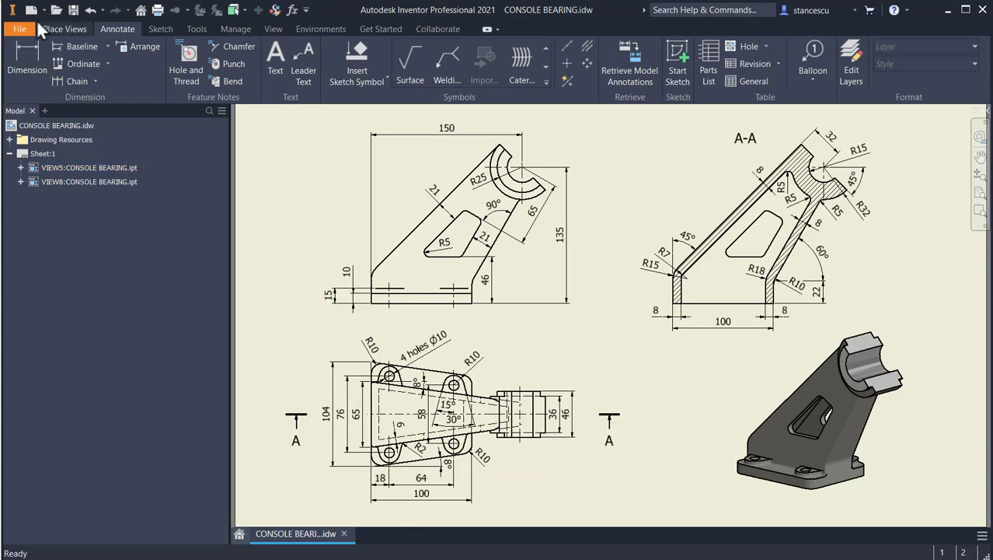
# Check the base's top view in the CONSOLE BEARING drawing and create a new part from the metric Standard (mm).ipt template
pyautogui.scroll(3, 421, 403)
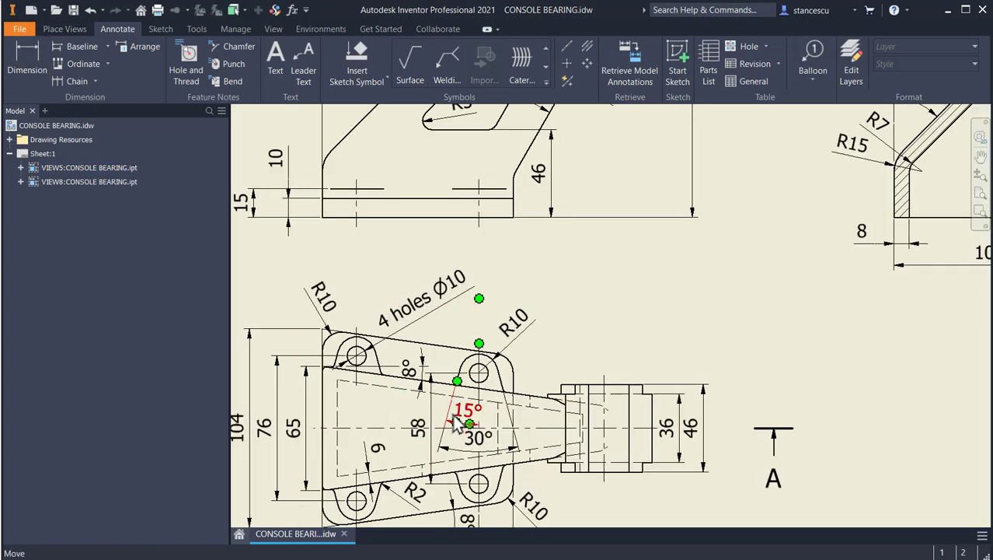
pyautogui.moveTo(474, 394); pyautogui.dragTo(558, 273, button='middle')
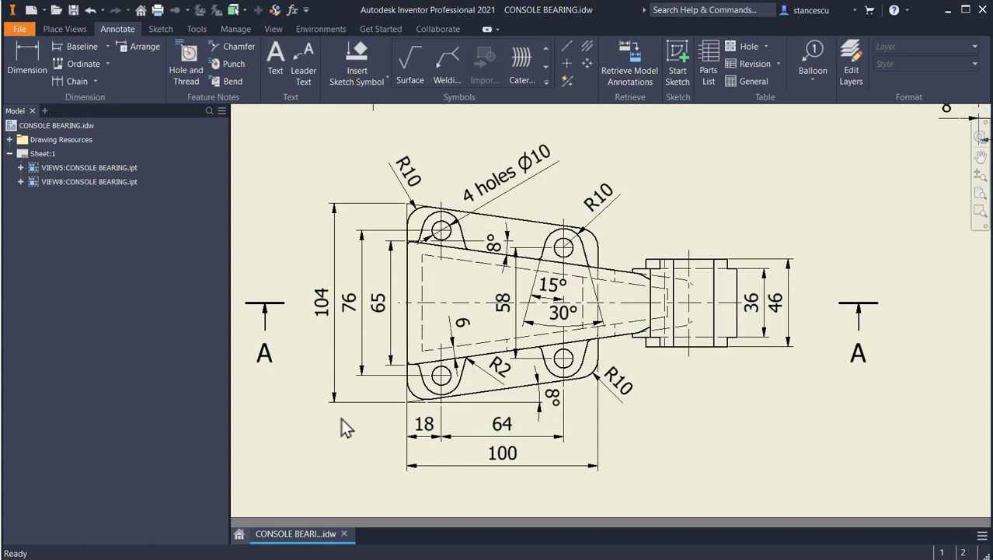
pyautogui.click(31, 10)
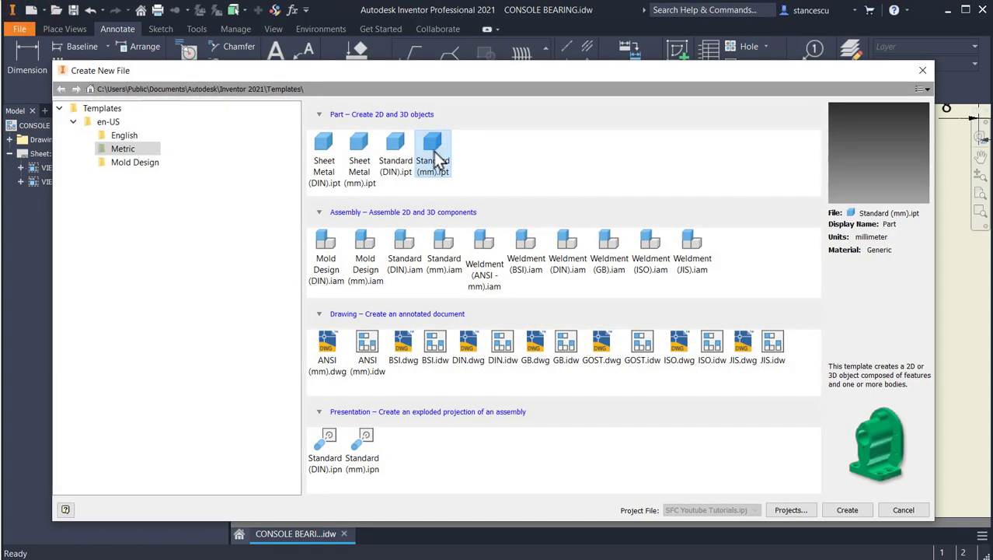
pyautogui.doubleClick(438, 160)
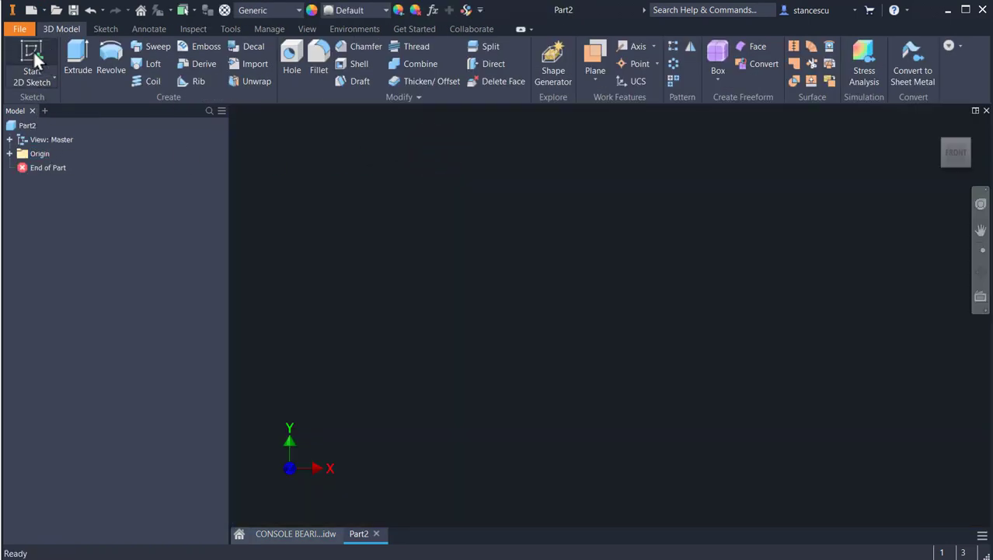
# Start a 2D sketch on the horizontal XZ origin plane
pyautogui.click(32, 58)
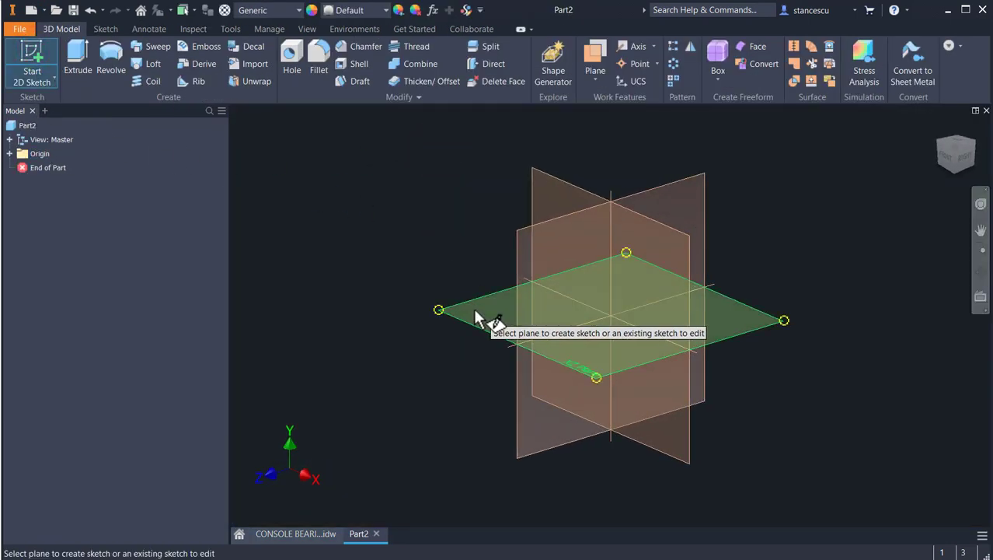
pyautogui.click(477, 316)
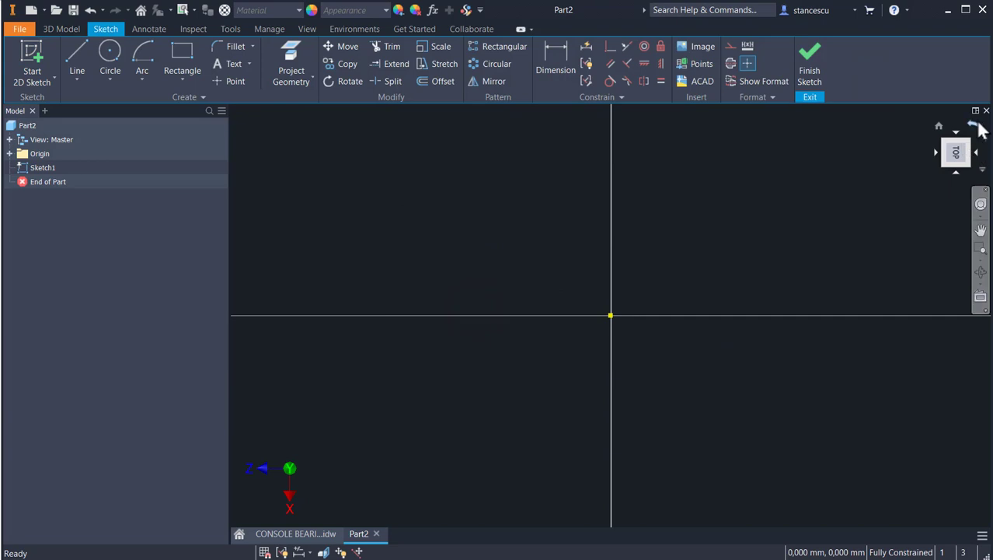
pyautogui.click(977, 122)
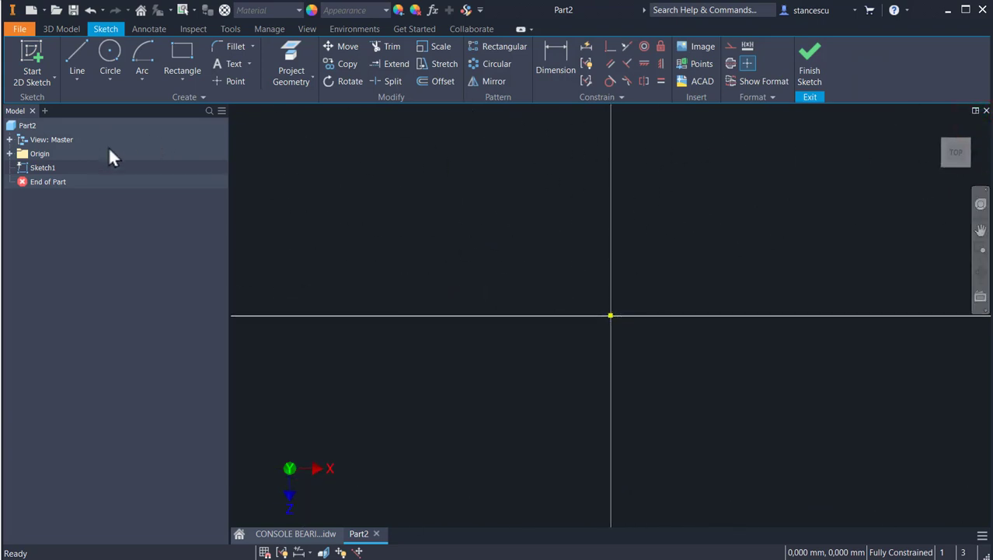
# Sketch a triangle pointing right, with a vertical side about 148 mm long and slanted sides about 401 mm and 389 mm long
pyautogui.click(77, 61)
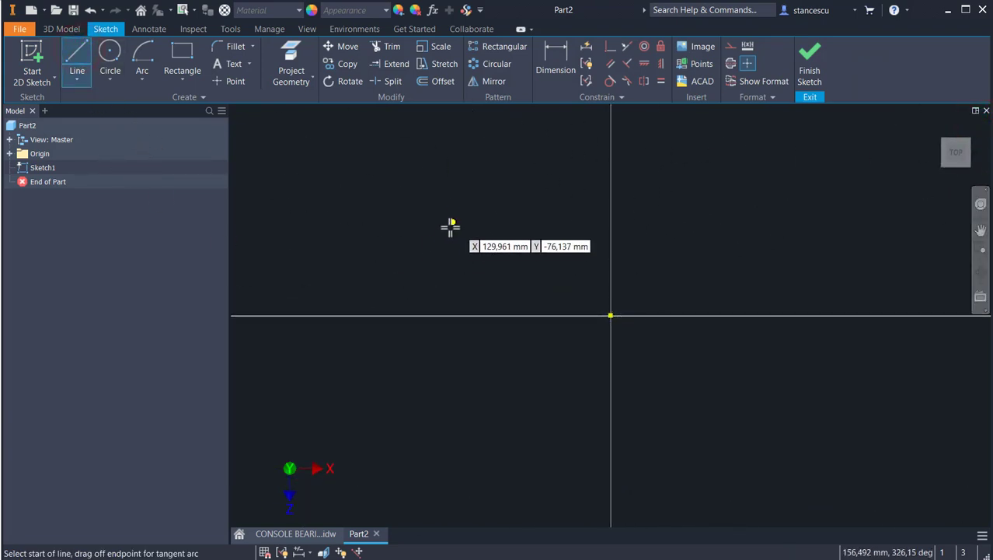
pyautogui.click(448, 231)
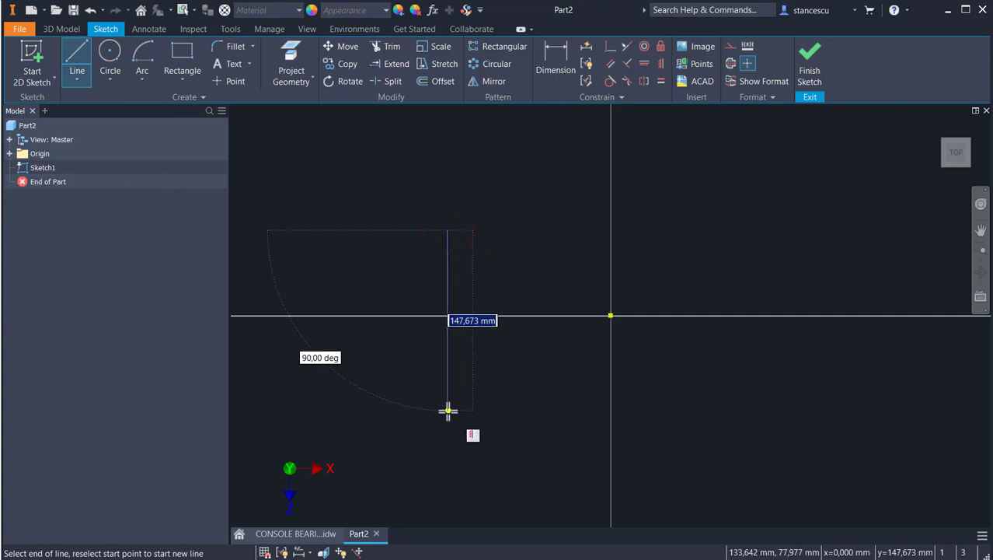
pyautogui.click(447, 410)
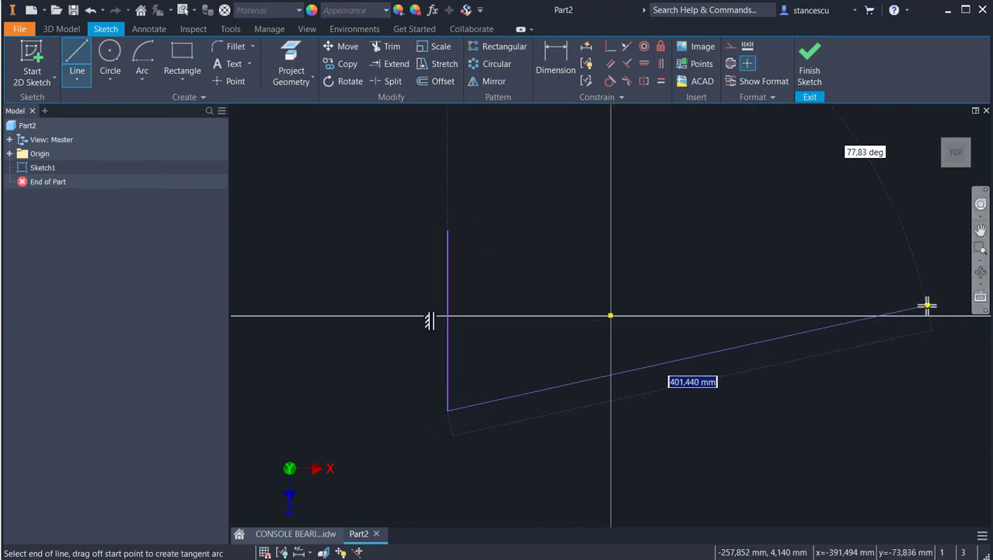
pyautogui.click(926, 304)
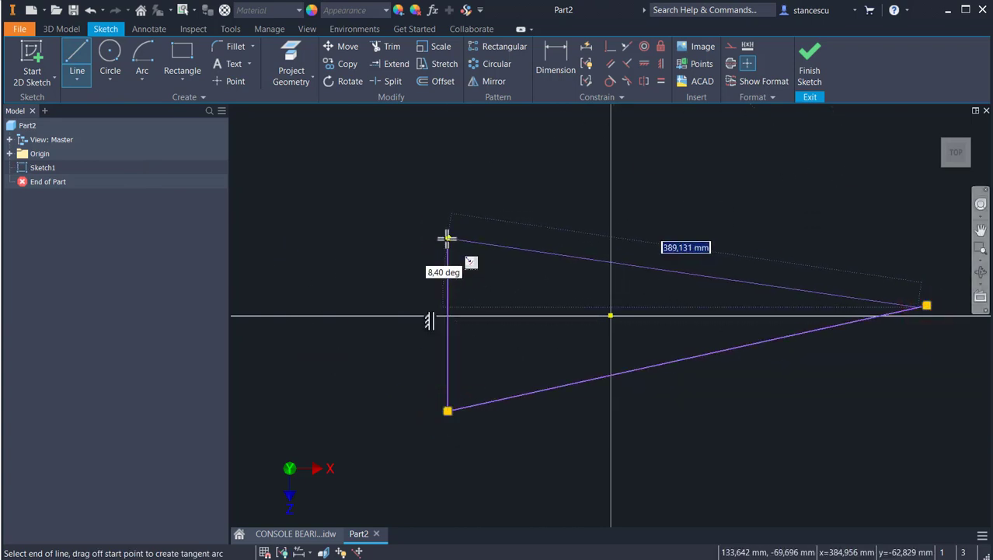
pyautogui.click(447, 233)
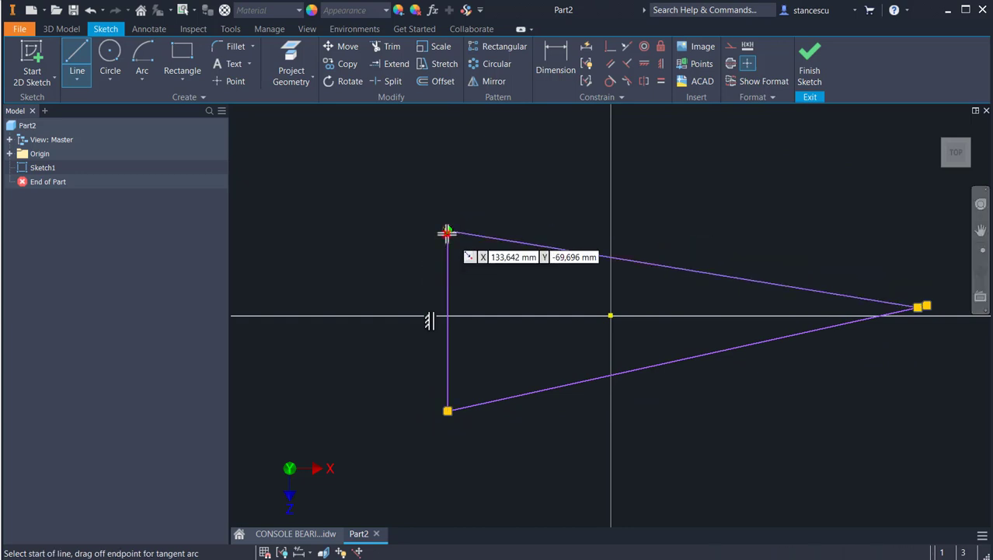
# Try an equal constraint between the upper and lower slanted lines while their ends still overshoot at the apex
pyautogui.click(661, 81)
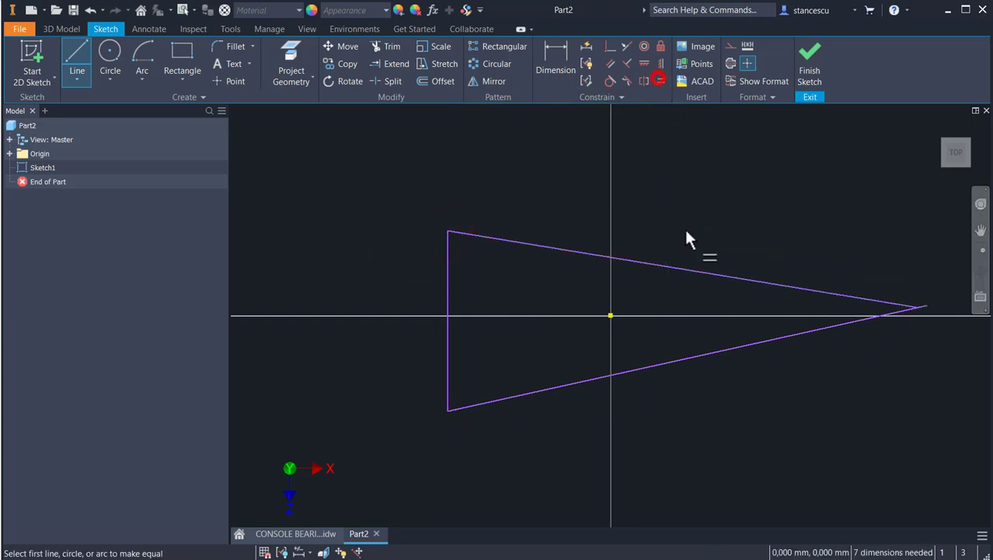
pyautogui.click(694, 276)
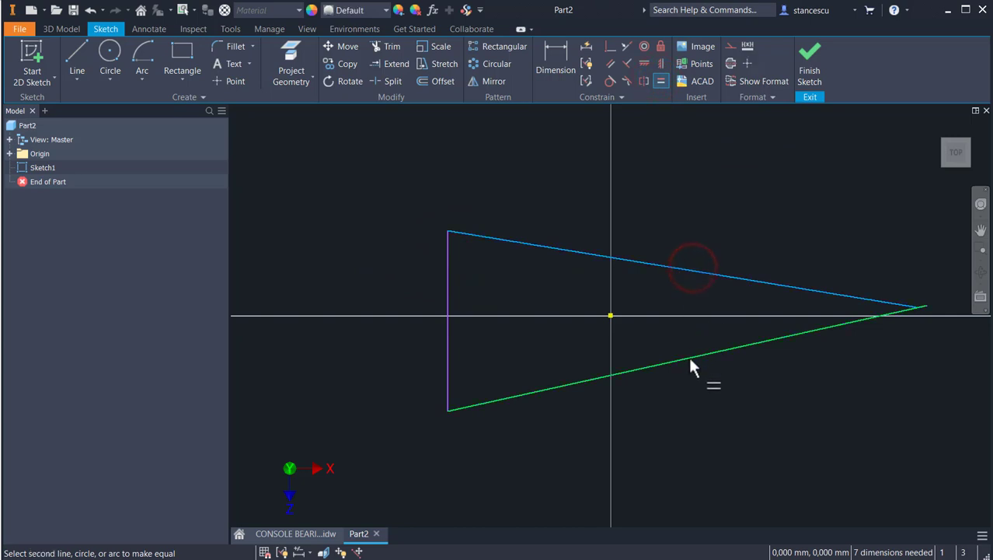
pyautogui.click(689, 359)
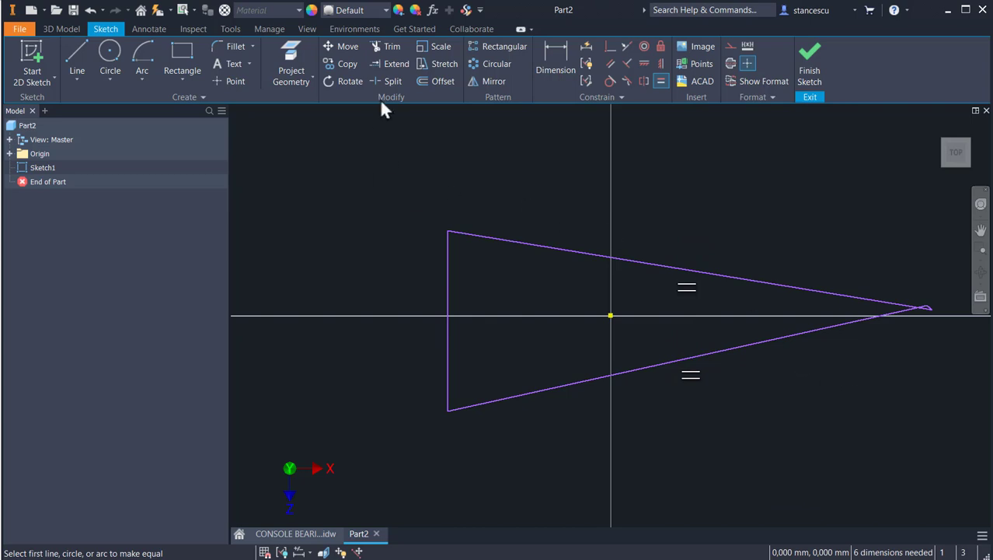
# Trim the overshooting line end at the triangle's apex so the two slanted lines meet in one point
pyautogui.click(392, 46)
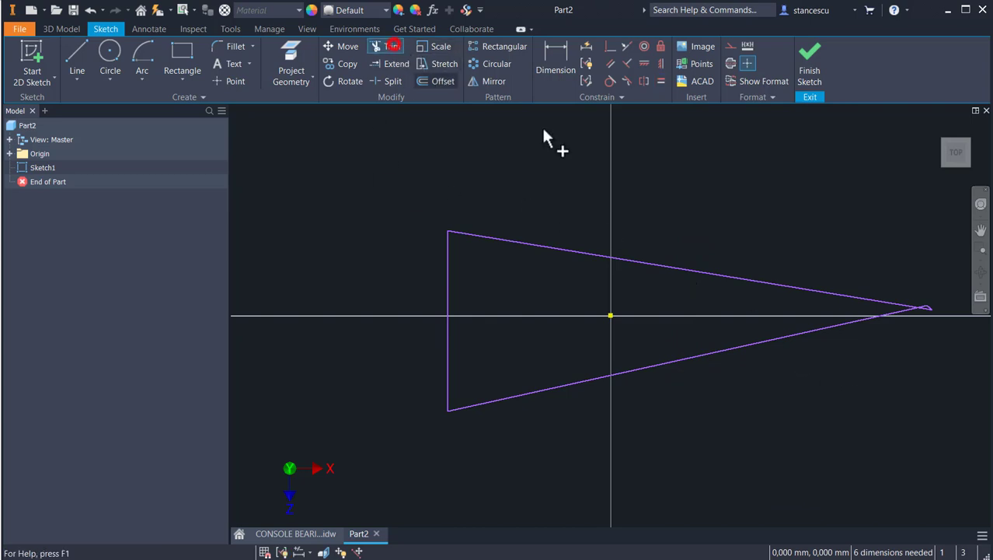
pyautogui.click(927, 307)
pyautogui.click(929, 306)
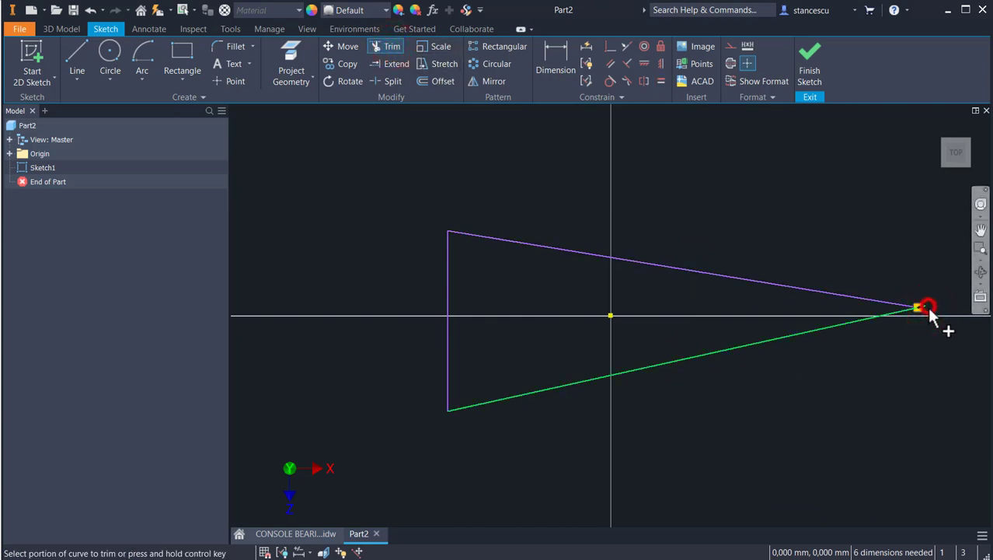
pyautogui.click(919, 306)
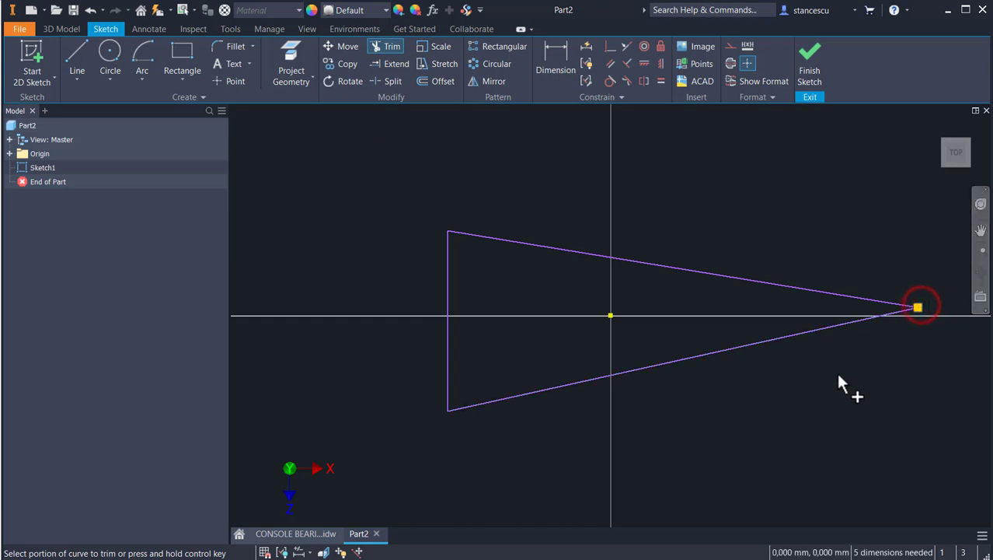
pyautogui.press('Escape')
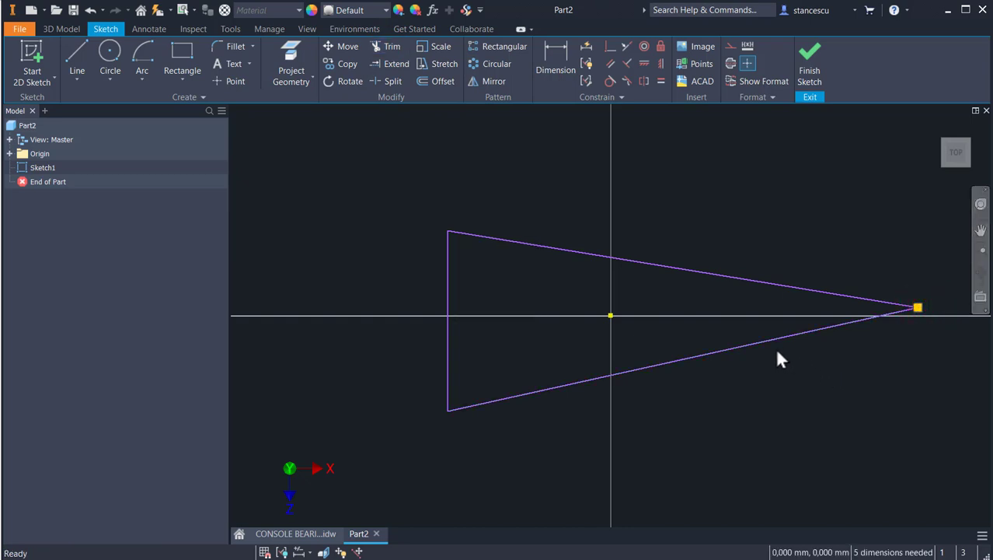
# Make the triangle's upper and lower slanted sides equal in length with an equal constraint
pyautogui.click(779, 338)
pyautogui.click(659, 81)
pyautogui.click(685, 270)
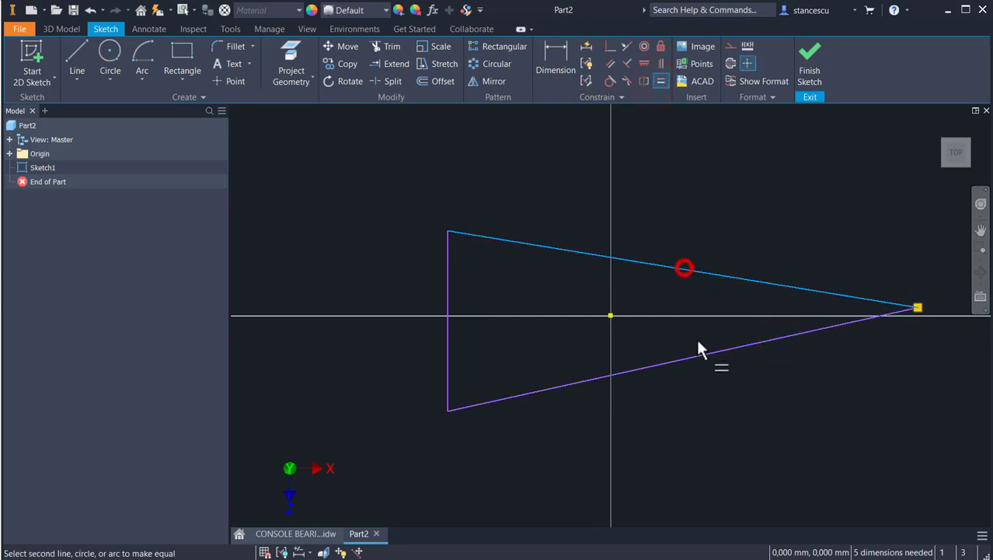
pyautogui.click(702, 359)
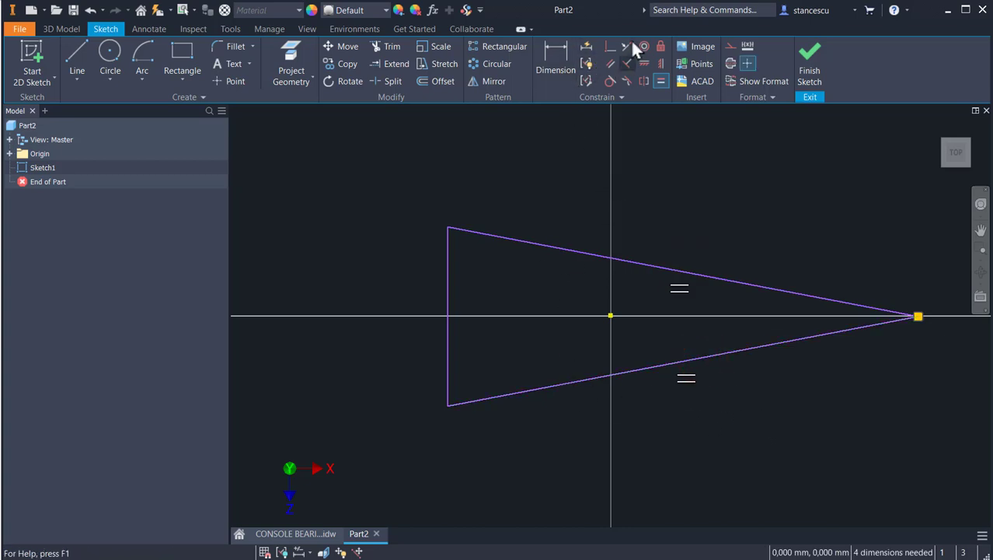
# Make the midpoint of the triangle's vertical side coincident with the sketch origin
pyautogui.click(611, 46)
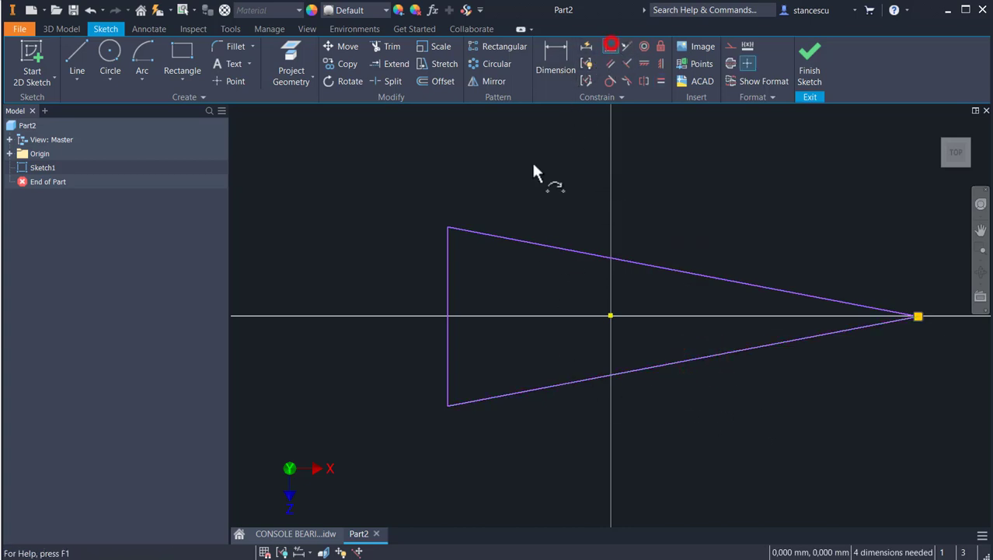
pyautogui.click(453, 317)
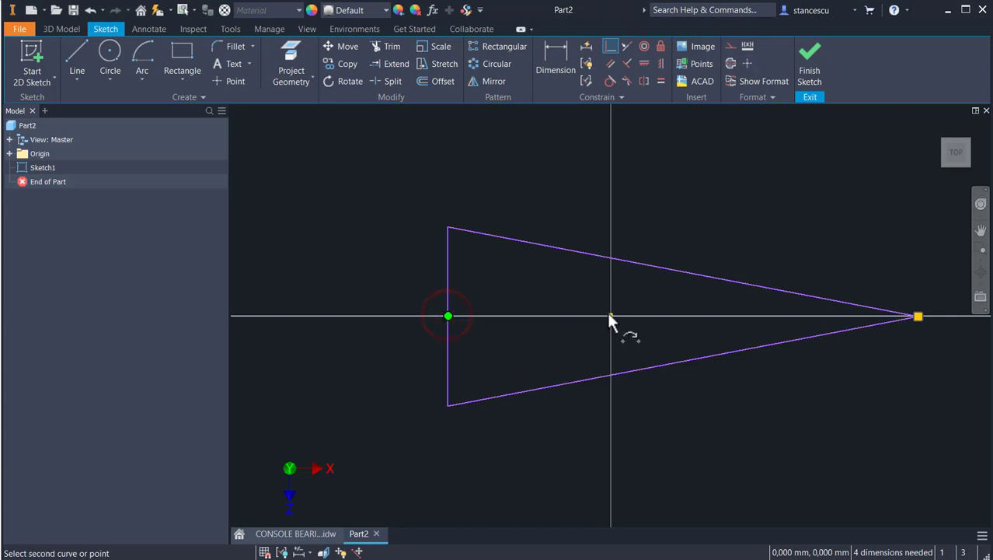
pyautogui.click(610, 317)
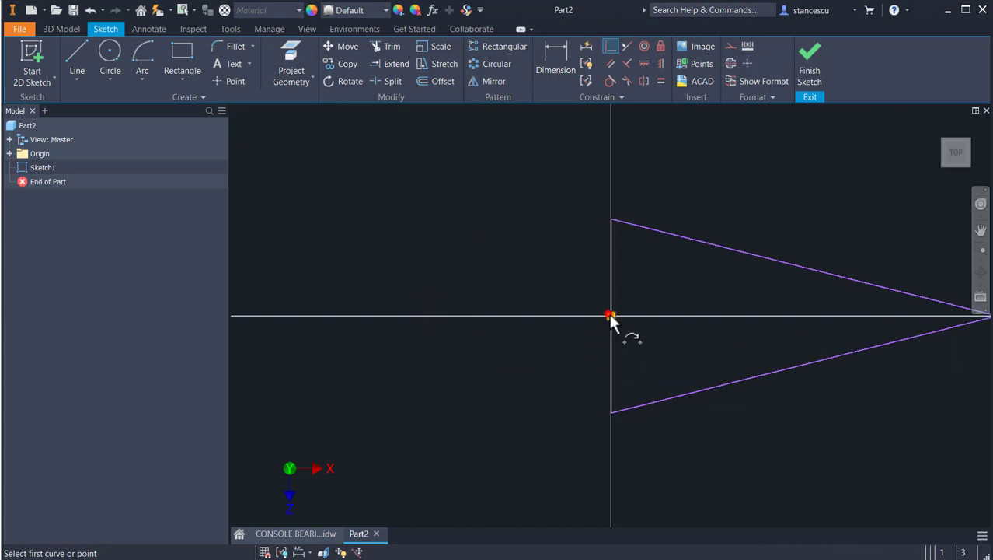
# Dimension the triangle's vertical side to 65 mm
pyautogui.click(547, 75)
pyautogui.click(610, 264)
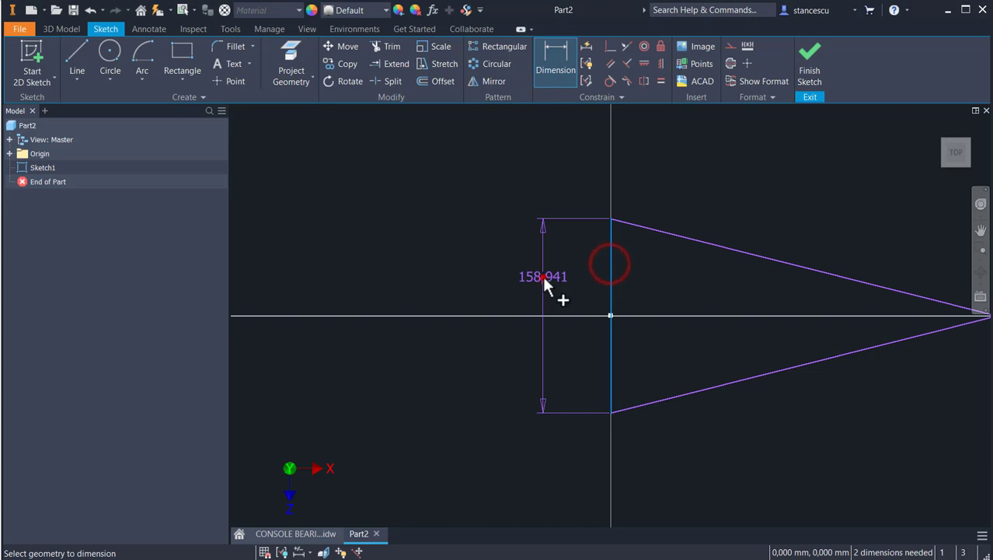
pyautogui.click(547, 287)
pyautogui.write('65')
pyautogui.press('Return')
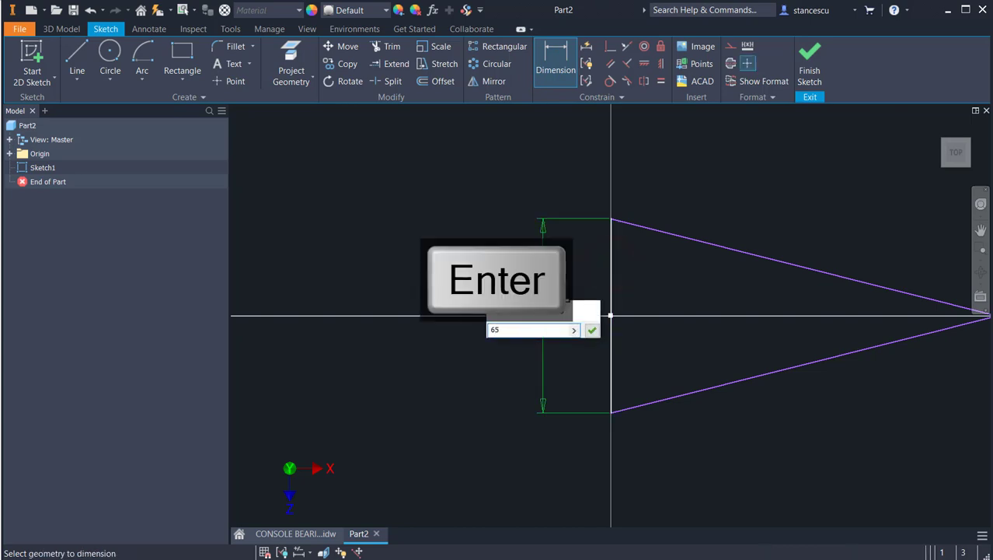
# Draw a smaller closed triangle inside the first one, with a vertical left side and an upper slanted side about 77 mm long
pyautogui.scroll(-3, 668, 306)
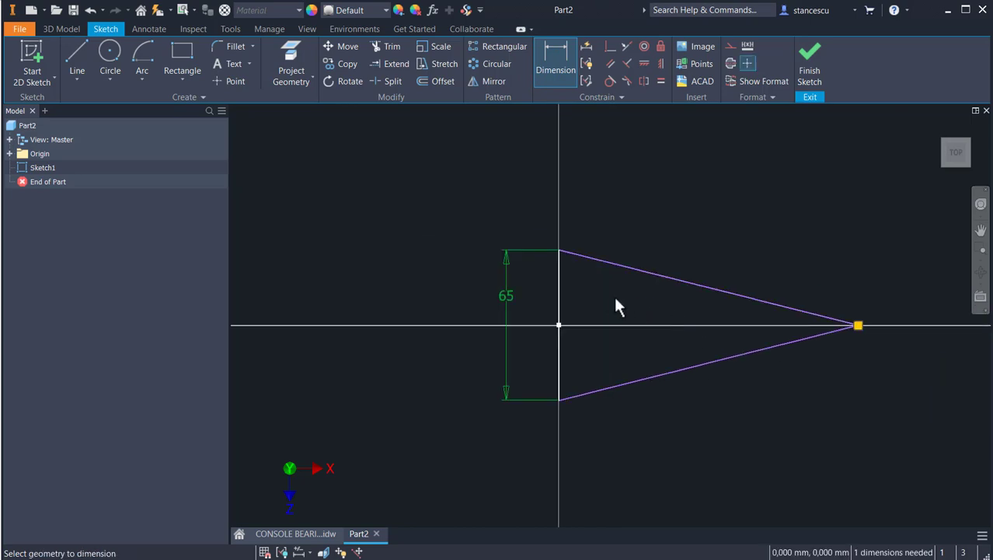
pyautogui.moveTo(615, 307)
pyautogui.mouseDown(button='middle')
pyautogui.moveTo(524, 263)
pyautogui.moveTo(538, 306)
pyautogui.mouseUp(button='middle')
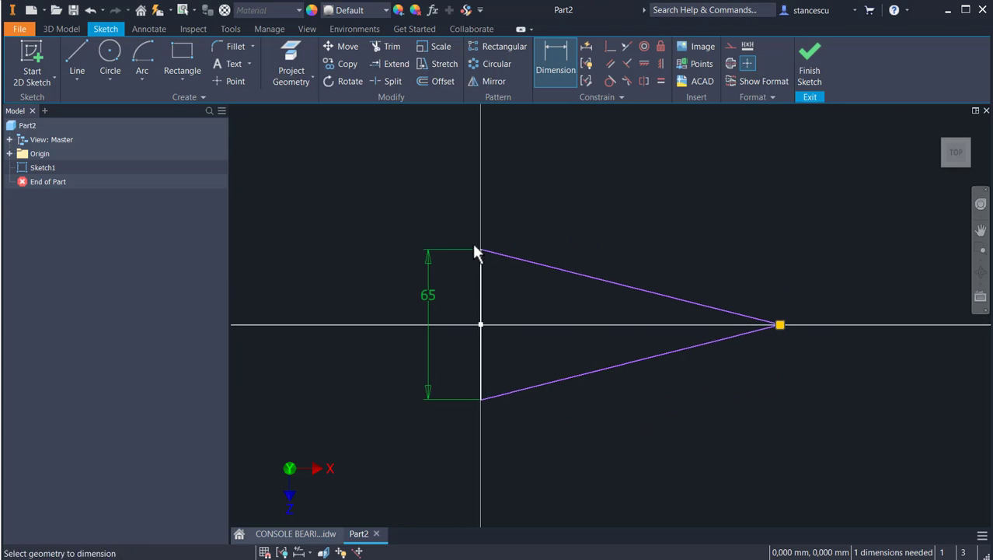
pyautogui.click(77, 63)
pyautogui.click(510, 275)
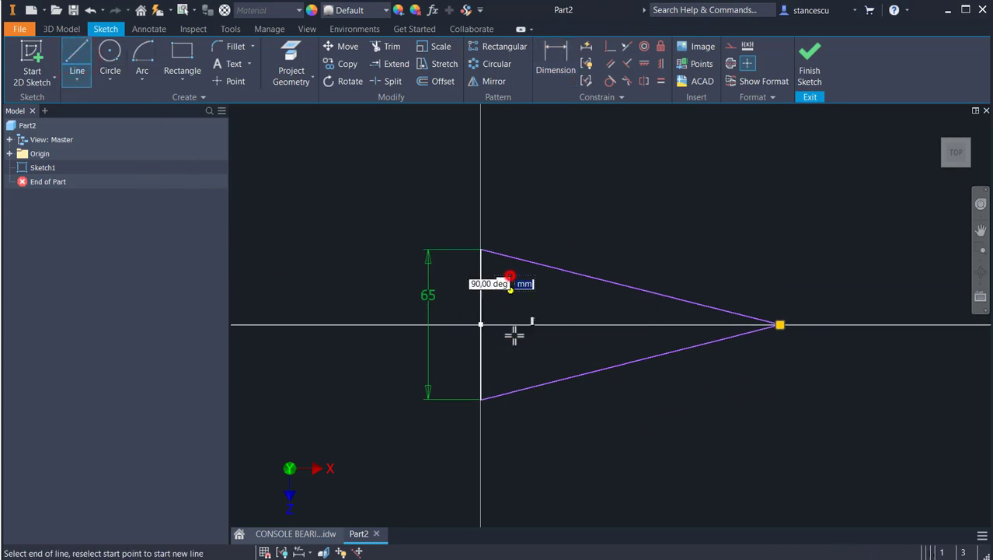
pyautogui.click(510, 376)
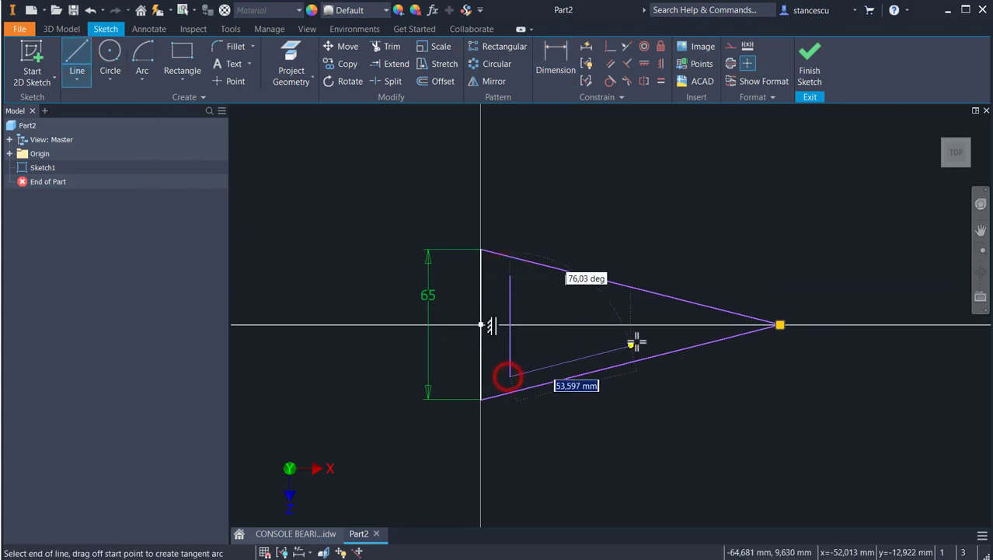
pyautogui.click(680, 334)
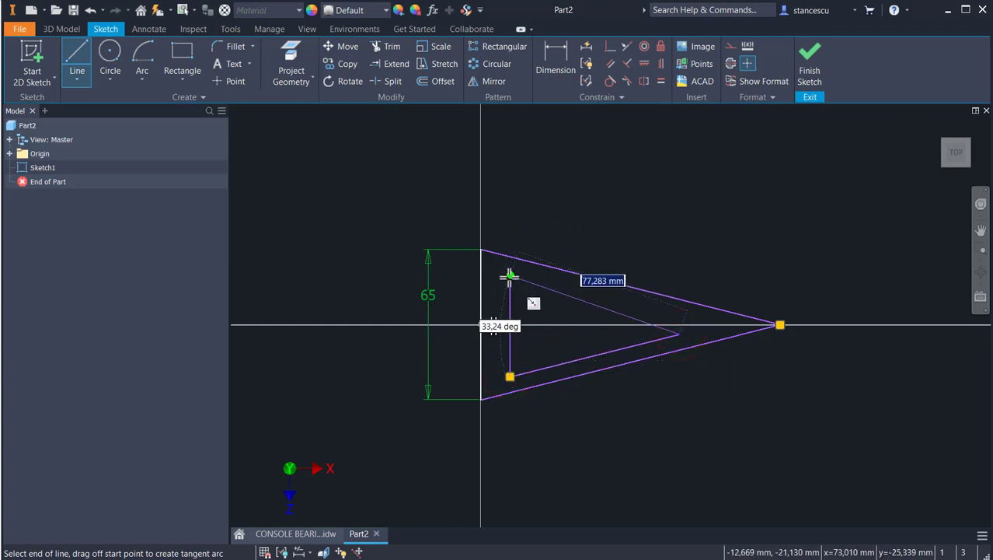
pyautogui.click(510, 275)
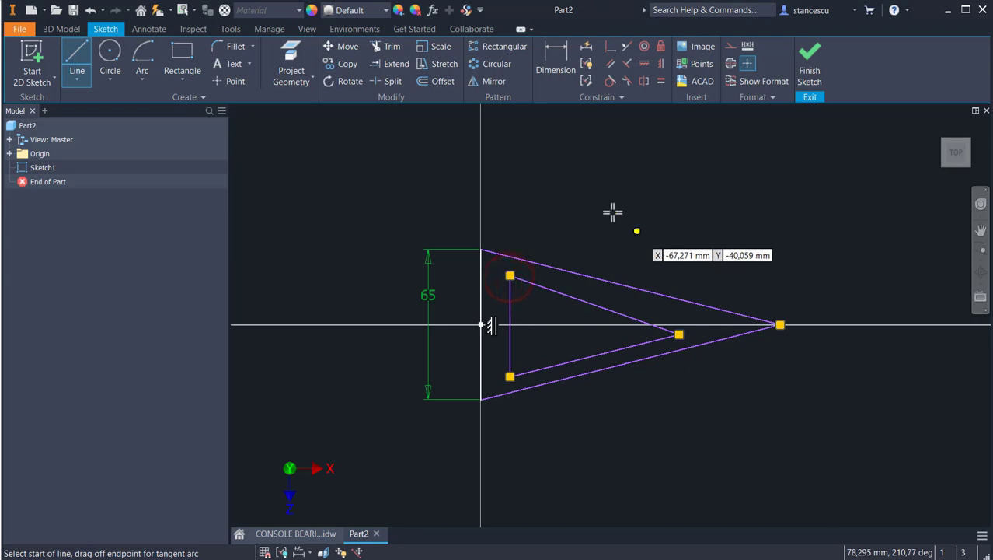
# Make the inner triangle's upper and lower slanted sides parallel to the corresponding sides of the outer triangle
pyautogui.click(610, 63)
pyautogui.click(575, 293)
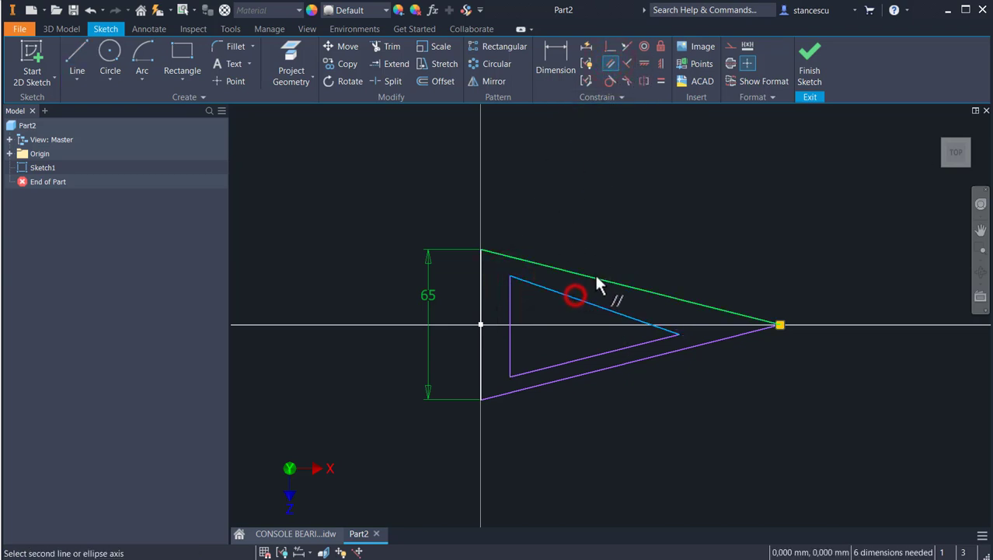
pyautogui.click(595, 276)
pyautogui.click(596, 354)
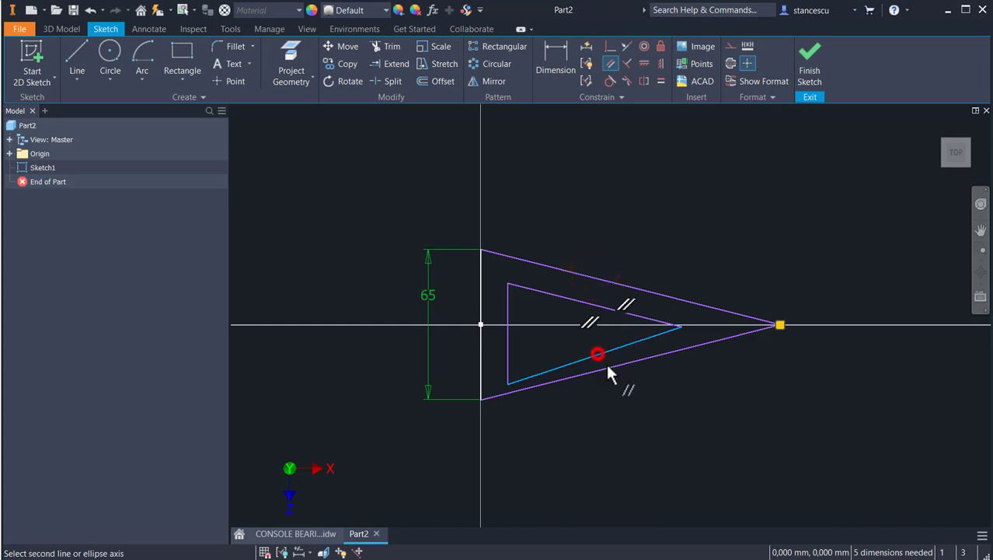
pyautogui.click(608, 366)
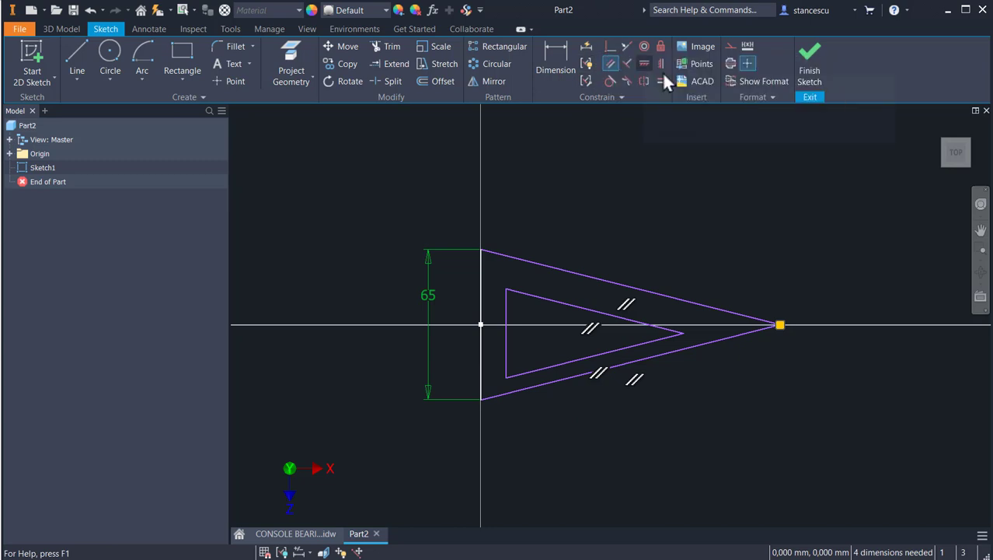
# Constrain the midpoint of the inner triangle's vertical side to be horizontal with the sketch origin
pyautogui.click(643, 64)
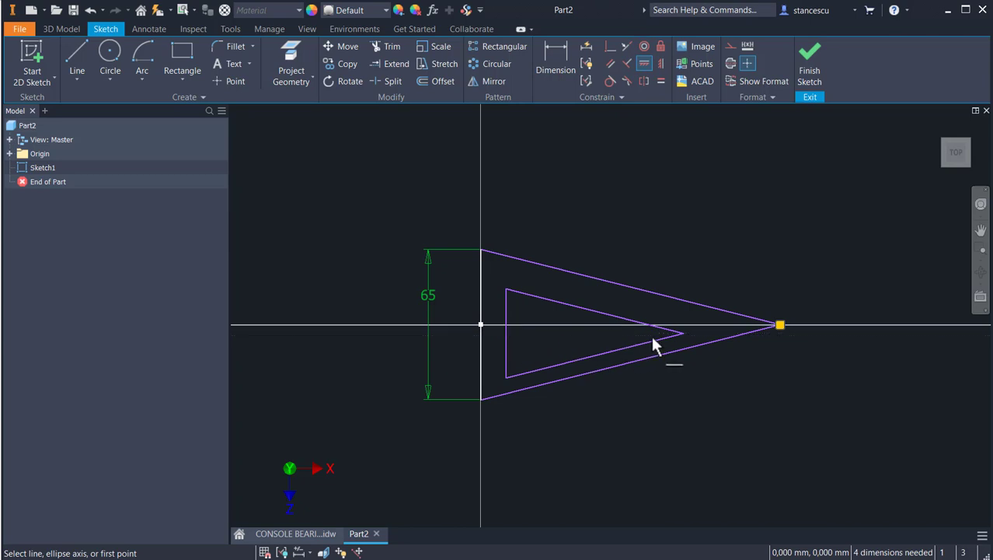
pyautogui.click(506, 332)
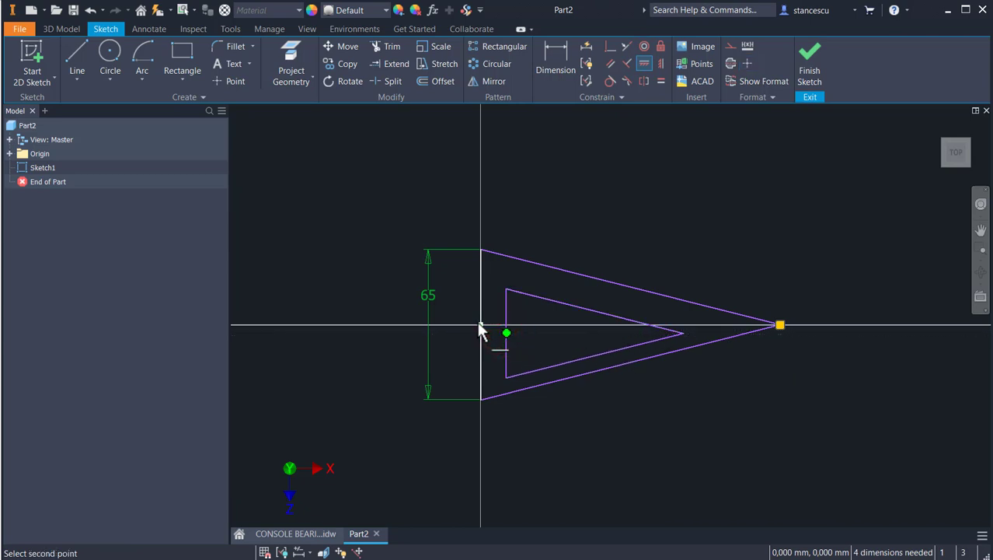
pyautogui.click(481, 324)
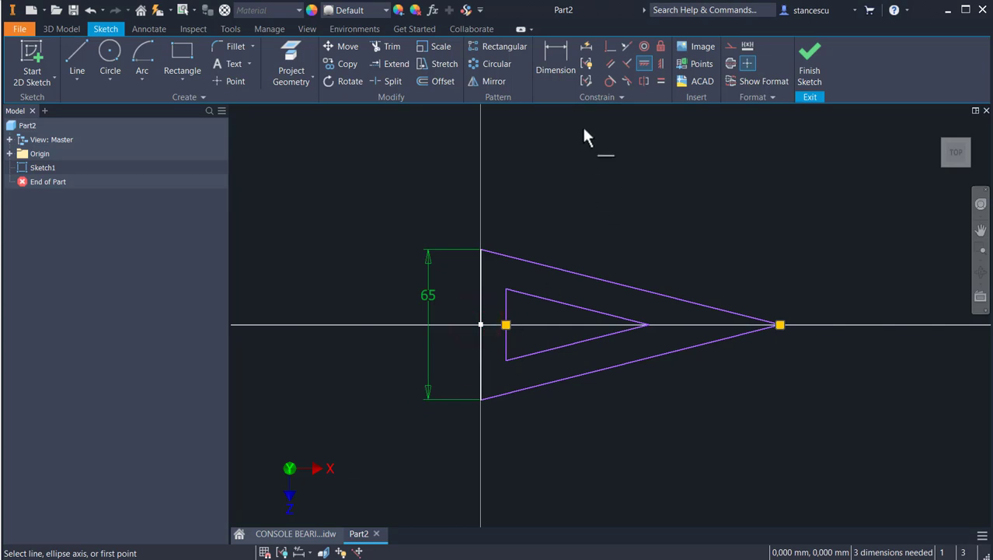
# Dimension the gap between the upper slanted sides of the inner and outer triangles to 6 mm
pyautogui.click(553, 55)
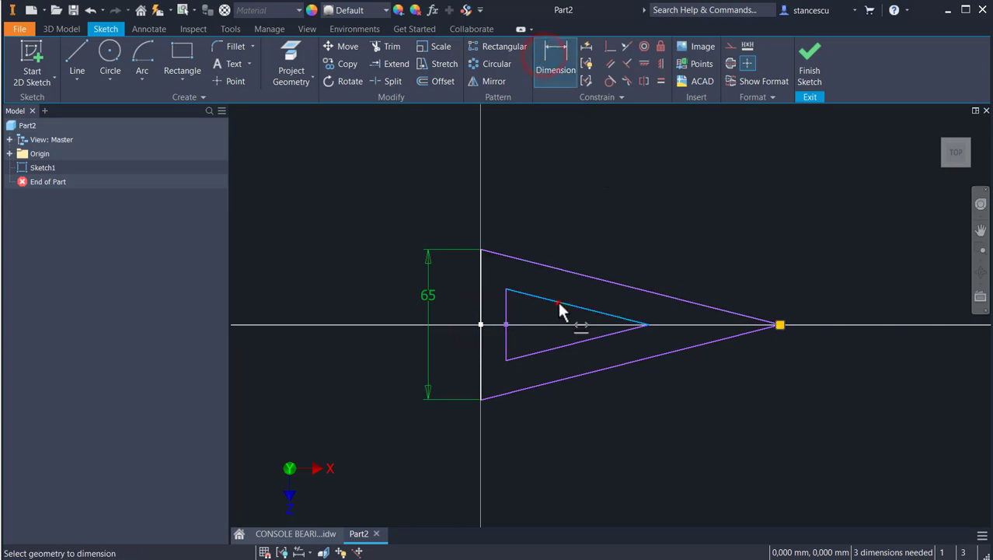
pyautogui.click(558, 303)
pyautogui.click(577, 269)
pyautogui.click(578, 288)
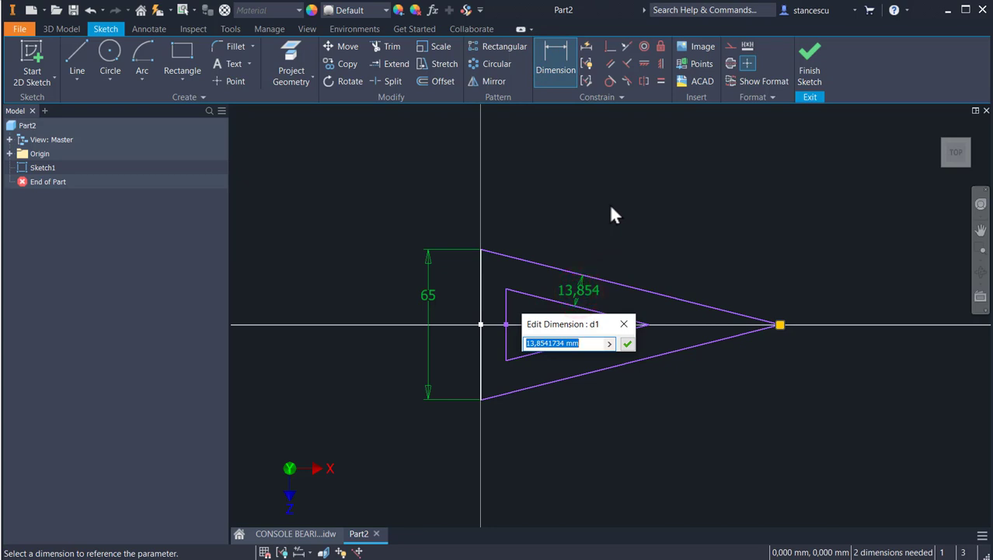
pyautogui.write('6')
pyautogui.press('Return')
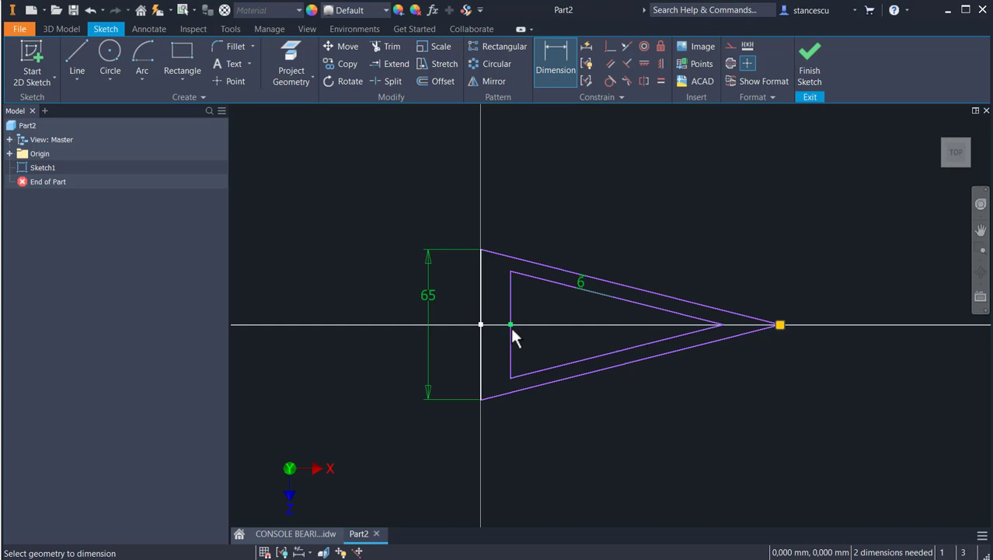
# Dimension the distance between the vertical sides of the two triangles to 8 mm
pyautogui.click(509, 305)
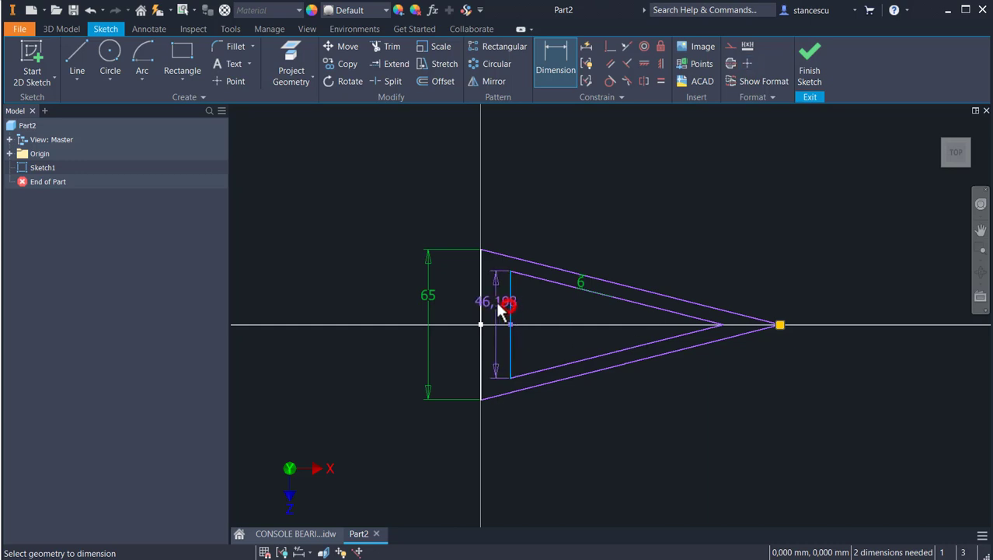
pyautogui.click(480, 305)
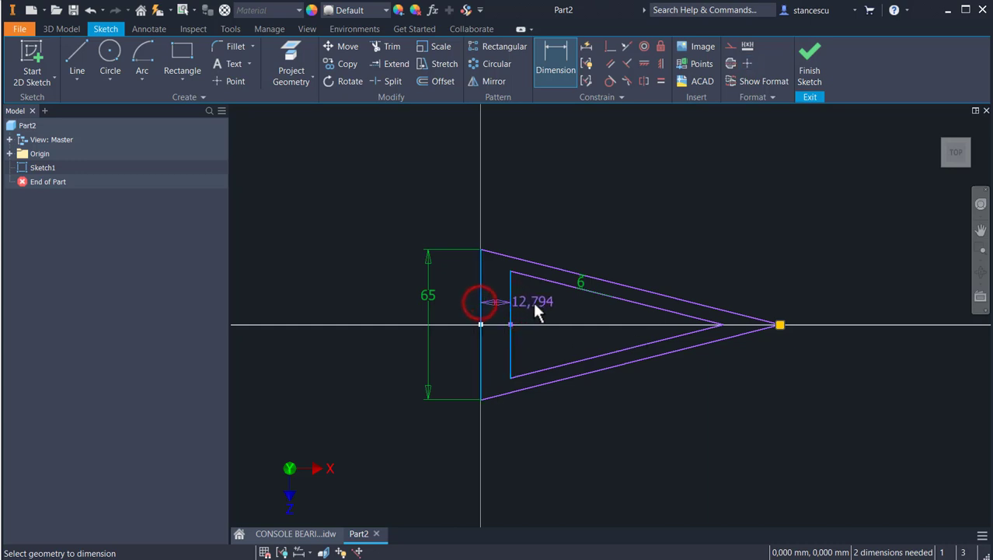
pyautogui.click(537, 309)
pyautogui.write('6')
pyautogui.press('Return')
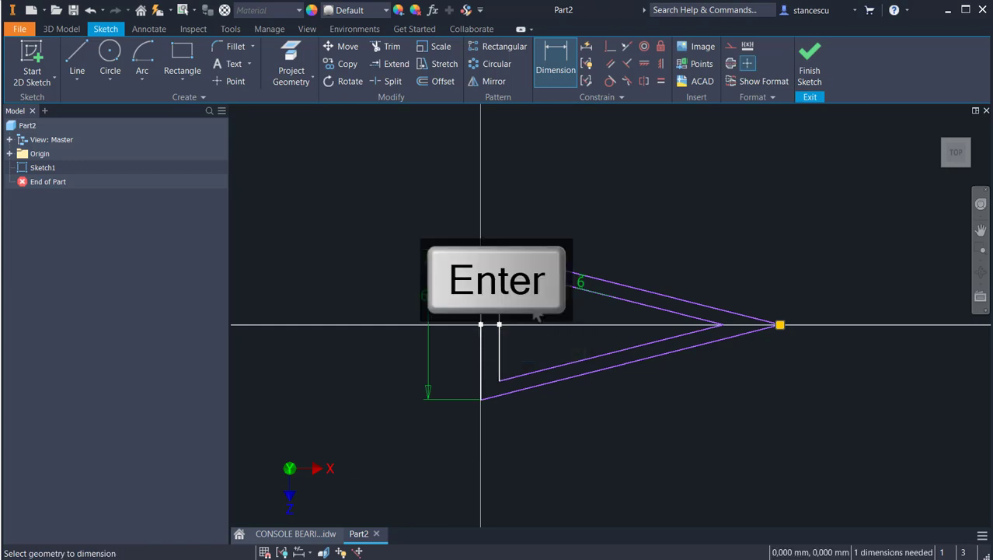
# Dimension the angle between the outer triangle's slanted sides as 8*2 degrees and finish the sketch
pyautogui.click(733, 317)
pyautogui.click(732, 335)
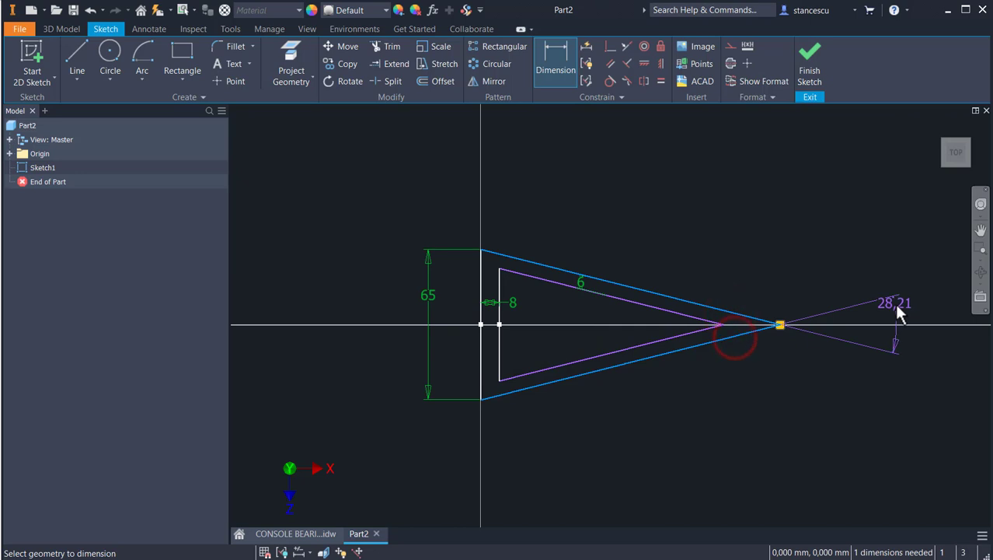
pyautogui.click(899, 313)
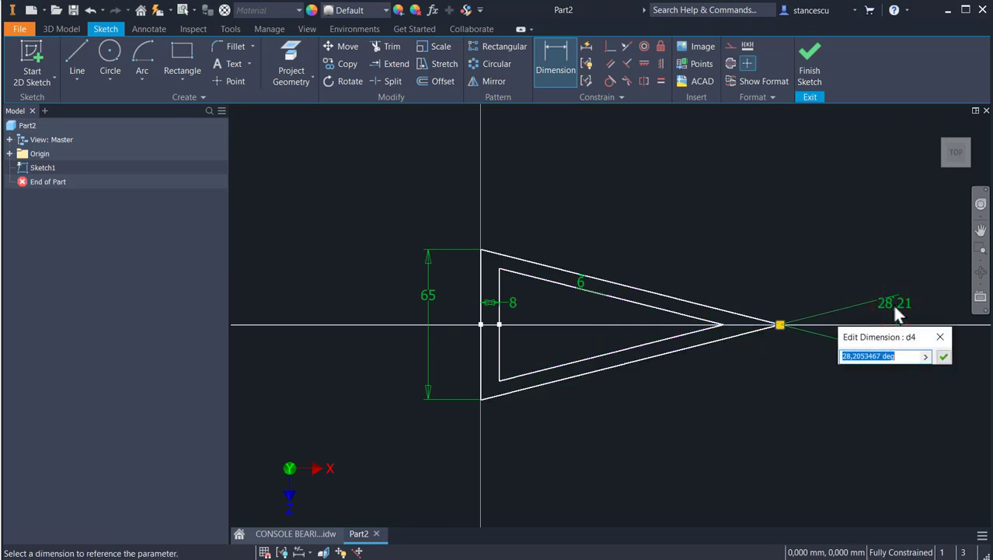
pyautogui.write('8*2')
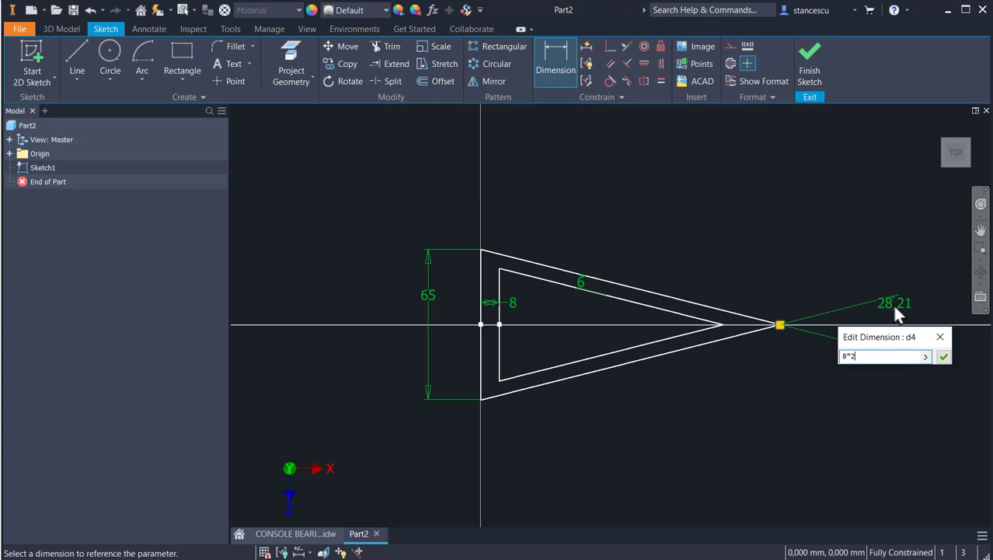
pyautogui.press('Return')
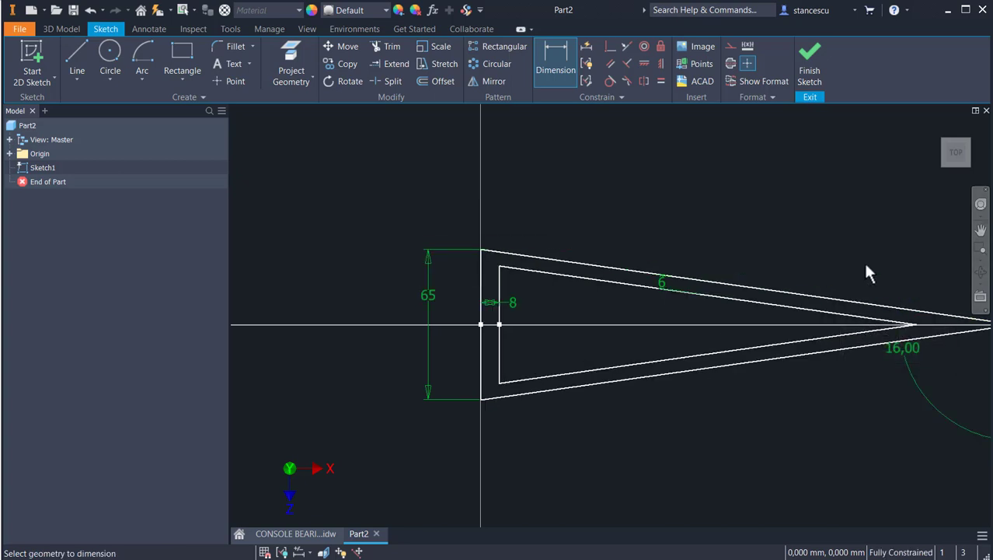
pyautogui.moveTo(844, 249); pyautogui.dragTo(708, 246, button='middle')
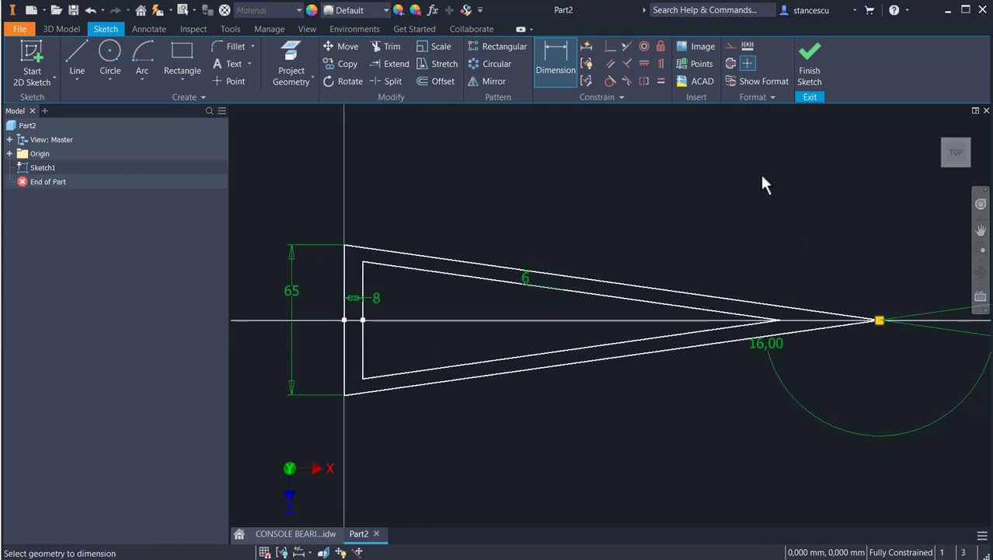
pyautogui.click(809, 85)
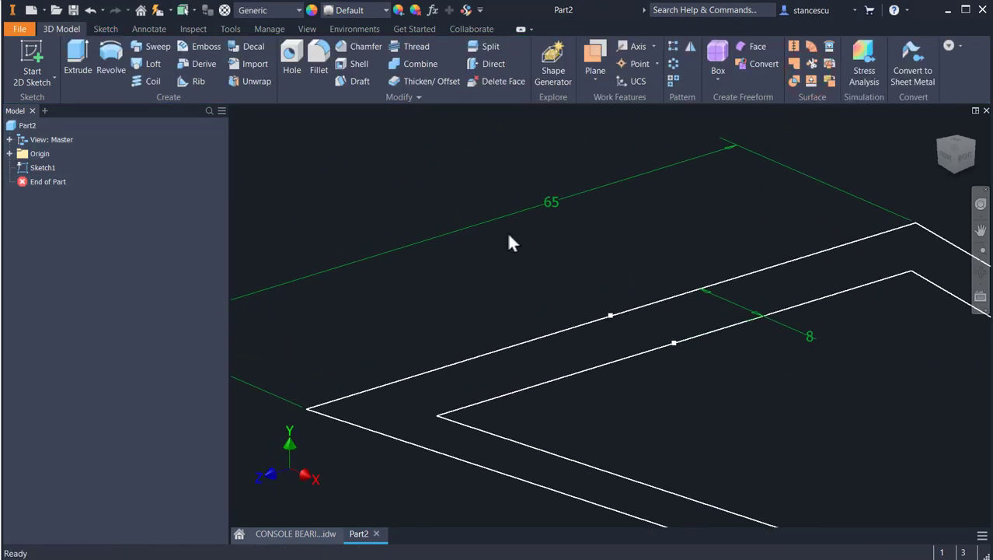
pyautogui.press('F6')
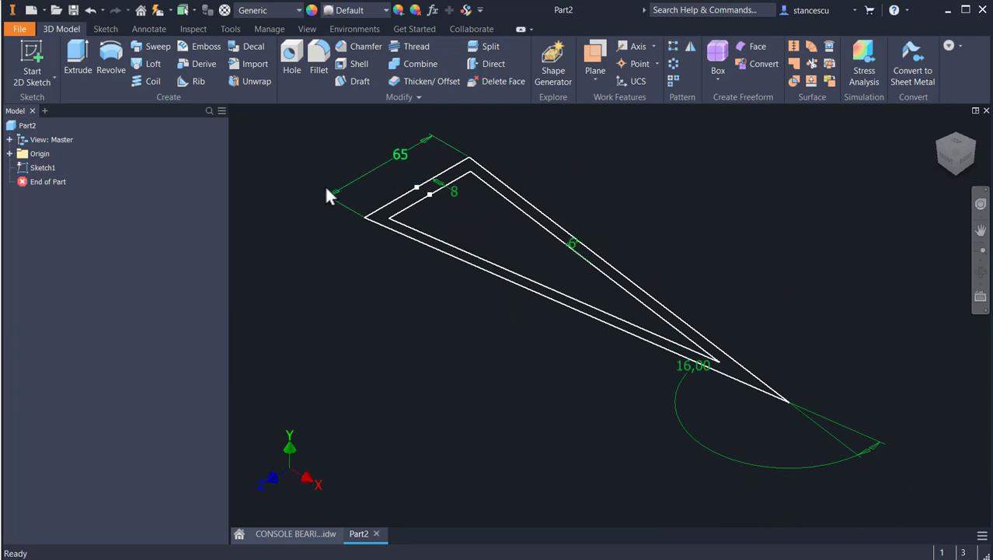
# Examine the front view, top view and section A-A in the CONSOLE BEARING drawing for the part's overall height and upper-end dimensions
pyautogui.click(298, 534)
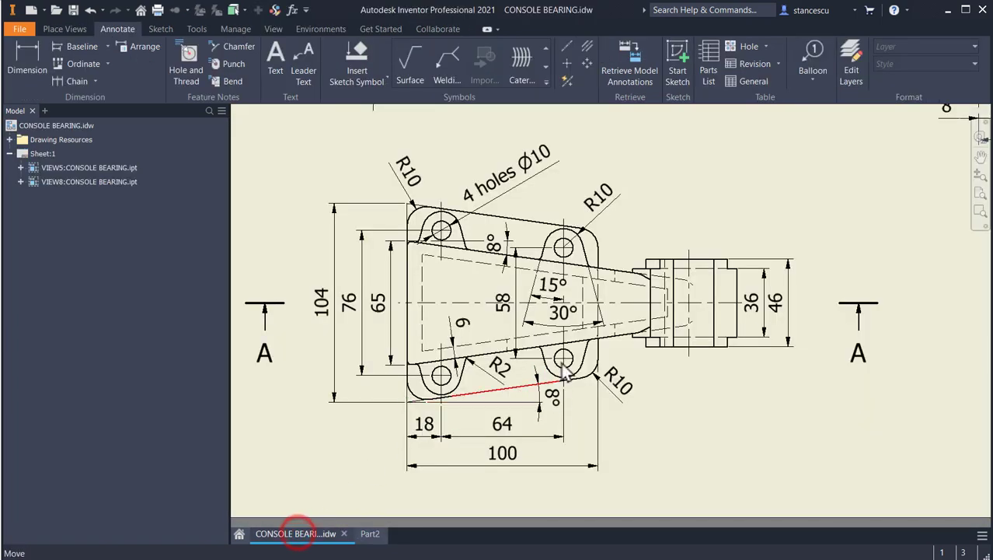
pyautogui.scroll(6, 631, 308)
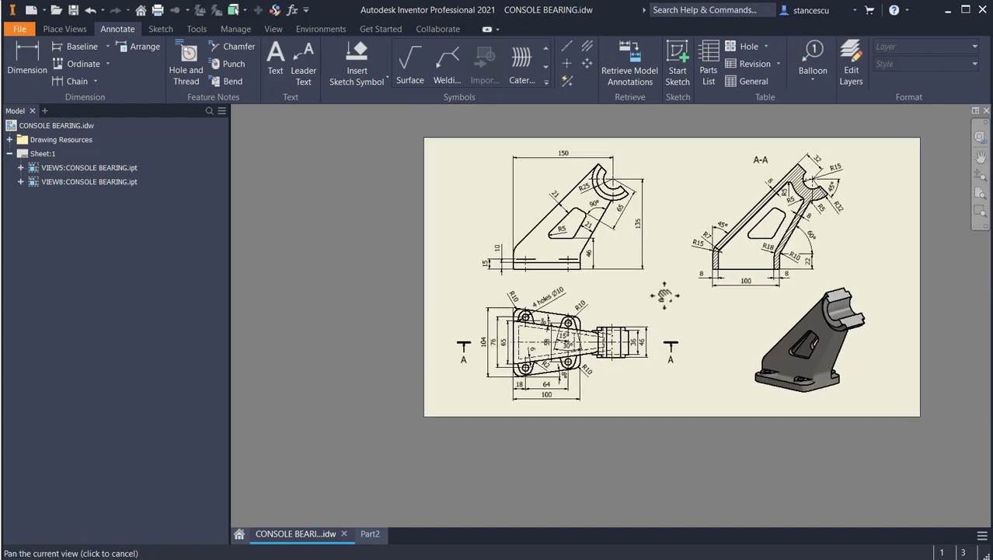
pyautogui.moveTo(651, 292)
pyautogui.mouseDown(button='middle')
pyautogui.moveTo(628, 307)
pyautogui.moveTo(658, 345)
pyautogui.mouseUp(button='middle')
pyautogui.scroll(-3, 622, 299)
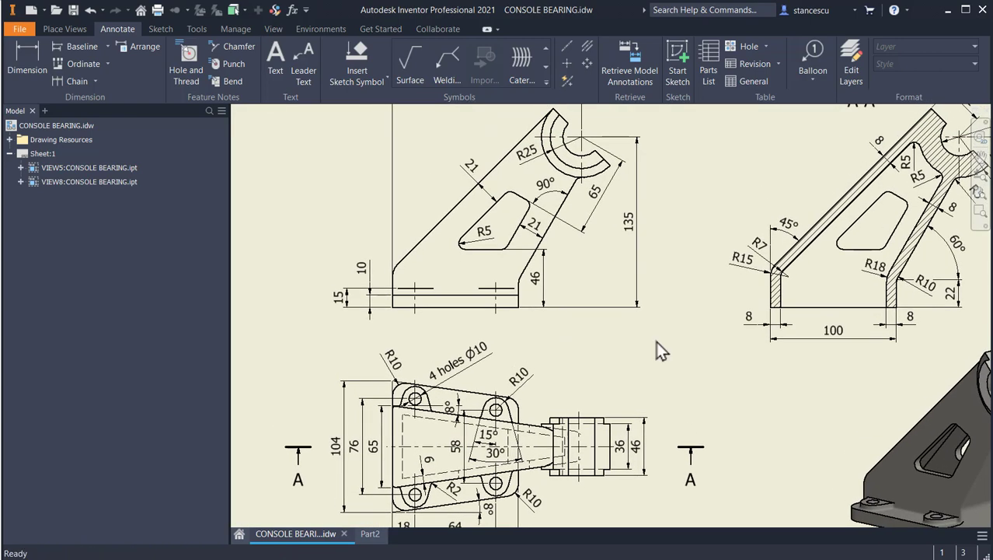
pyautogui.scroll(2, 656, 341)
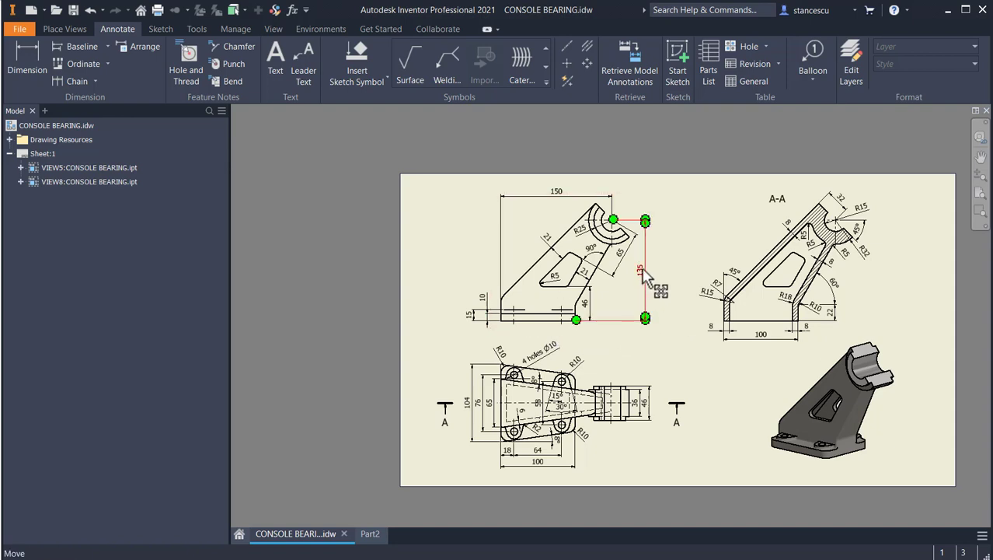
pyautogui.scroll(-2, 648, 284)
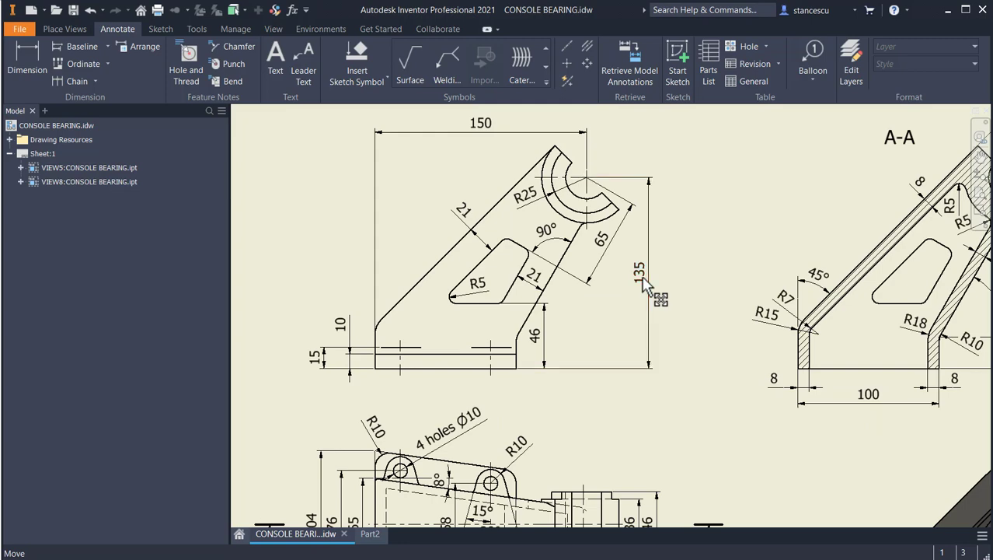
pyautogui.moveTo(642, 282); pyautogui.dragTo(553, 301, button='middle')
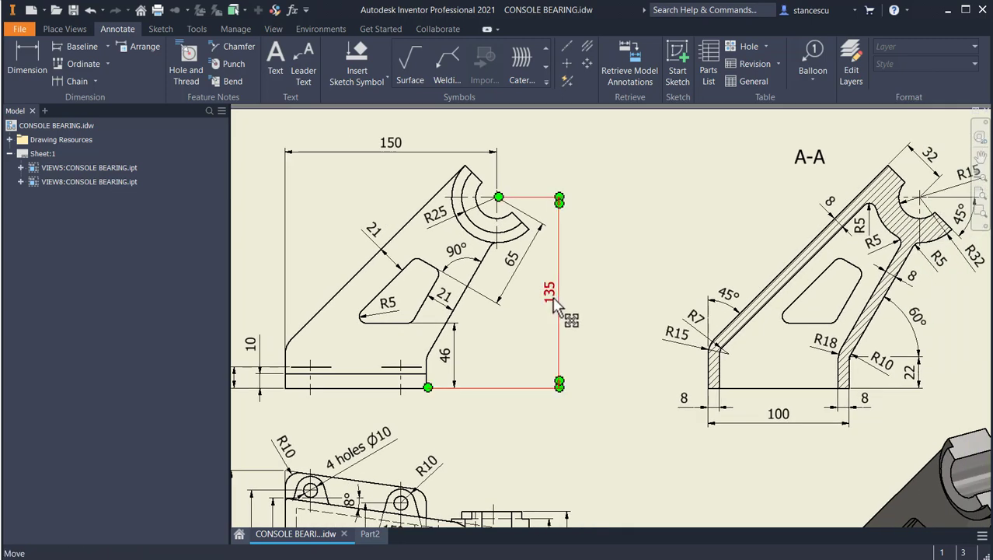
pyautogui.moveTo(554, 305); pyautogui.dragTo(444, 315, button='middle')
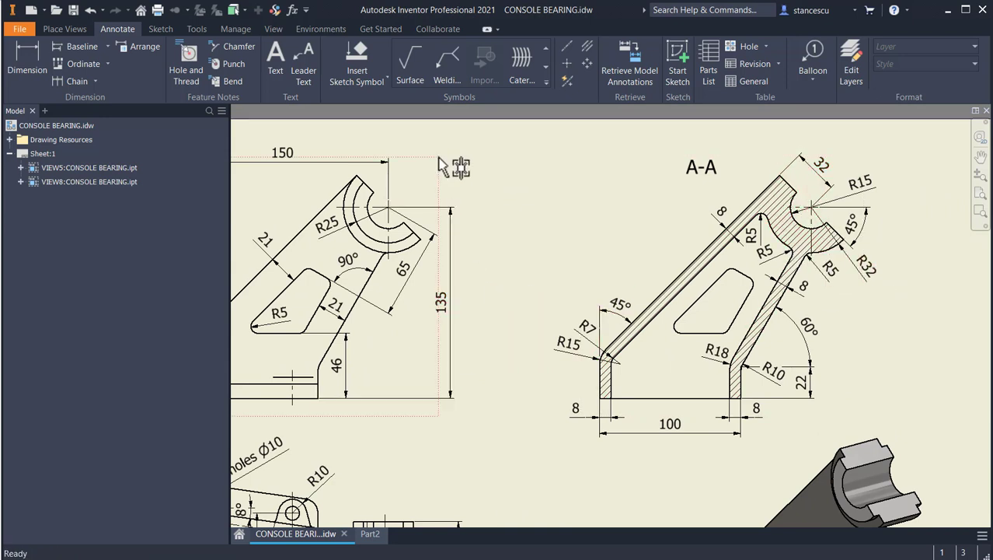
pyautogui.moveTo(519, 264); pyautogui.dragTo(655, 237, button='middle')
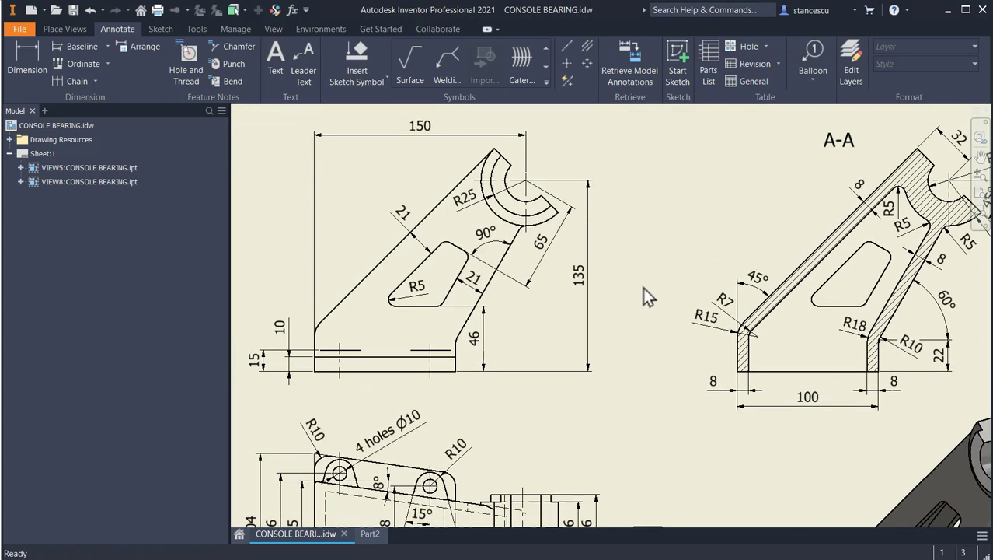
pyautogui.moveTo(644, 288); pyautogui.dragTo(667, 187, button='middle')
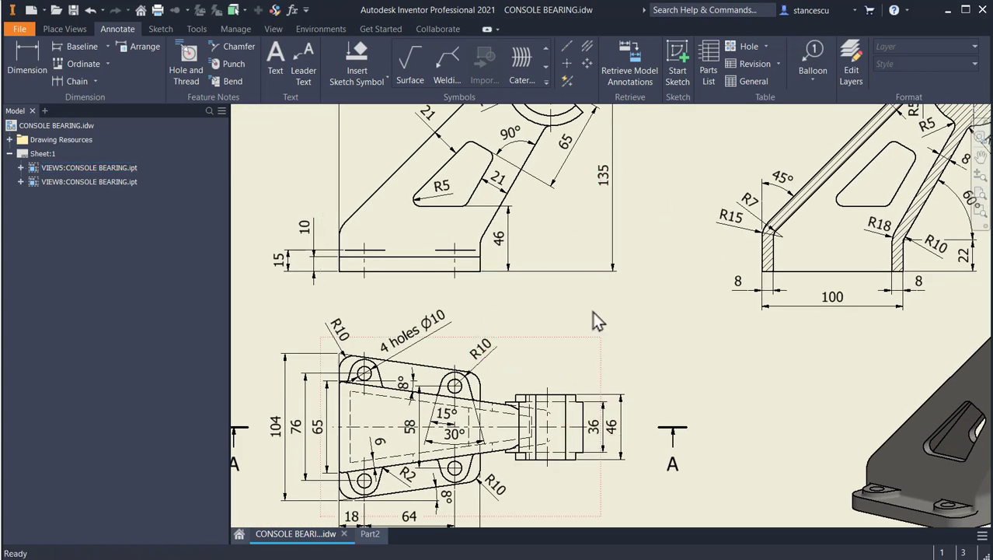
pyautogui.moveTo(615, 204); pyautogui.dragTo(492, 252, button='middle')
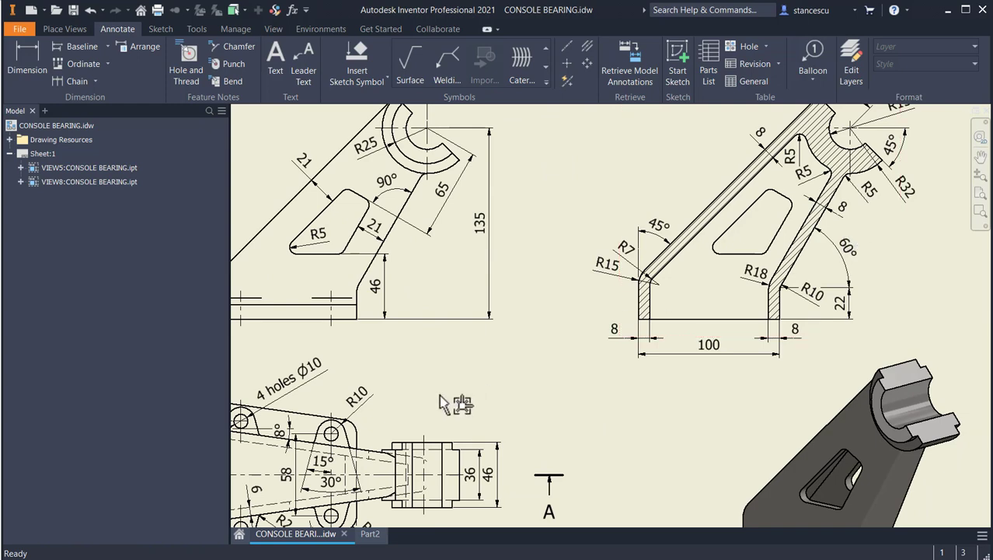
# In Part2, extrude the region between the two triangles upward by a distance of 135+32 mm
pyautogui.click(366, 533)
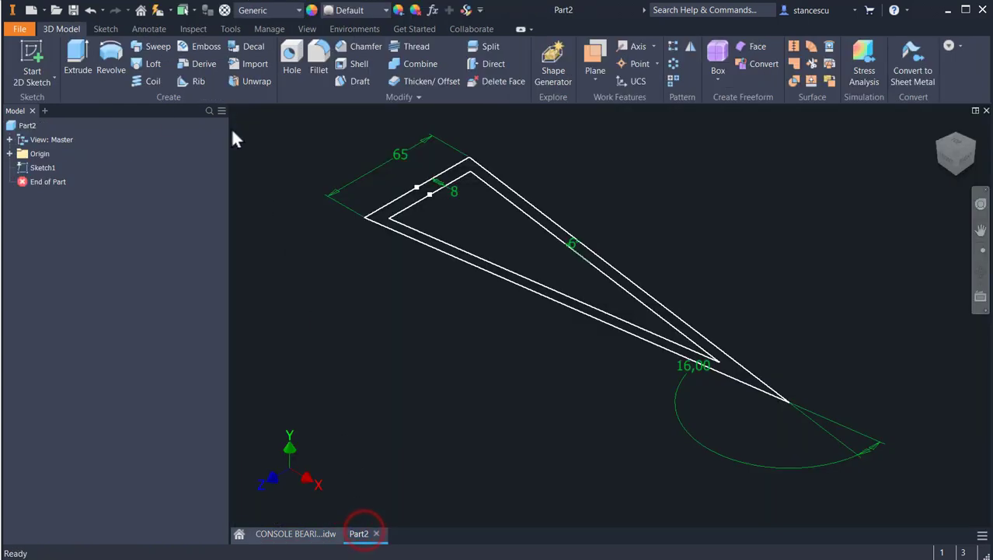
pyautogui.click(78, 61)
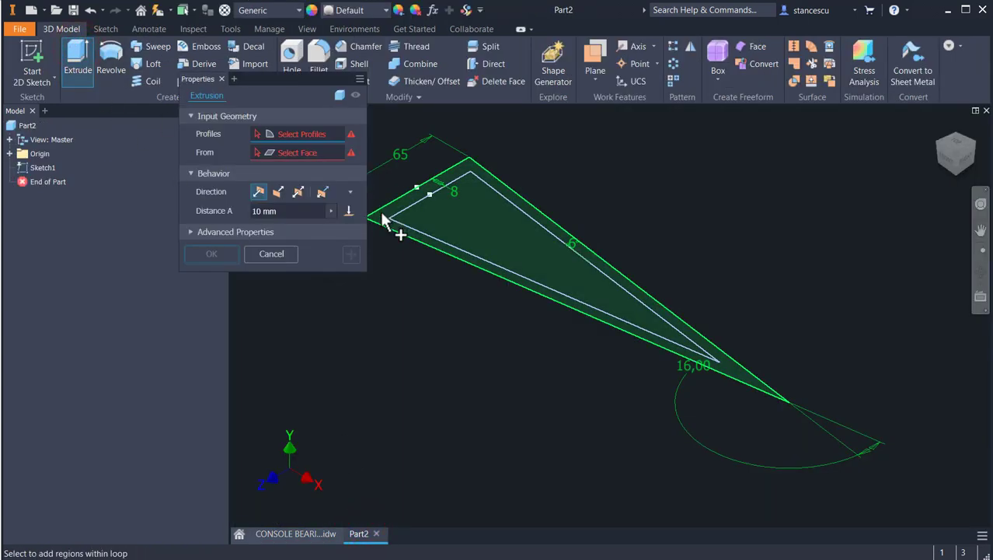
pyautogui.click(383, 222)
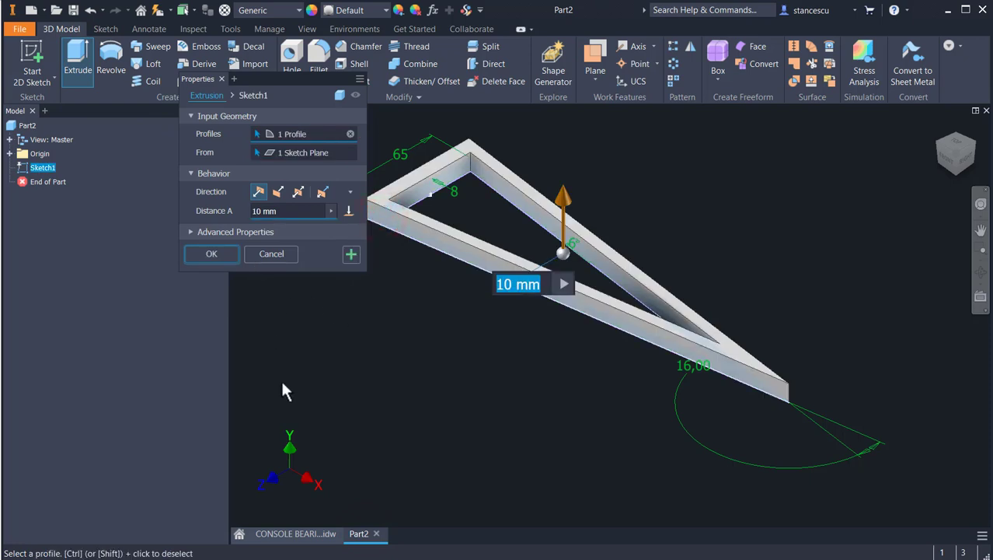
pyautogui.write('13')
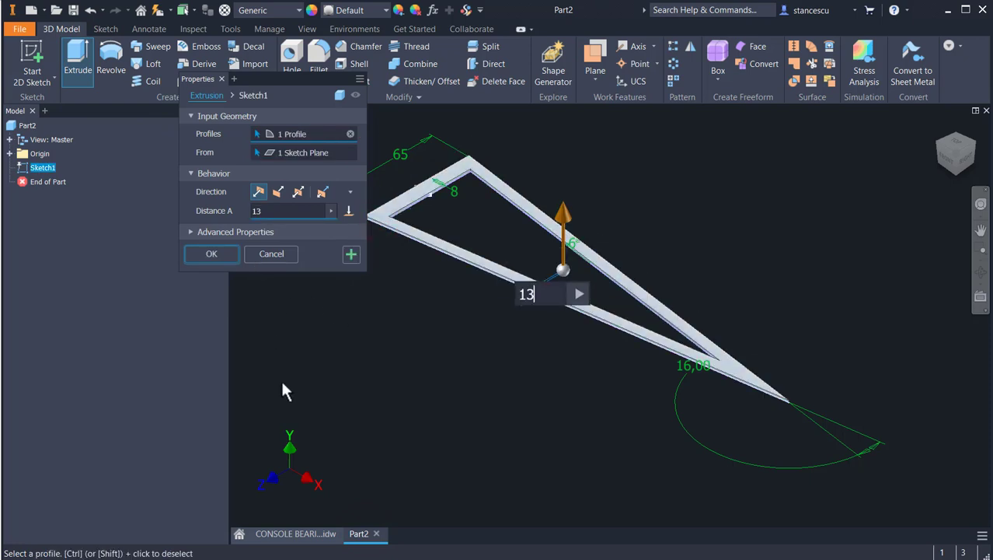
pyautogui.write('5')
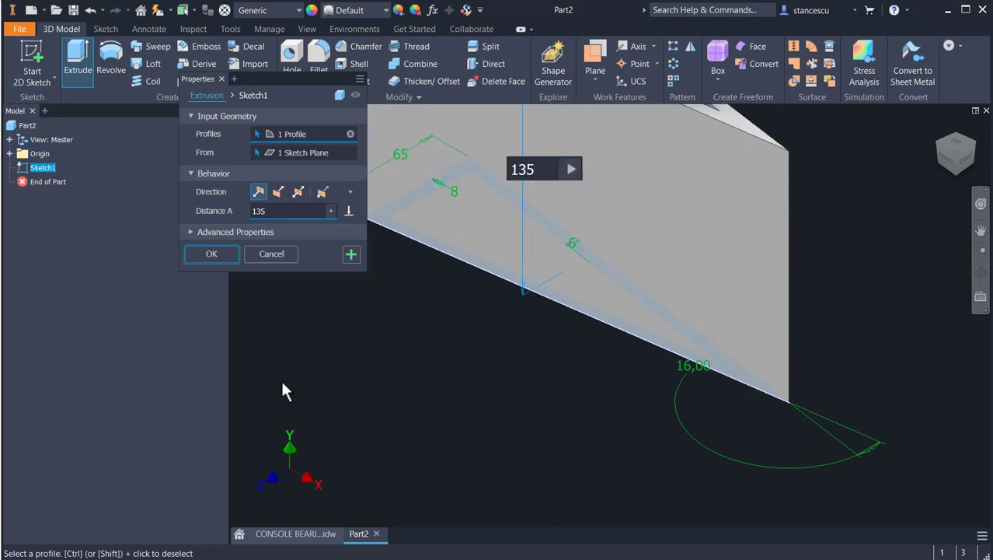
pyautogui.write('+32')
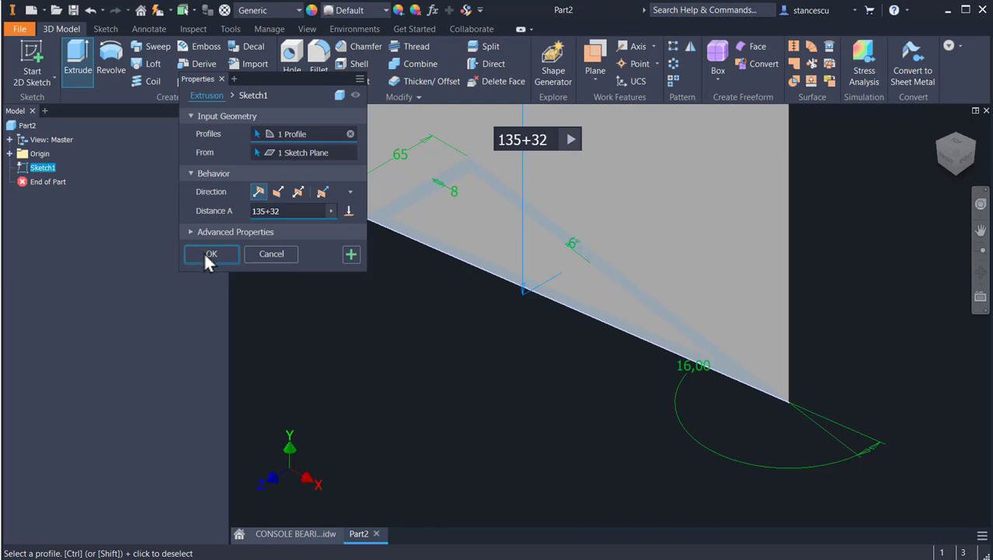
pyautogui.click(205, 254)
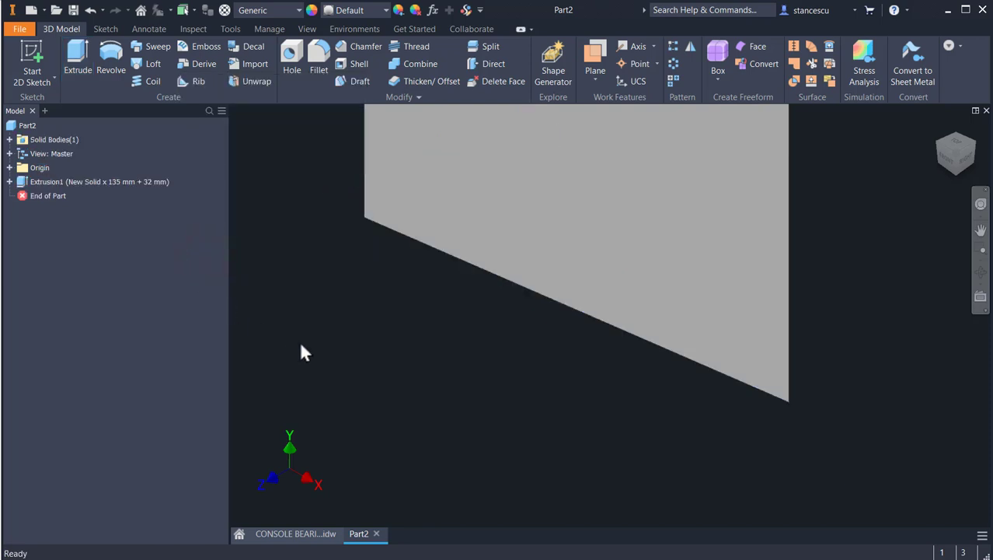
pyautogui.press('F6')
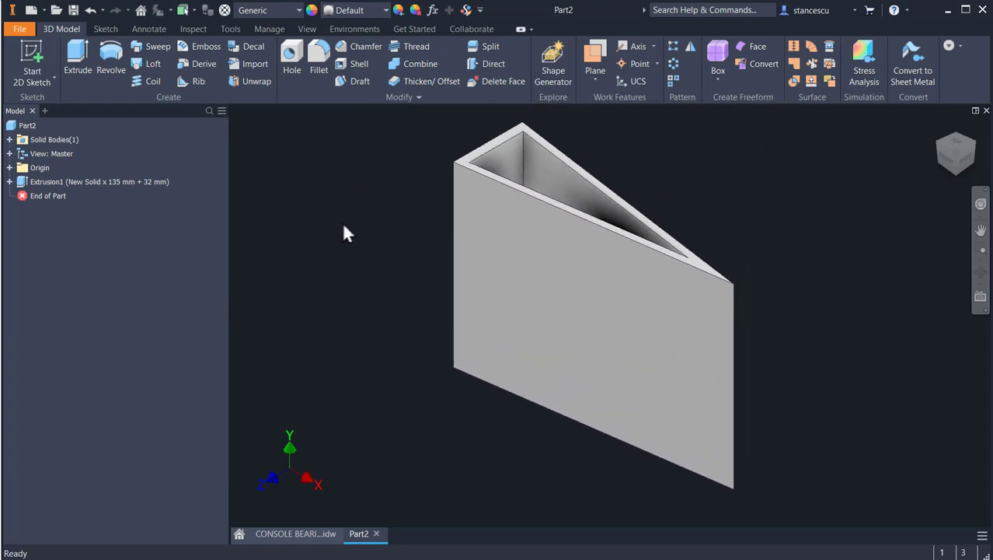
# Examine the front view and section A-A in the CONSOLE BEARING drawing for the arm profile's lengths, angles and upper-end radius
pyautogui.click(307, 534)
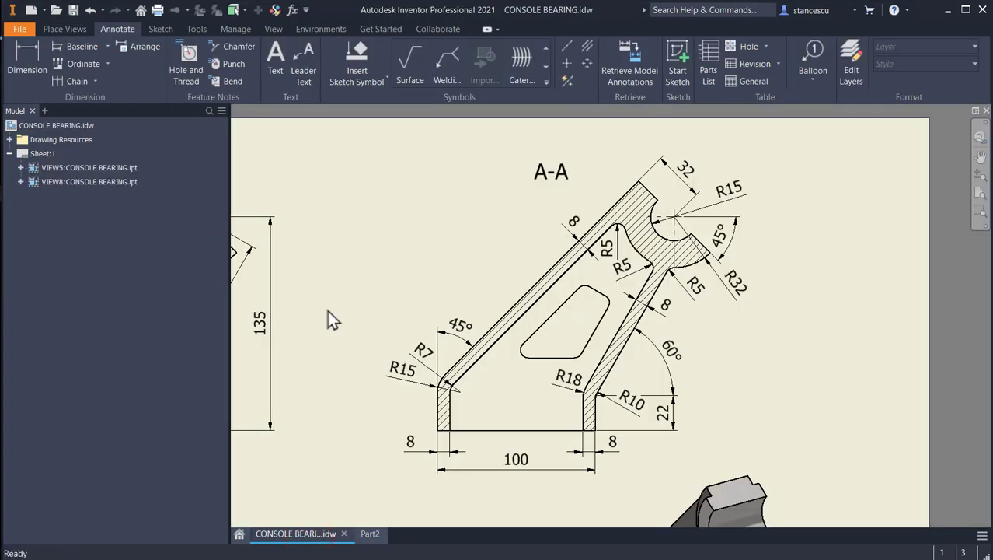
pyautogui.scroll(3, 334, 309)
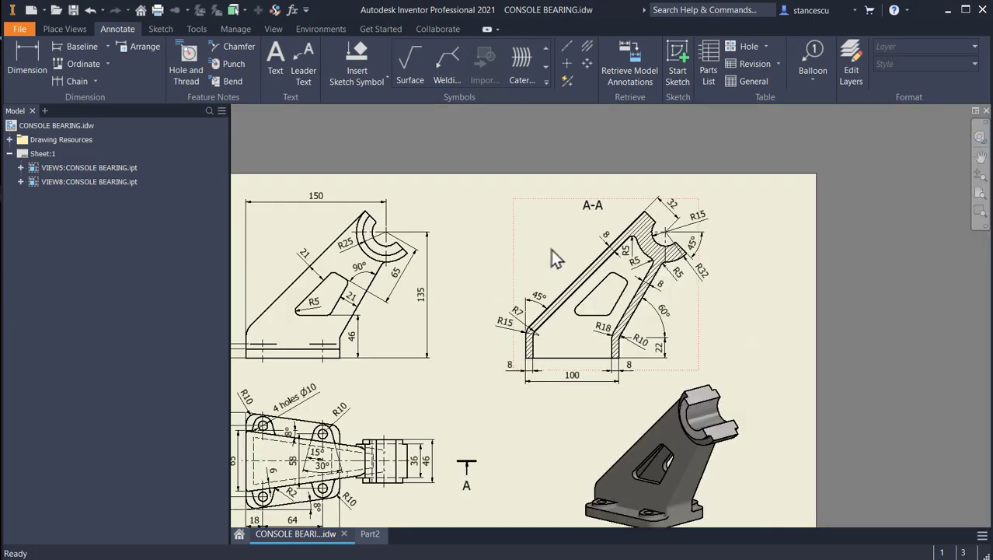
pyautogui.moveTo(523, 261); pyautogui.dragTo(593, 253, button='middle')
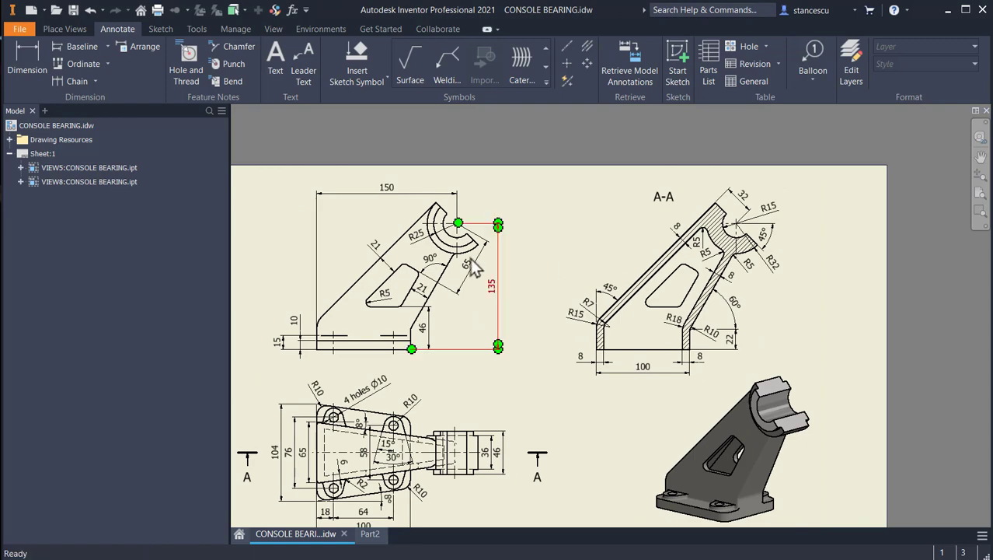
pyautogui.scroll(-3, 471, 260)
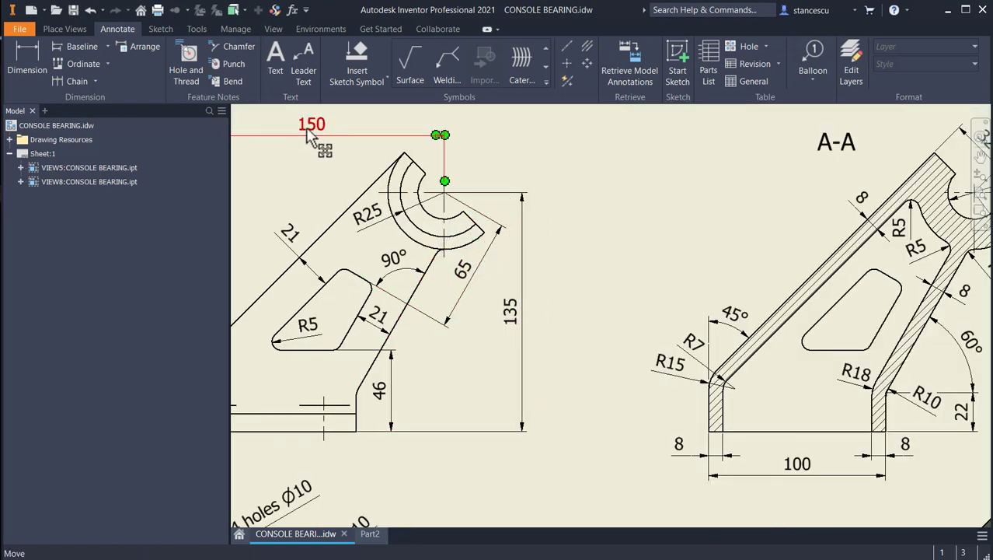
pyautogui.moveTo(632, 195); pyautogui.dragTo(395, 266, button='middle')
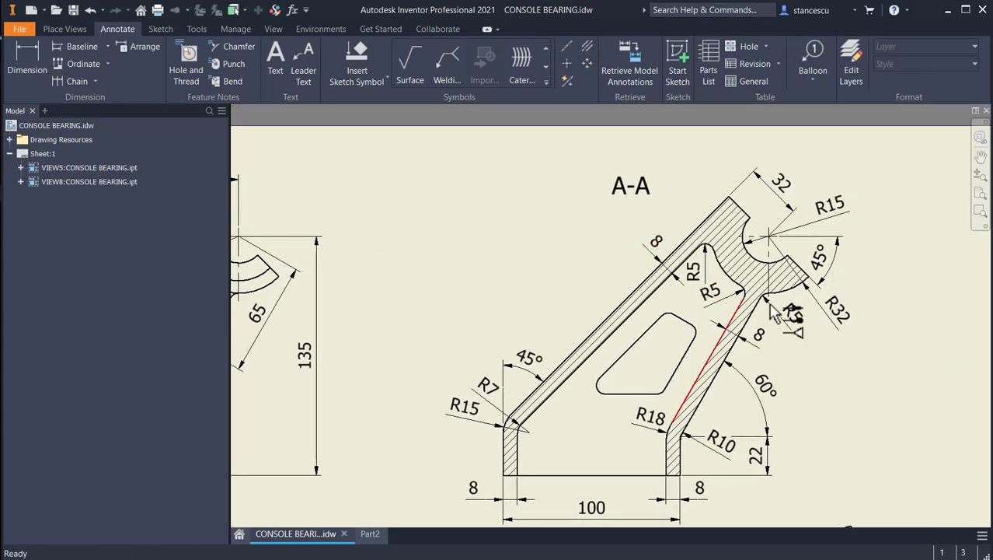
pyautogui.moveTo(773, 311); pyautogui.dragTo(775, 311)
pyautogui.moveTo(467, 315); pyautogui.dragTo(528, 227, button='middle')
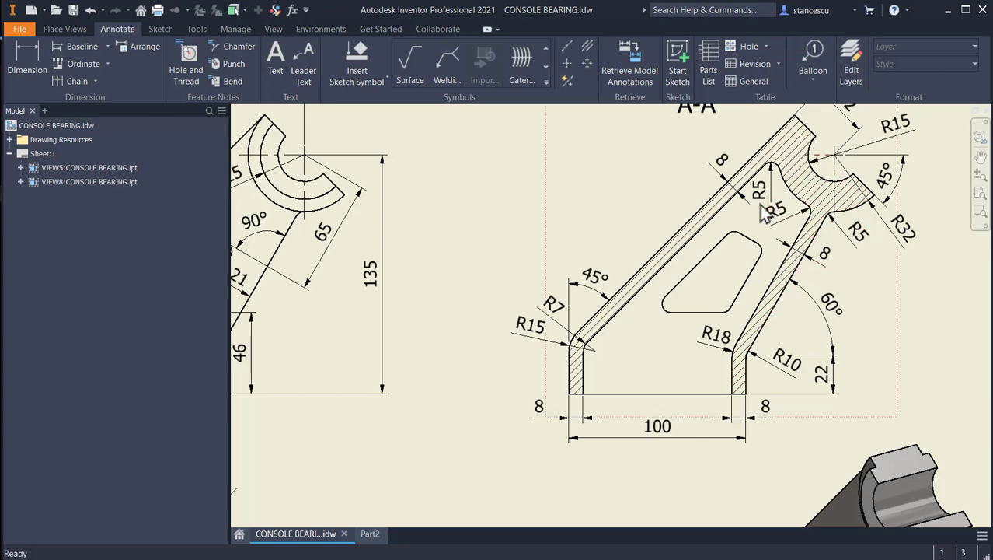
# In Part2, start a sketch on the XY plane and slice the body at the sketch plane
pyautogui.click(370, 534)
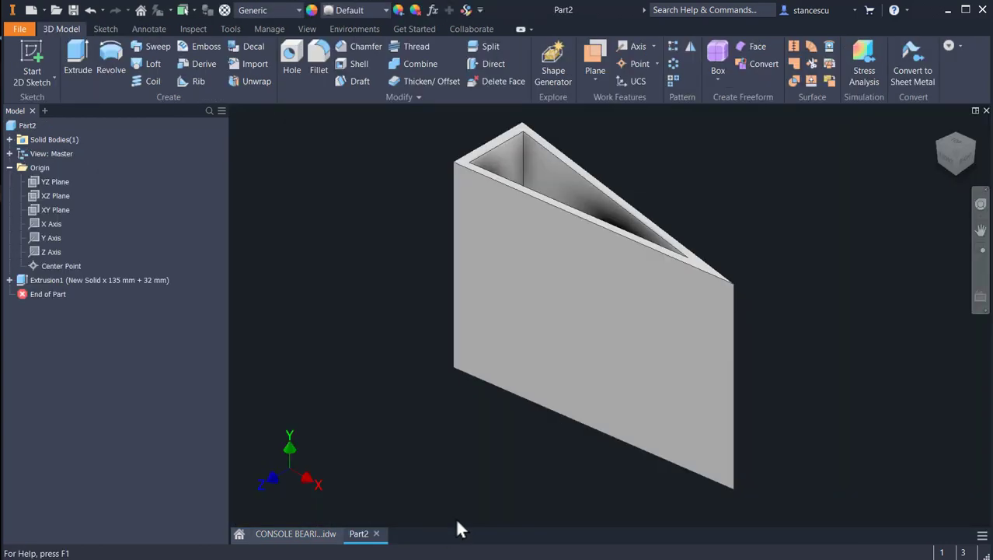
pyautogui.click(30, 209)
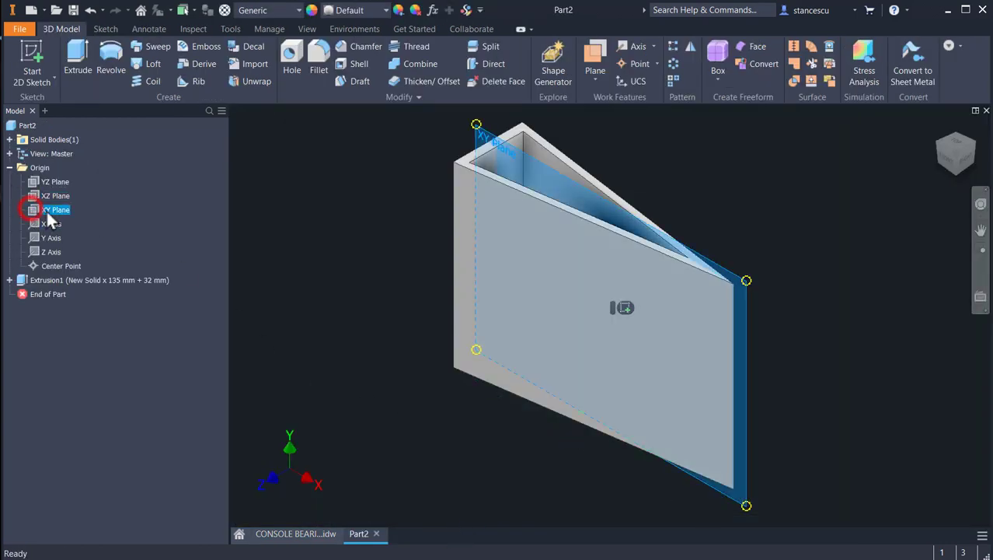
pyautogui.click(623, 307)
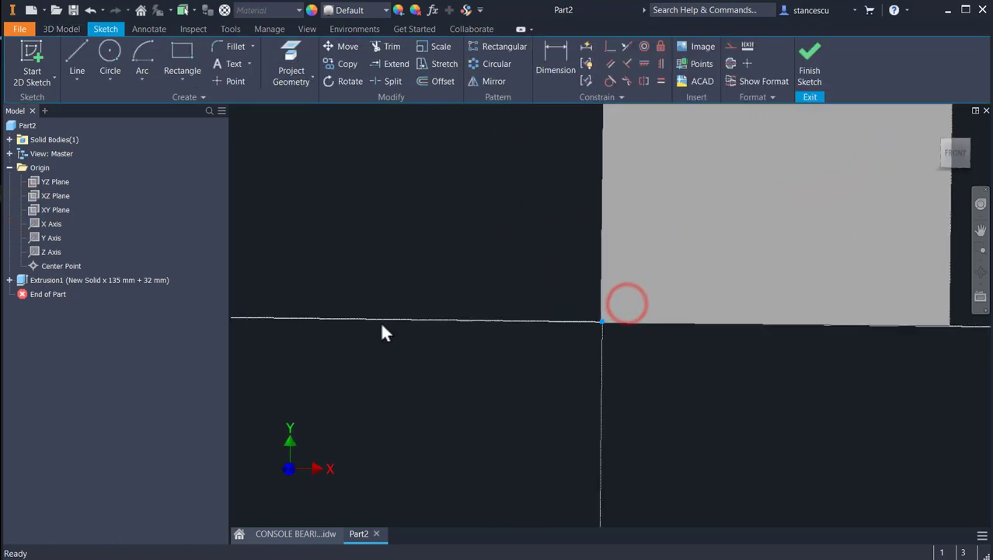
pyautogui.press('F7')
pyautogui.moveTo(457, 266); pyautogui.dragTo(345, 423, button='middle')
# Sketch a circle with a radius of 32 mm beside the body, near its upper end
pyautogui.click(110, 53)
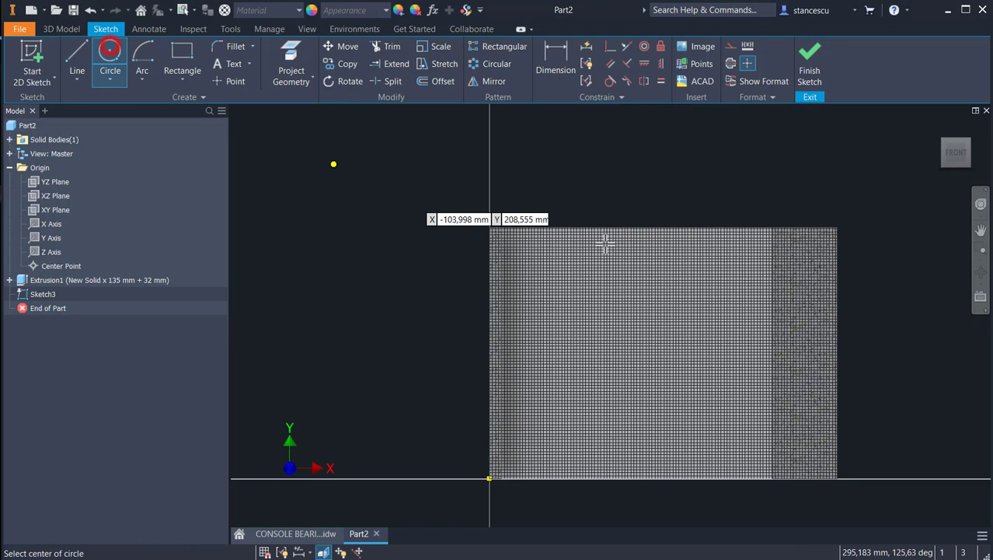
pyautogui.click(903, 253)
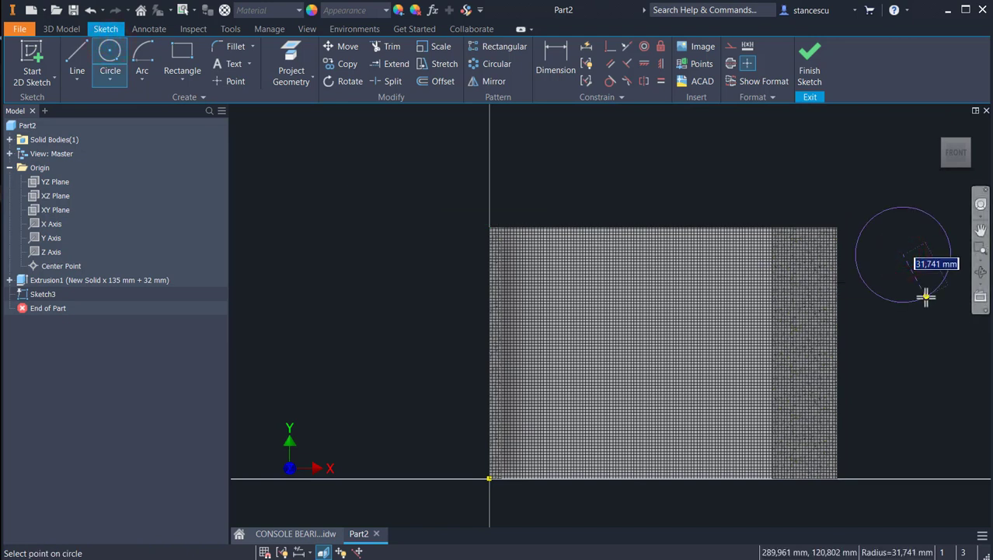
pyautogui.write('32')
pyautogui.press('Return')
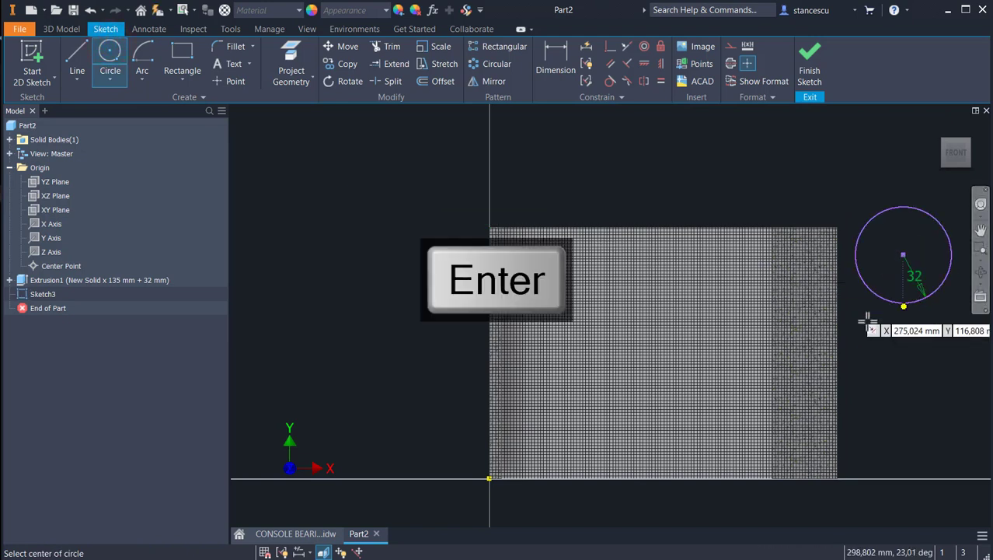
# Dimension the vertical distance from the origin to the circle's center as 135 mm
pyautogui.click(555, 69)
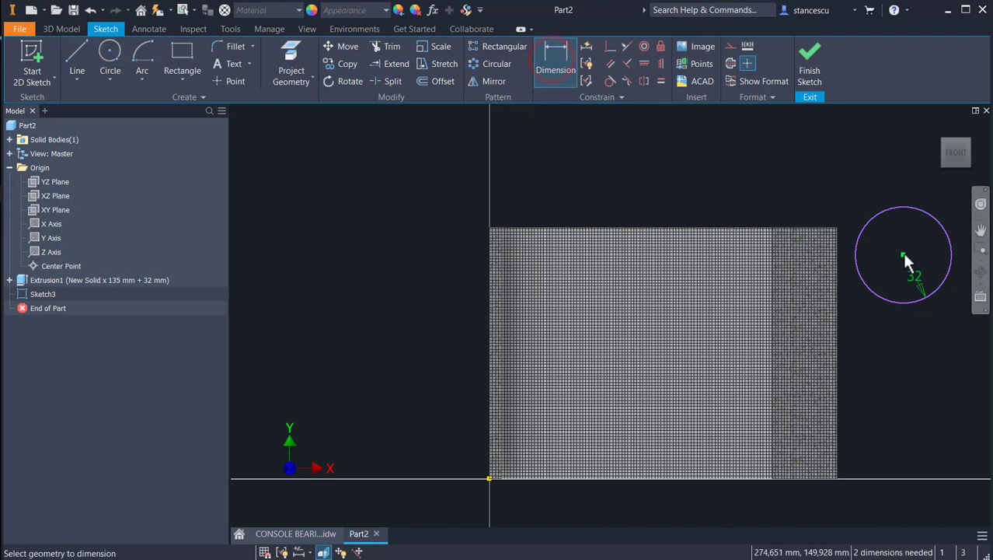
pyautogui.click(903, 253)
pyautogui.click(489, 477)
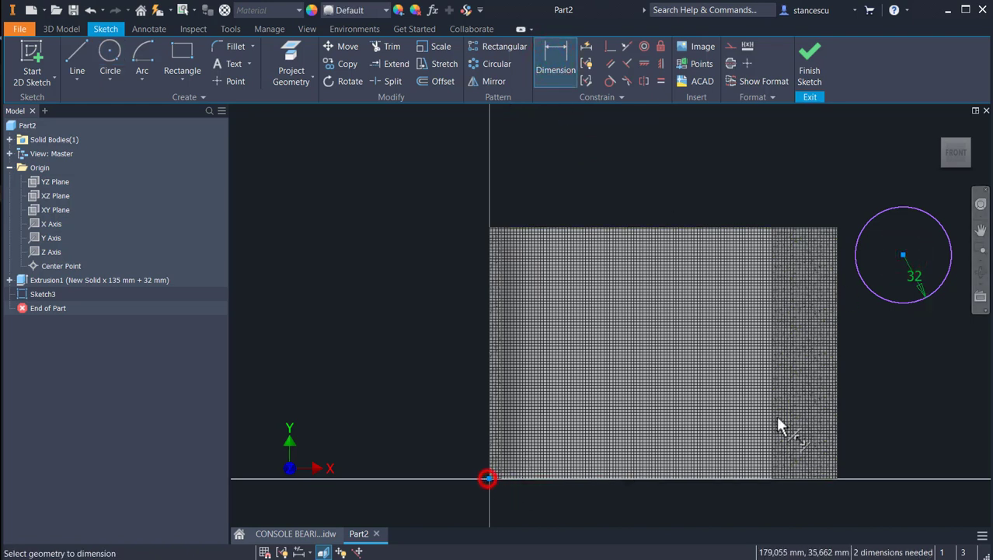
pyautogui.click(437, 376)
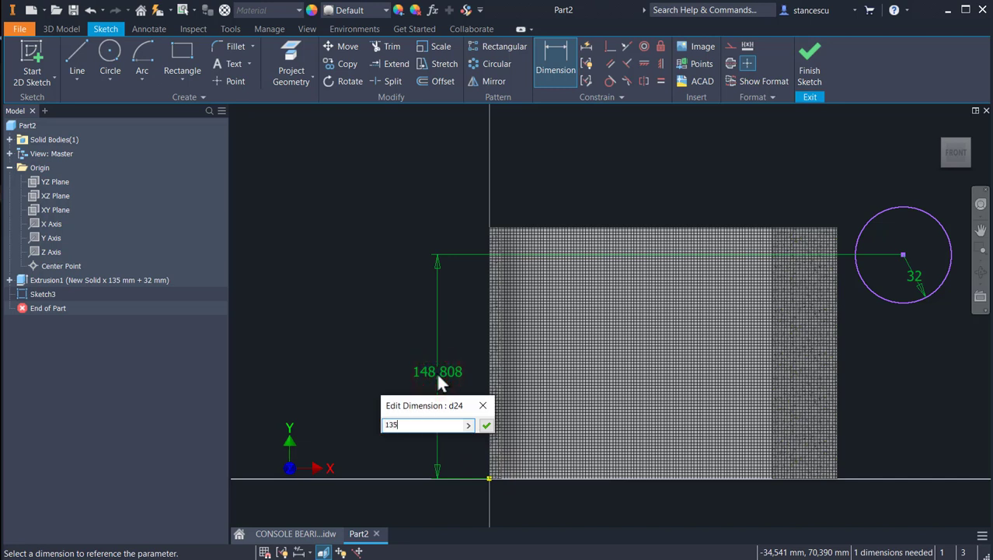
pyautogui.press('Return')
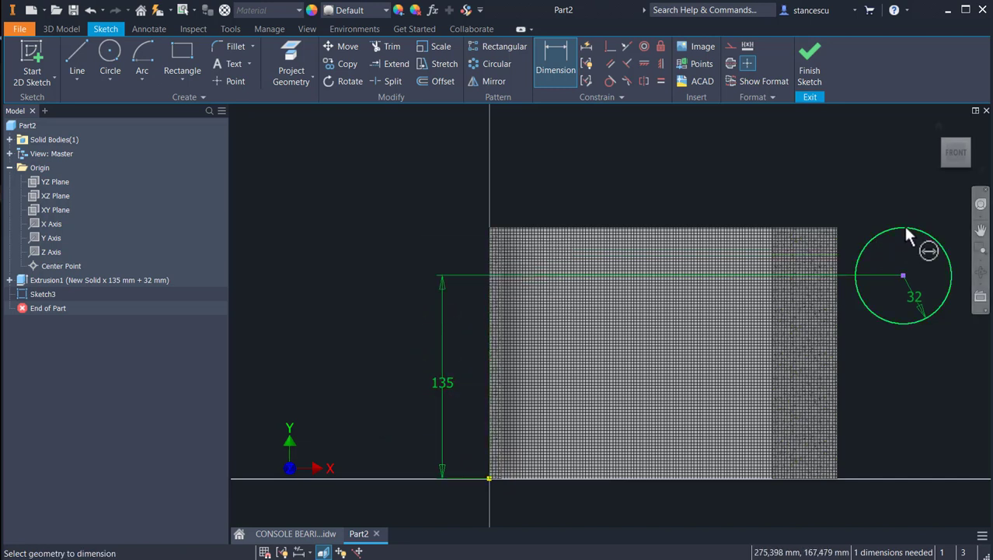
# Dimension the horizontal distance from the origin to the circle as 150 mm
pyautogui.click(904, 227)
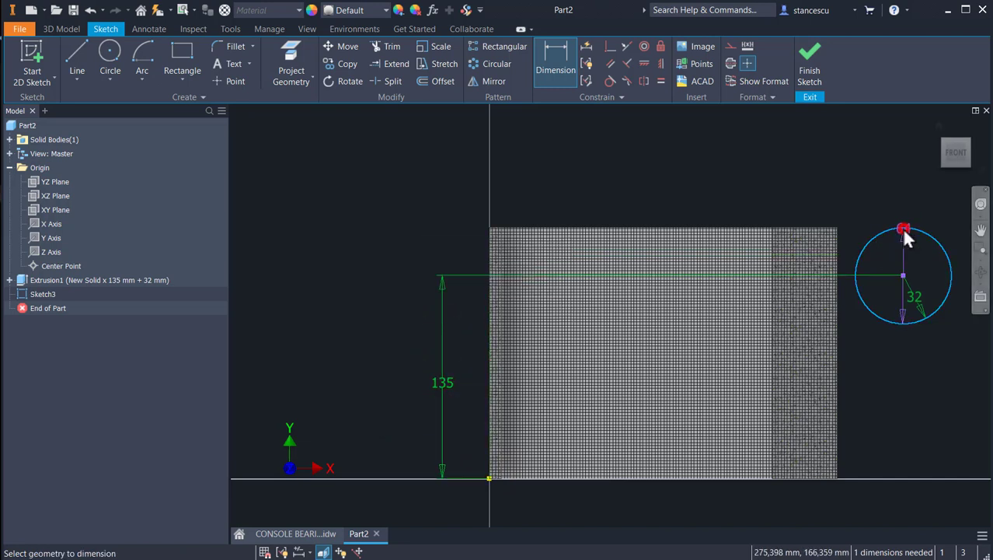
pyautogui.click(490, 478)
pyautogui.click(625, 171)
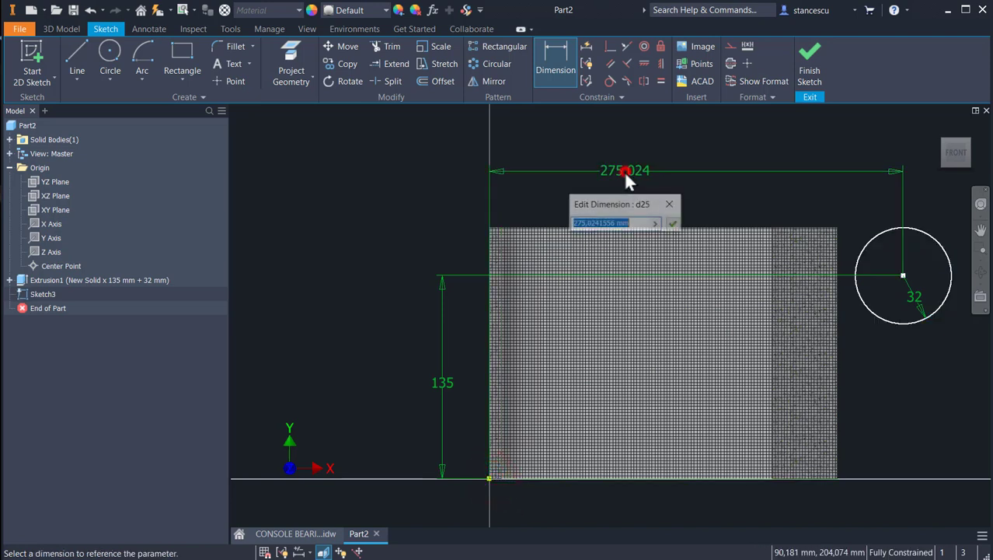
pyautogui.write('150')
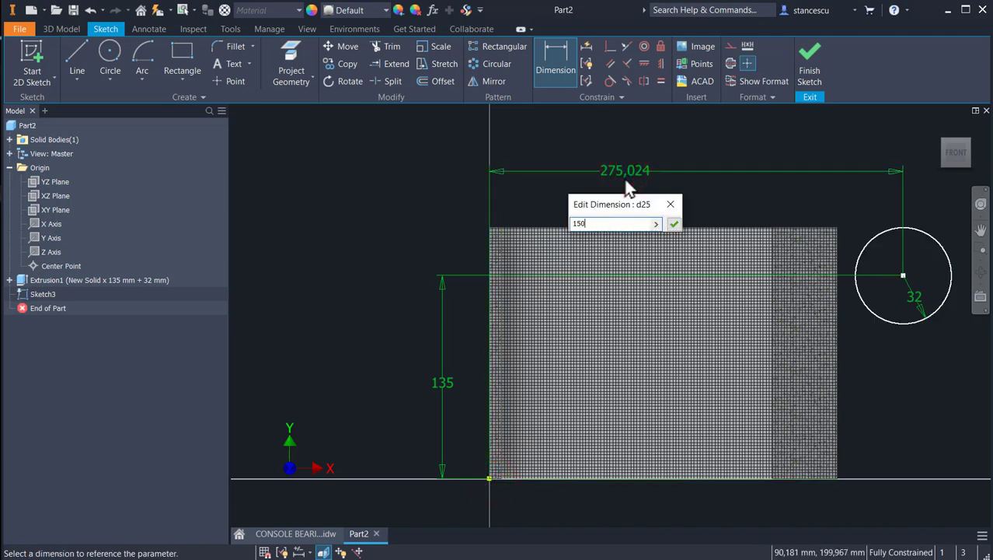
pyautogui.press('Return')
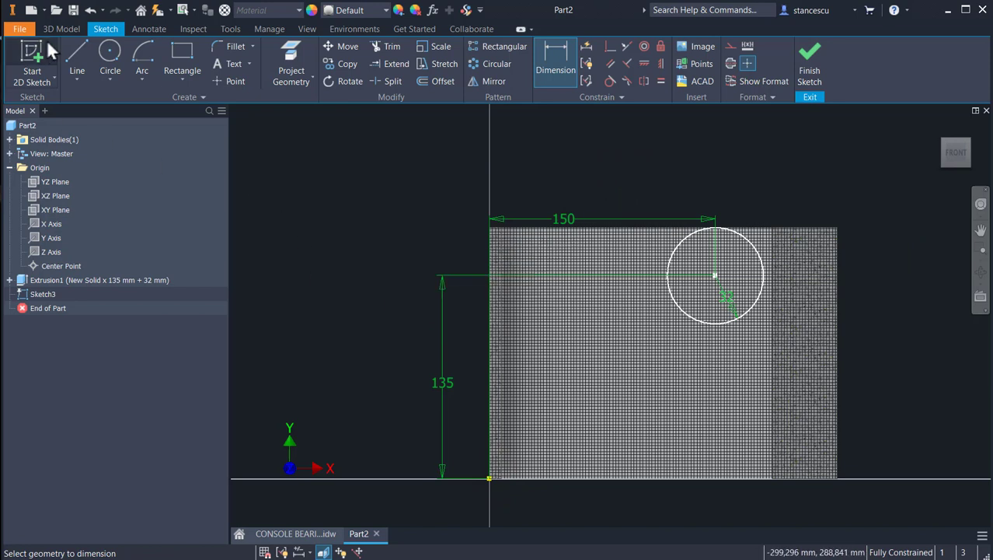
# Draw a line tangent to the circle's upper-left side down to the vertical axis, continuing about 39 mm straight down to the origin
pyautogui.click(76, 70)
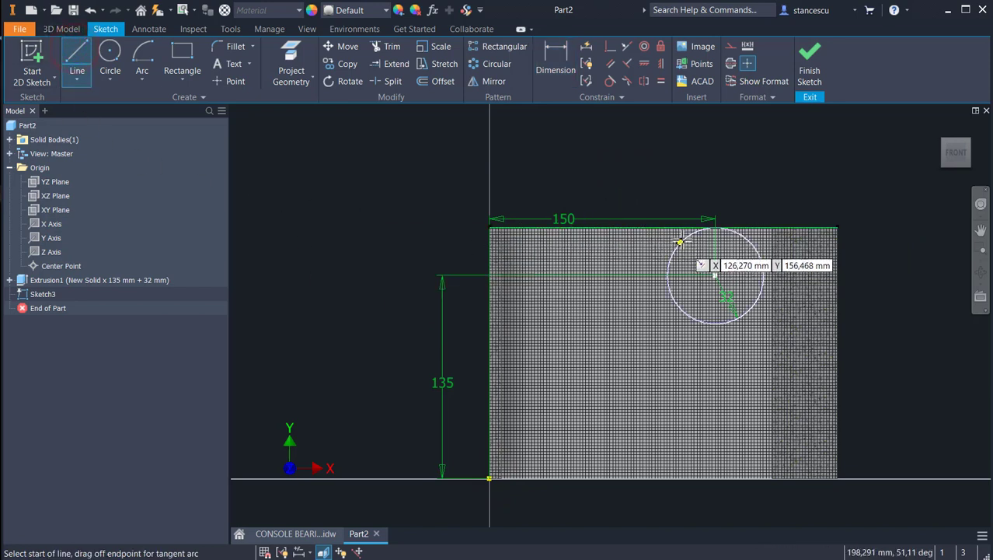
pyautogui.moveTo(687, 237); pyautogui.dragTo(488, 421)
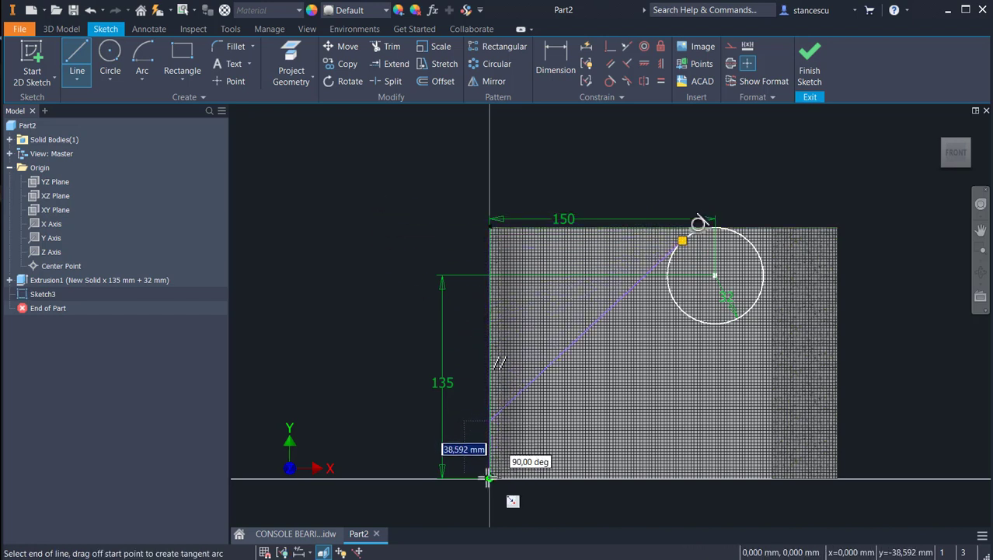
pyautogui.click(488, 478)
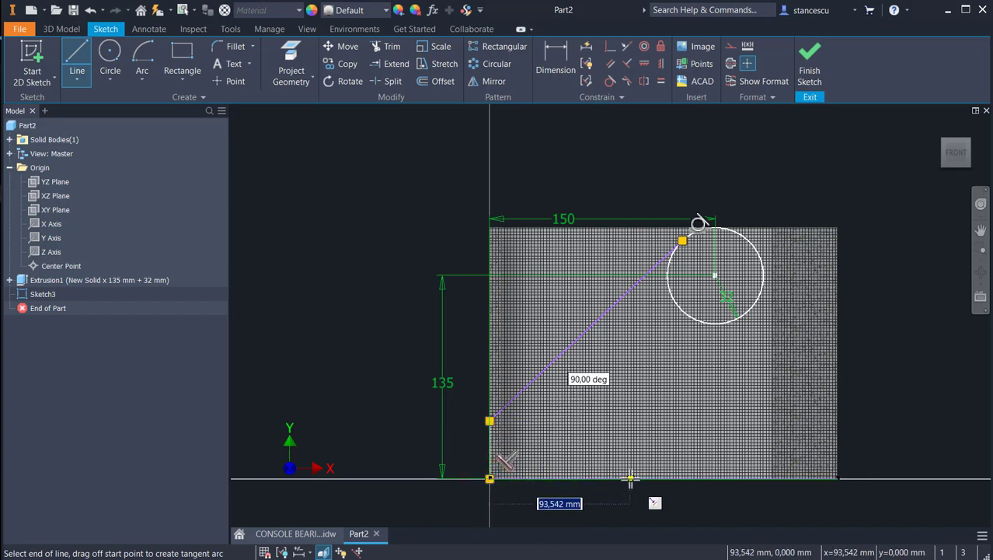
# Continue the profile with a 100 mm horizontal base line, a 22 mm vertical line and a slanted line to the circle's lowest point
pyautogui.write('100')
pyautogui.press('Return')
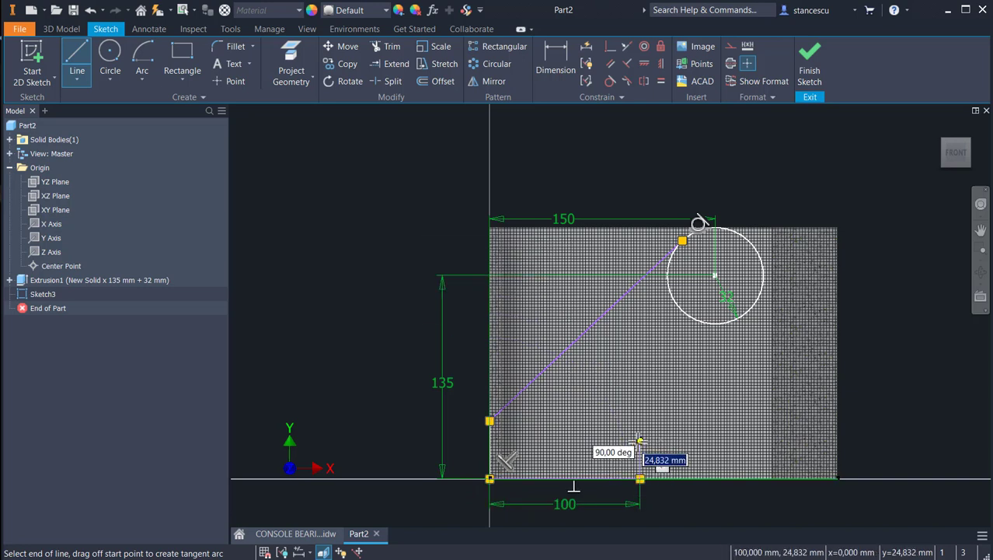
pyautogui.write('20')
pyautogui.press('Return')
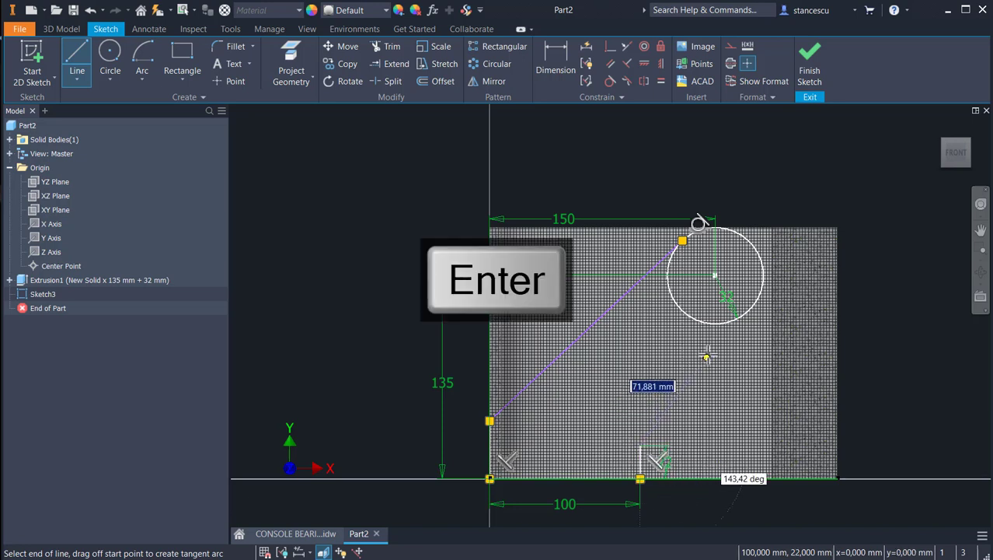
pyautogui.click(714, 322)
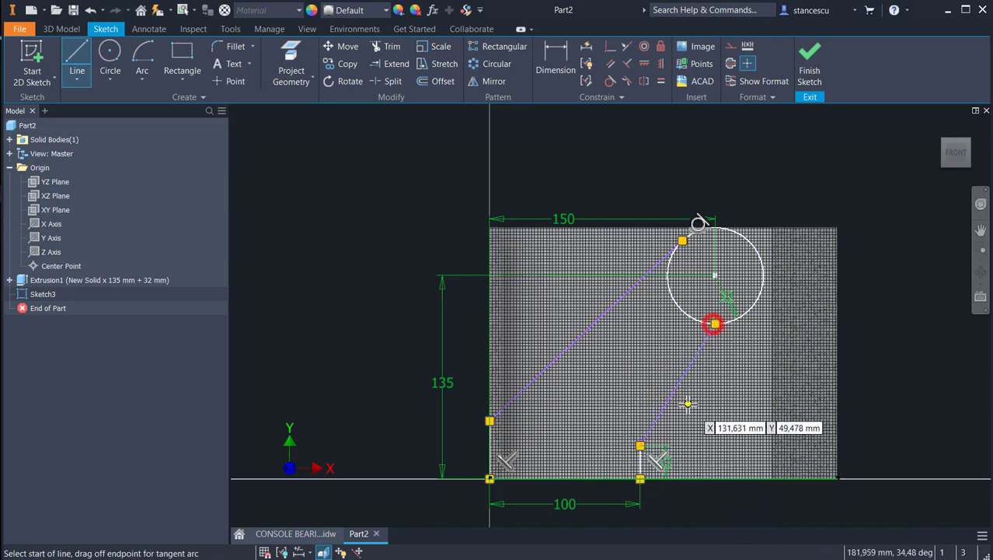
pyautogui.press('Escape')
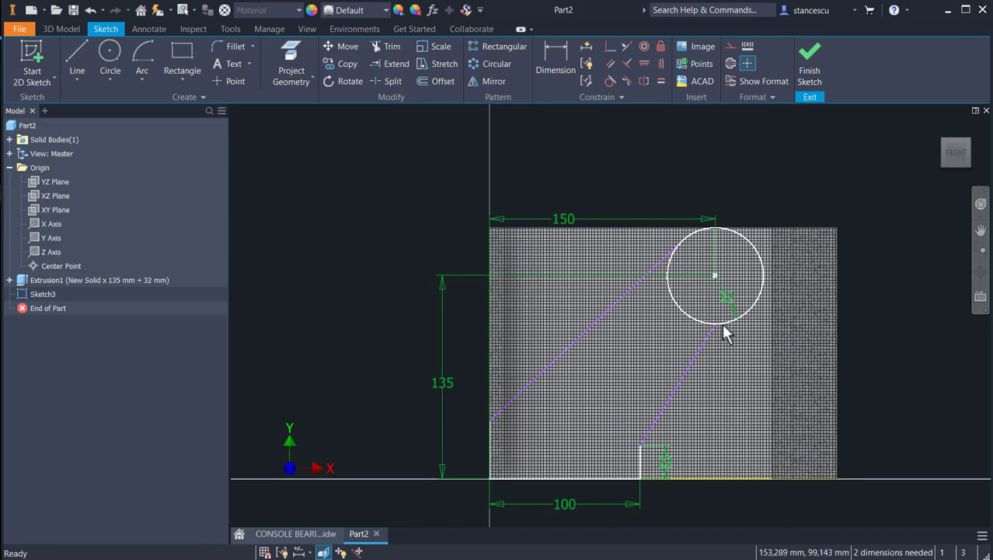
# Dimension the angle between the long tangent line and the vertical line at the origin as 45 degrees
pyautogui.click(701, 342)
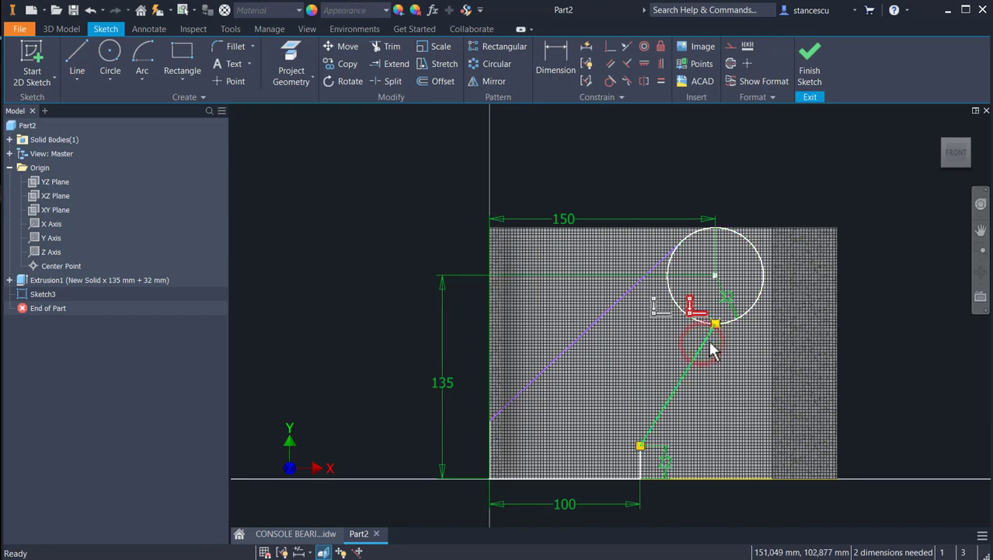
pyautogui.click(611, 304)
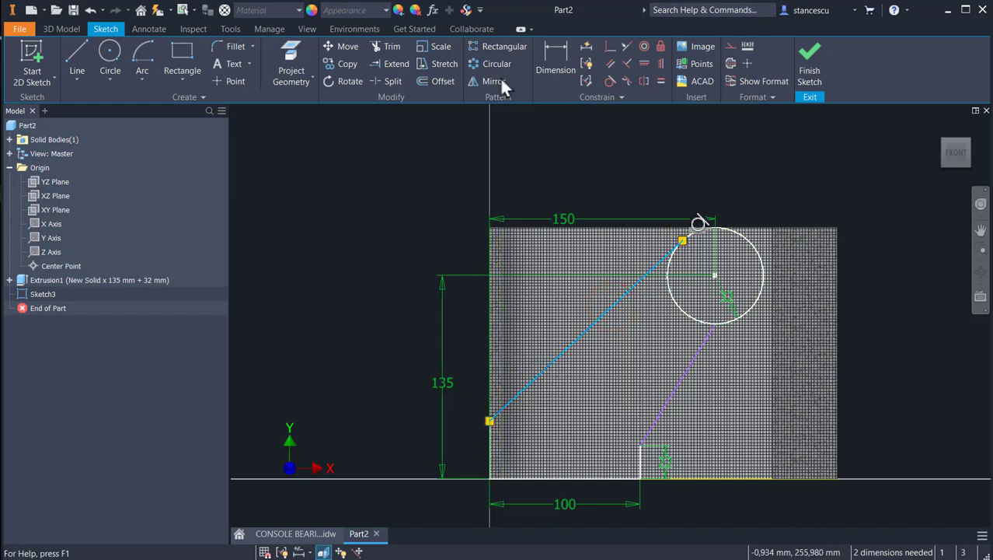
pyautogui.click(551, 49)
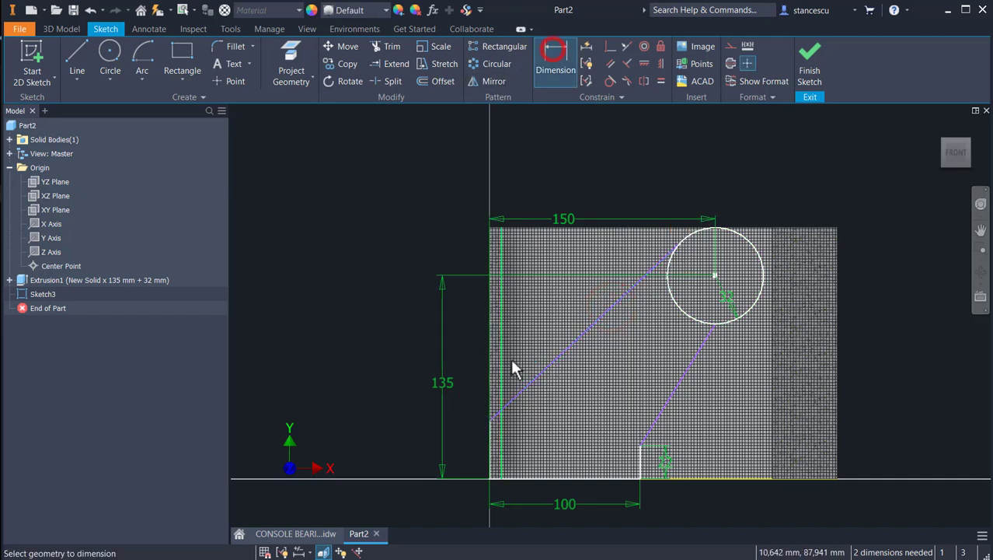
pyautogui.click(486, 428)
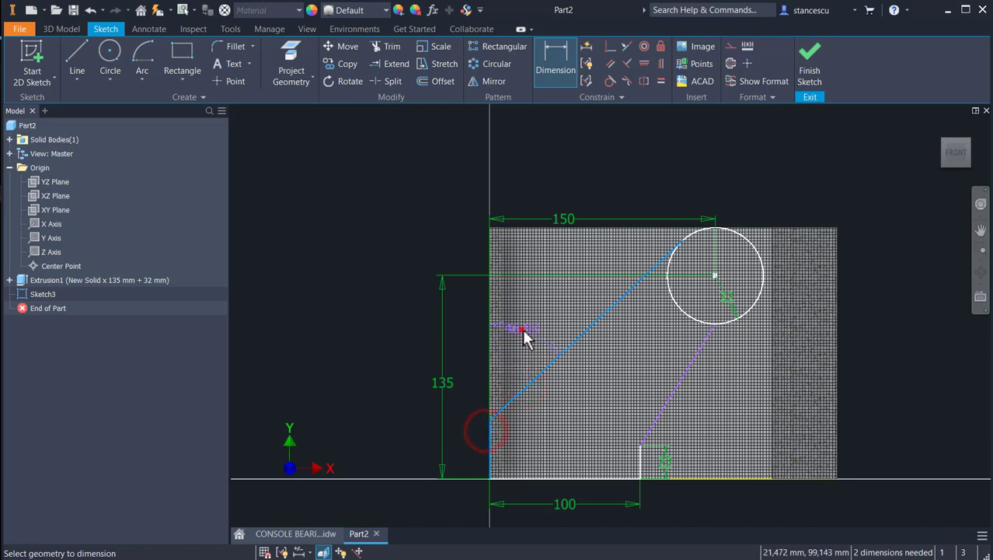
pyautogui.click(524, 333)
pyautogui.write('45')
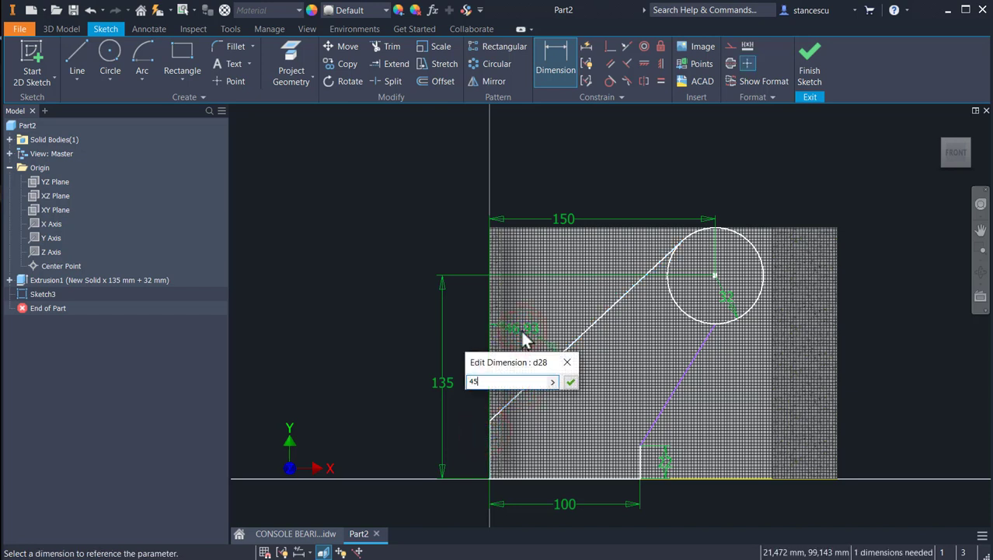
pyautogui.press('Return')
# Dimension the angle between the short slanted line and the horizontal base line as 60 degrees
pyautogui.click(663, 406)
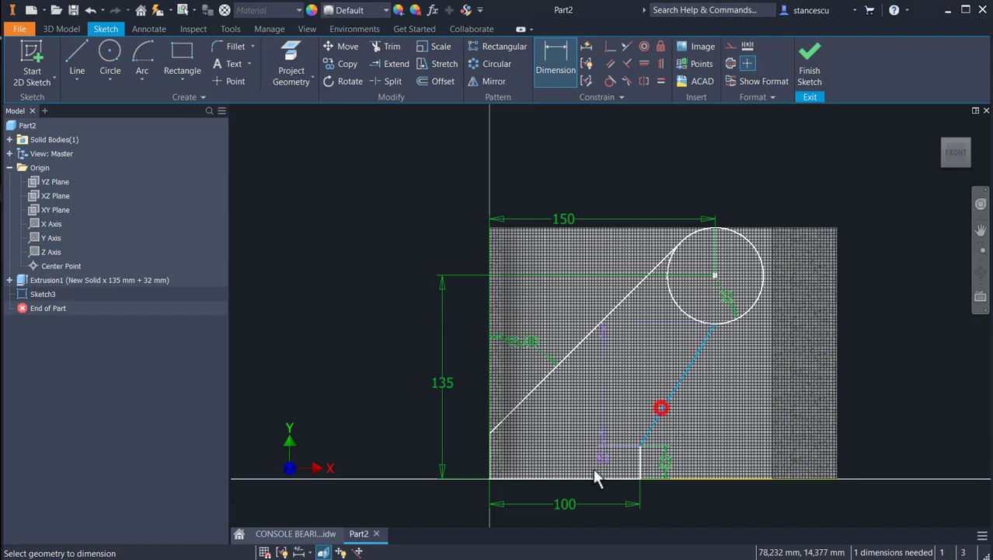
pyautogui.click(591, 478)
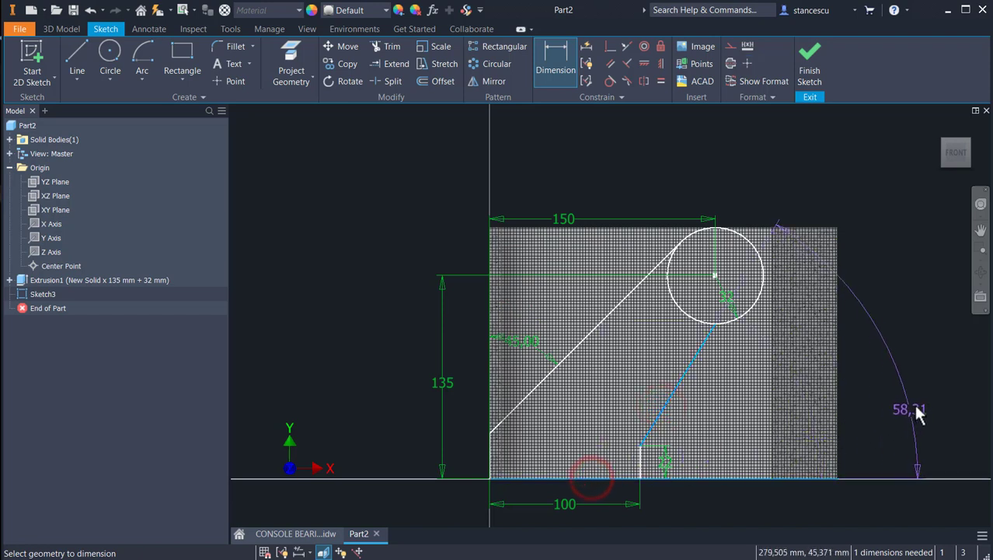
pyautogui.click(913, 404)
pyautogui.write('60')
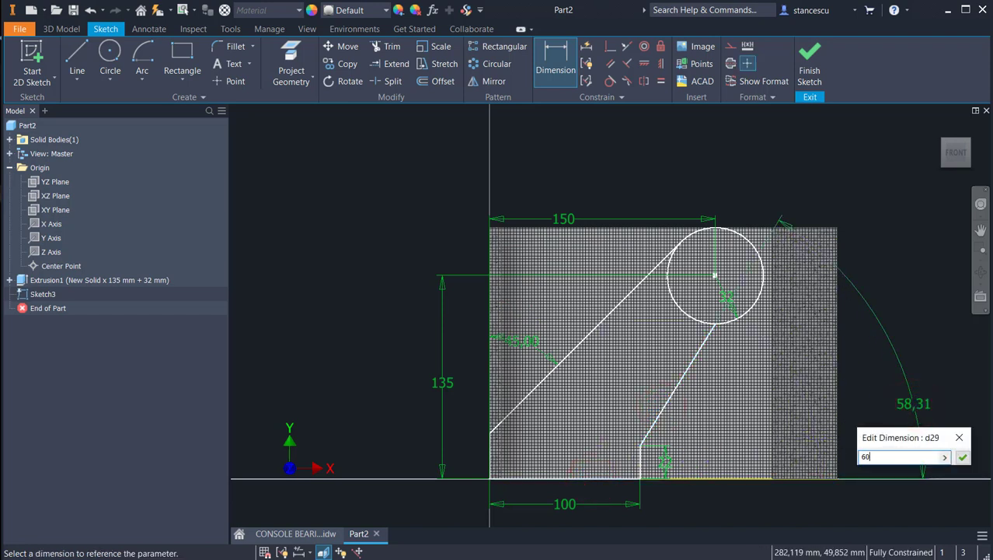
pyautogui.press('Return')
# Trim away the circle's outer portion between the two slanted lines and finish the sketch
pyautogui.click(391, 46)
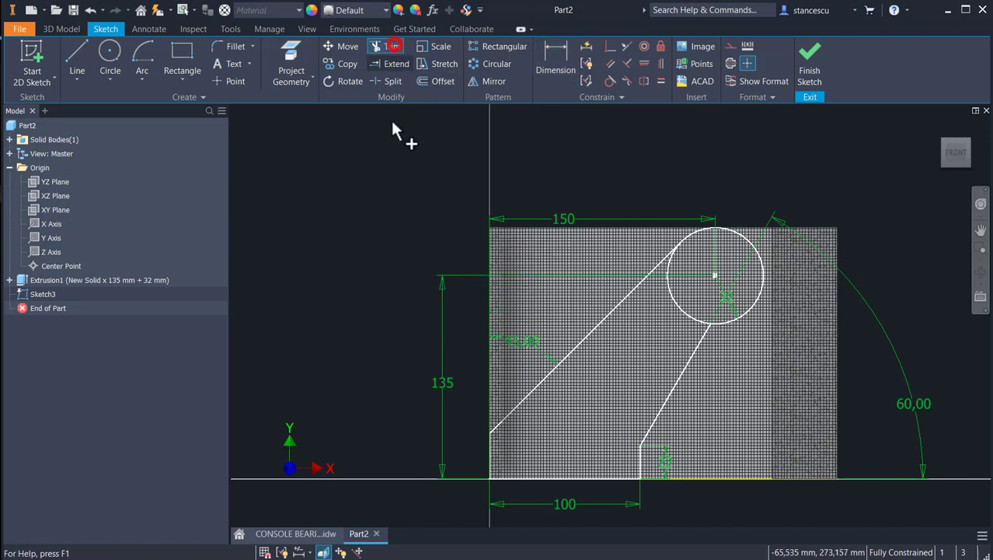
pyautogui.click(737, 314)
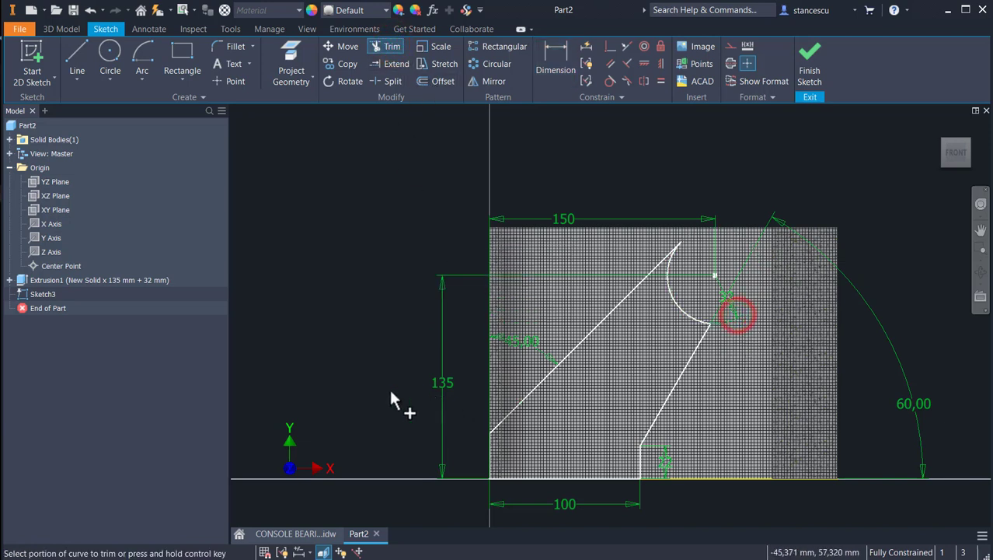
pyautogui.click(809, 70)
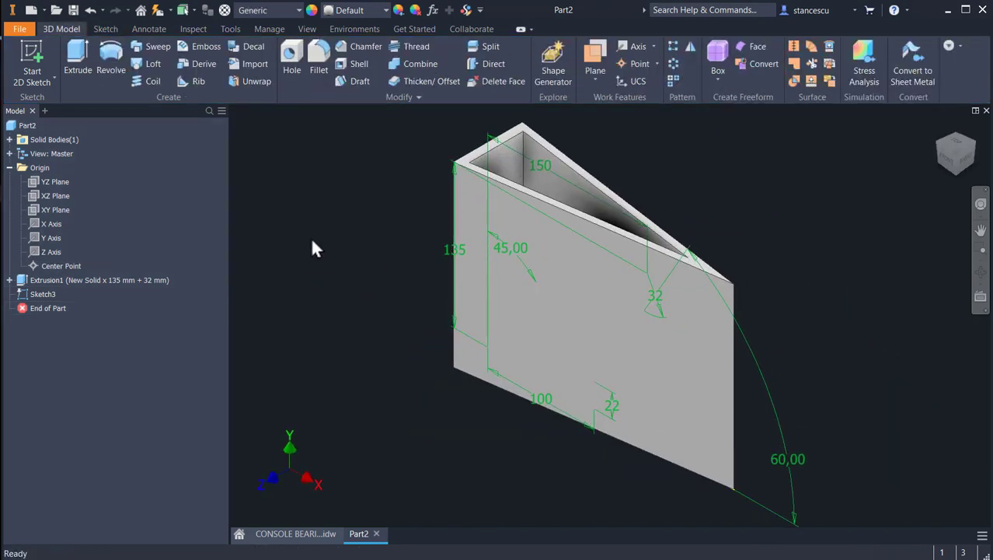
# Extrude the profile symmetrically through all with the Intersect option to shape the hollow triangular body
pyautogui.click(76, 60)
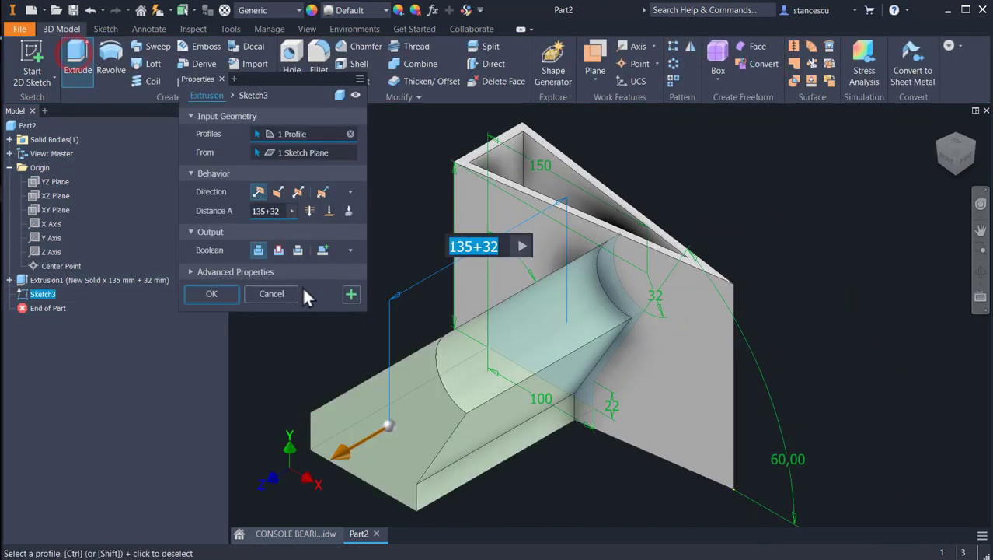
pyautogui.click(300, 191)
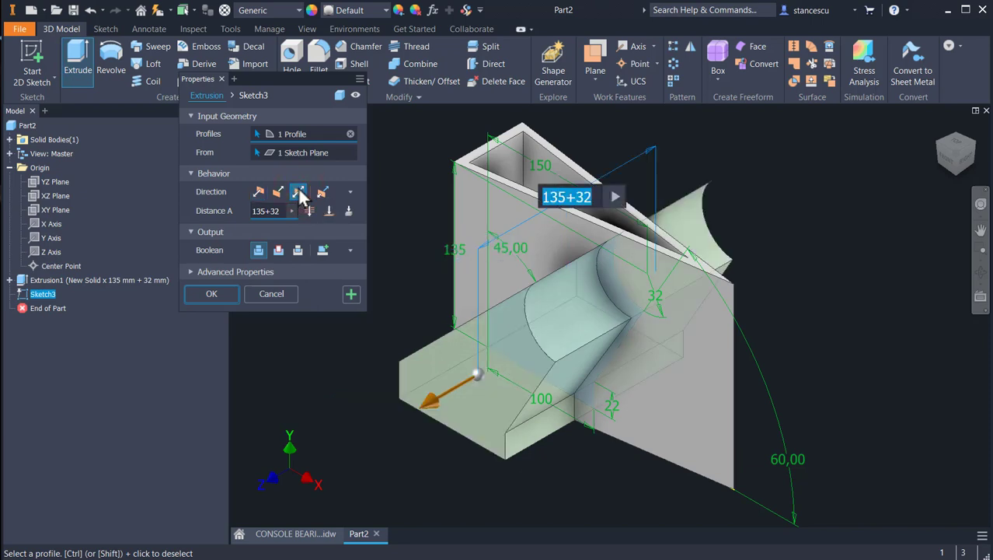
pyautogui.click(279, 250)
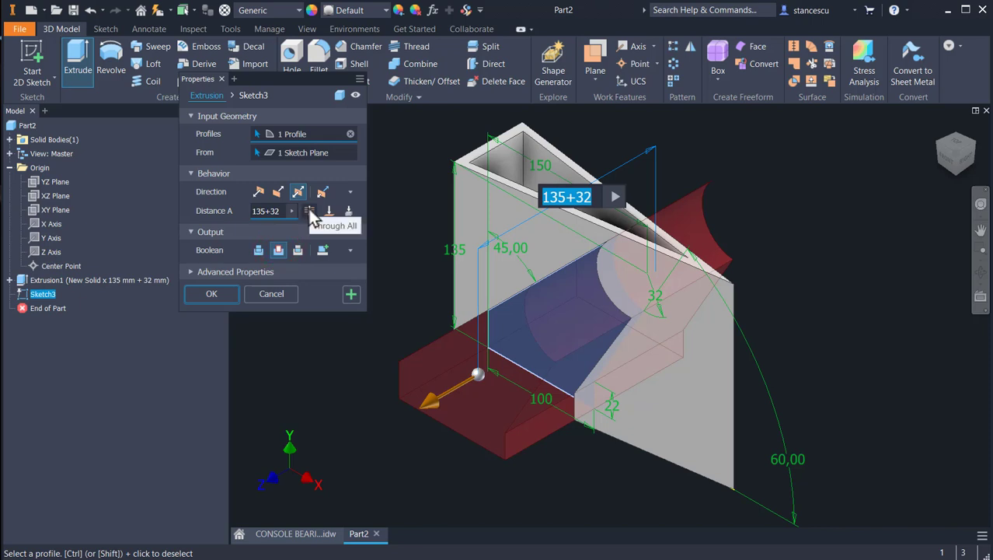
pyautogui.click(299, 250)
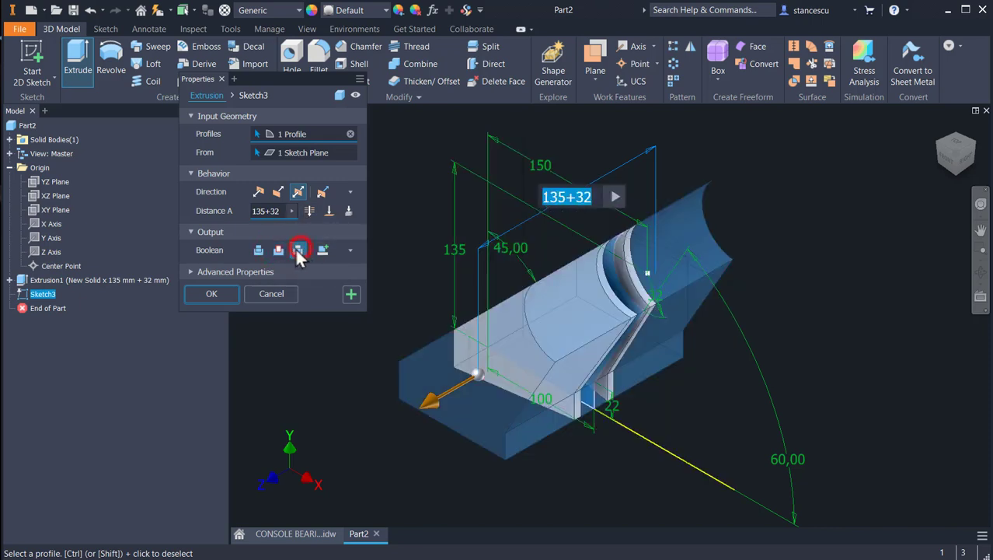
pyautogui.click(310, 211)
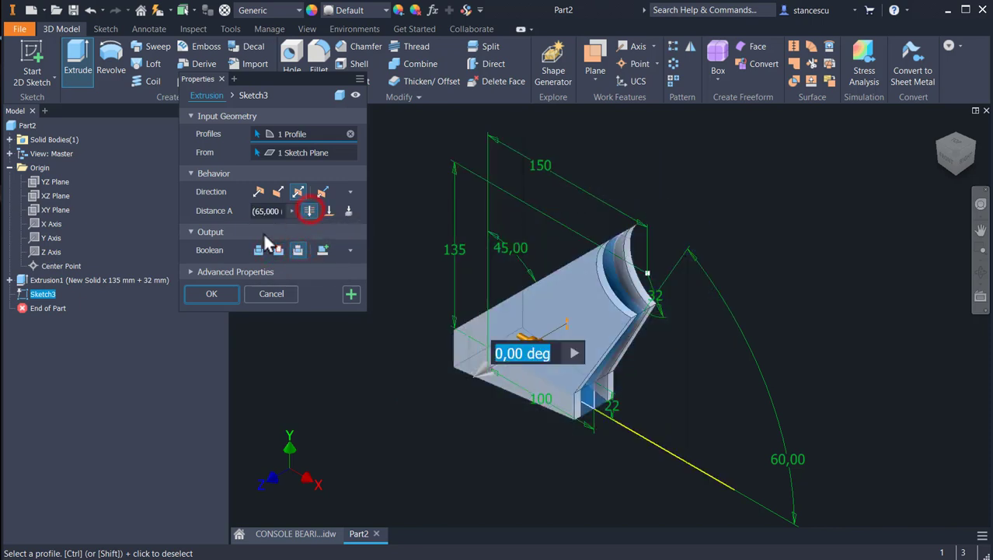
pyautogui.click(222, 294)
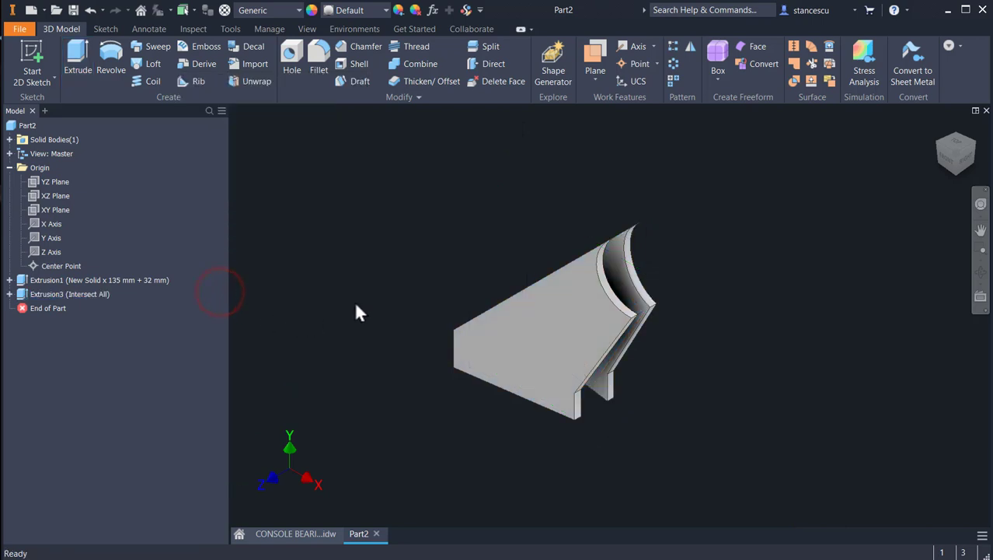
pyautogui.keyDown('shift'); pyautogui.moveTo(652, 300); pyautogui.dragTo(635, 331, button='middle'); pyautogui.keyUp('shift')
pyautogui.moveTo(661, 305); pyautogui.dragTo(717, 287)
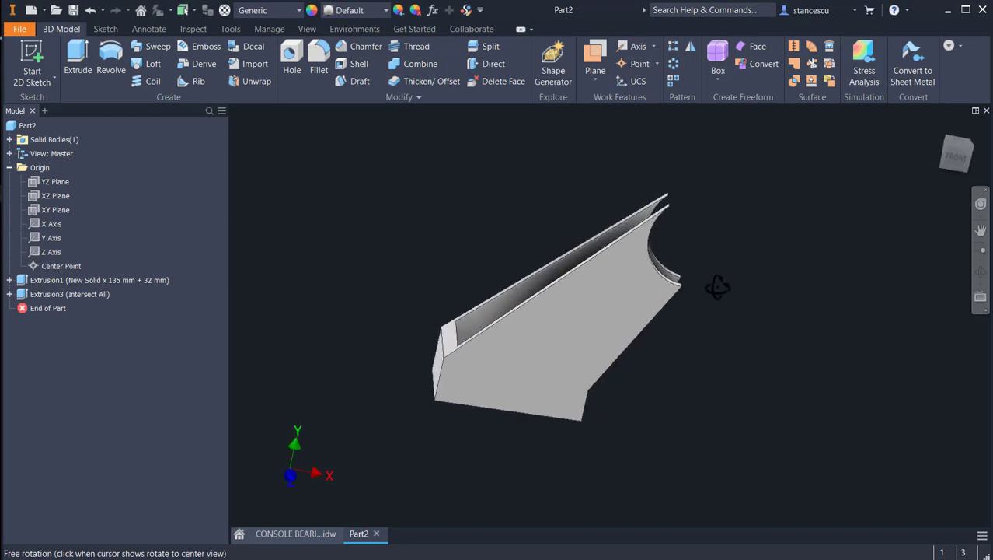
pyautogui.press('Escape')
pyautogui.keyDown('shift'); pyautogui.moveTo(731, 297); pyautogui.dragTo(456, 268, button='middle'); pyautogui.keyUp('shift')
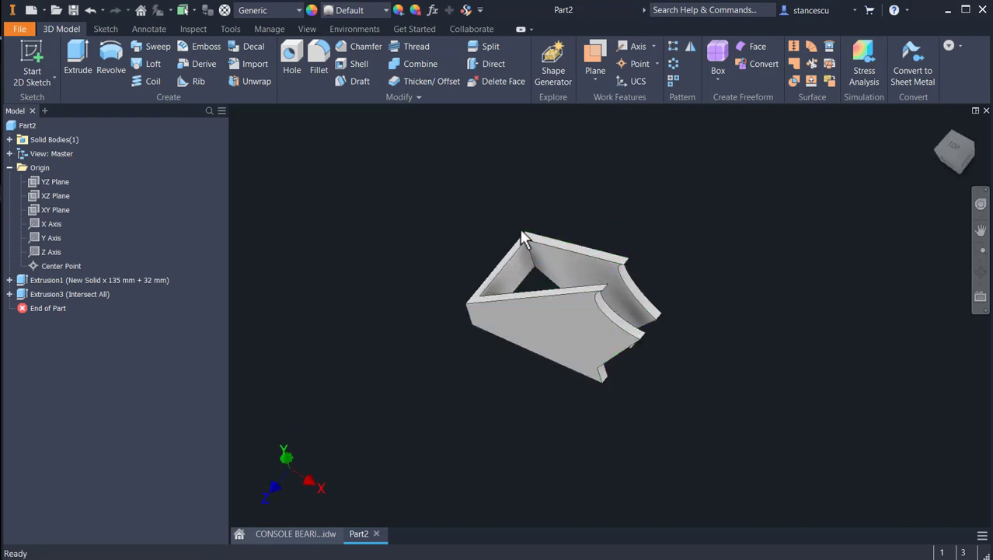
pyautogui.keyDown('shift'); pyautogui.moveTo(710, 339); pyautogui.dragTo(619, 365, button='middle'); pyautogui.keyUp('shift')
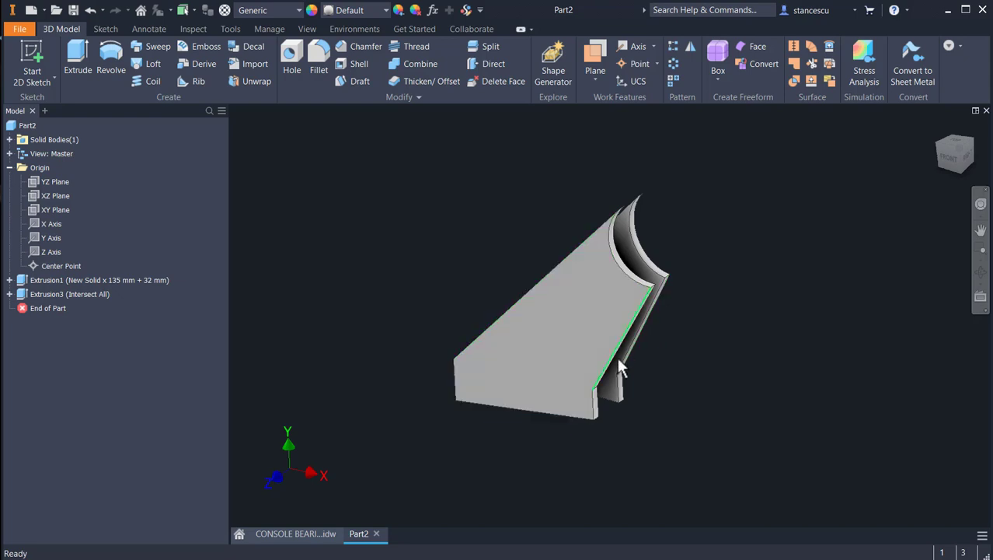
pyautogui.moveTo(718, 345); pyautogui.dragTo(775, 306, button='middle')
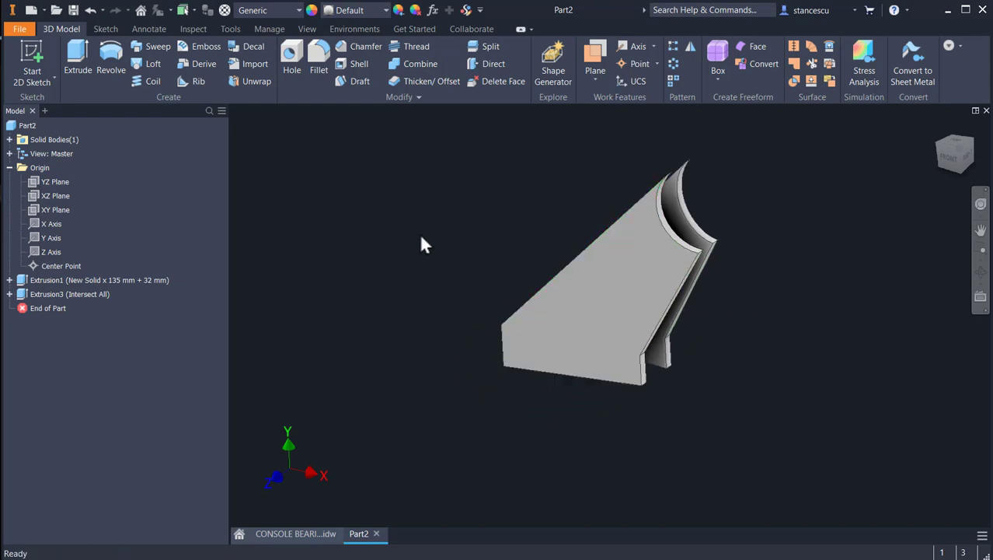
# Start a new sketch on the XY plane and slice the model graphics at the sketch plane
pyautogui.click(35, 211)
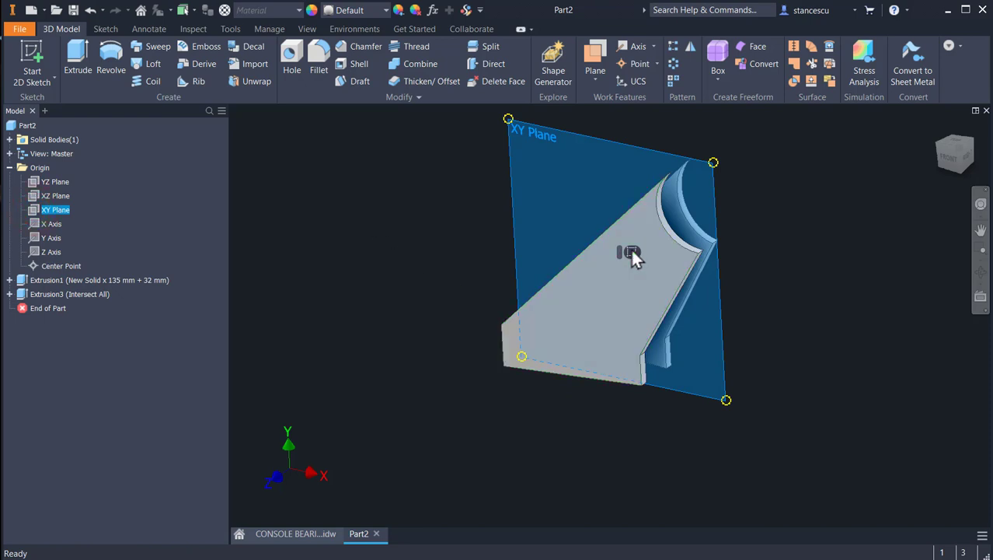
pyautogui.click(628, 253)
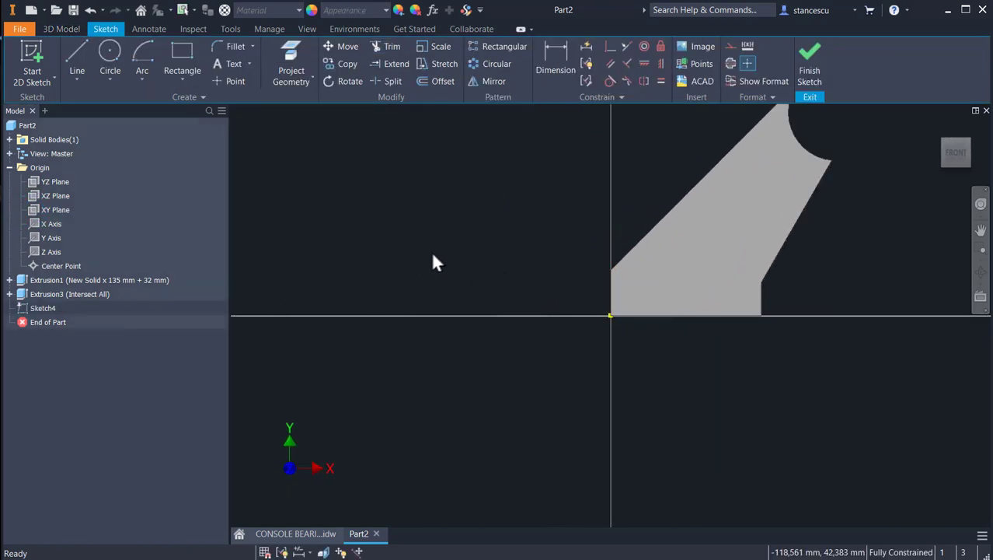
pyautogui.press('Home')
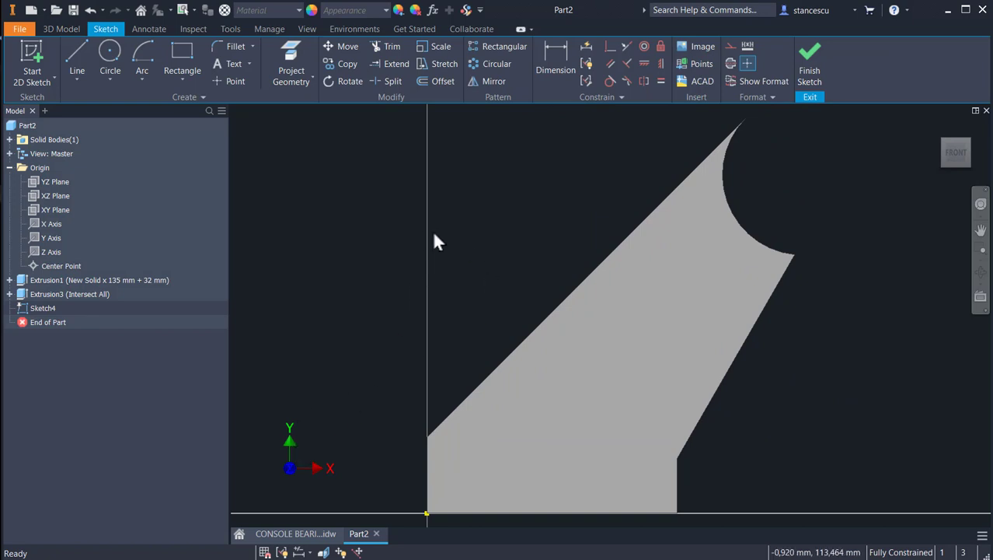
pyautogui.press('F7')
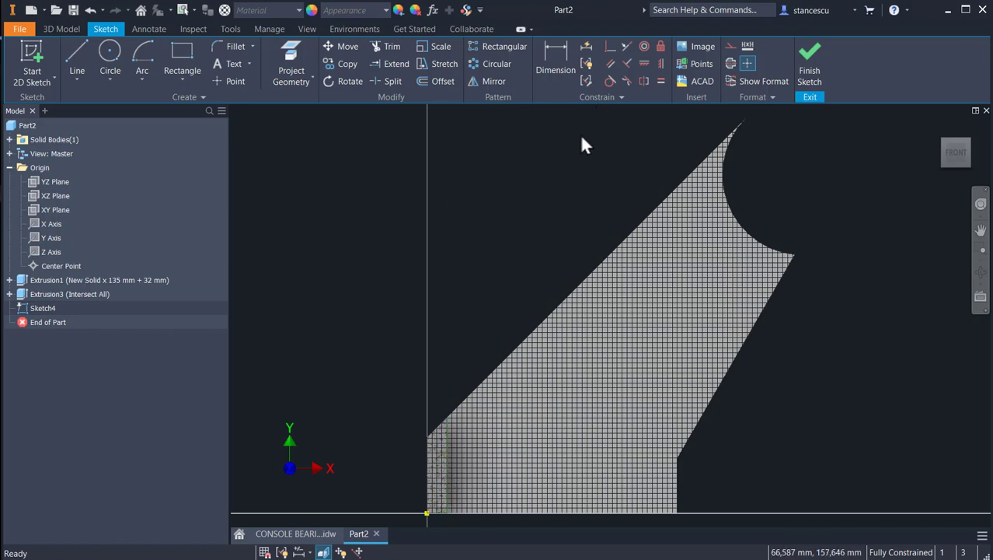
# Project the vertical inner edge near the origin as construction geometry, and switch back to normal line style
pyautogui.click(728, 46)
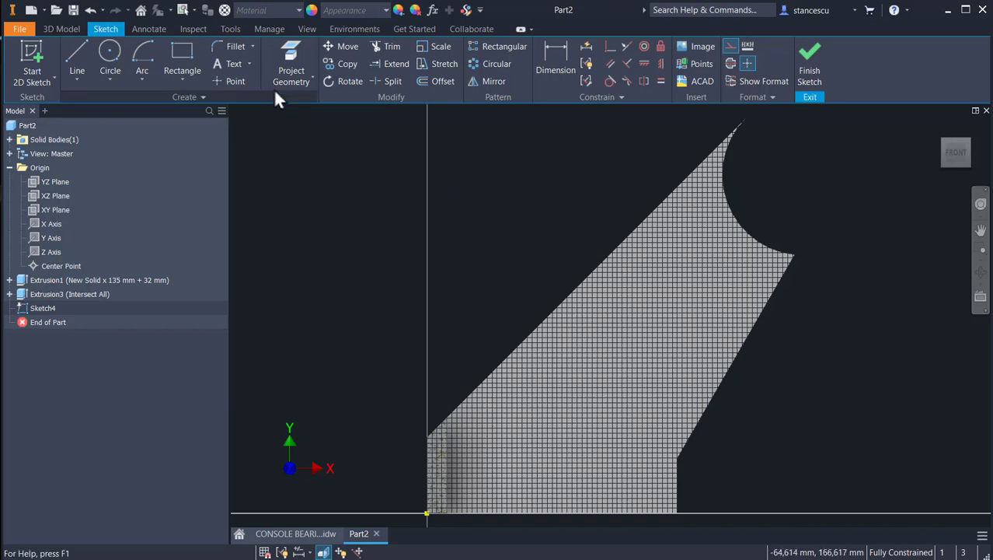
pyautogui.click(293, 56)
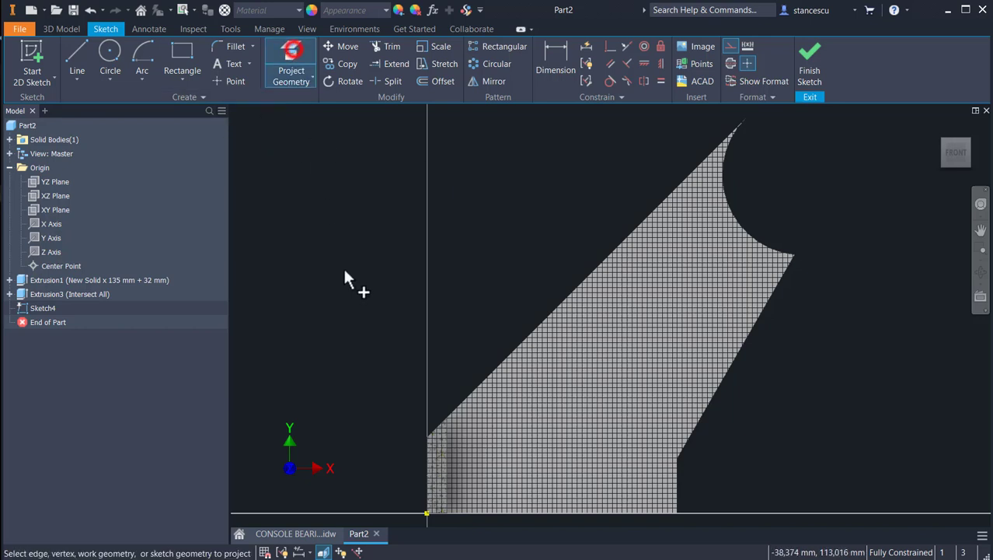
pyautogui.click(447, 452)
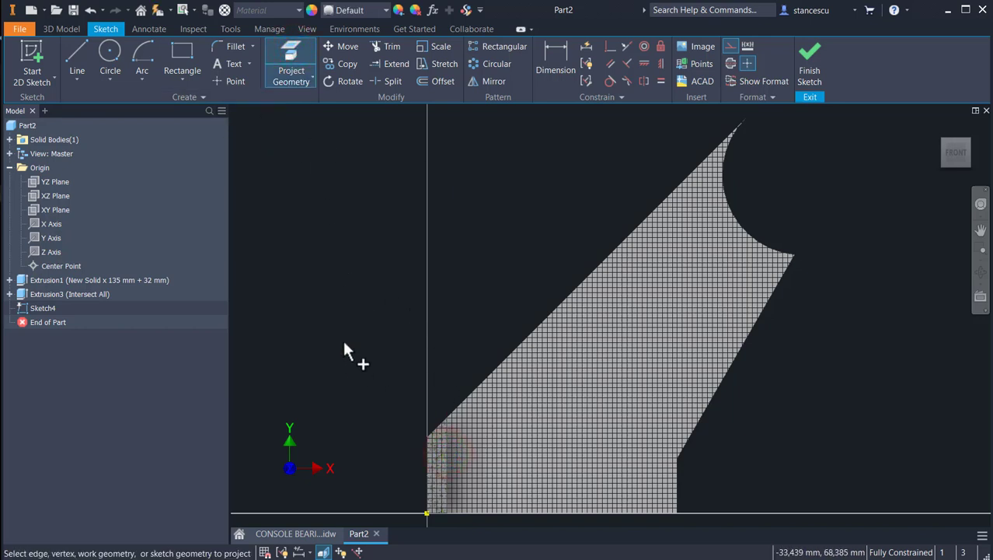
pyautogui.press('Escape')
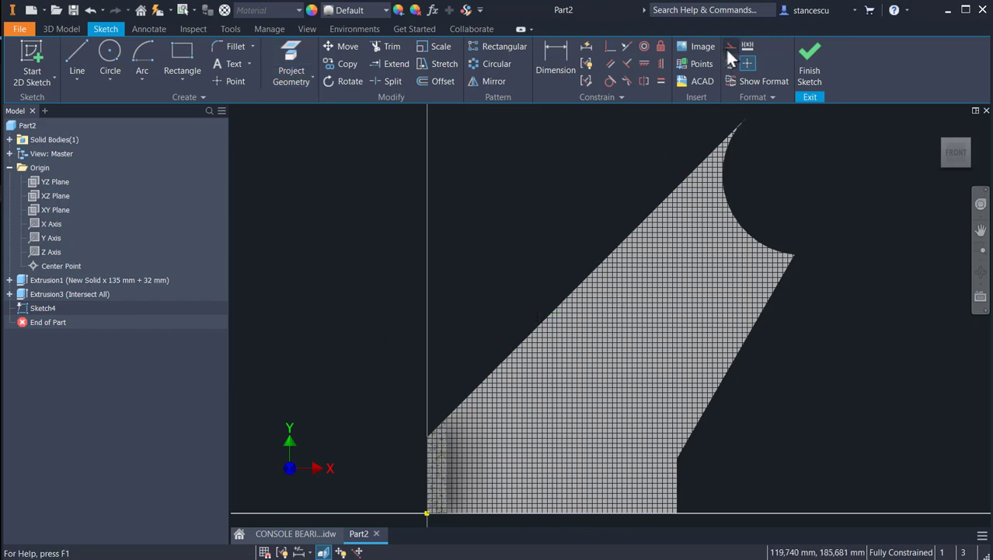
pyautogui.click(728, 46)
pyautogui.click(574, 179)
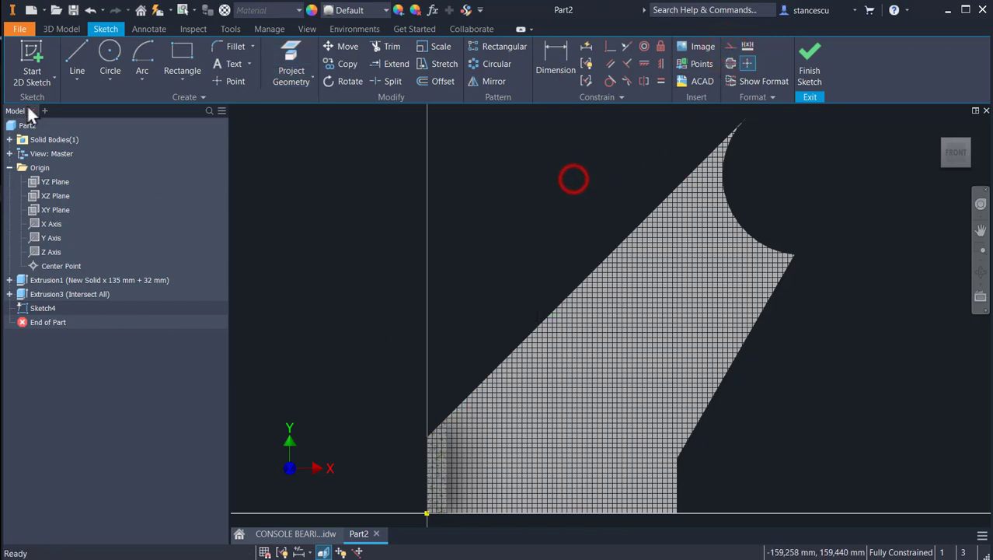
# Draw a slanted line from the inner edge, about 24 mm up, to the arc, and another from the arc to about (86, 24) mm and the base
pyautogui.click(76, 56)
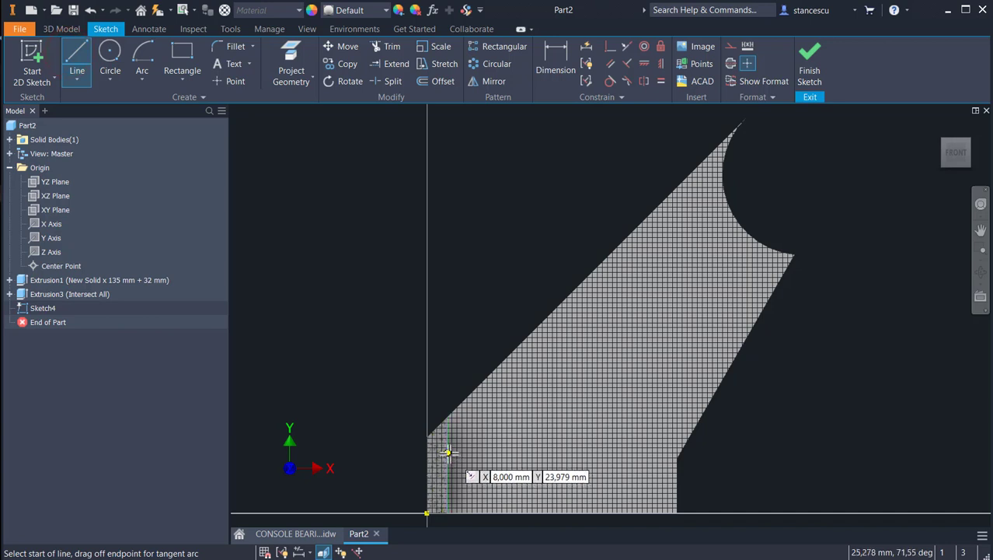
pyautogui.click(447, 453)
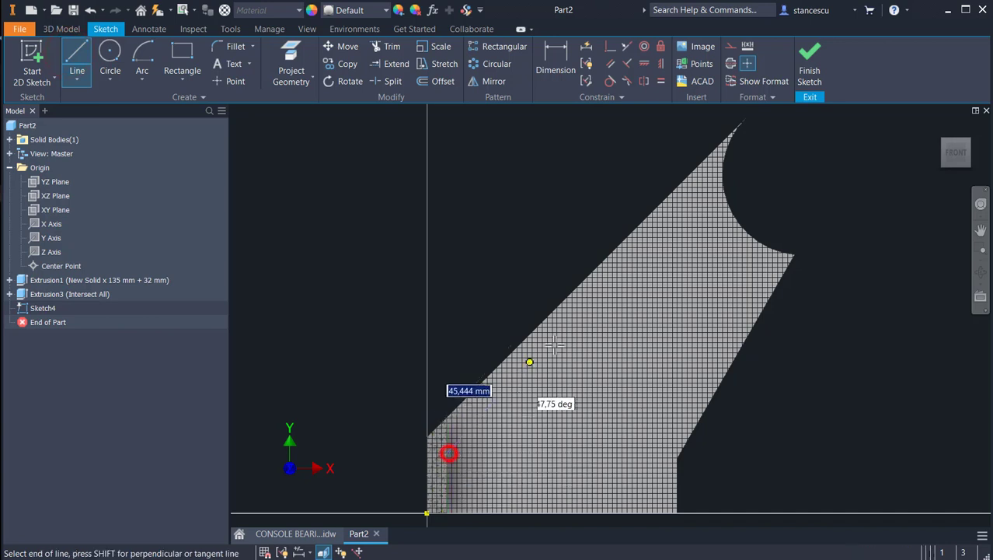
pyautogui.doubleClick(723, 178)
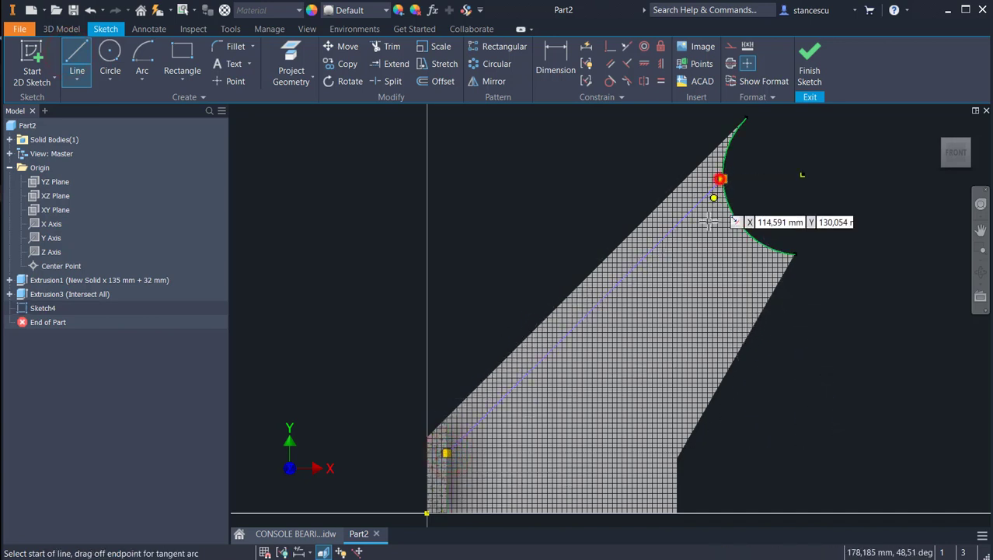
pyautogui.click(764, 245)
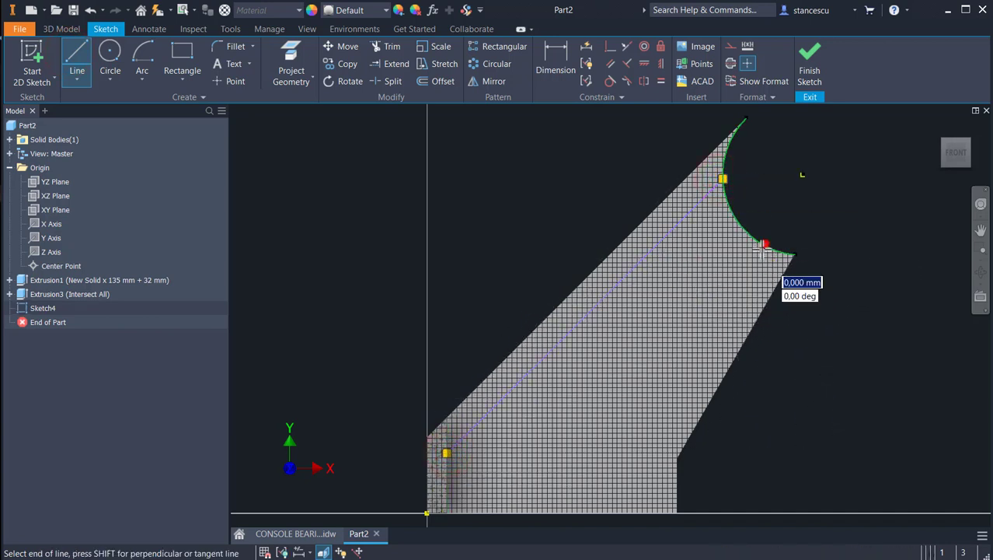
pyautogui.click(642, 453)
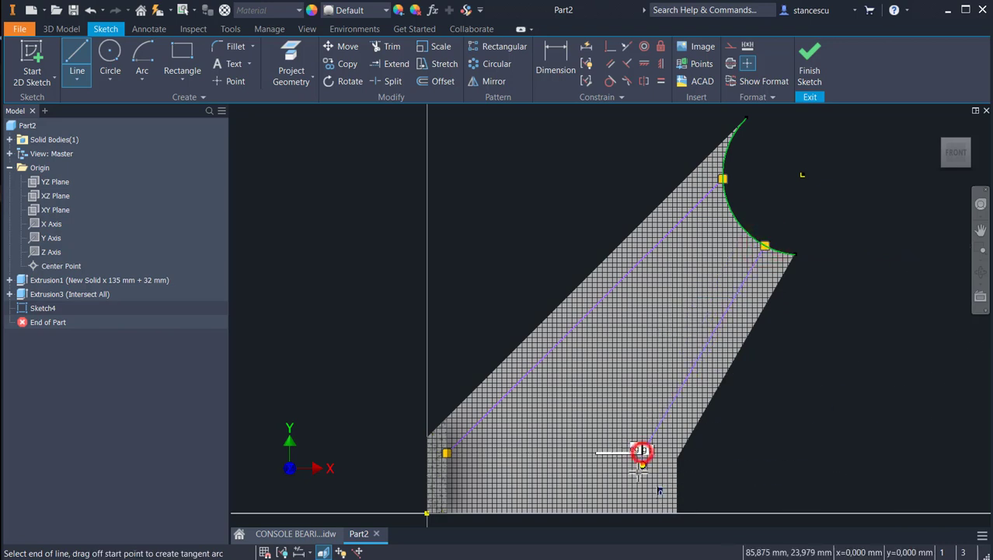
pyautogui.doubleClick(635, 513)
pyautogui.press('Escape')
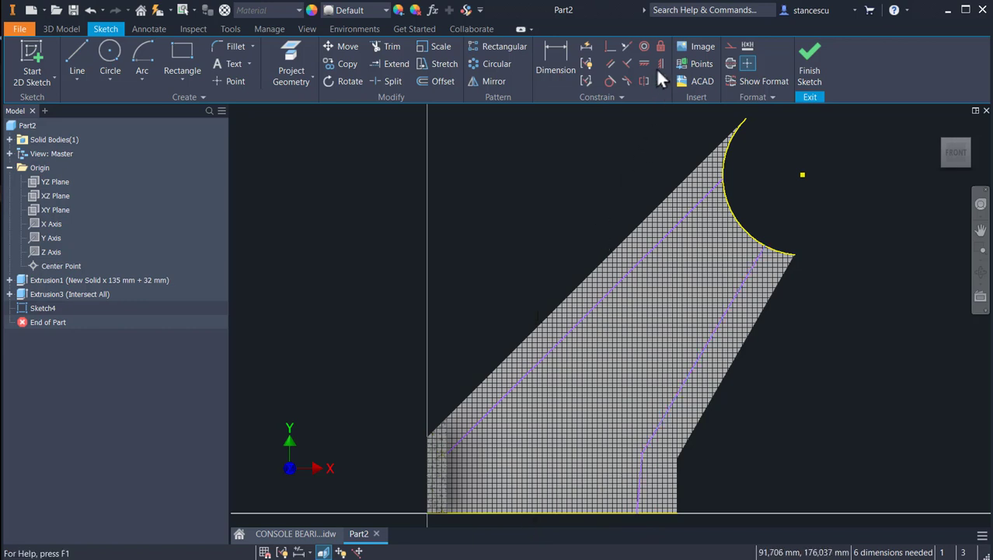
# Constrain the short lower line vertical and the long slanted line parallel to the body's upper slanted edge
pyautogui.click(660, 65)
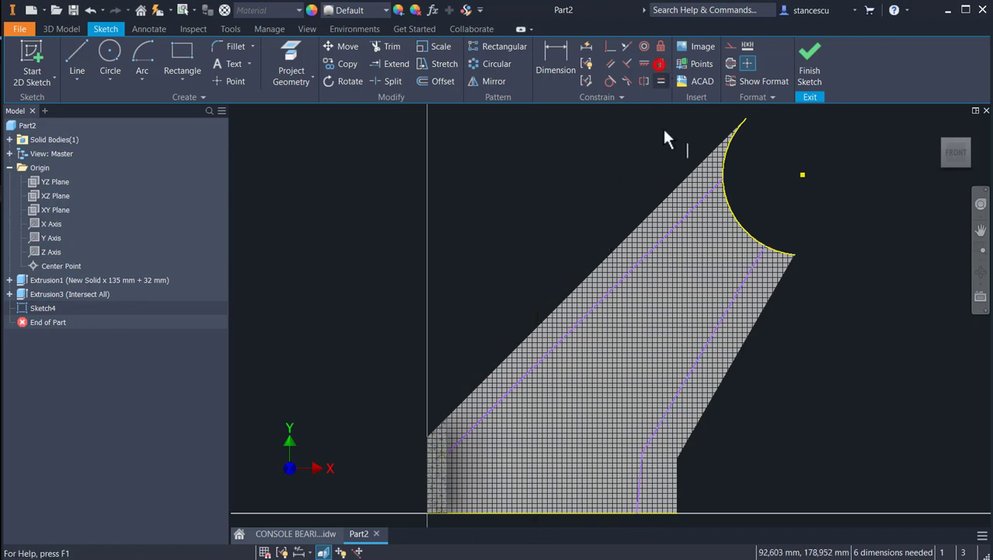
pyautogui.click(640, 473)
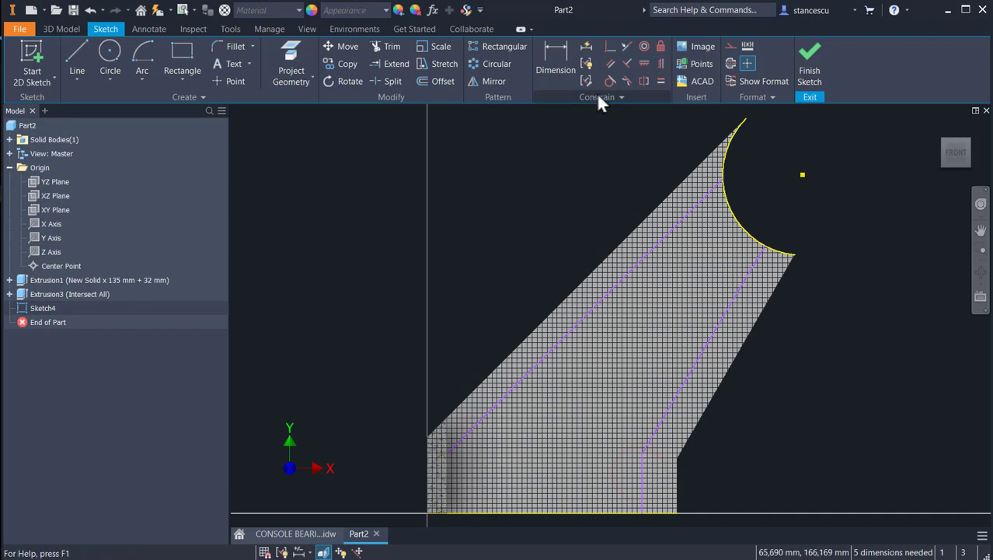
pyautogui.click(607, 65)
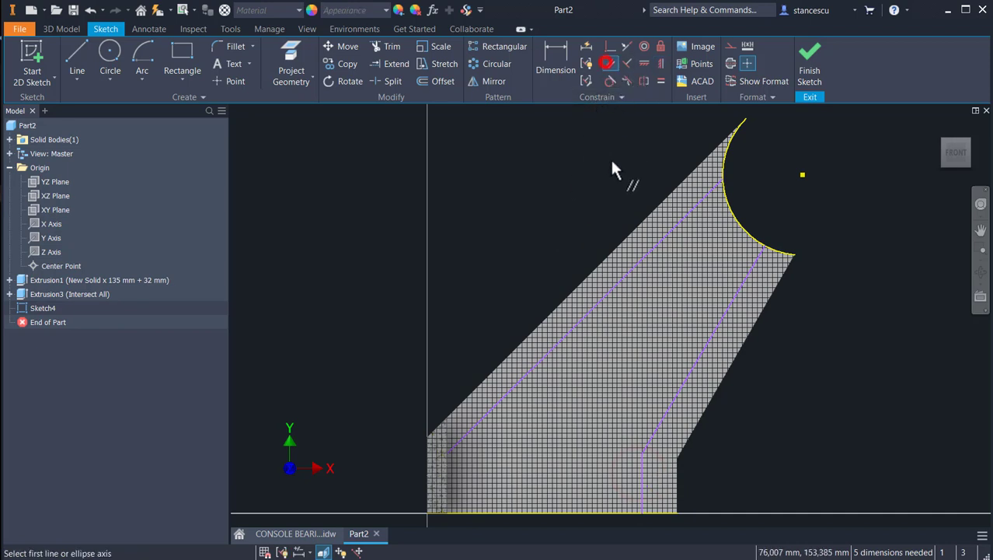
pyautogui.click(606, 290)
pyautogui.click(596, 265)
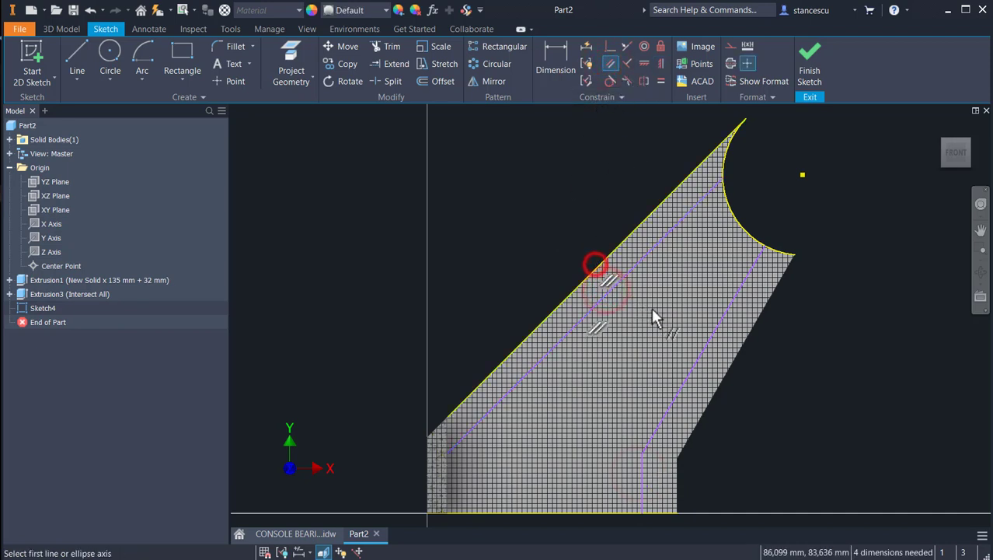
# Constrain the lower slanted sketch line parallel to the body's lower slanted edge
pyautogui.click(709, 339)
pyautogui.click(731, 364)
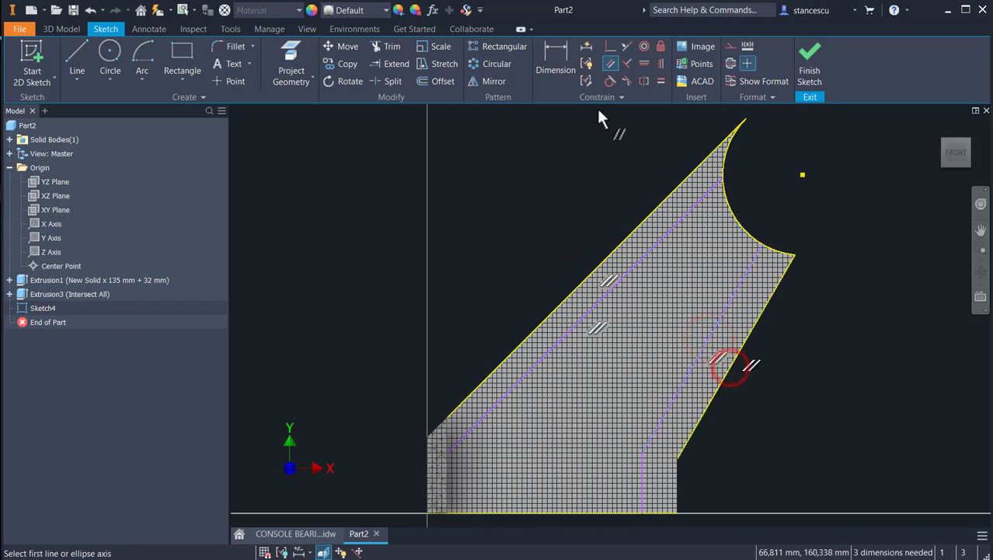
pyautogui.click(606, 65)
# Dimension both slanted sketch lines at 8 mm from their parallel outer edges of the body
pyautogui.click(543, 70)
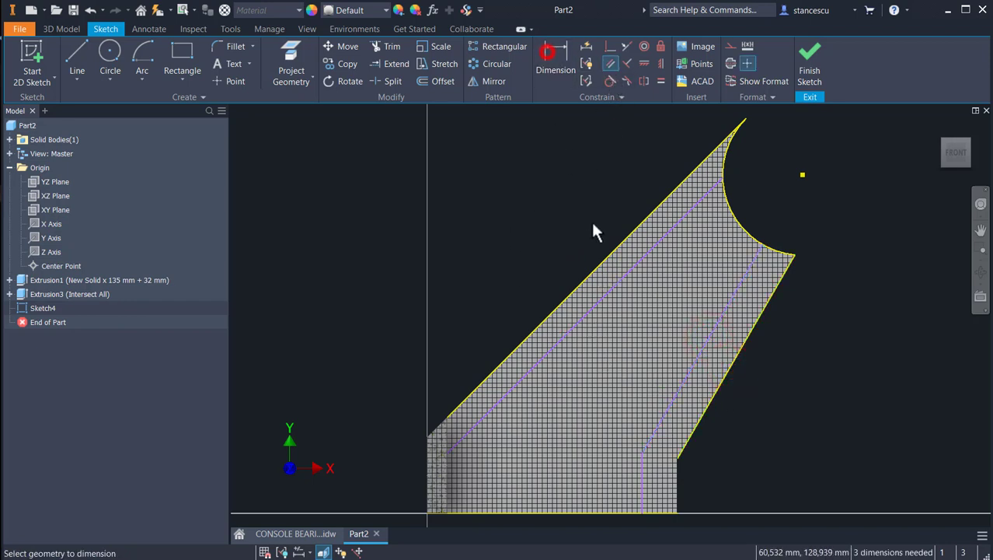
pyautogui.click(600, 300)
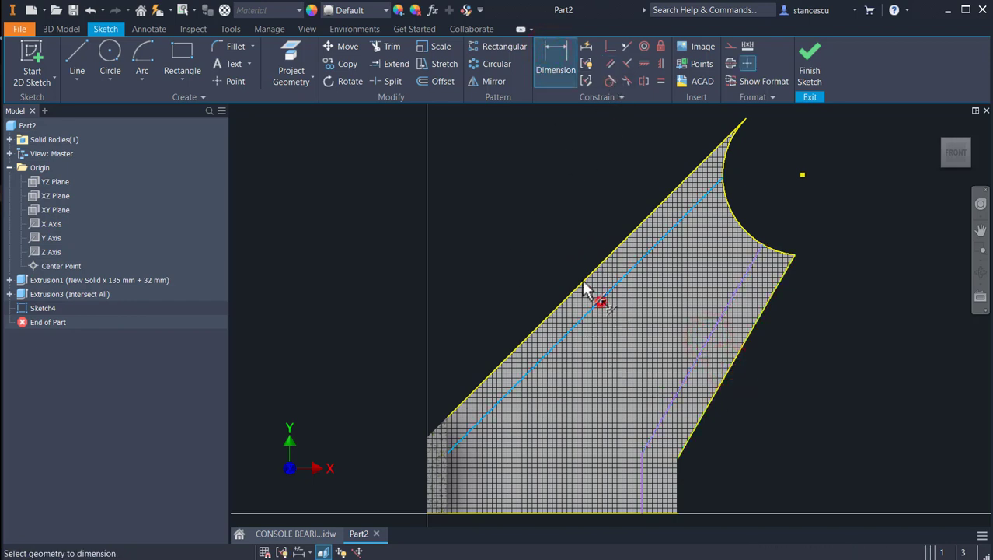
pyautogui.click(523, 235)
pyautogui.write('8')
pyautogui.press('Return')
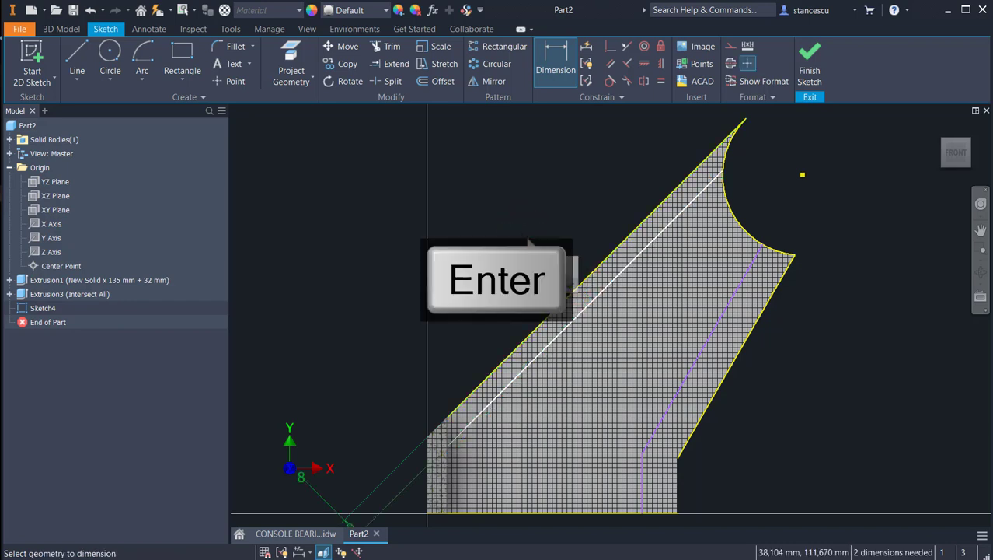
pyautogui.click(700, 354)
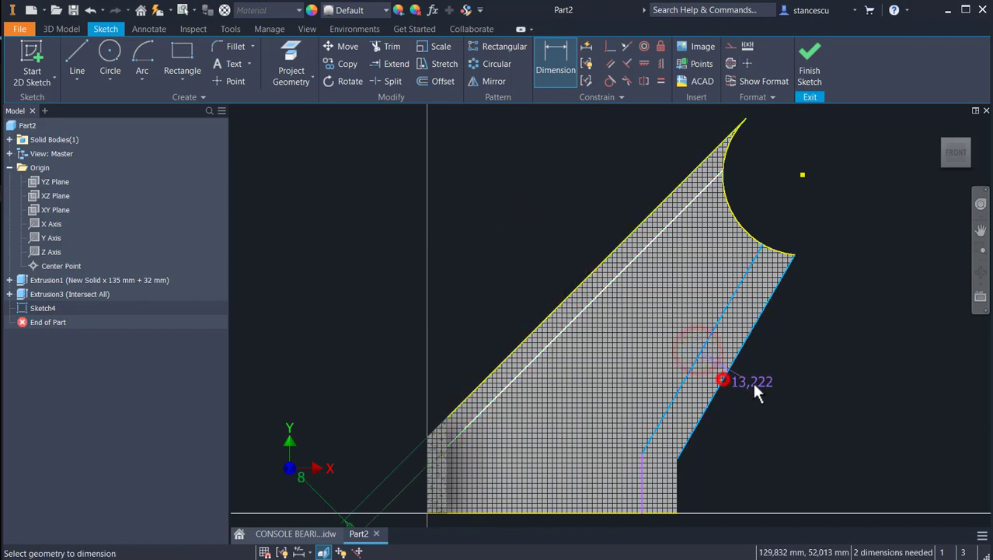
pyautogui.click(753, 381)
pyautogui.write('8')
pyautogui.press('Return')
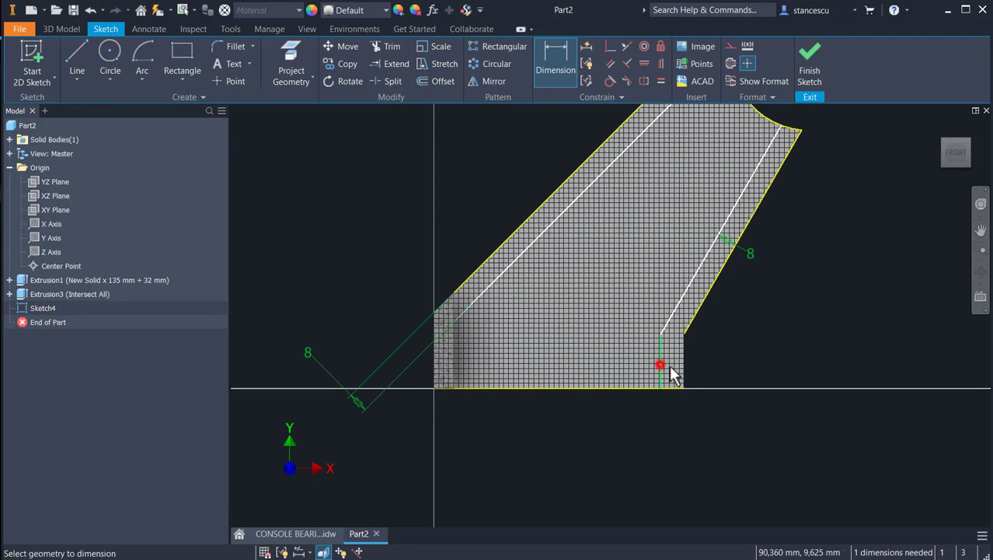
# Dimension the short vertical sketch line at 8 mm from the body's outer vertical edge
pyautogui.click(661, 364)
pyautogui.click(681, 363)
pyautogui.click(739, 358)
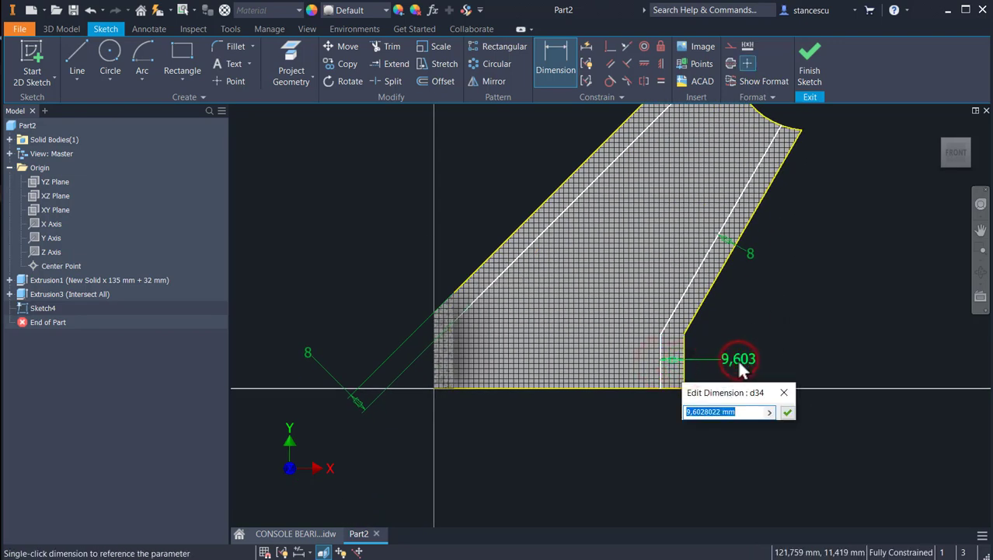
pyautogui.write('8')
pyautogui.press('Return')
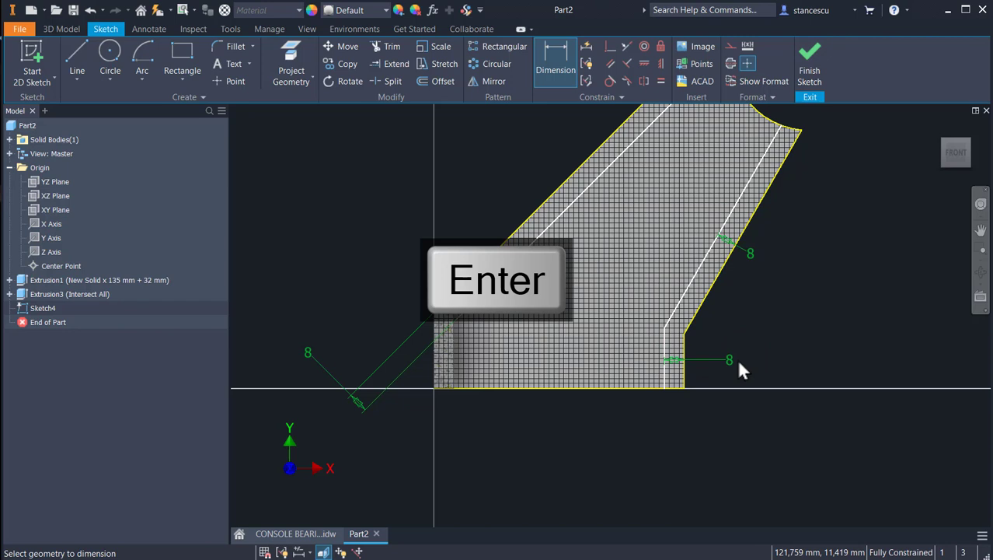
# Close the profile ends with a vertical line of about 11.3 mm near the origin and a short base line to (100, 0) mm
pyautogui.click(74, 62)
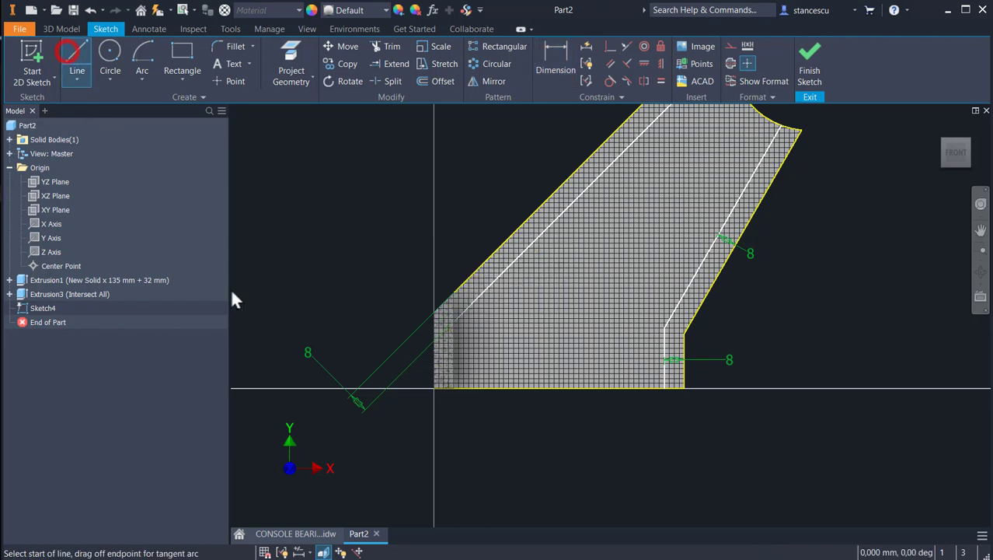
pyautogui.click(453, 293)
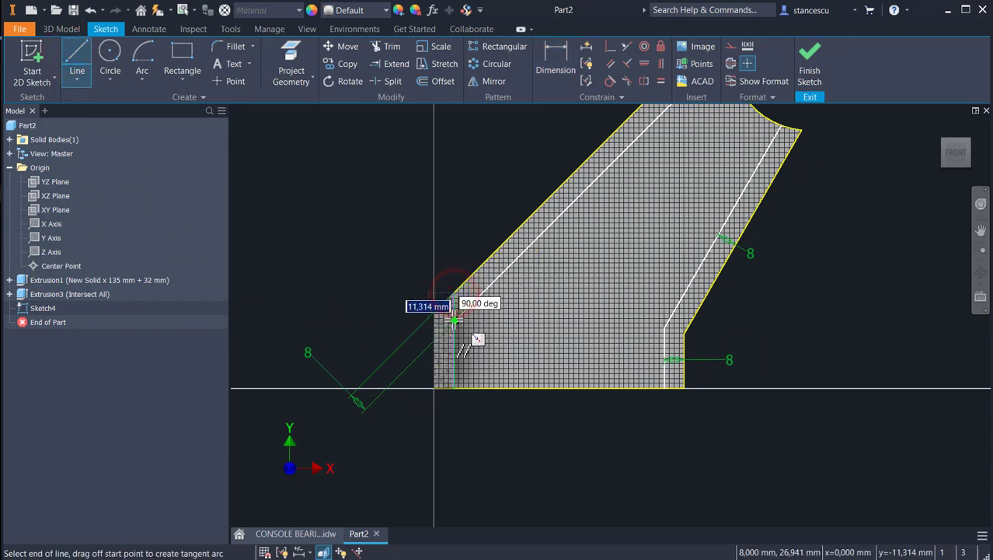
pyautogui.click(454, 318)
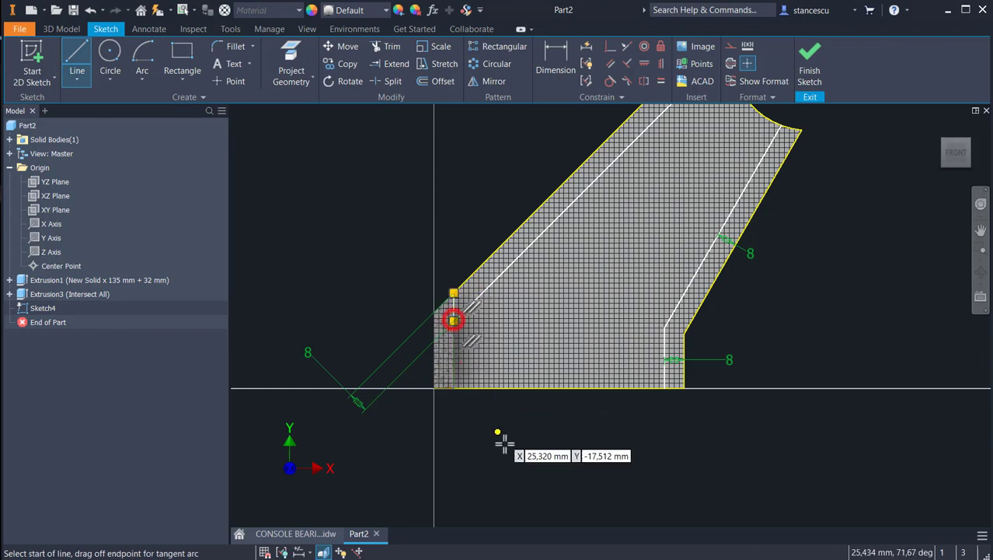
pyautogui.click(662, 388)
pyautogui.click(684, 388)
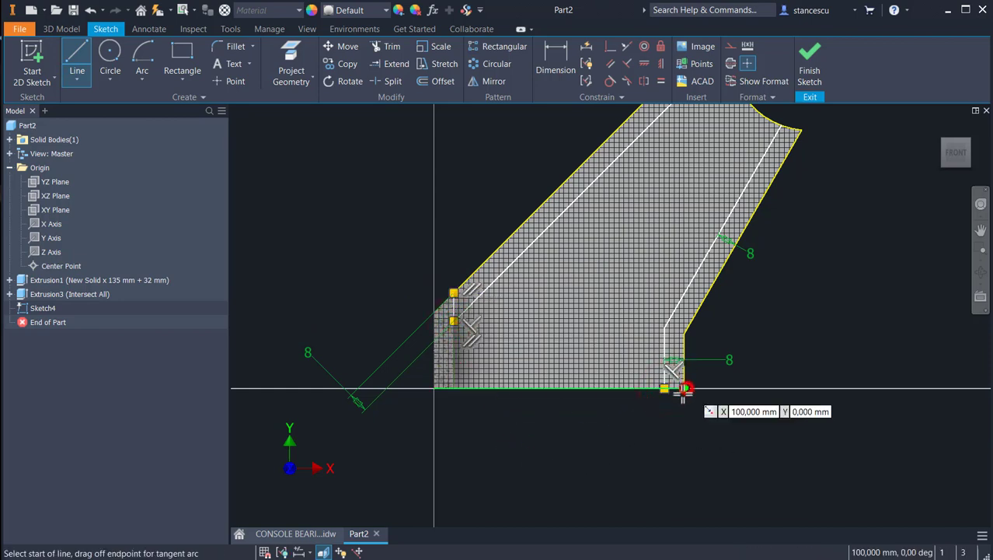
# Draw a three-point arc with a 32 mm radius along the body's concave edge, from the upper slanted line's end to the upper tip
pyautogui.moveTo(835, 334); pyautogui.dragTo(797, 476, button='middle')
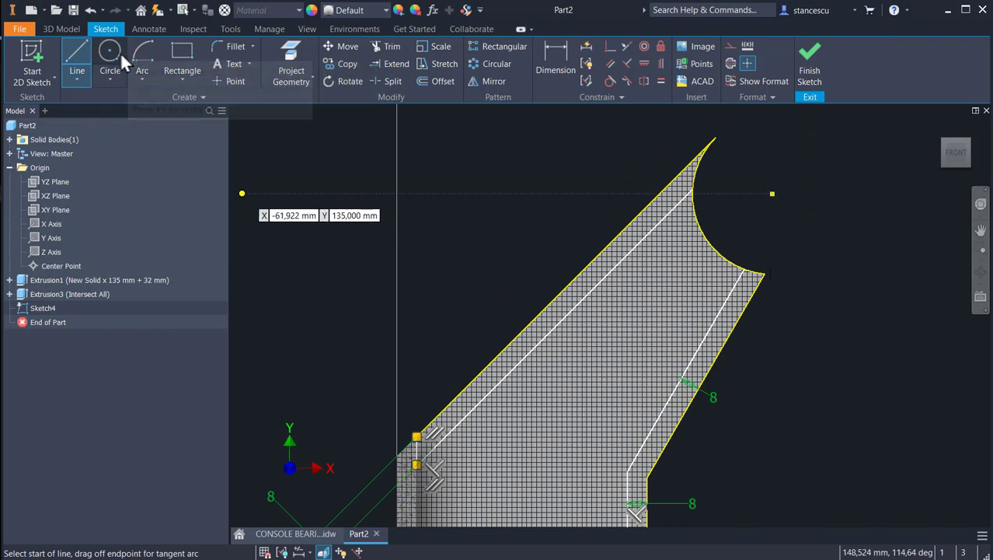
pyautogui.click(143, 79)
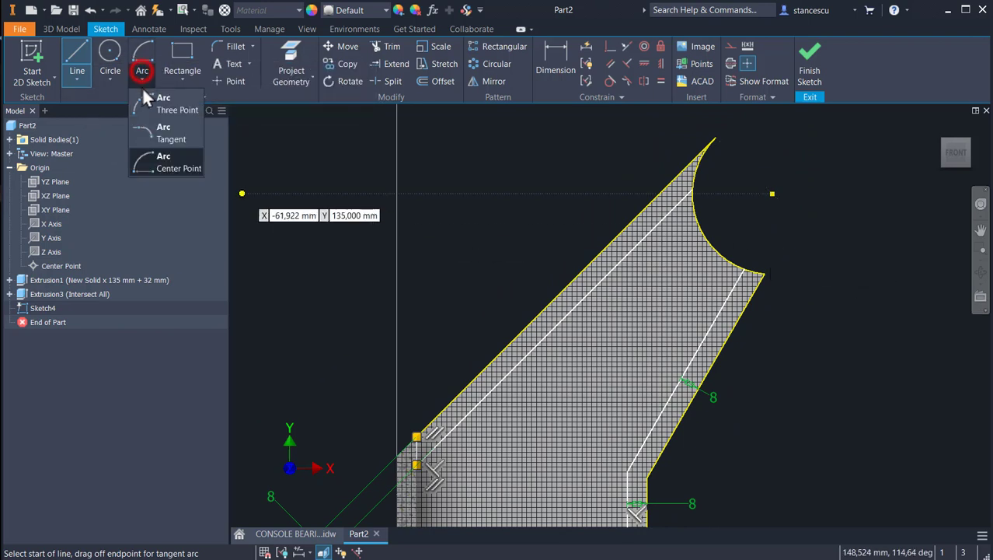
pyautogui.click(147, 103)
pyautogui.scroll(4, 710, 143)
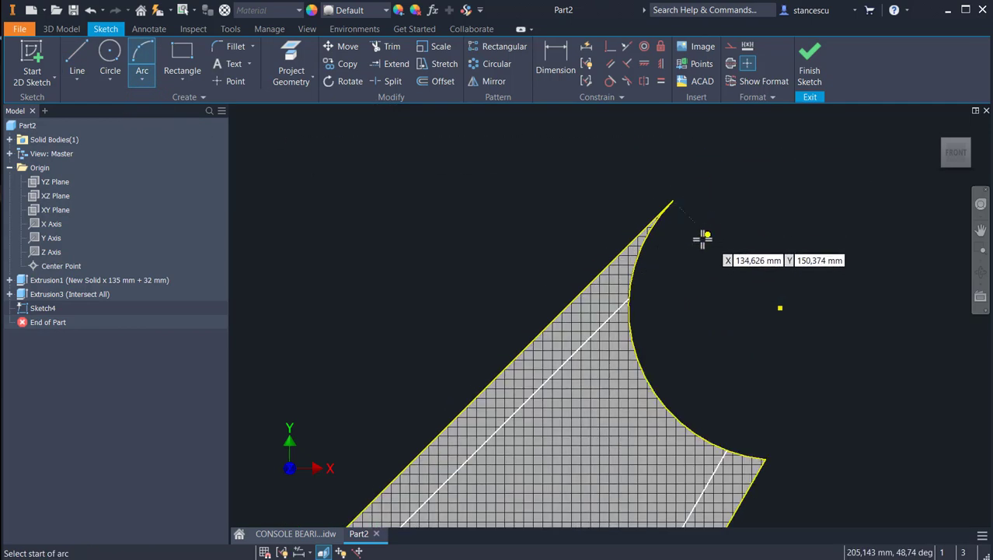
pyautogui.click(626, 298)
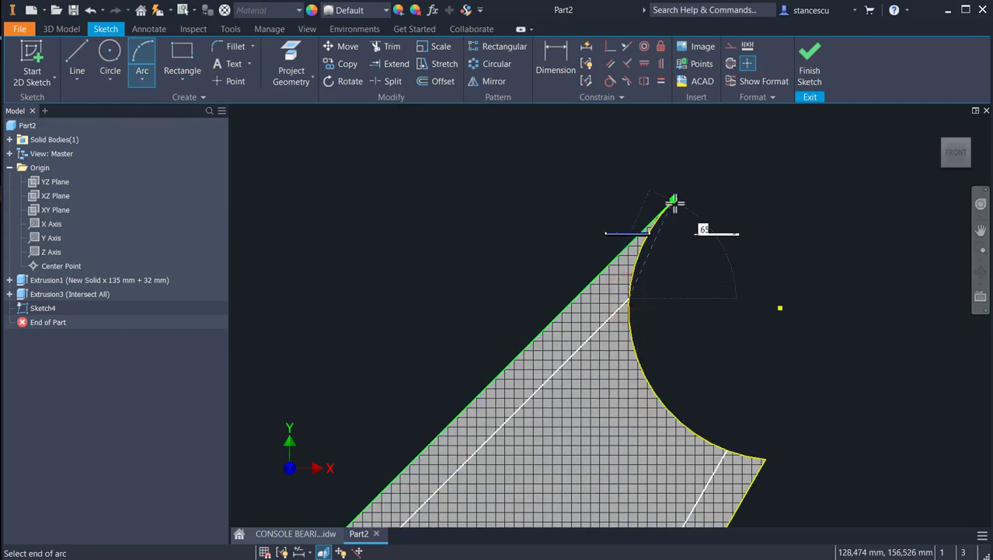
pyautogui.click(668, 204)
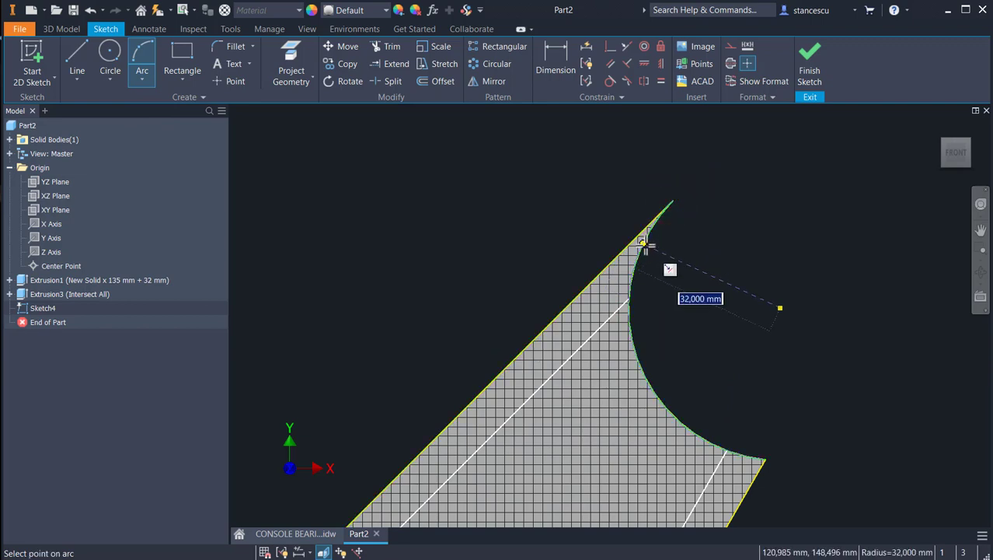
pyautogui.click(645, 244)
# Draw a three-point arc along the concave edge from the lower slanted line's end to the body's lower tip
pyautogui.moveTo(734, 229); pyautogui.dragTo(701, 110, button='middle')
pyautogui.scroll(2, 694, 322)
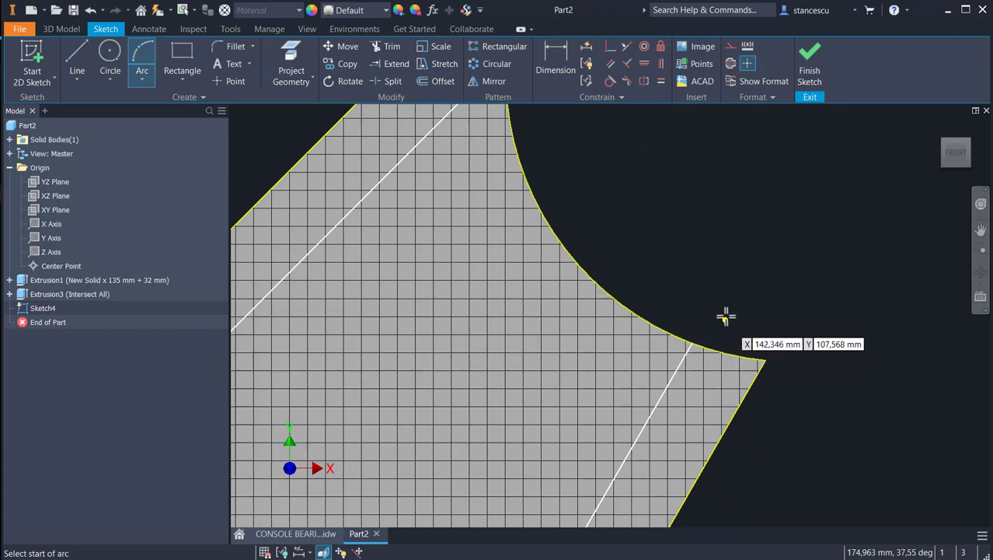
pyautogui.moveTo(725, 314); pyautogui.dragTo(666, 276, button='middle')
pyautogui.click(644, 300)
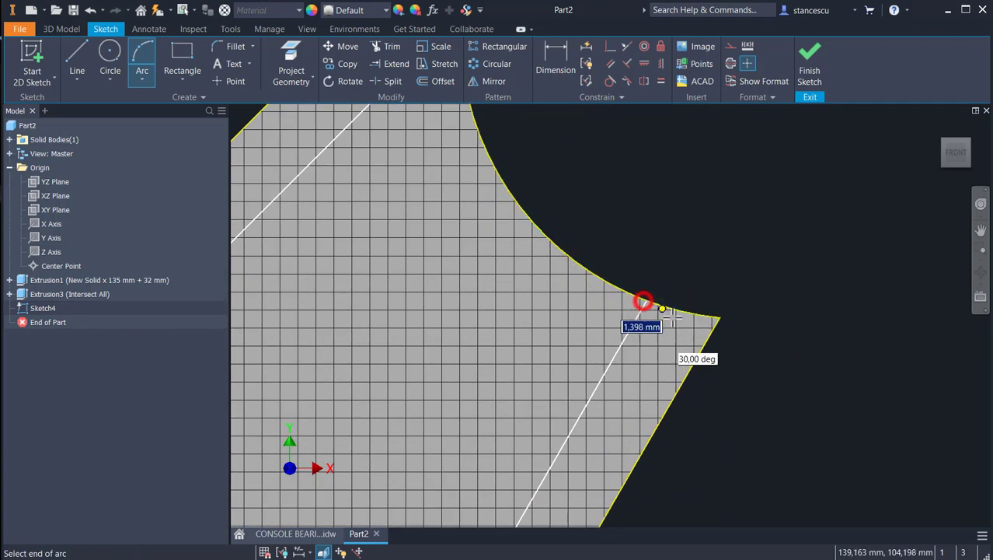
pyautogui.click(719, 318)
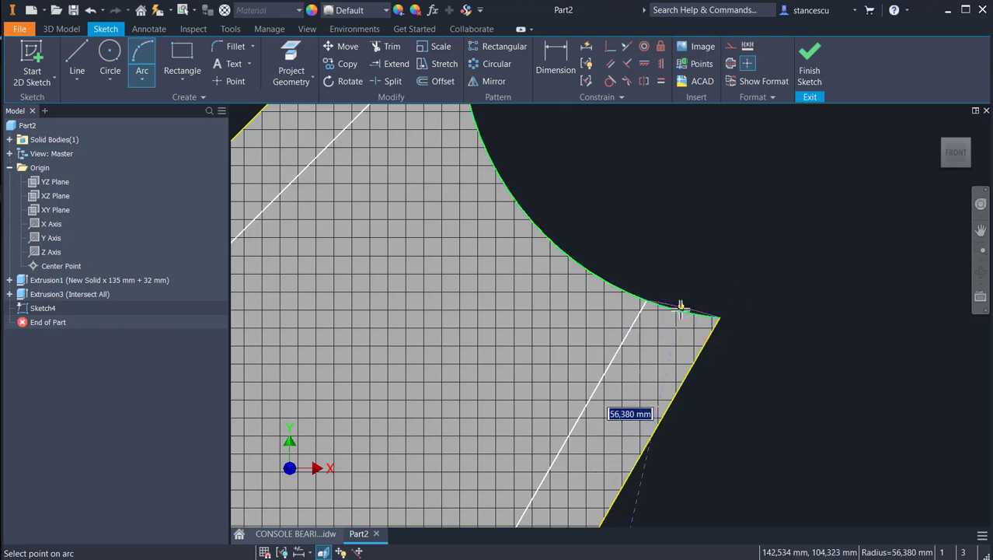
pyautogui.click(680, 309)
pyautogui.scroll(-2, 779, 259)
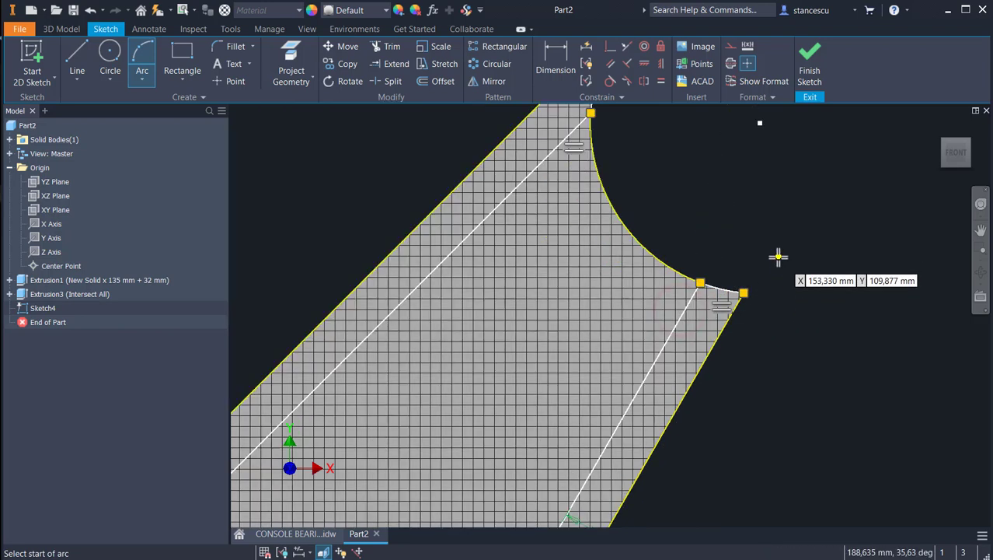
pyautogui.press('Escape')
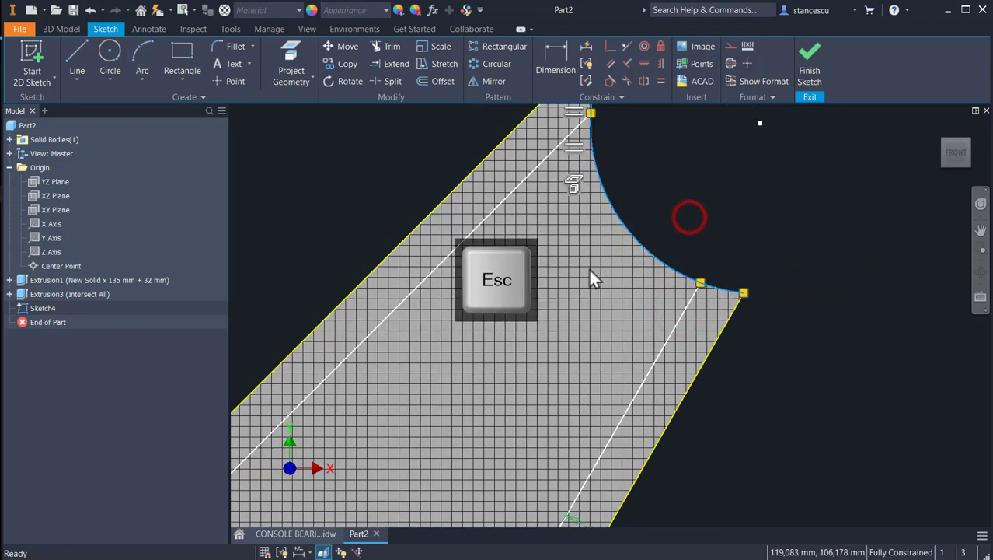
# Convert the projected concave arc and the projected base edge to construction geometry
pyautogui.click(727, 45)
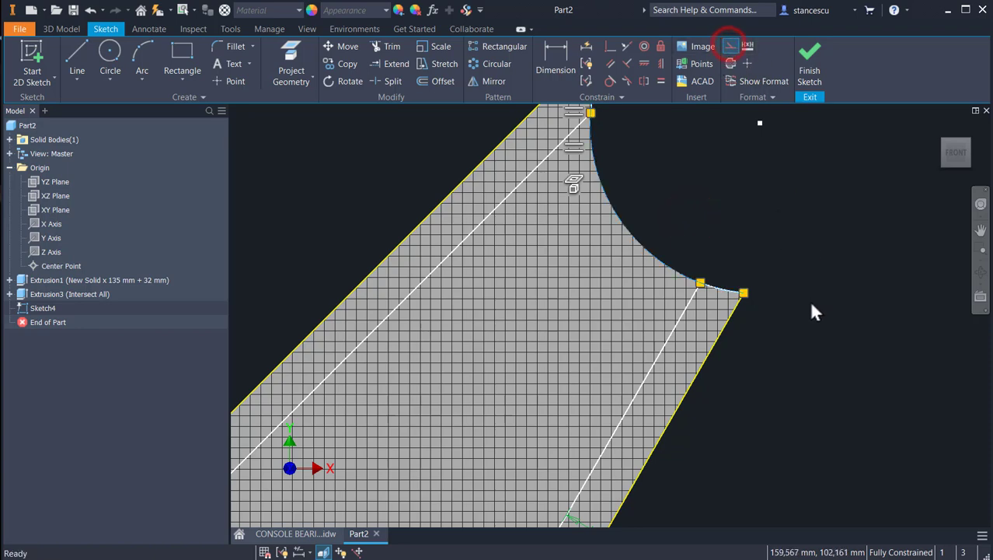
pyautogui.moveTo(743, 441); pyautogui.dragTo(815, 309, button='middle')
pyautogui.moveTo(788, 410); pyautogui.dragTo(945, 142, button='middle')
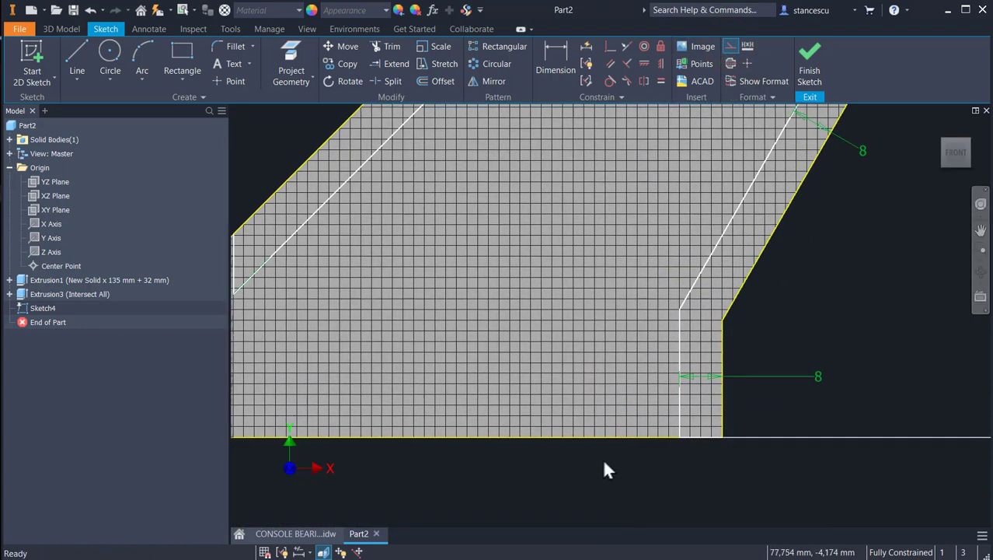
pyautogui.click(602, 458)
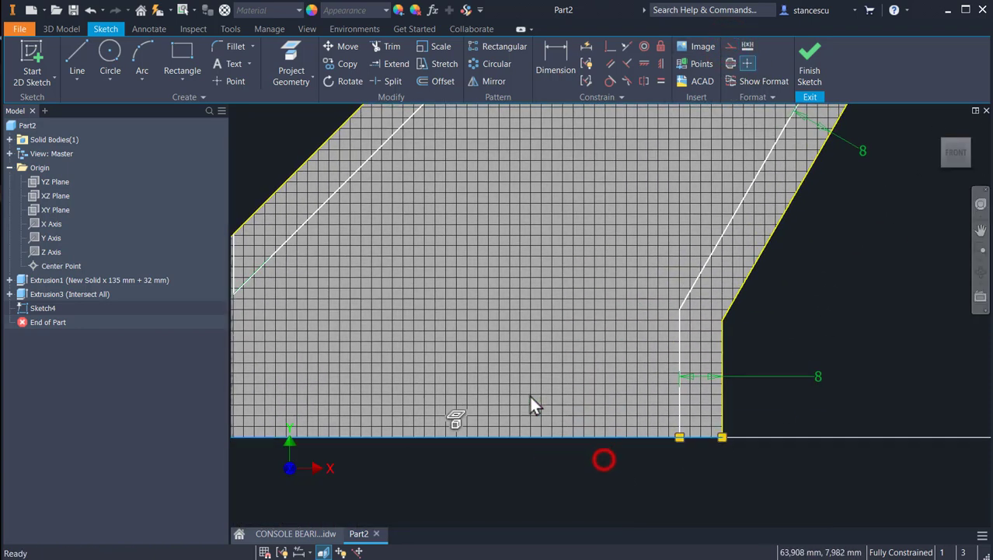
pyautogui.click(728, 47)
pyautogui.click(594, 483)
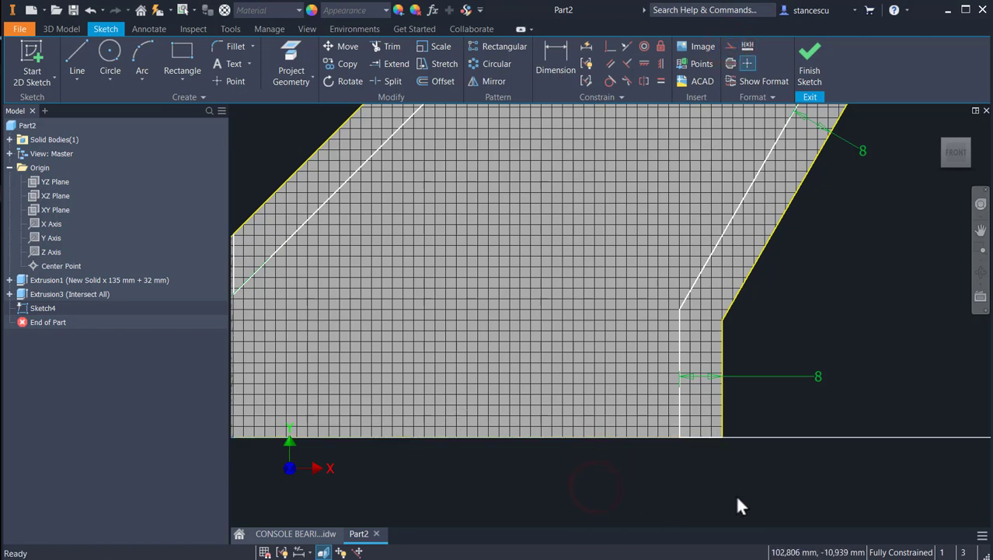
# Finish the sketch and select its lower and upper closed strip profiles for an Extrude
pyautogui.press('F6')
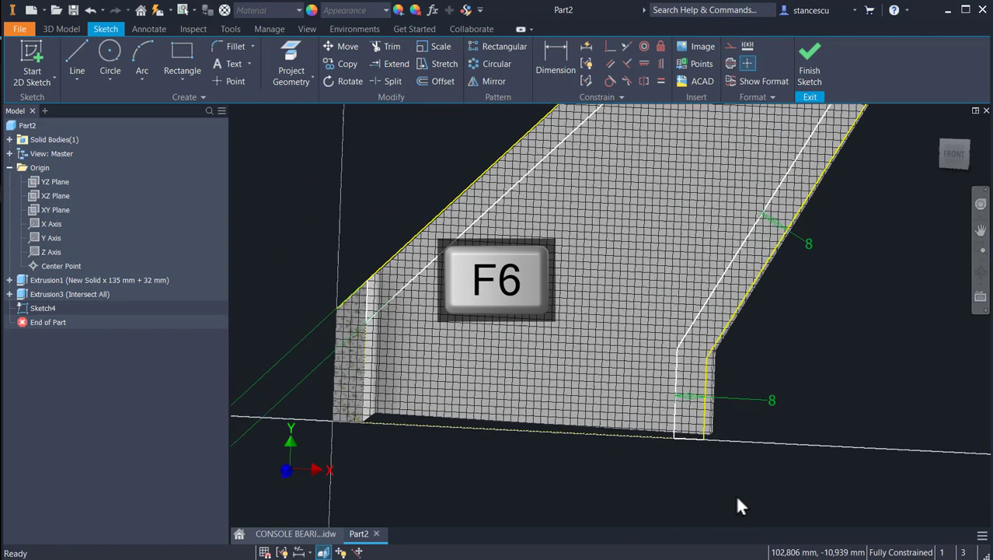
pyautogui.click(810, 58)
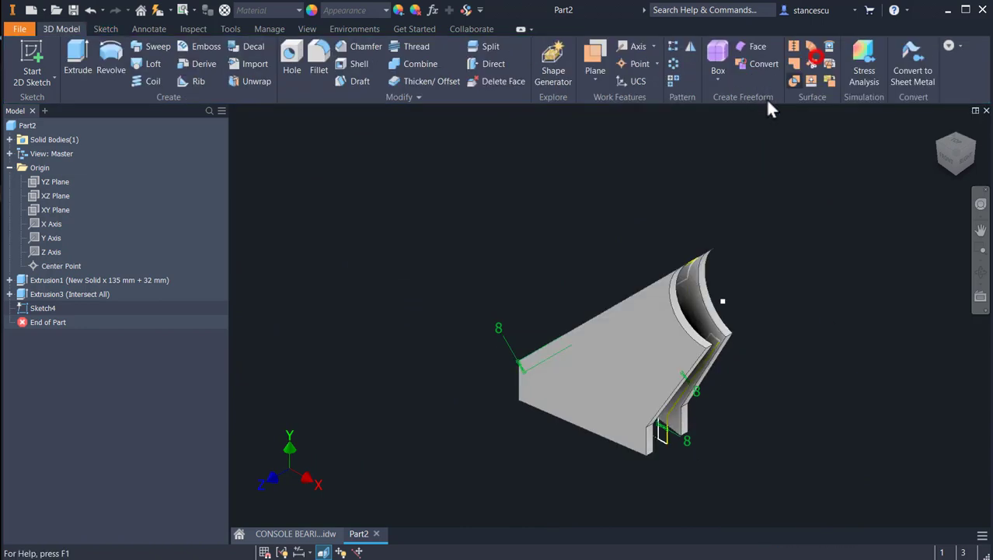
pyautogui.click(75, 56)
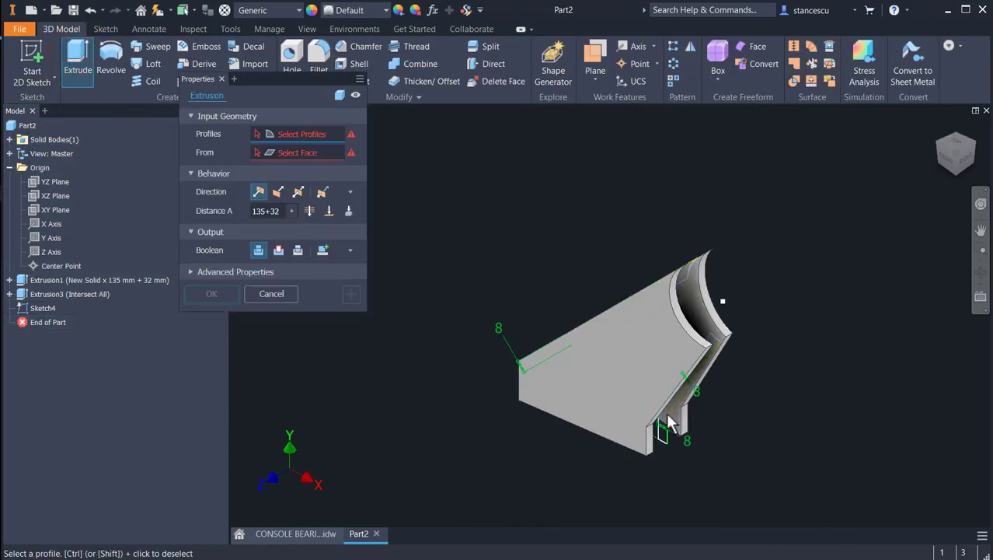
pyautogui.scroll(3, 663, 439)
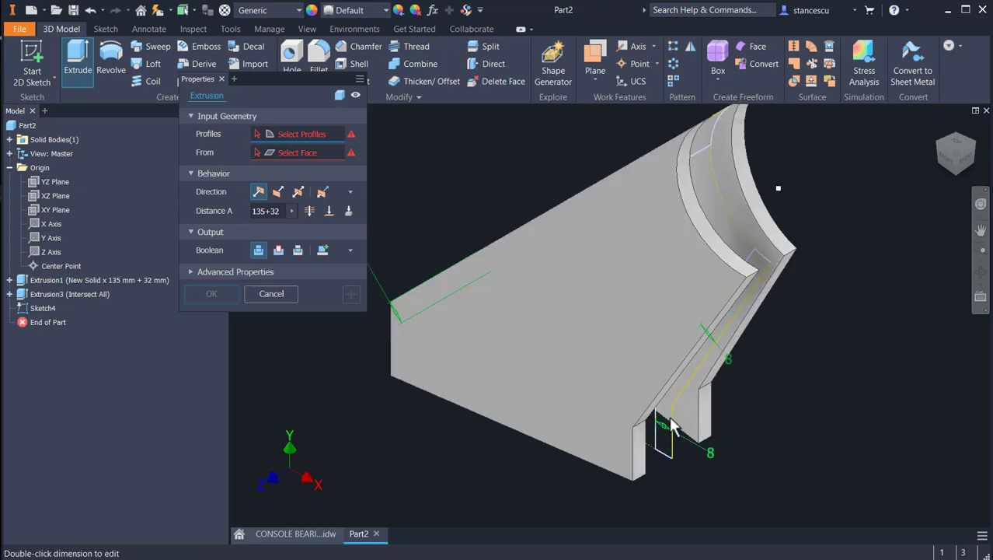
pyautogui.click(663, 415)
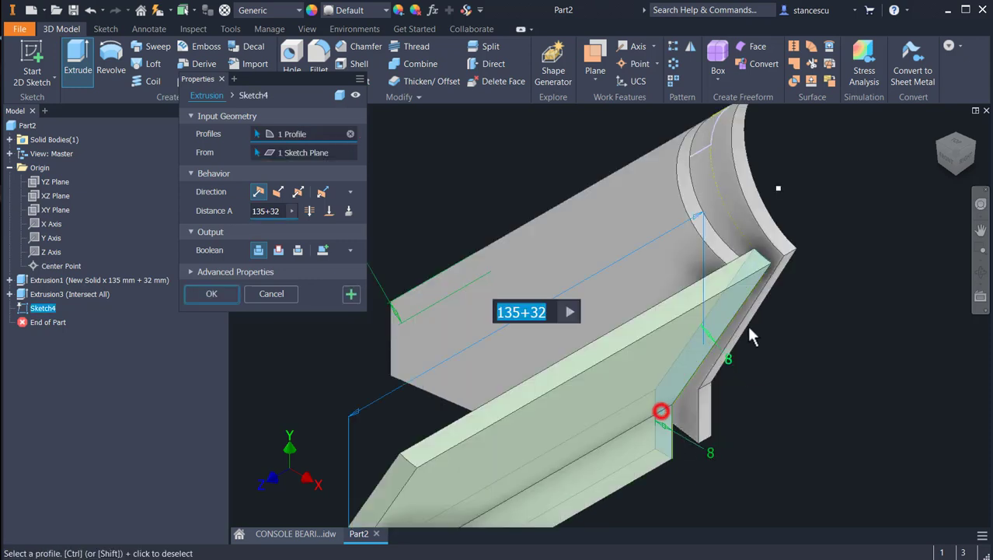
pyautogui.click(700, 144)
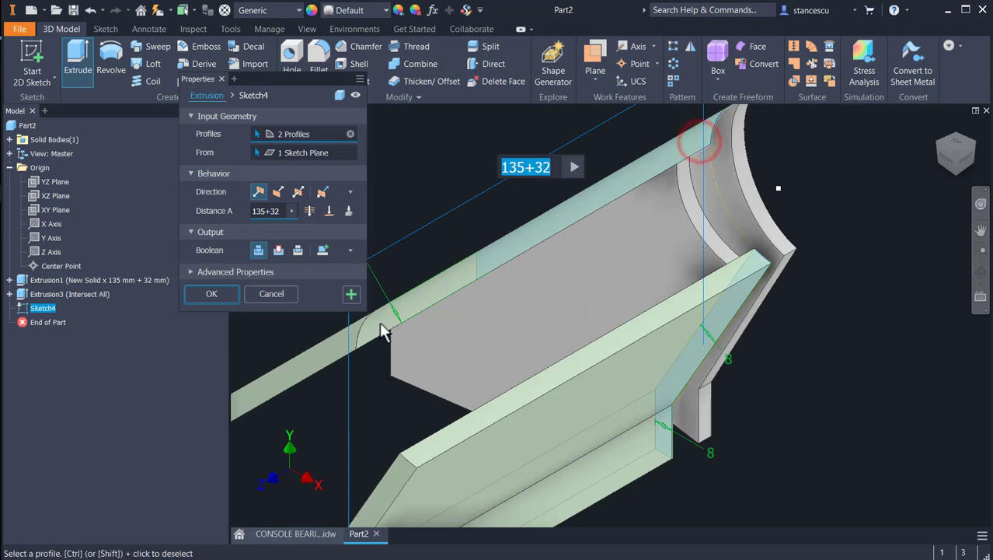
# Set the extrusion to start from the inner face of the body's rear side wall
pyautogui.scroll(-2, 749, 310)
pyautogui.moveTo(748, 310)
pyautogui.keyDown('shift'); pyautogui.mouseDown(button='middle')
pyautogui.moveTo(714, 328)
pyautogui.moveTo(746, 315)
pyautogui.moveTo(747, 280)
pyautogui.moveTo(754, 315)
pyautogui.mouseUp(button='middle'); pyautogui.keyUp('shift')
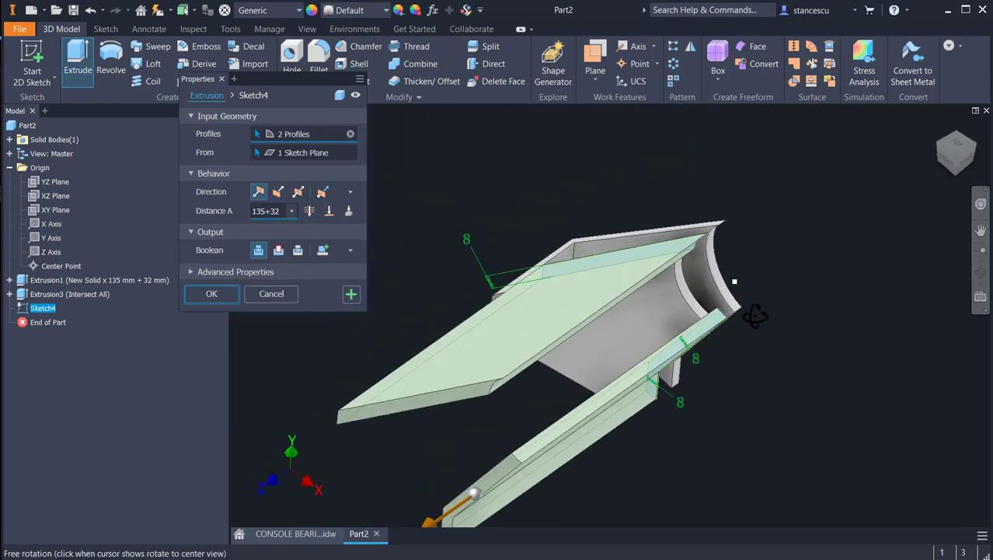
pyautogui.click(349, 153)
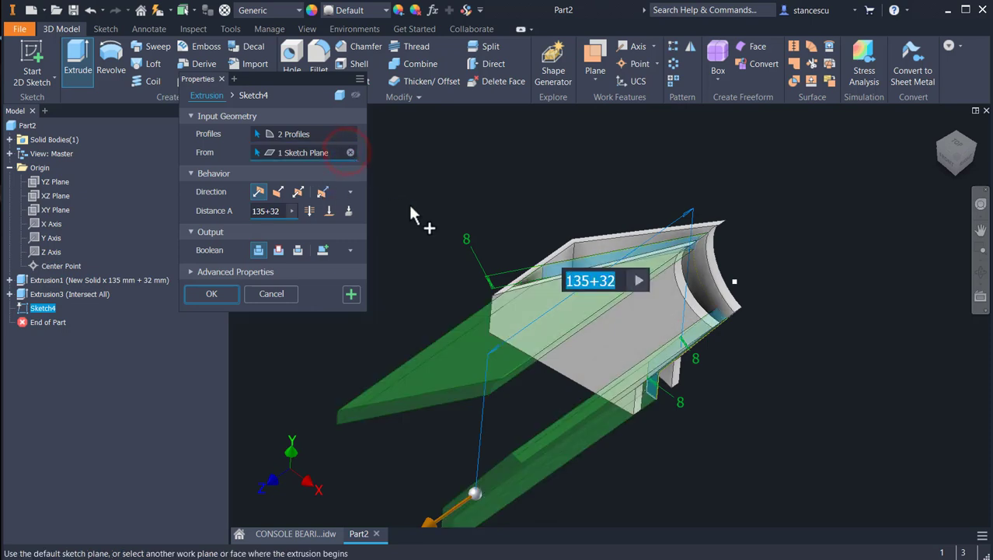
pyautogui.click(698, 279)
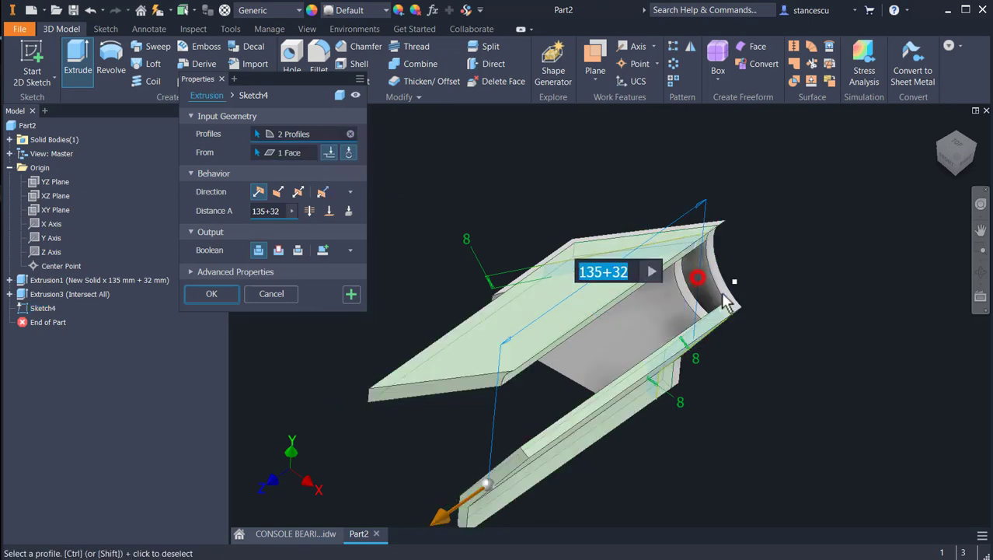
# End the two-profile extrusion at the inner face of the opposite side wall and create it joined to the body
pyautogui.keyDown('shift'); pyautogui.moveTo(824, 280); pyautogui.dragTo(756, 294, button='middle'); pyautogui.keyUp('shift')
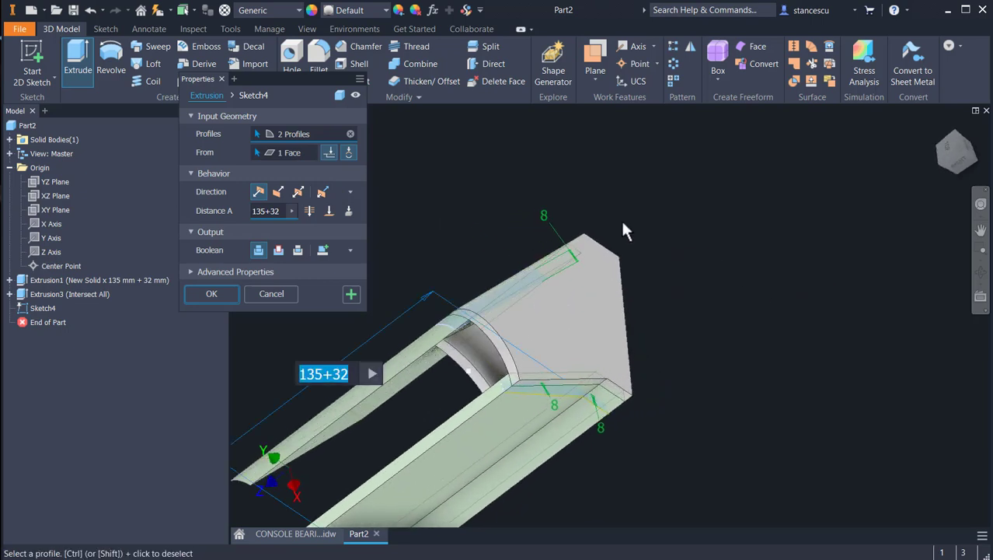
pyautogui.click(330, 210)
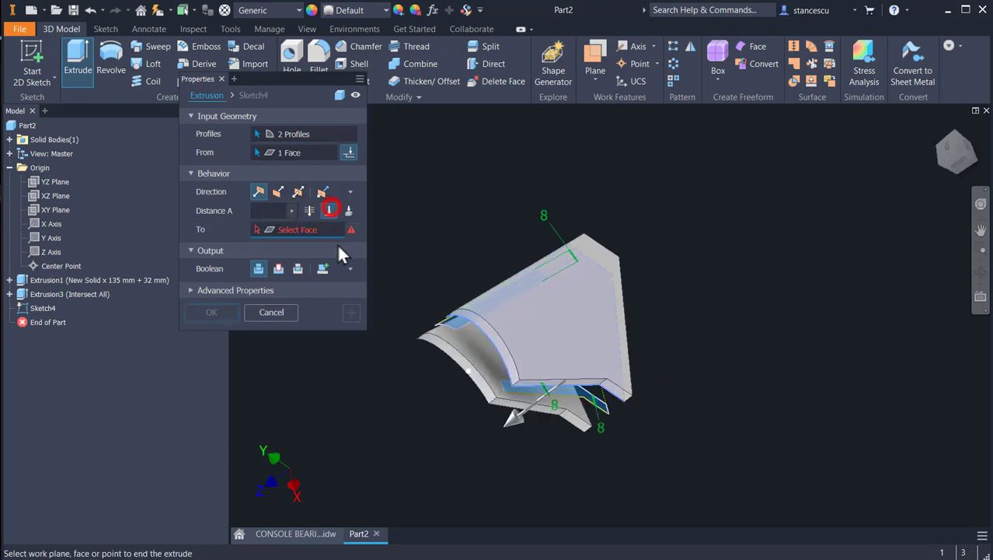
pyautogui.click(477, 345)
pyautogui.keyDown('shift'); pyautogui.moveTo(473, 344); pyautogui.dragTo(442, 365, button='middle'); pyautogui.keyUp('shift')
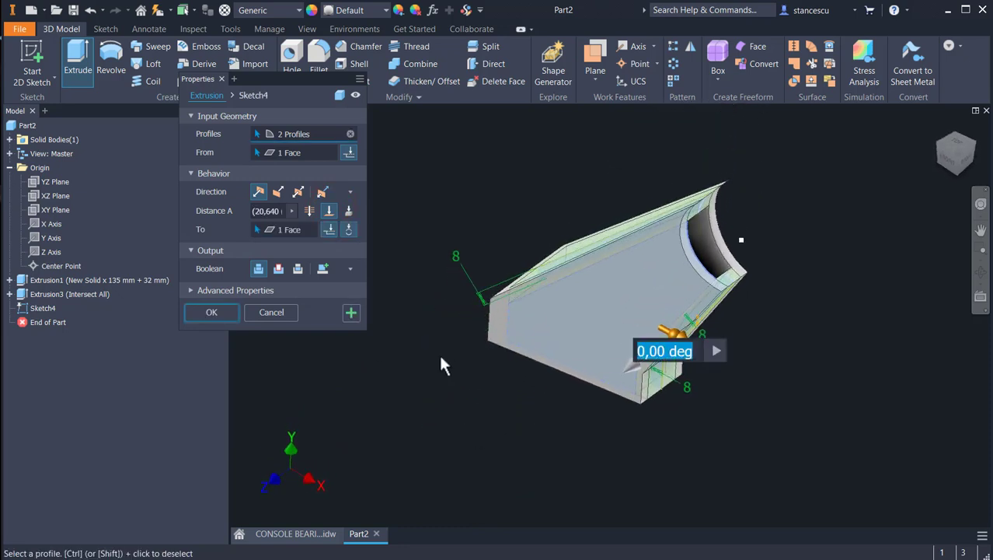
pyautogui.click(203, 312)
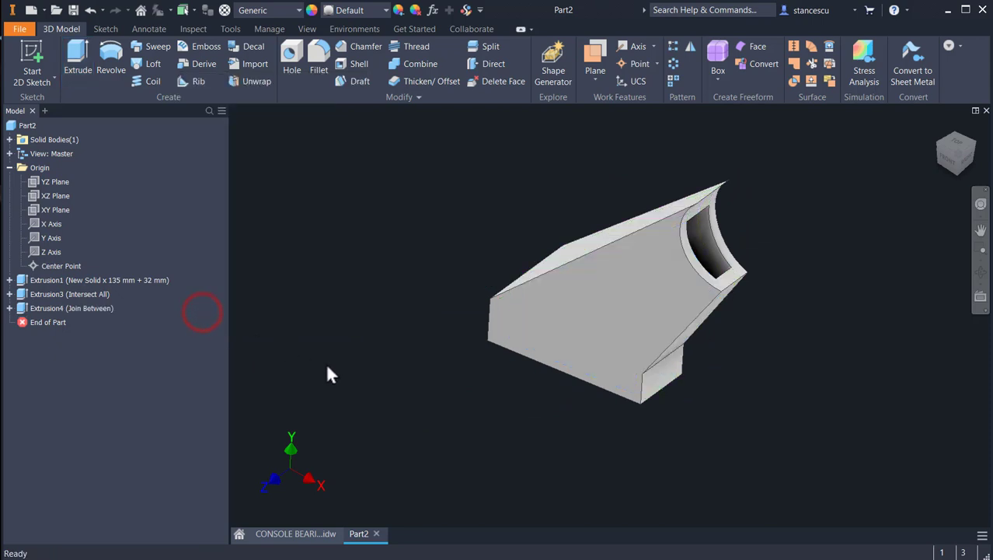
pyautogui.press('F6')
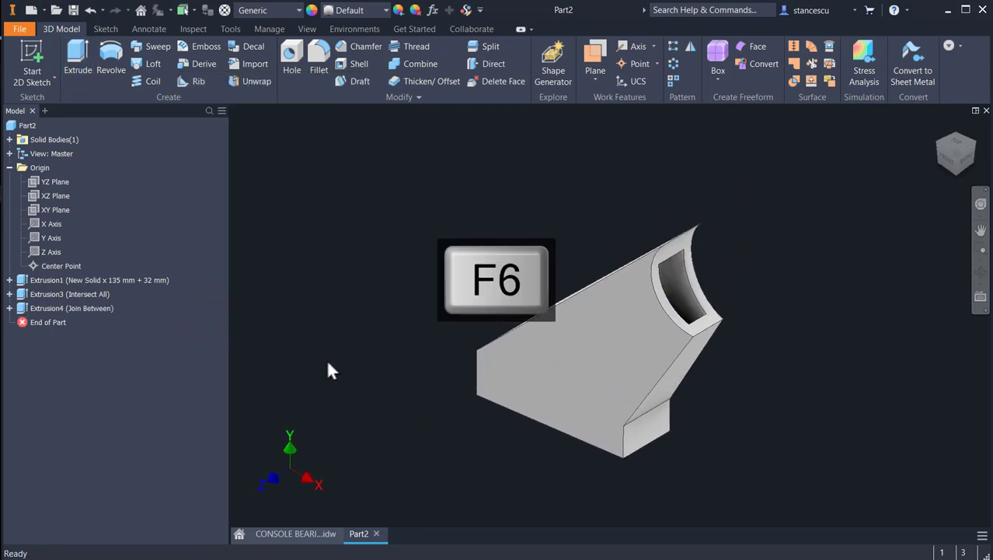
# In the CONSOLE BEARING.idw drawing, examine the bearing head's widths in the plan view and its radii in section A-A
pyautogui.click(305, 533)
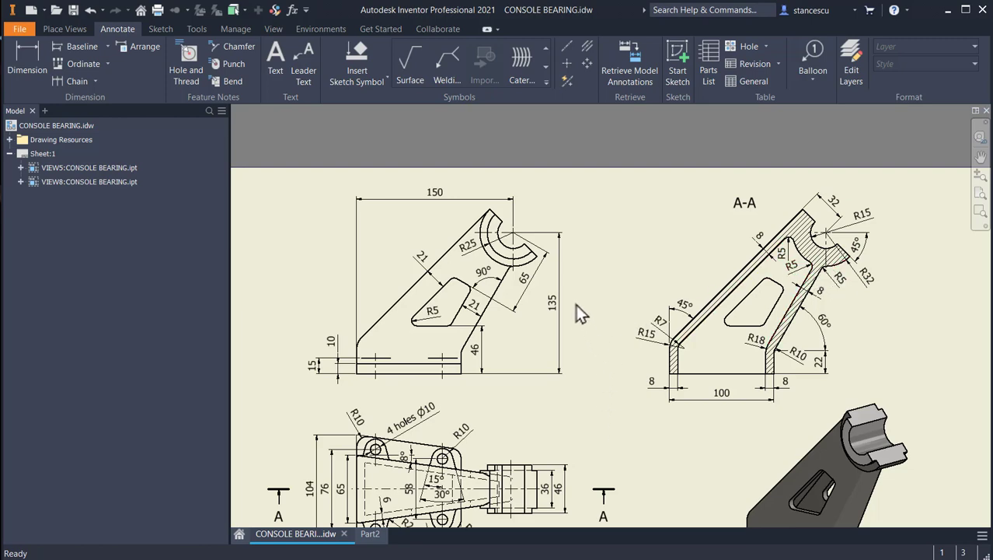
pyautogui.scroll(-3, 574, 299)
pyautogui.moveTo(594, 304)
pyautogui.mouseDown(button='middle')
pyautogui.moveTo(627, 370)
pyautogui.moveTo(508, 382)
pyautogui.mouseUp(button='middle')
pyautogui.moveTo(684, 311)
pyautogui.mouseDown(button='middle')
pyautogui.moveTo(701, 231)
pyautogui.moveTo(713, 231)
pyautogui.mouseUp(button='middle')
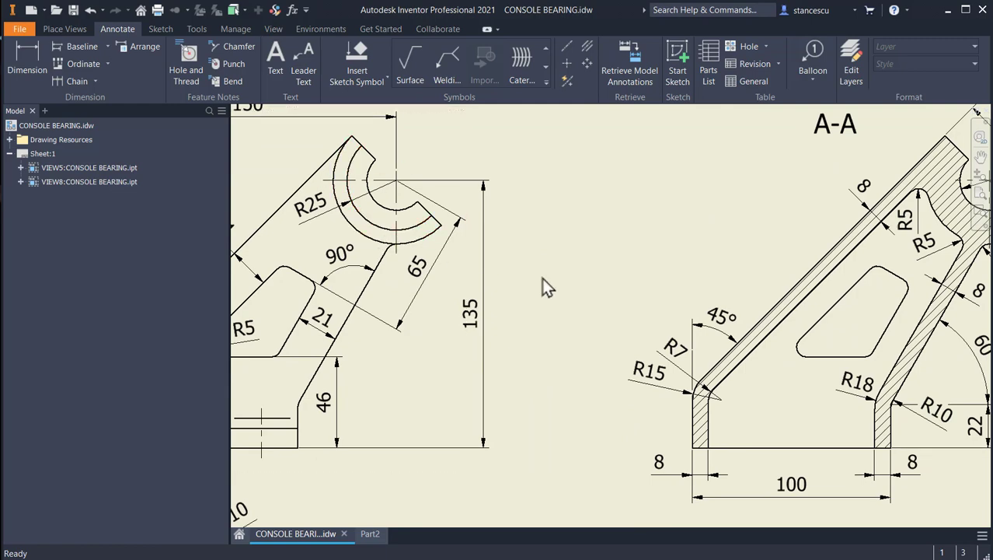
pyautogui.moveTo(542, 278)
pyautogui.mouseDown(button='middle')
pyautogui.moveTo(446, 200)
pyautogui.moveTo(540, 188)
pyautogui.moveTo(665, 333)
pyautogui.moveTo(676, 159)
pyautogui.mouseUp(button='middle')
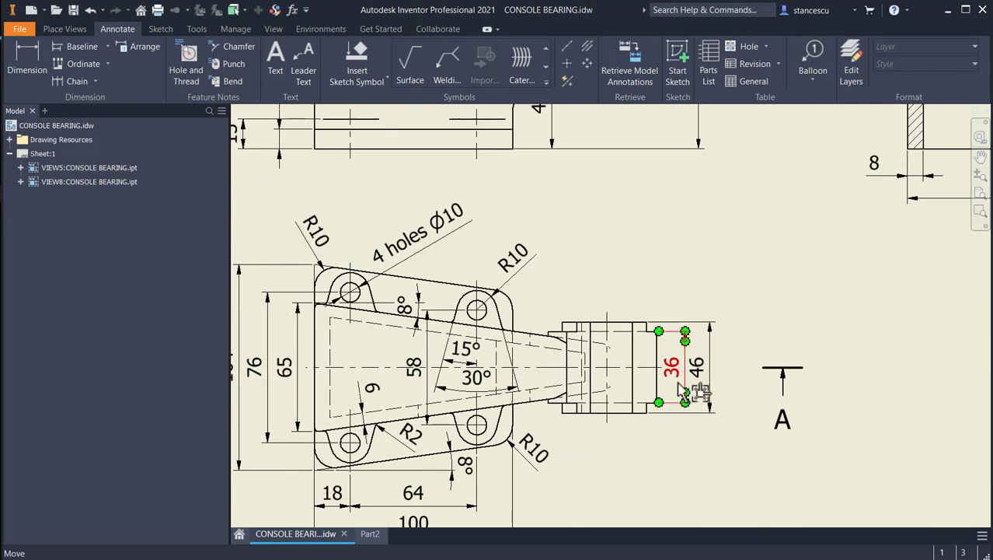
pyautogui.moveTo(744, 315)
pyautogui.mouseDown(button='middle')
pyautogui.moveTo(707, 362)
pyautogui.moveTo(617, 345)
pyautogui.moveTo(417, 465)
pyautogui.moveTo(450, 450)
pyautogui.mouseUp(button='middle')
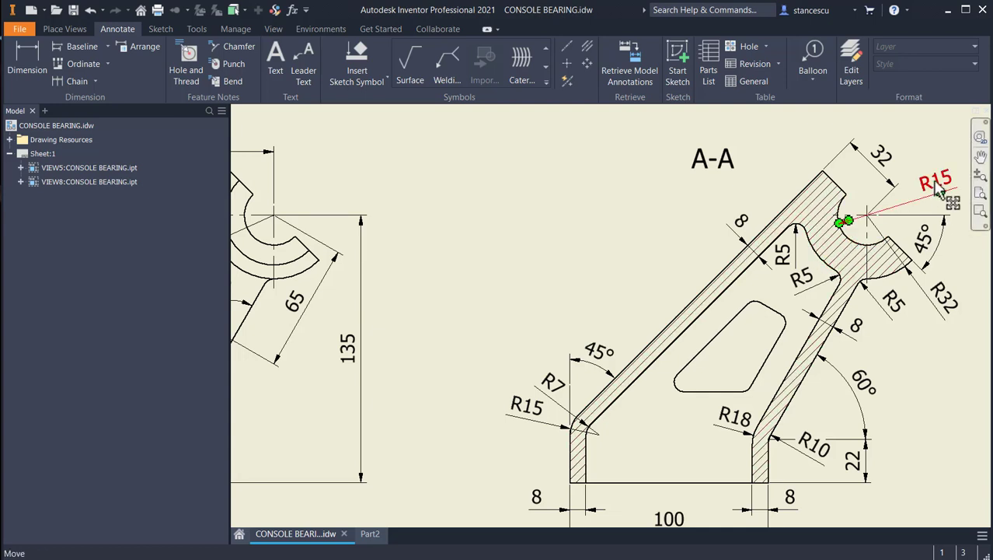
# Return to Part2 and start a sketch on the XY Plane with the model sliced at the sketch plane
pyautogui.click(374, 534)
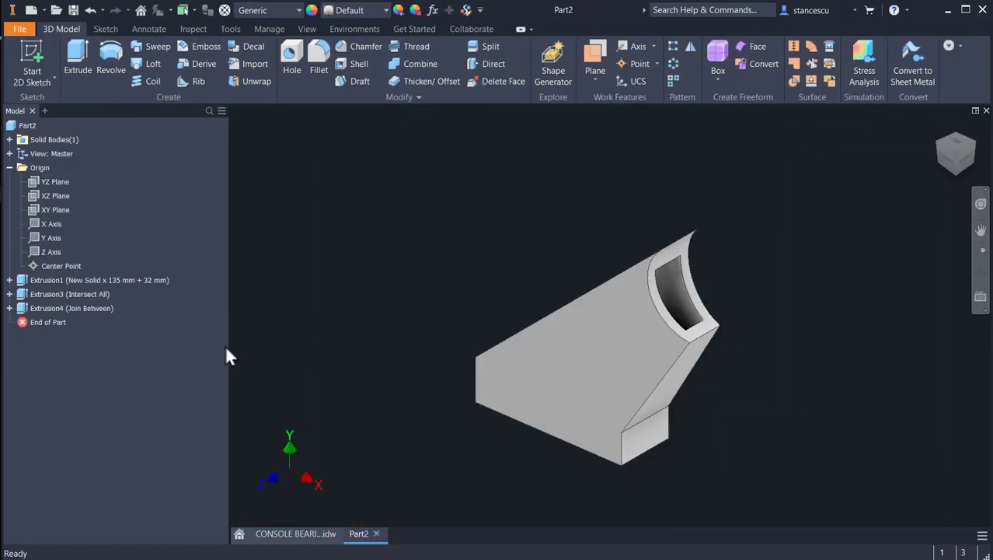
pyautogui.click(30, 210)
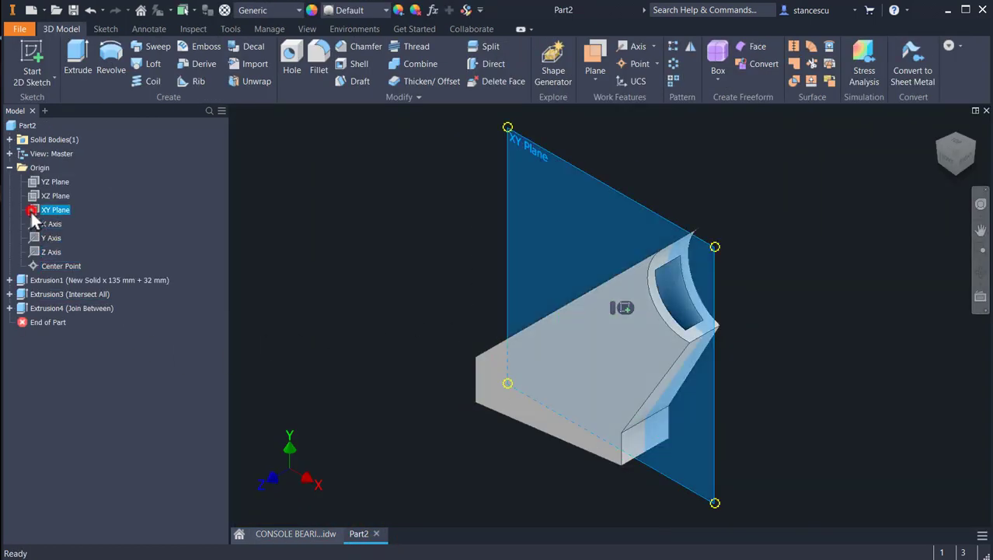
pyautogui.click(625, 303)
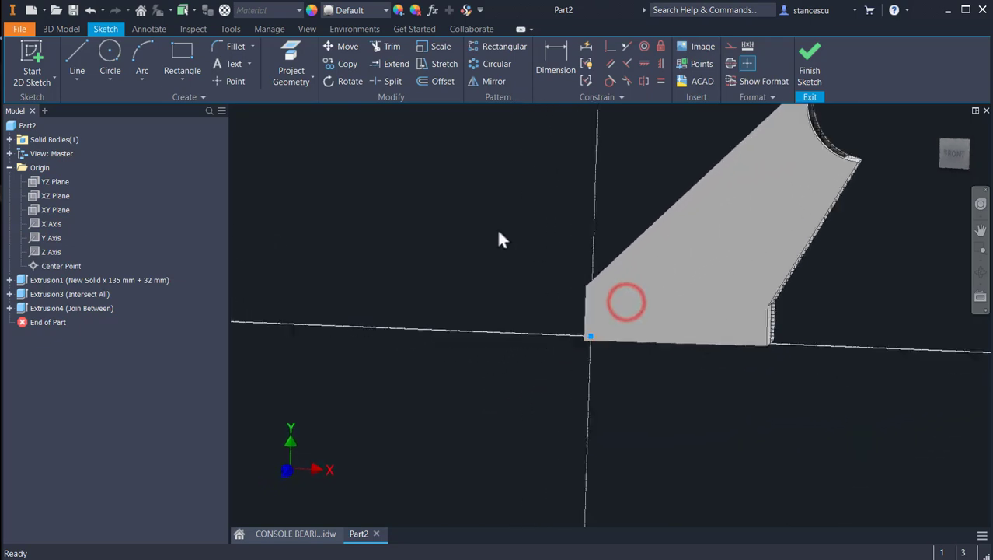
pyautogui.press('F7')
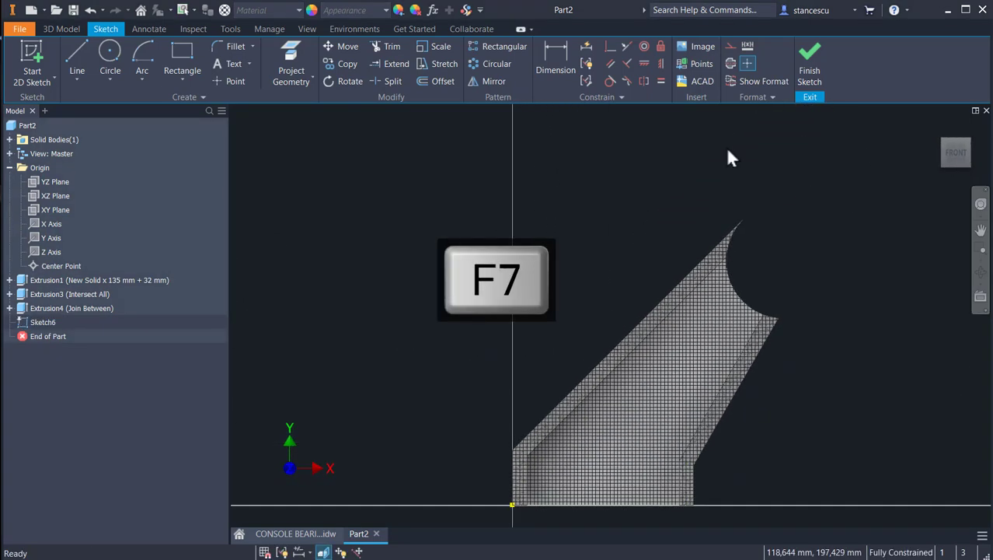
# Project the body's concave end edge into the sketch as construction geometry, leaving construction mode off for new geometry
pyautogui.click(290, 66)
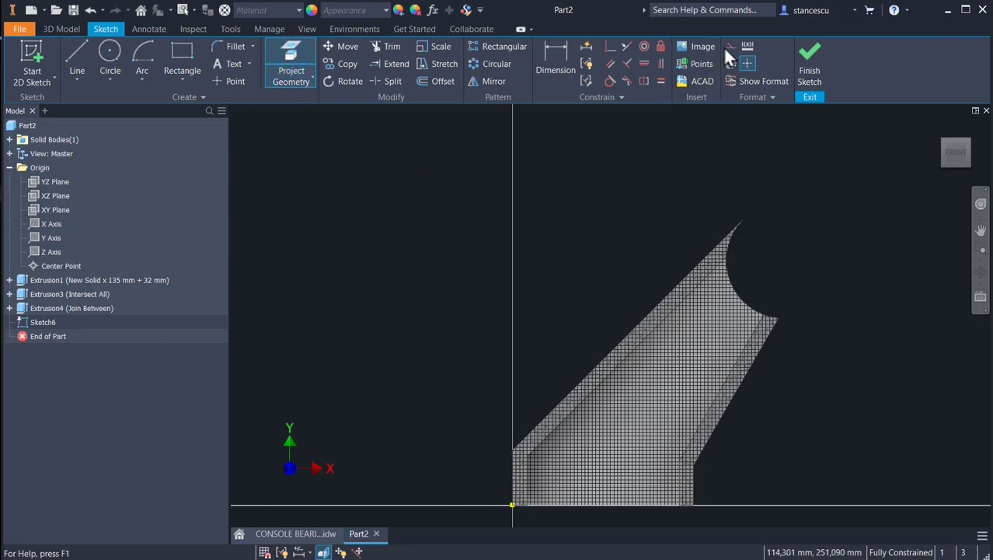
pyautogui.click(734, 232)
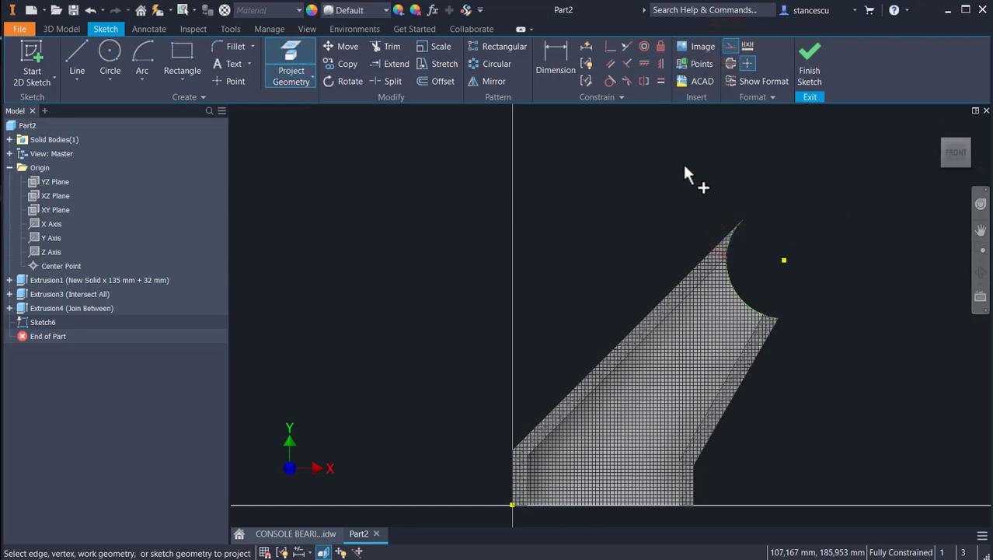
pyautogui.press('Escape')
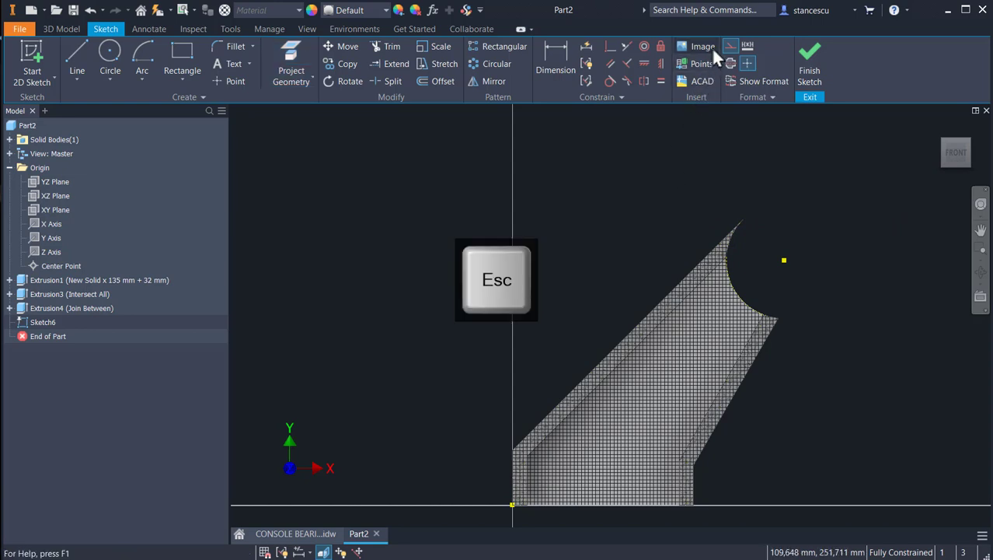
pyautogui.click(724, 45)
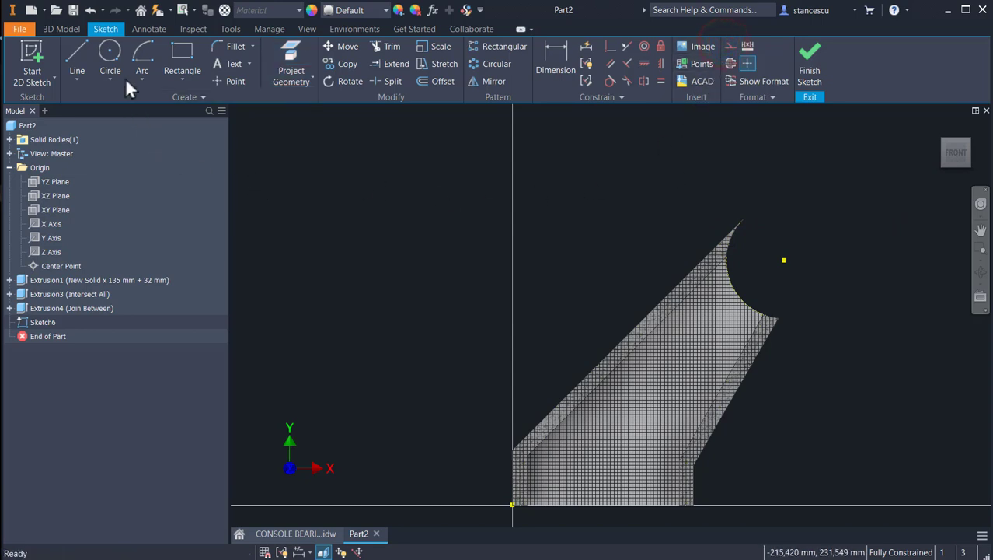
# Draw a 180-degree center-point arc about the projected arc's center, starting at the body's upper tip and following the concave edge
pyautogui.click(144, 59)
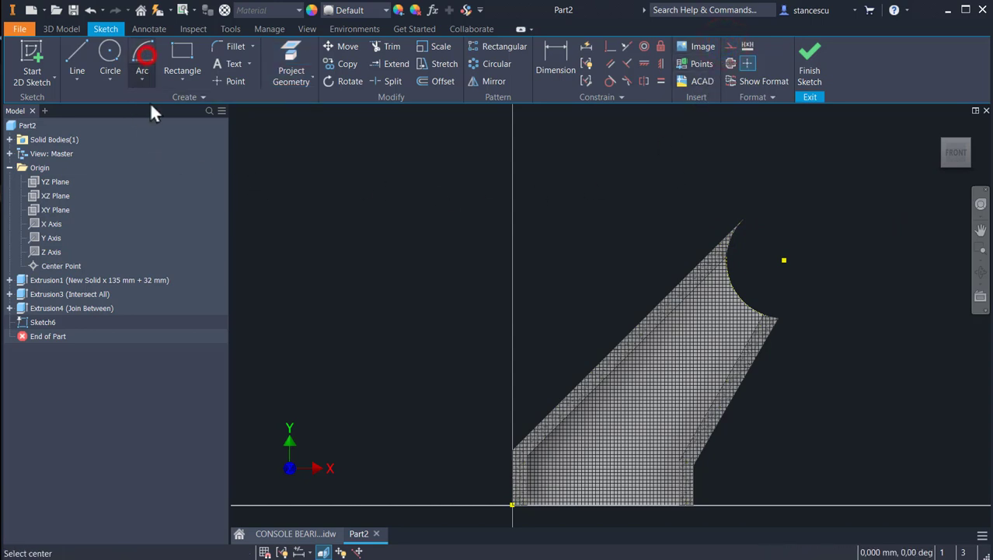
pyautogui.click(783, 260)
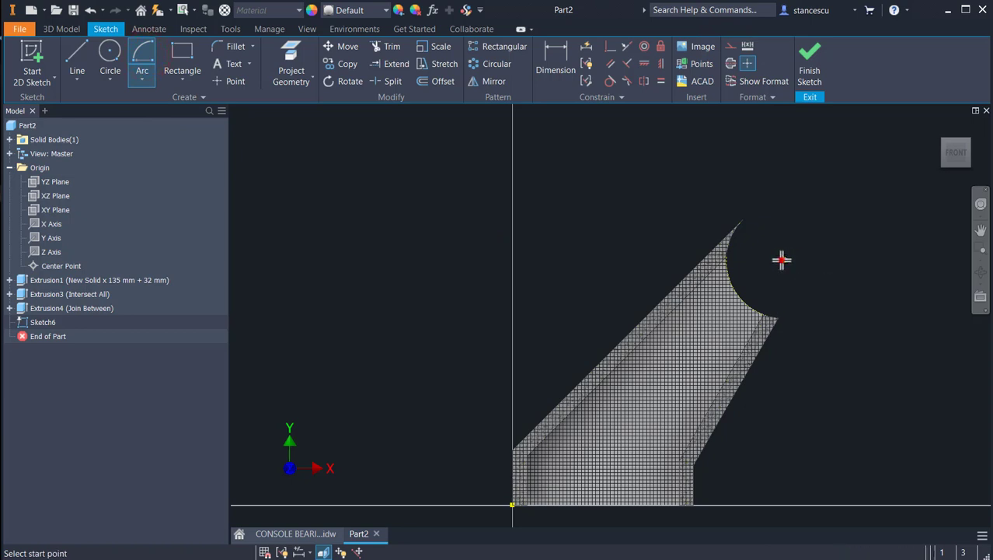
pyautogui.click(742, 222)
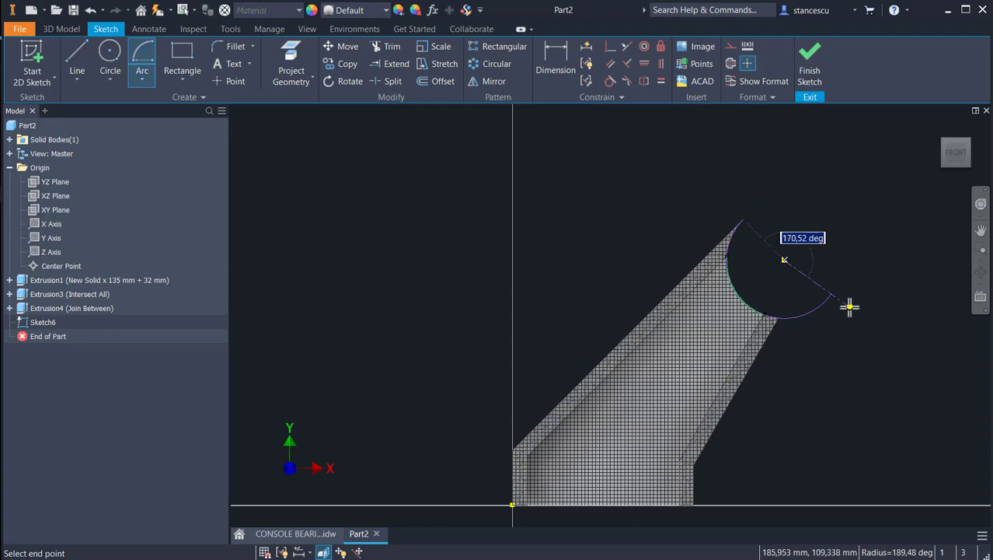
pyautogui.write('1')
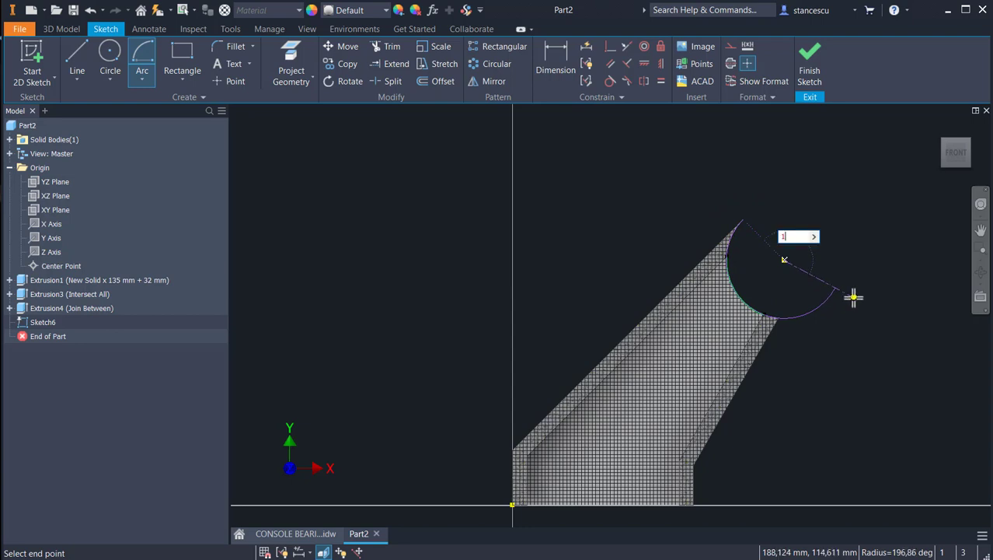
pyautogui.write('80')
pyautogui.press('Return')
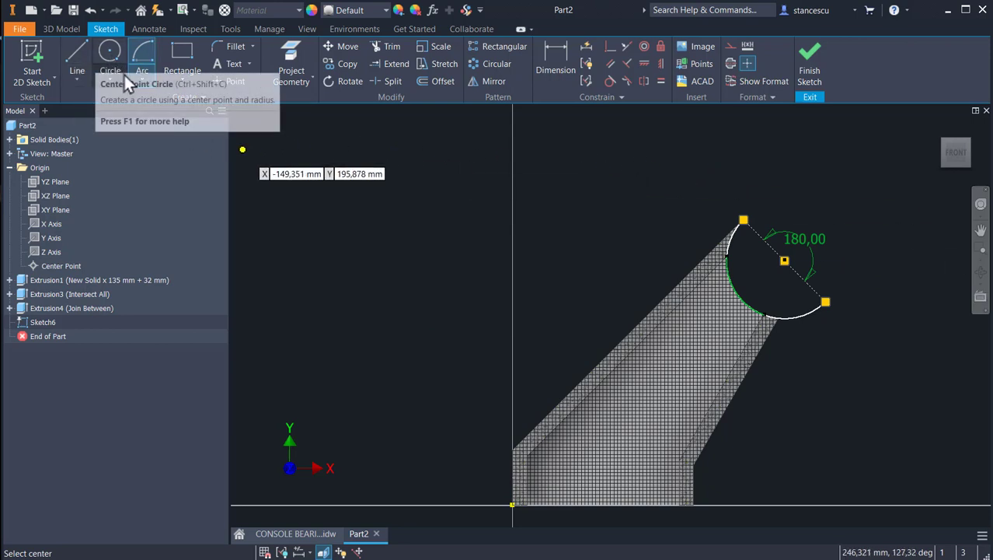
# Draw a concentric inner arc with a 15 mm radius, ending on the lower diameter line of the outer semicircle
pyautogui.click(785, 260)
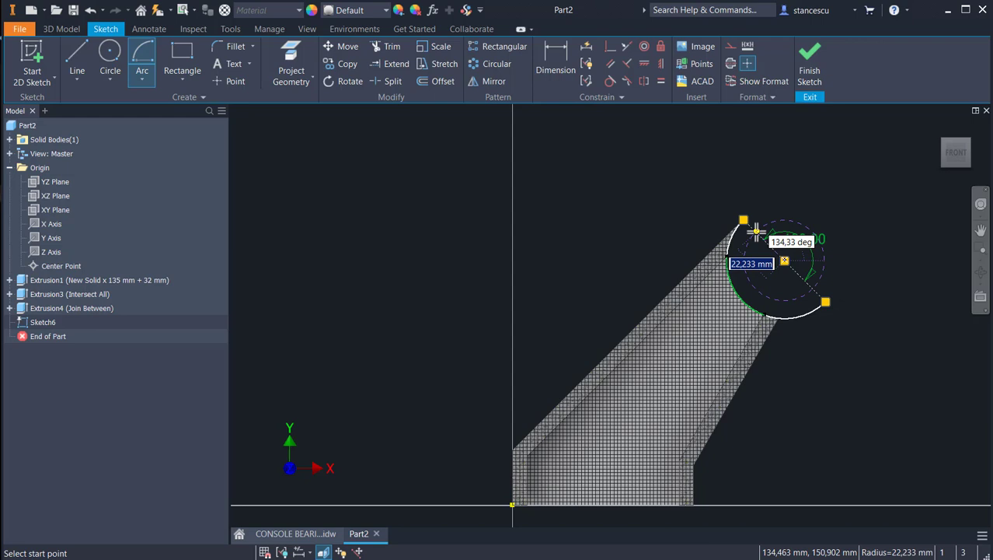
pyautogui.write('164,9')
pyautogui.write('5')
pyautogui.press('Return')
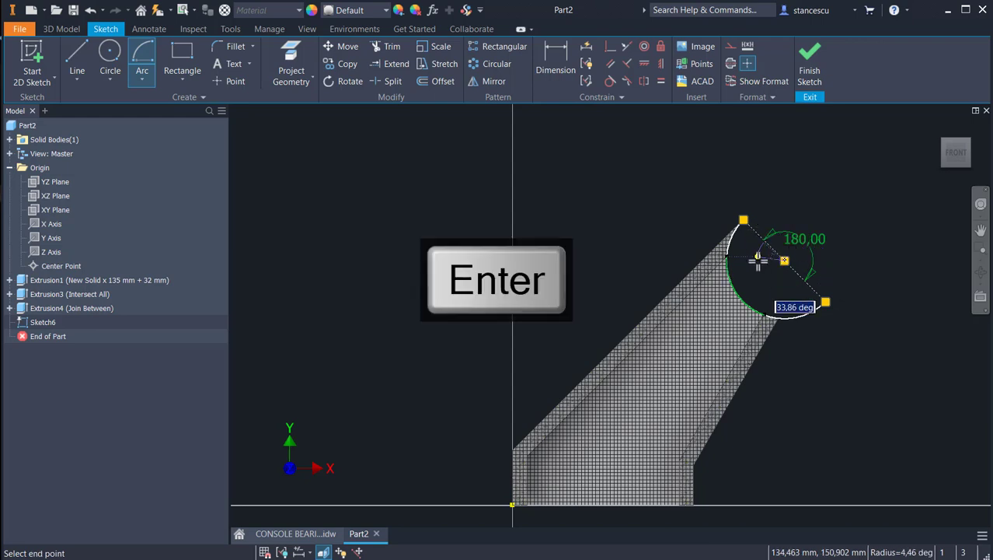
pyautogui.click(828, 304)
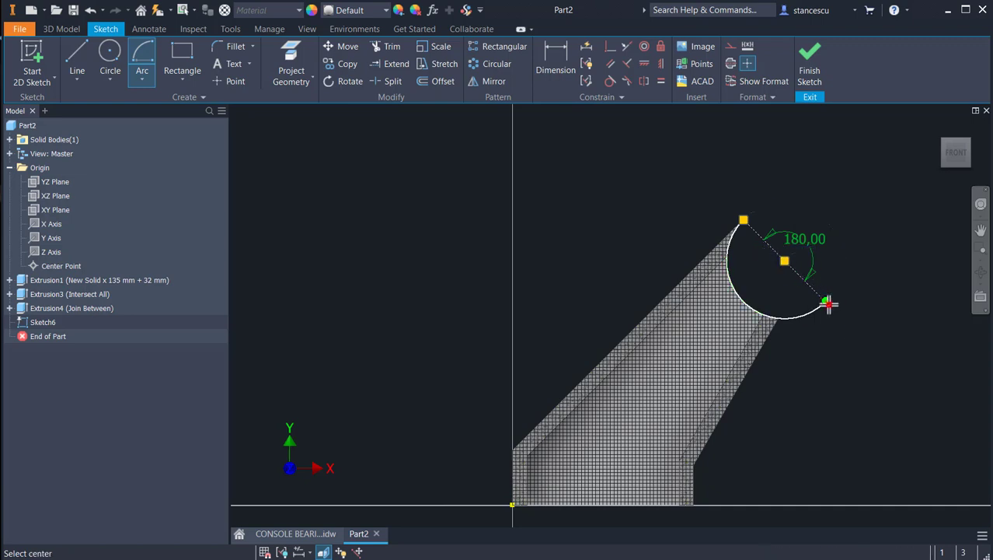
pyautogui.press('Escape')
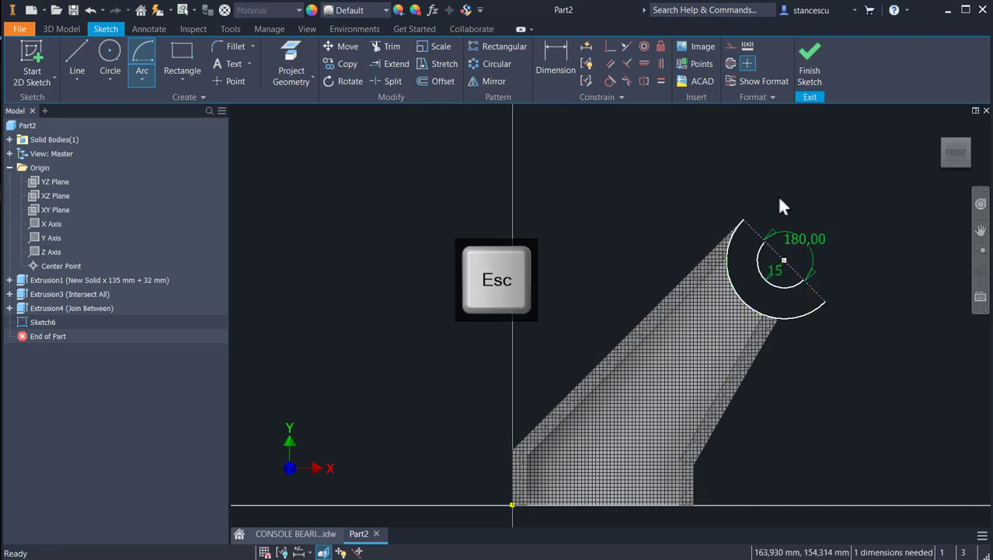
# Convert the upper and lower construction lines between the semicircle's center and its ends to normal sketch lines
pyautogui.scroll(2, 748, 167)
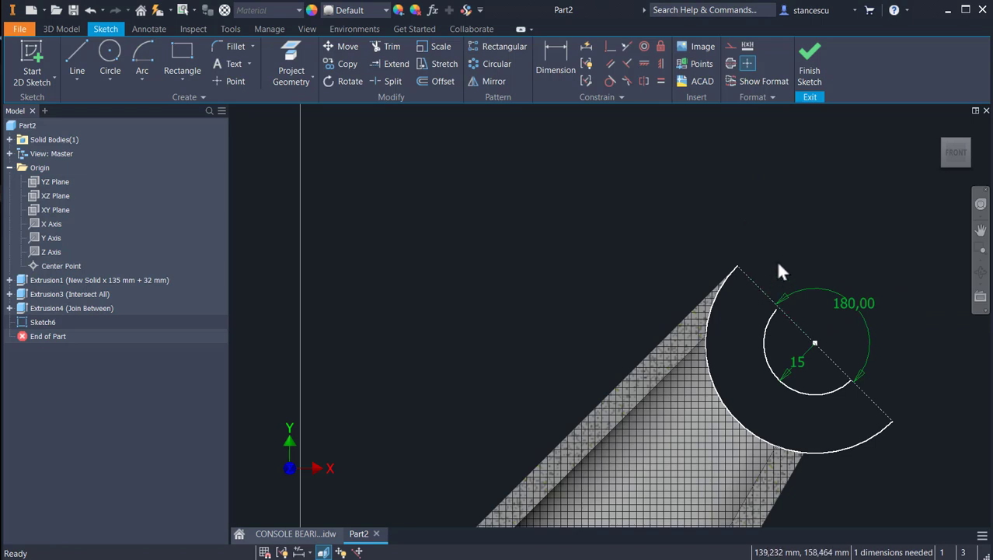
pyautogui.press('Escape')
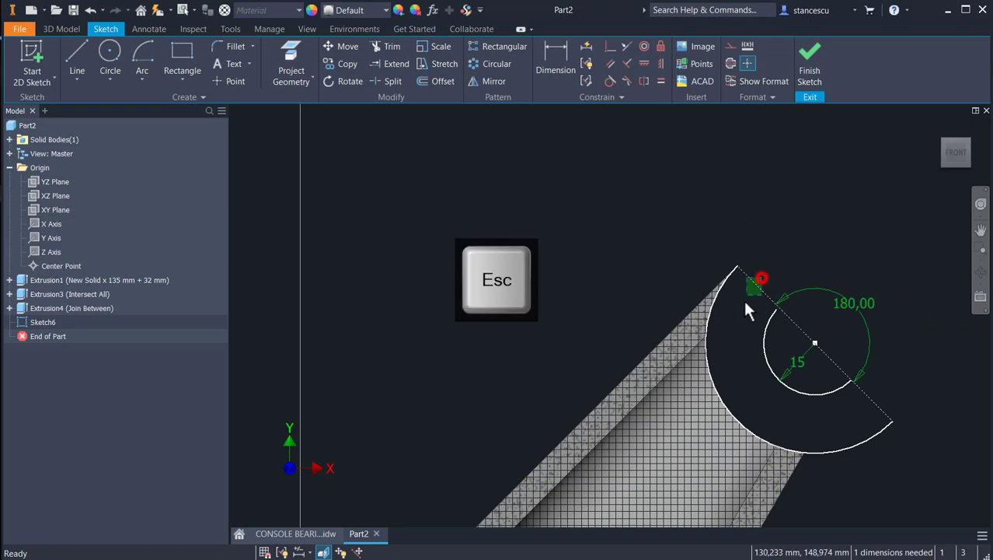
pyautogui.moveTo(761, 278); pyautogui.dragTo(745, 301)
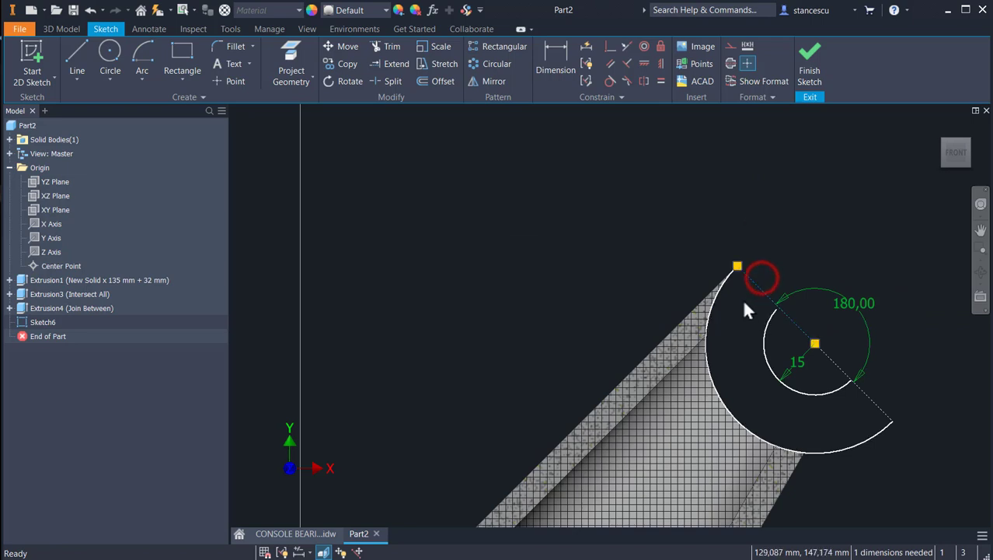
pyautogui.click(732, 45)
pyautogui.moveTo(881, 384); pyautogui.dragTo(856, 412)
pyautogui.click(907, 372)
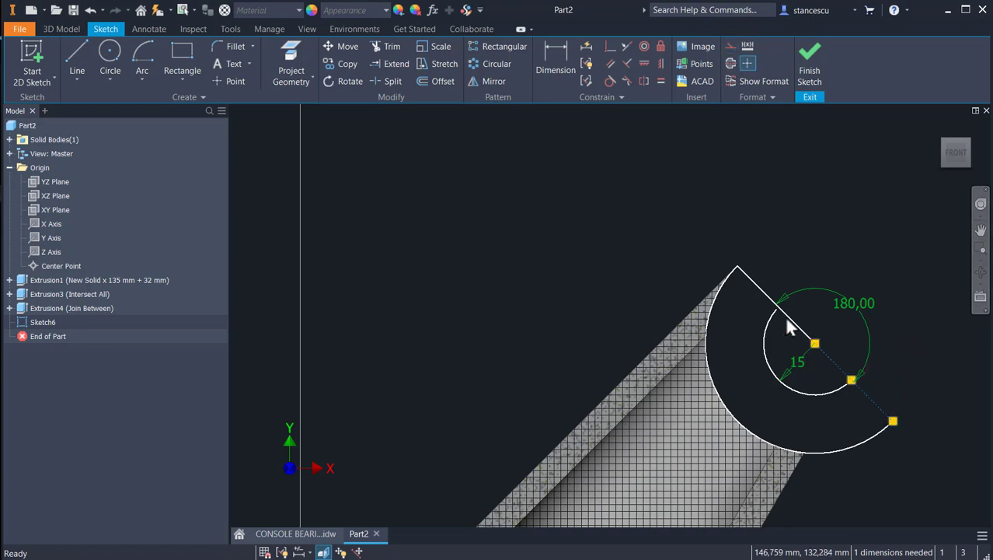
pyautogui.click(728, 46)
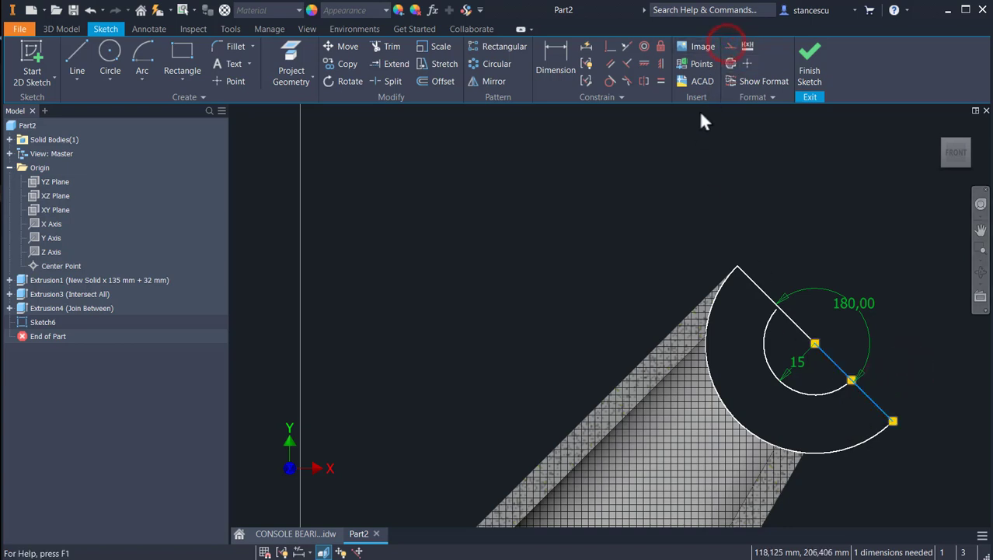
pyautogui.press('Escape')
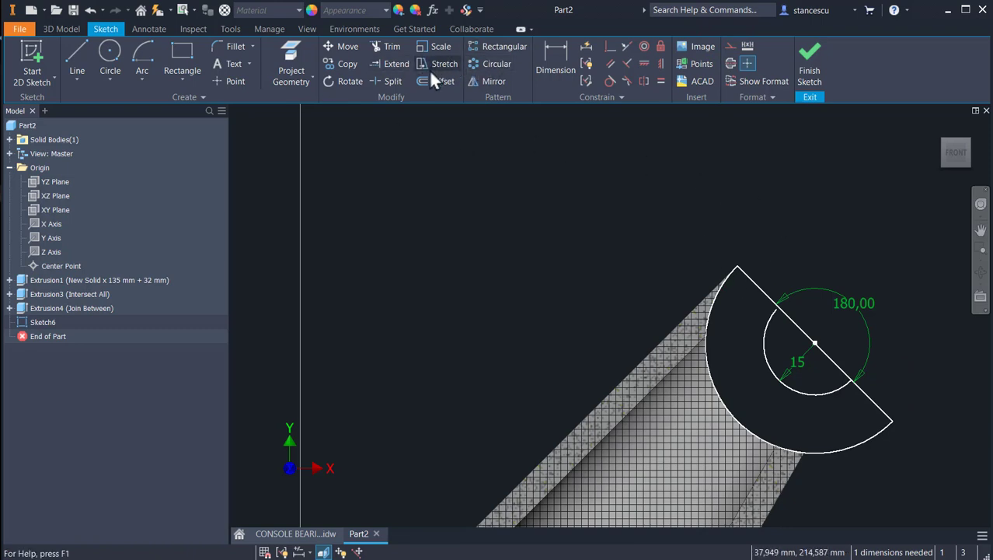
# Extend the upper end of the 15 mm radius arc to the semicircle's upper diameter line
pyautogui.click(388, 64)
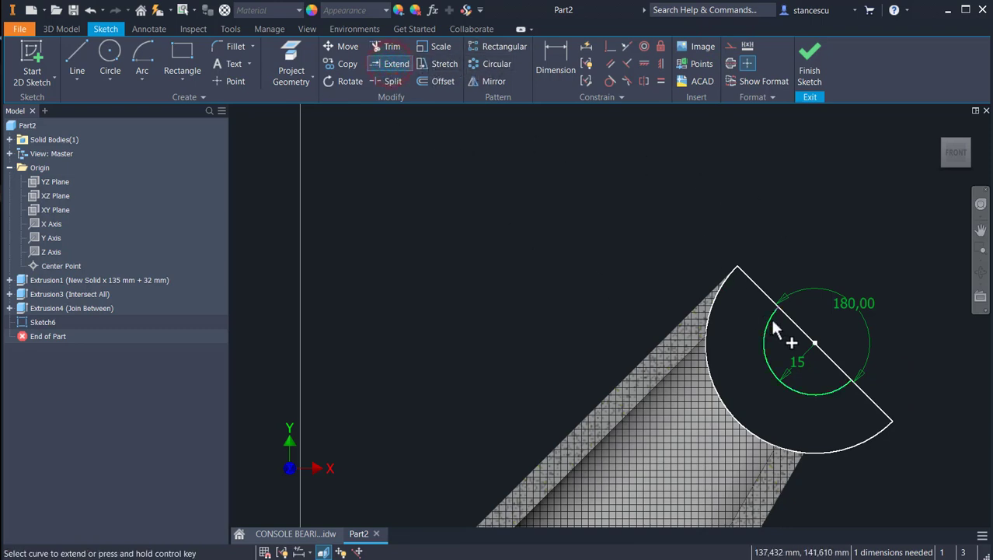
pyautogui.click(764, 322)
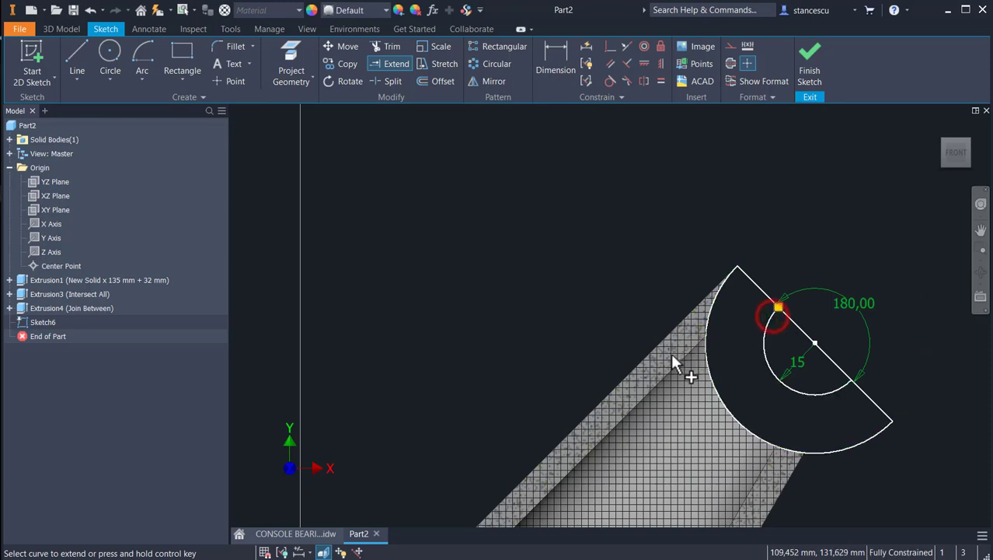
pyautogui.press('Escape')
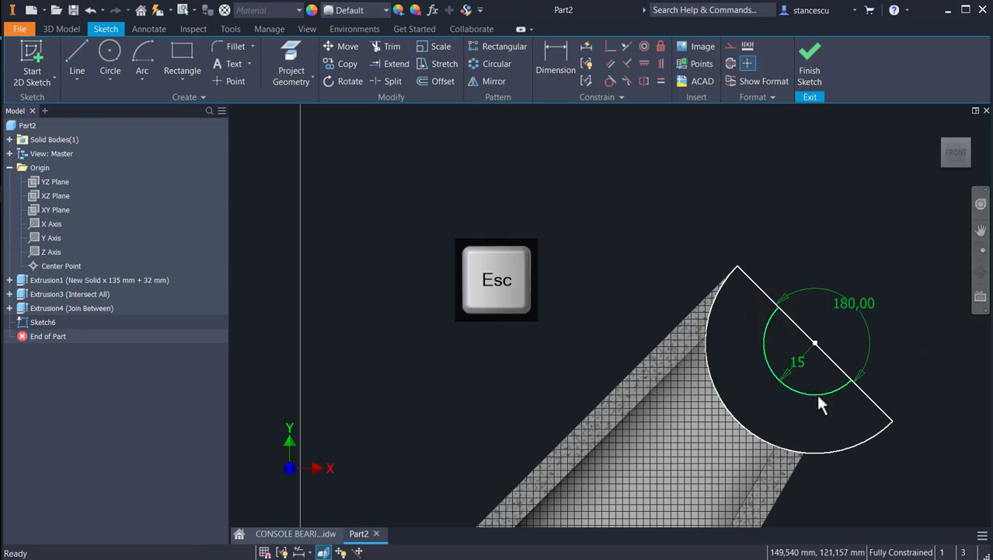
# Split the upper and lower diameter lines of the half-ring profile where the 15 mm radius arc meets them
pyautogui.click(816, 397)
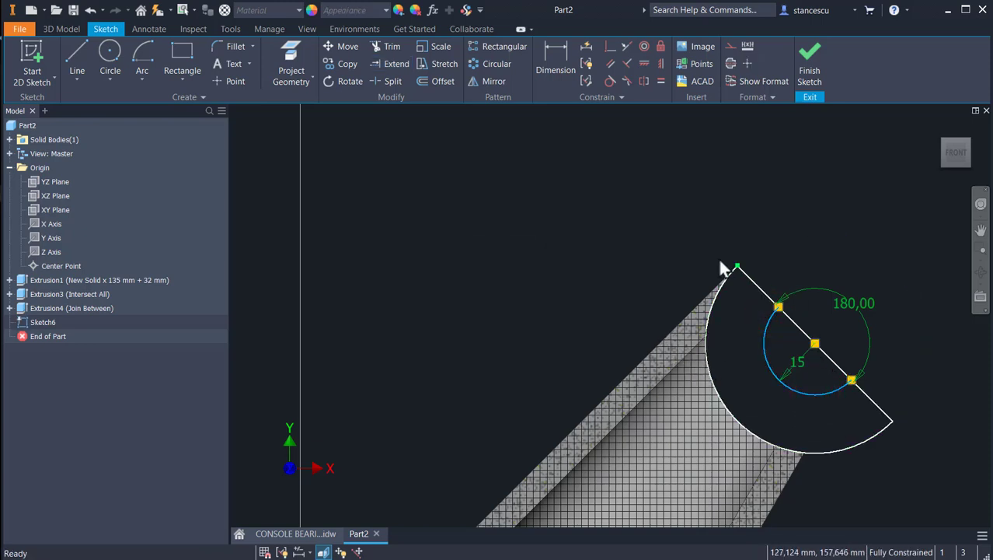
pyautogui.click(404, 162)
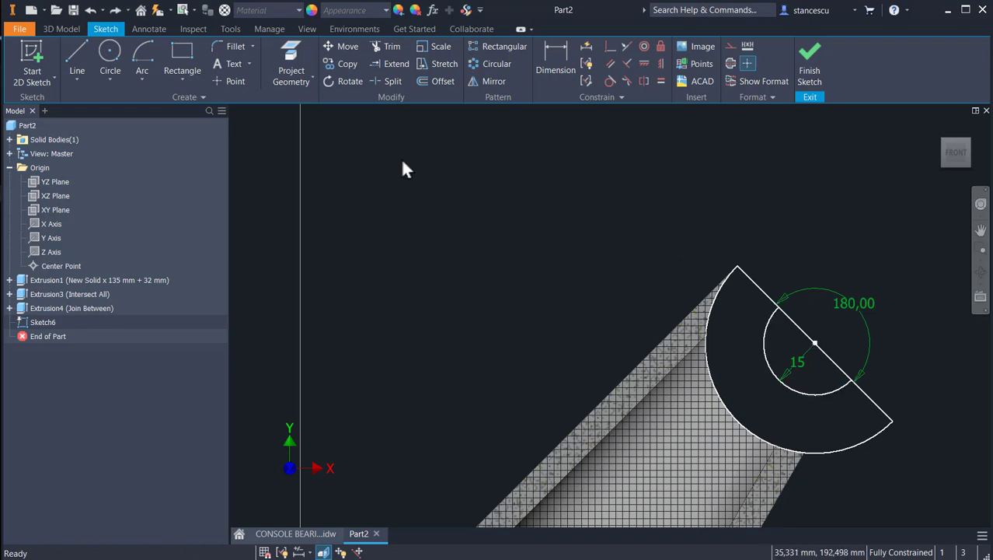
pyautogui.click(391, 81)
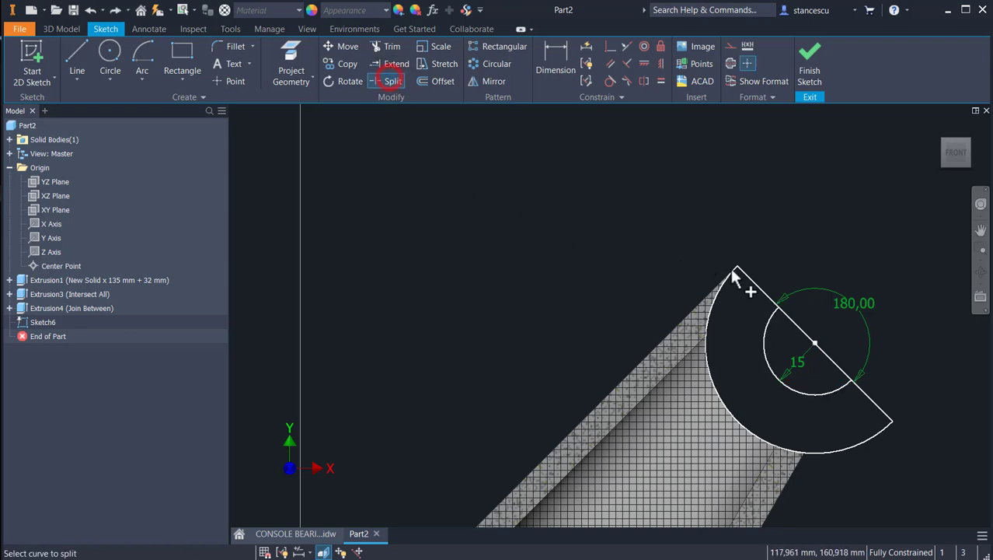
pyautogui.click(778, 307)
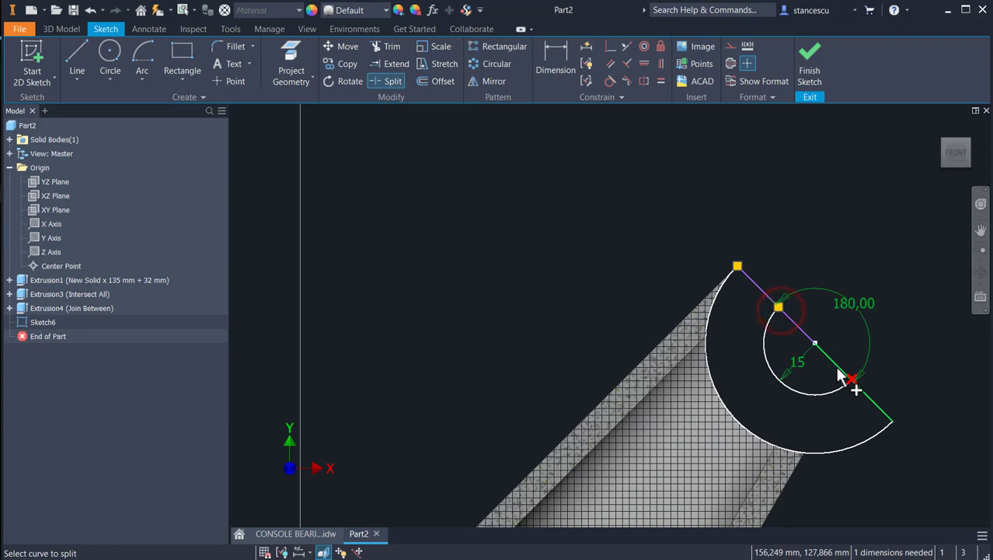
pyautogui.click(839, 369)
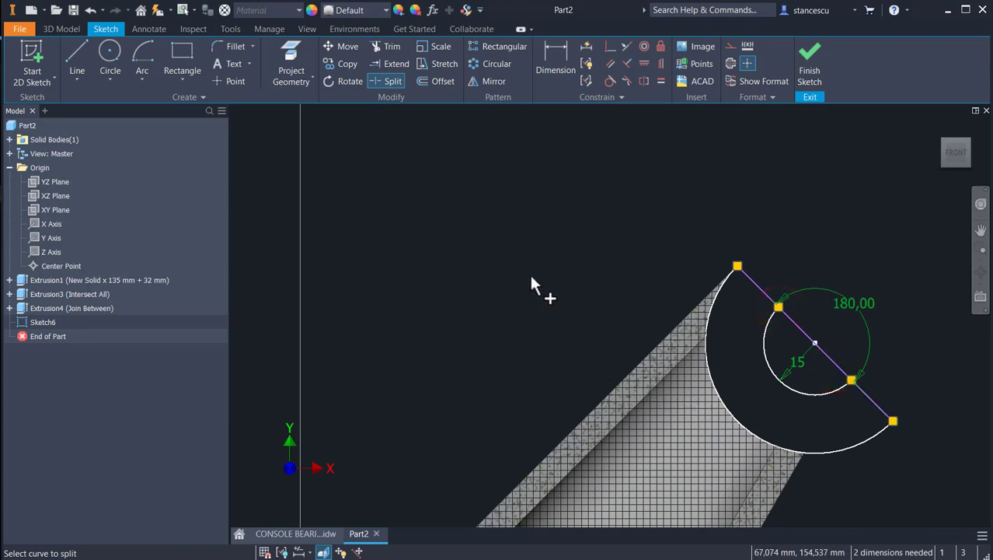
pyautogui.press('Escape')
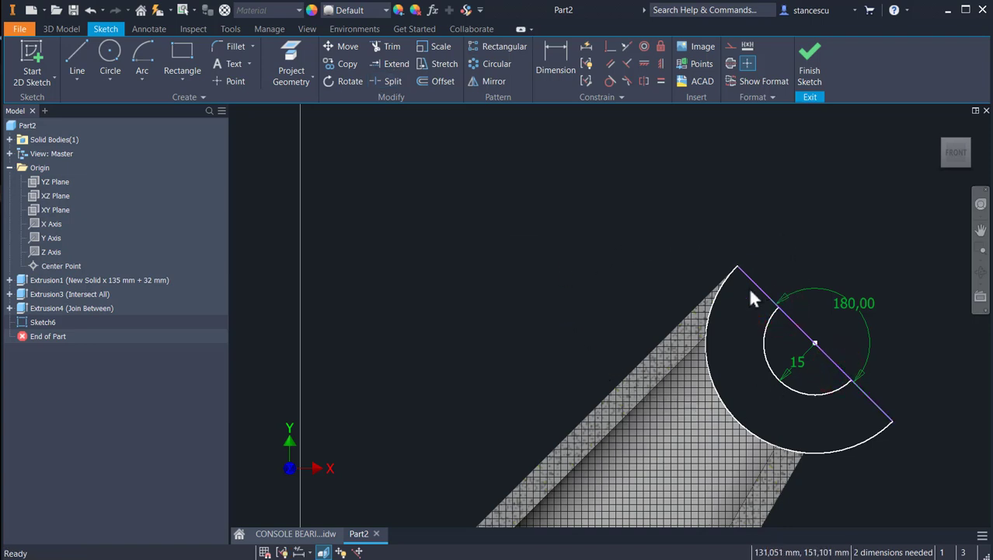
# Apply collinear constraints between the two segments of the lower split line and between the two segments of the upper one
pyautogui.click(762, 289)
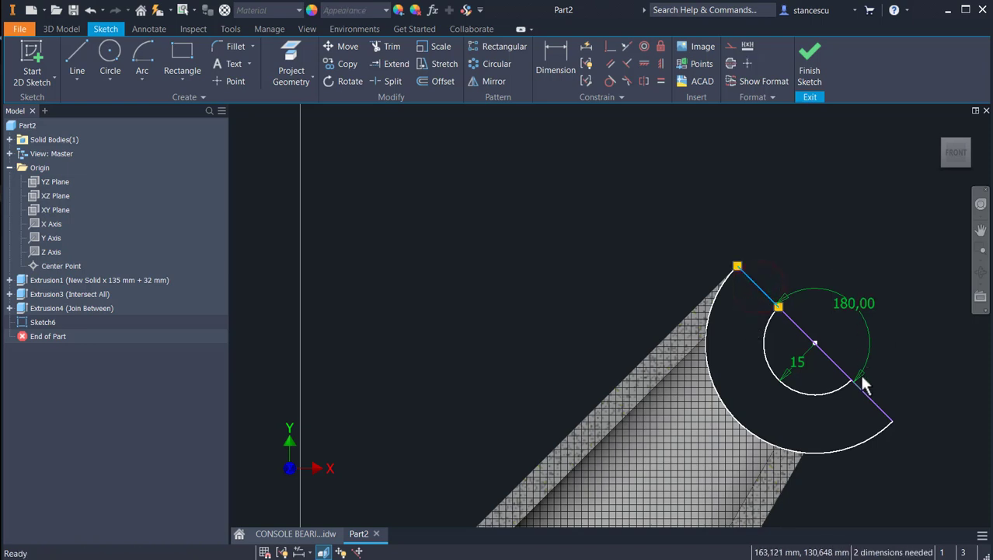
pyautogui.moveTo(878, 403); pyautogui.dragTo(848, 413)
pyautogui.click(874, 240)
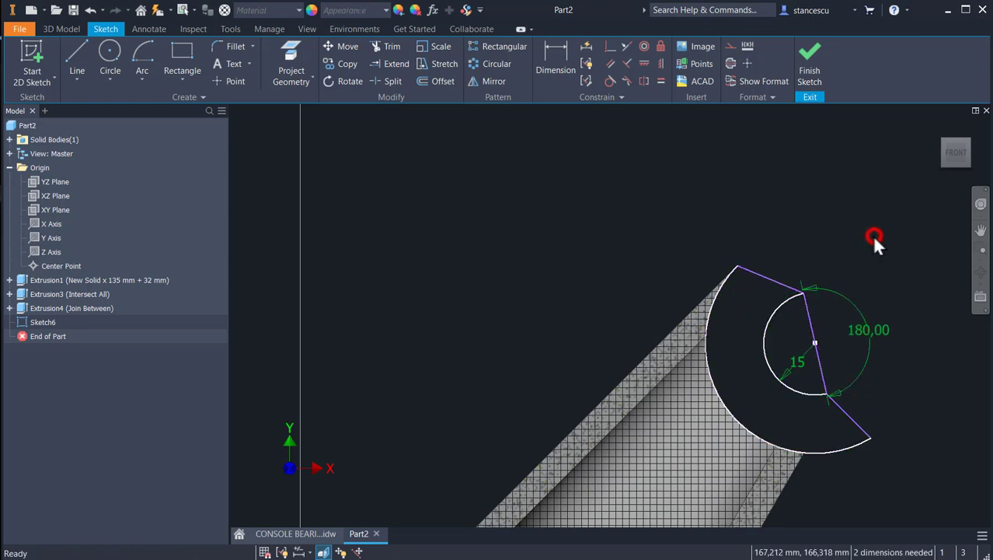
pyautogui.click(624, 47)
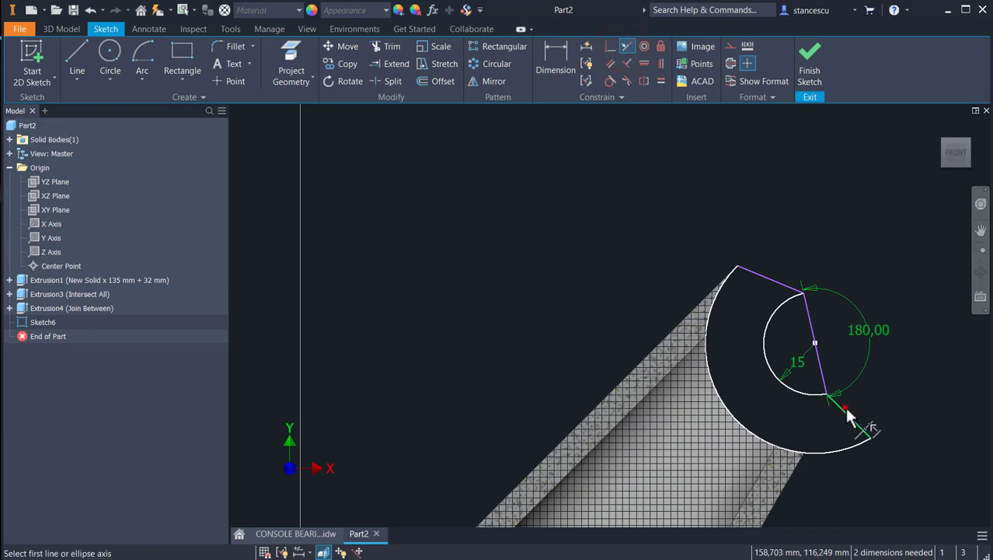
pyautogui.click(845, 410)
pyautogui.click(827, 381)
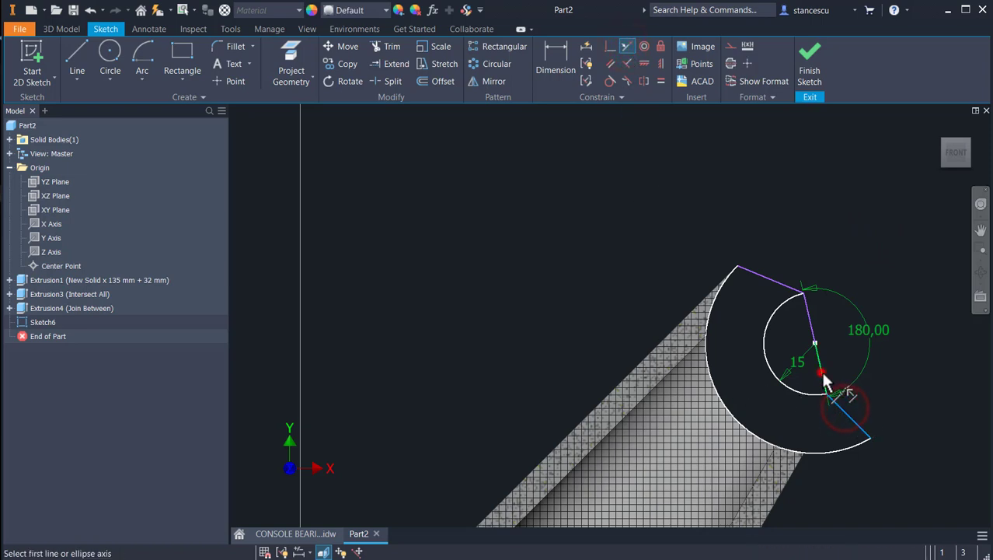
pyautogui.click(810, 320)
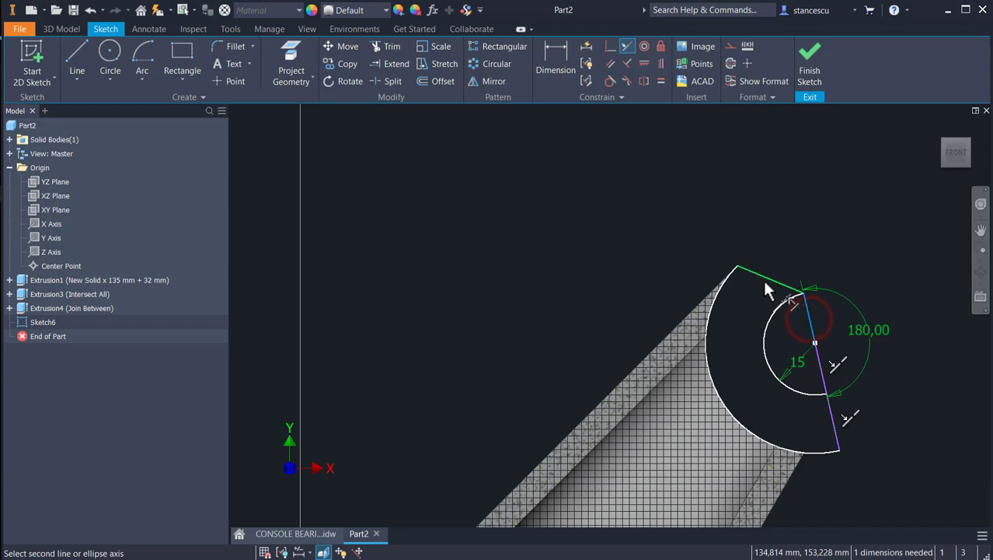
pyautogui.click(762, 277)
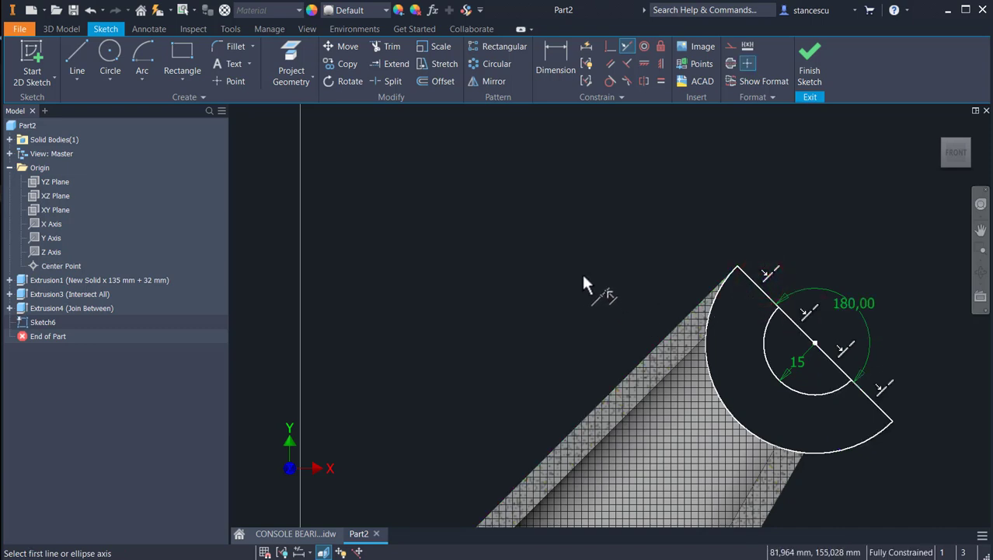
pyautogui.press('Escape')
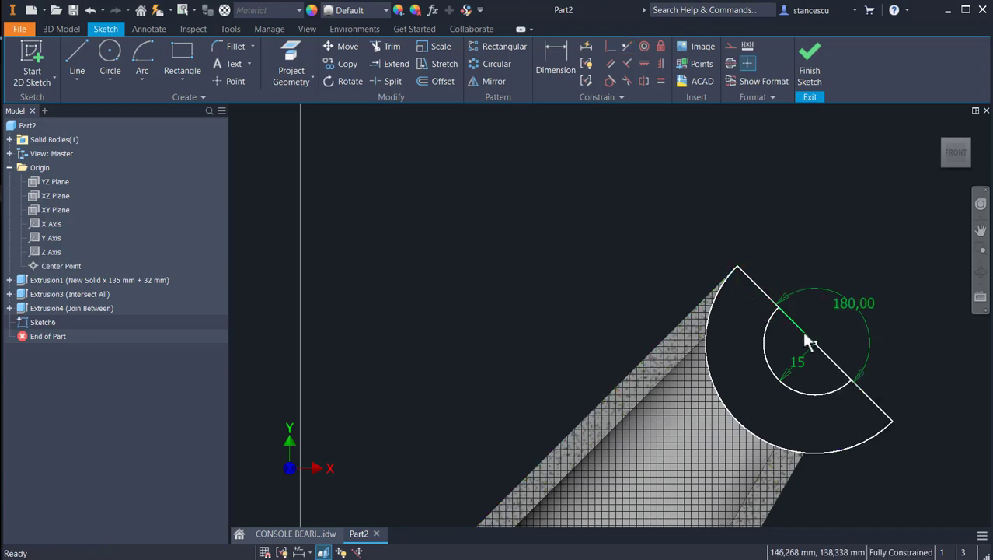
# Convert the two diameter segments inside the 15 mm radius arc to construction lines and finish the sketch
pyautogui.click(807, 337)
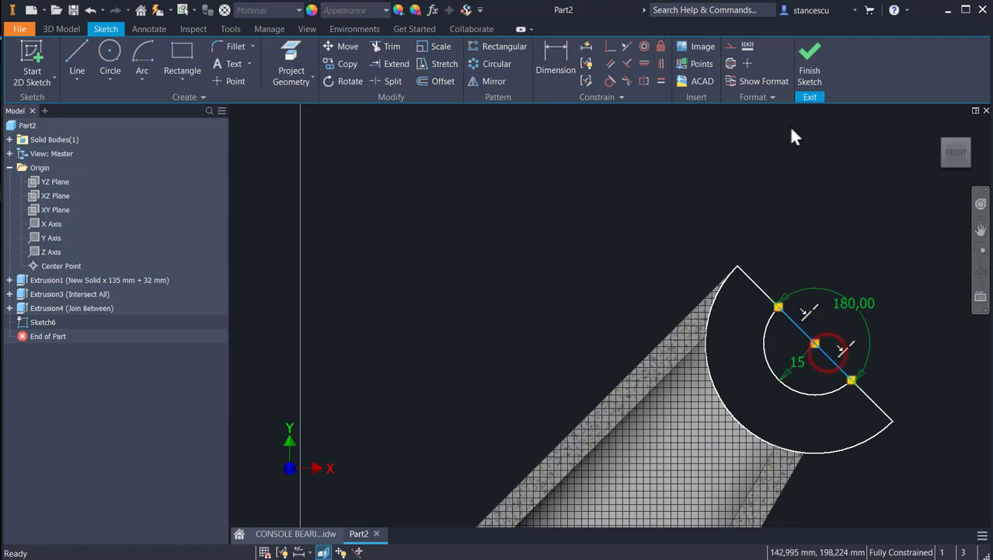
pyautogui.click(730, 47)
pyautogui.click(628, 201)
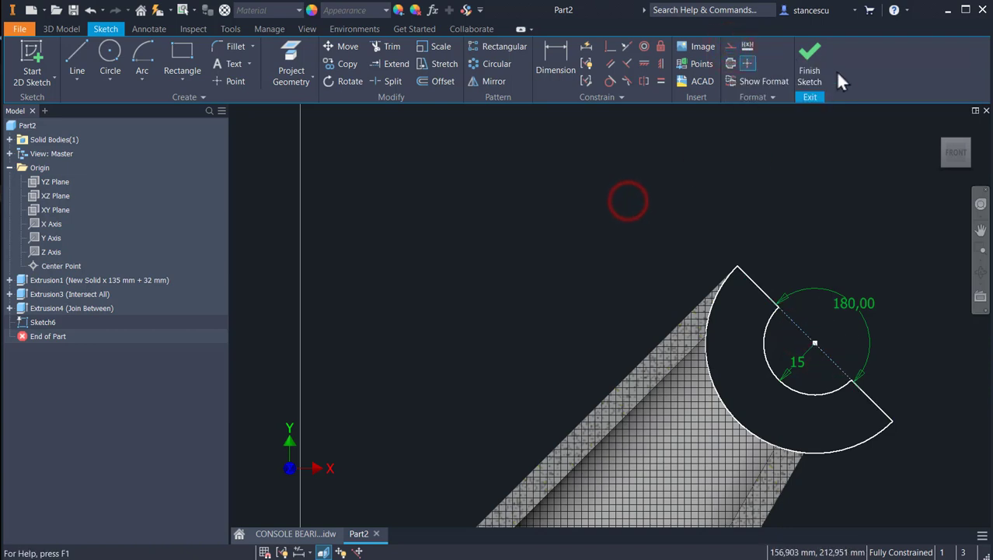
pyautogui.click(809, 59)
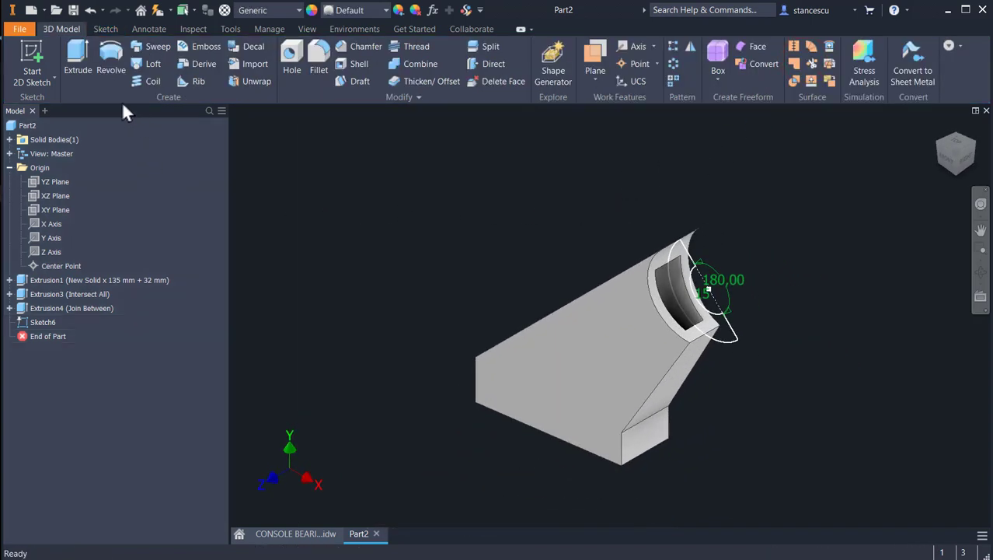
# Extrude the half-ring profile symmetrically by 36 mm, joining it to the body
pyautogui.click(78, 56)
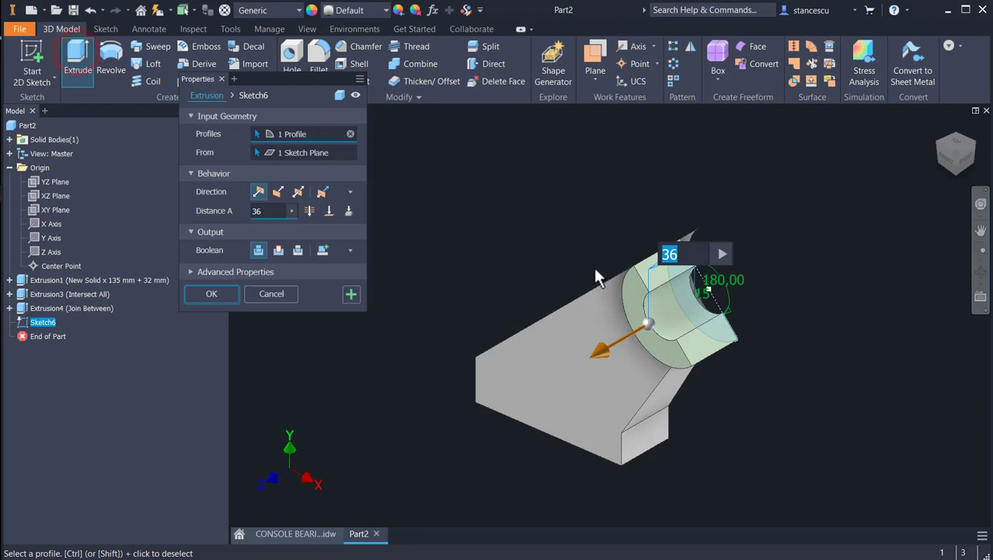
pyautogui.click(299, 191)
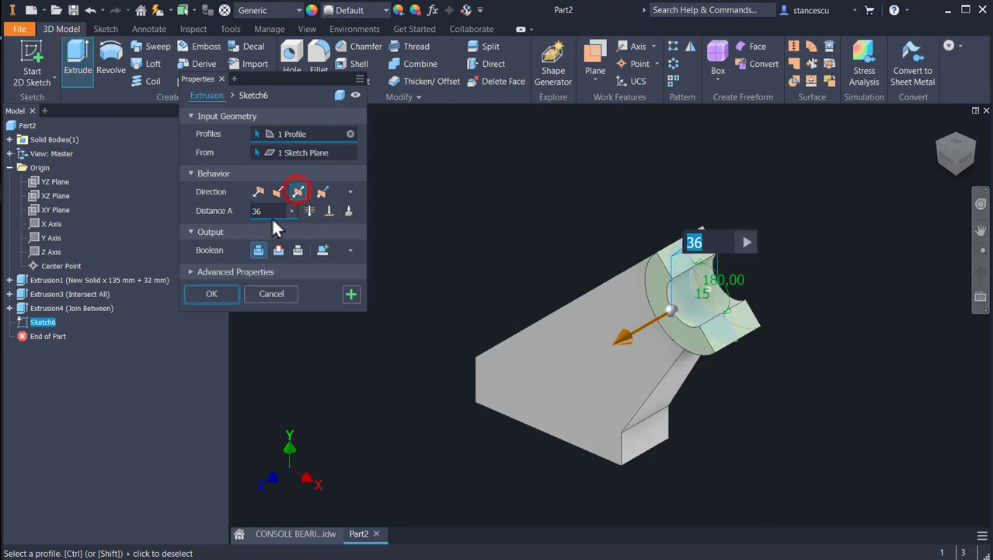
pyautogui.click(272, 211)
pyautogui.write('36')
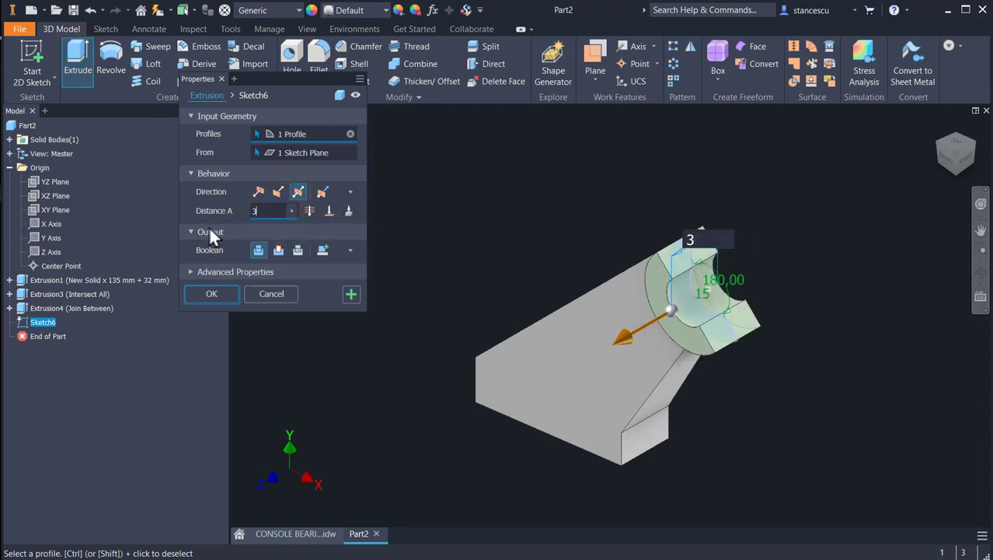
pyautogui.click(210, 296)
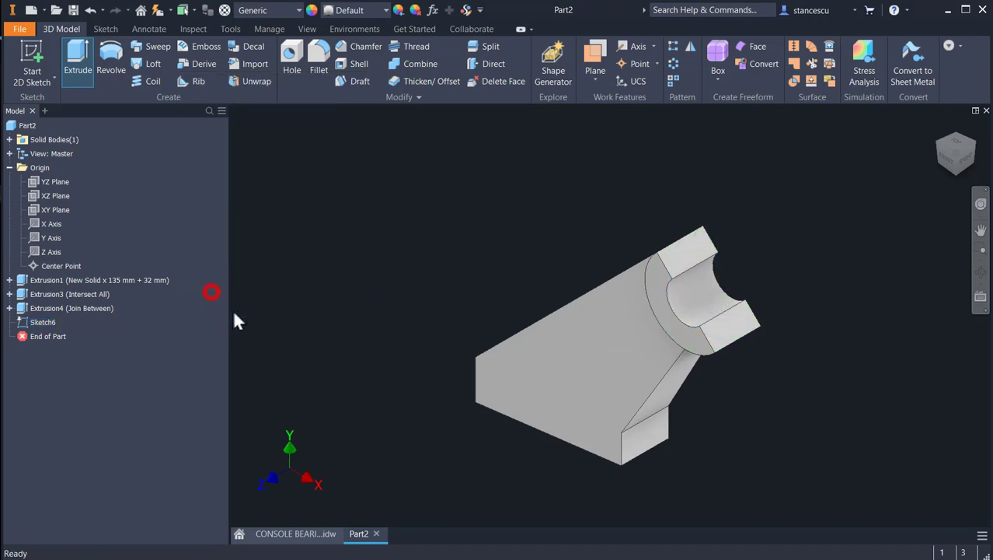
# Examine the CONSOLE BEARING drawing for the radius and width of the raised middle band on the half-ring bearing
pyautogui.click(292, 533)
pyautogui.scroll(3, 476, 421)
pyautogui.moveTo(652, 214); pyautogui.dragTo(636, 183, button='middle')
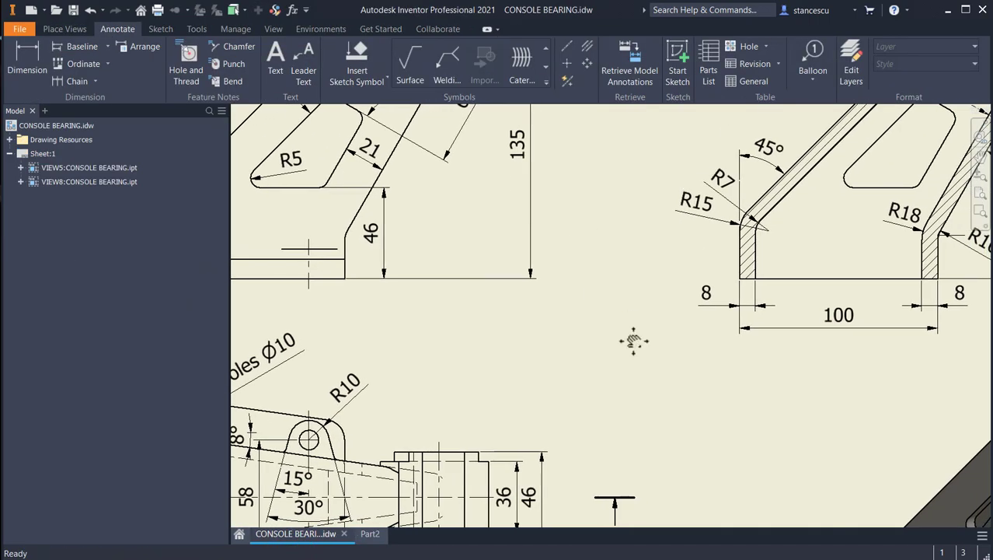
pyautogui.moveTo(634, 341); pyautogui.dragTo(431, 194, button='middle')
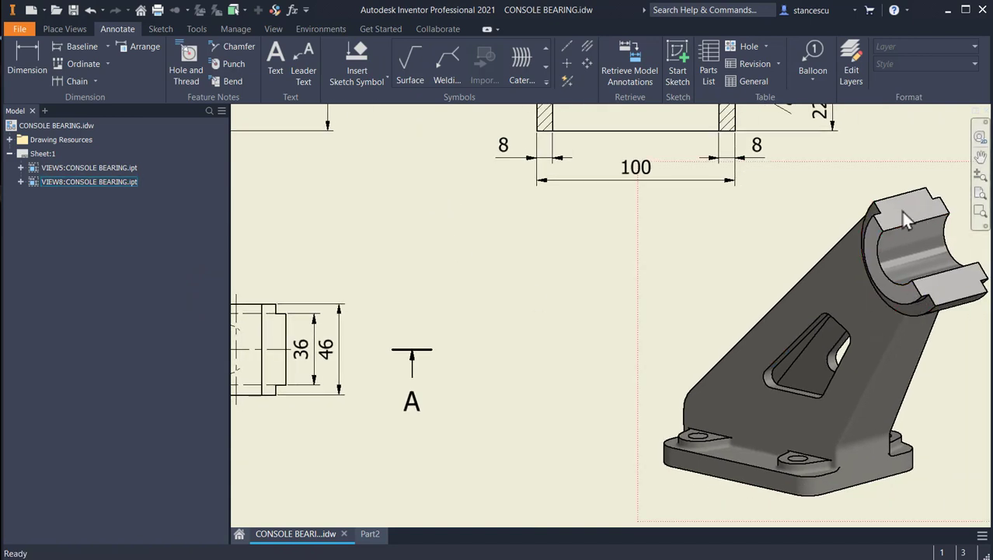
pyautogui.moveTo(668, 287); pyautogui.dragTo(680, 500, button='middle')
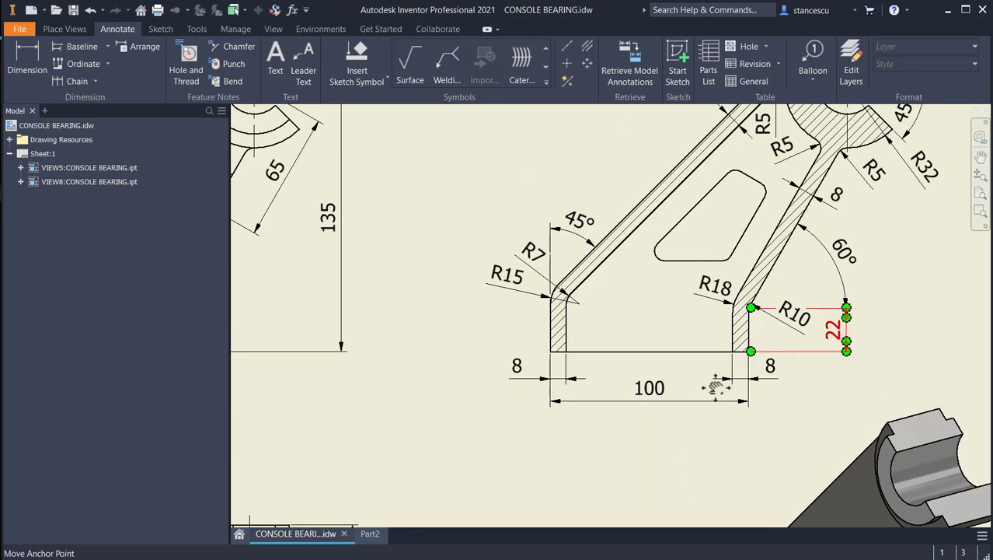
pyautogui.moveTo(716, 386)
pyautogui.mouseDown(button='middle')
pyautogui.moveTo(813, 435)
pyautogui.moveTo(970, 319)
pyautogui.mouseUp(button='middle')
pyautogui.moveTo(739, 404)
pyautogui.mouseDown(button='middle')
pyautogui.moveTo(793, 471)
pyautogui.moveTo(870, 221)
pyautogui.mouseUp(button='middle')
pyautogui.moveTo(802, 239); pyautogui.dragTo(792, 501, button='middle')
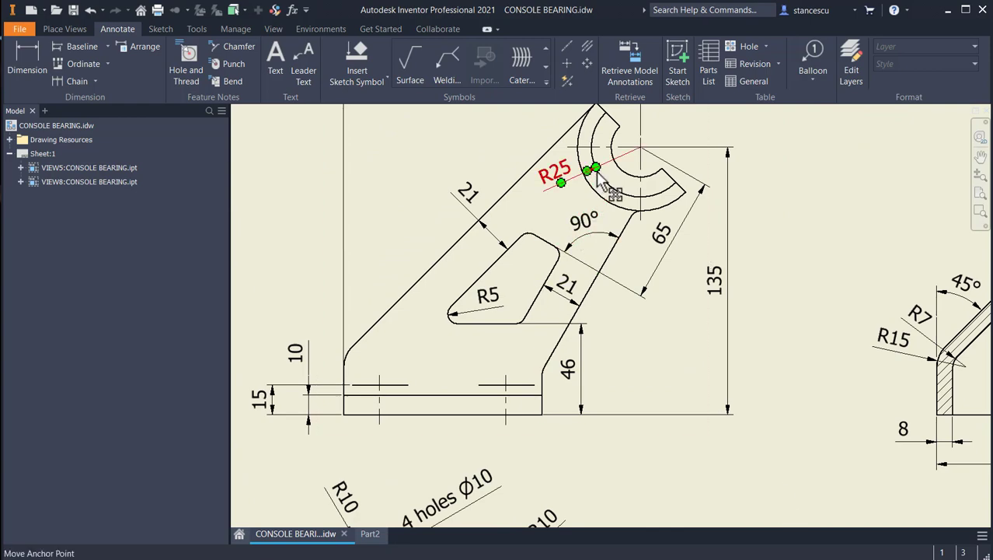
pyautogui.moveTo(720, 436); pyautogui.dragTo(726, 151, button='middle')
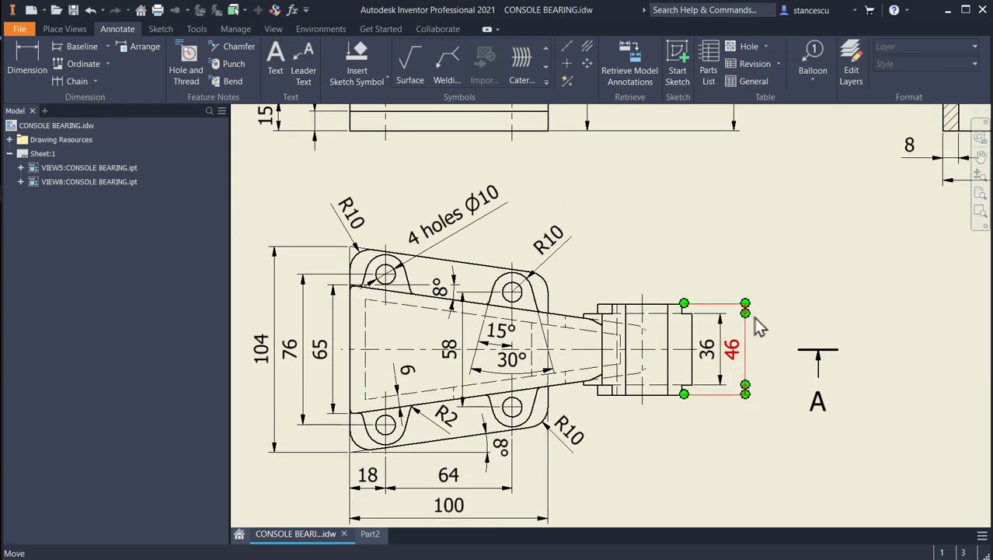
# Switch back to Part2 and start a sketch on the XY Plane with the graphics sliced at that plane
pyautogui.click(370, 533)
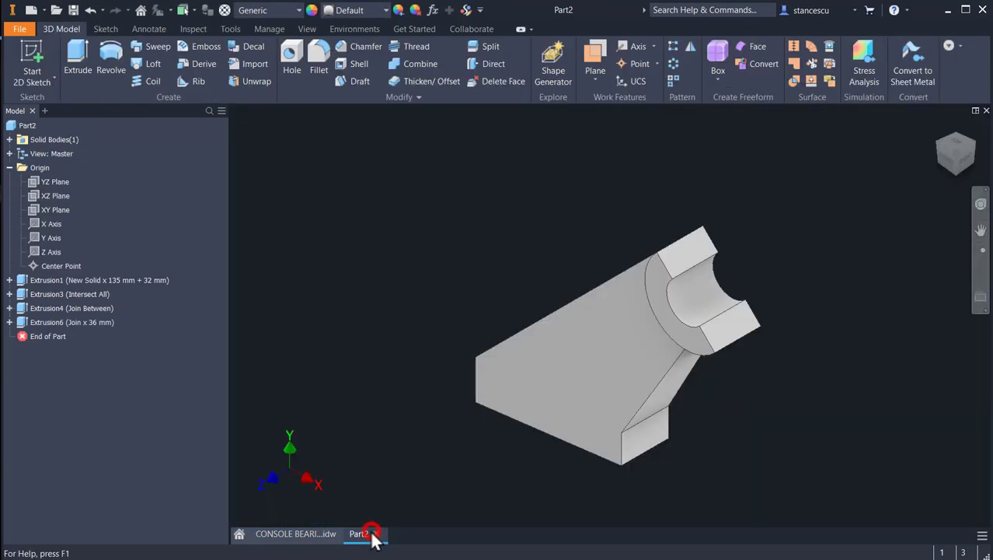
pyautogui.click(35, 208)
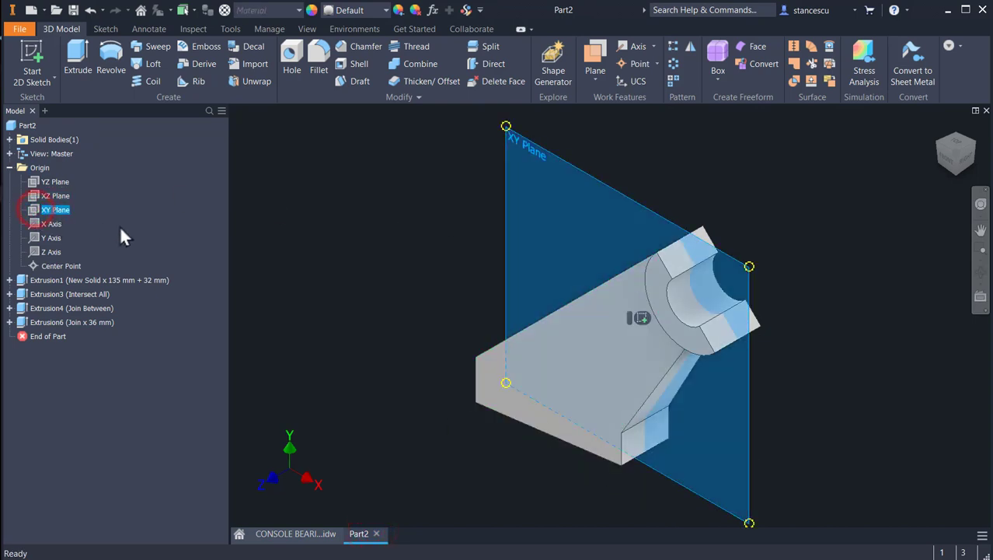
pyautogui.click(640, 318)
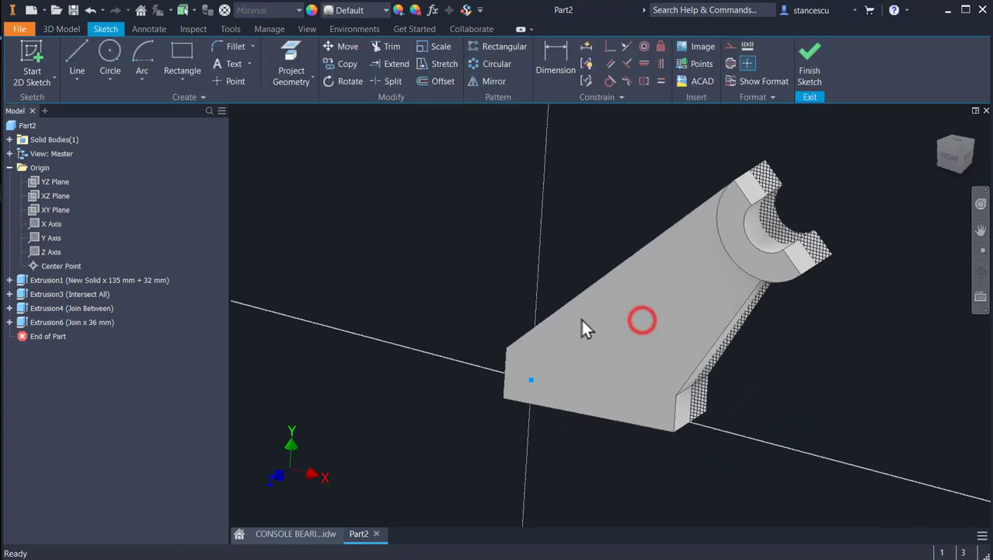
pyautogui.press('F7')
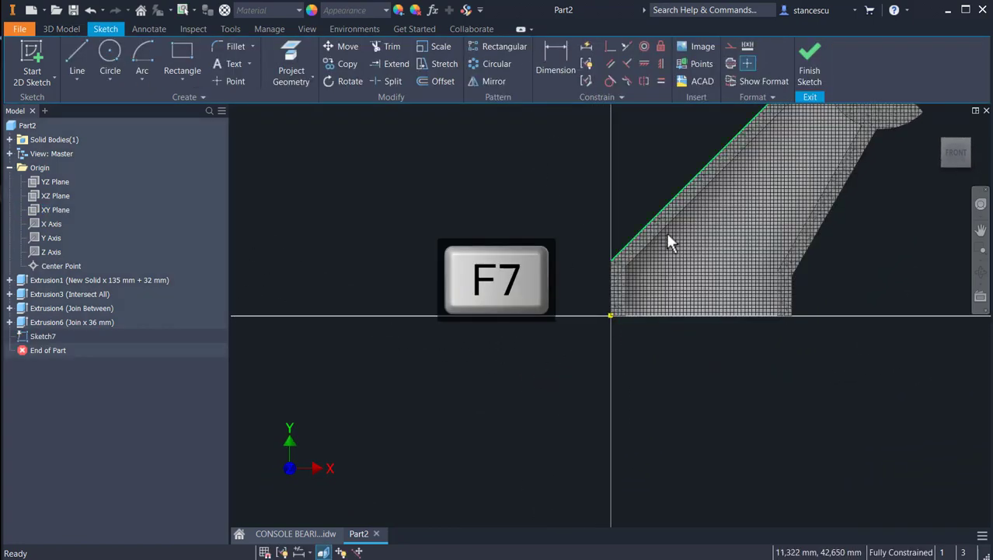
pyautogui.moveTo(708, 232); pyautogui.dragTo(585, 422, button='middle')
pyautogui.scroll(3, 651, 194)
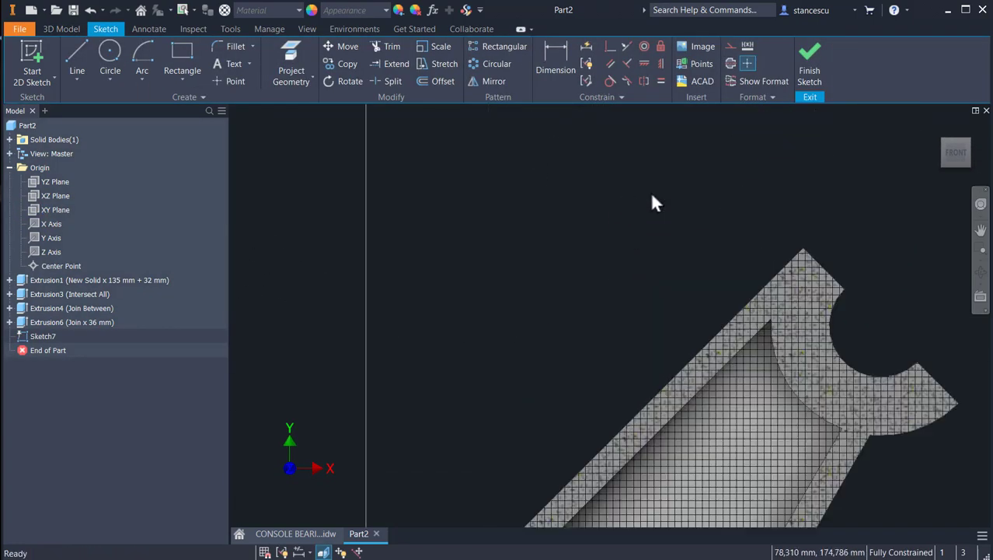
pyautogui.moveTo(649, 201); pyautogui.dragTo(528, 156, button='middle')
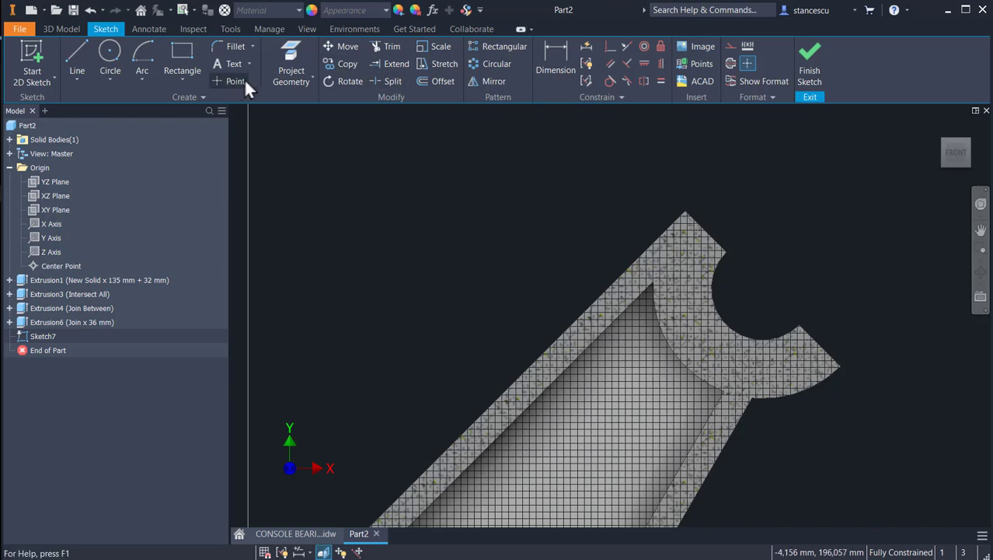
# Project the half-ring's inner bore arc and draw a concentric arc between its two end faces, midway through the ring's thickness
pyautogui.click(287, 52)
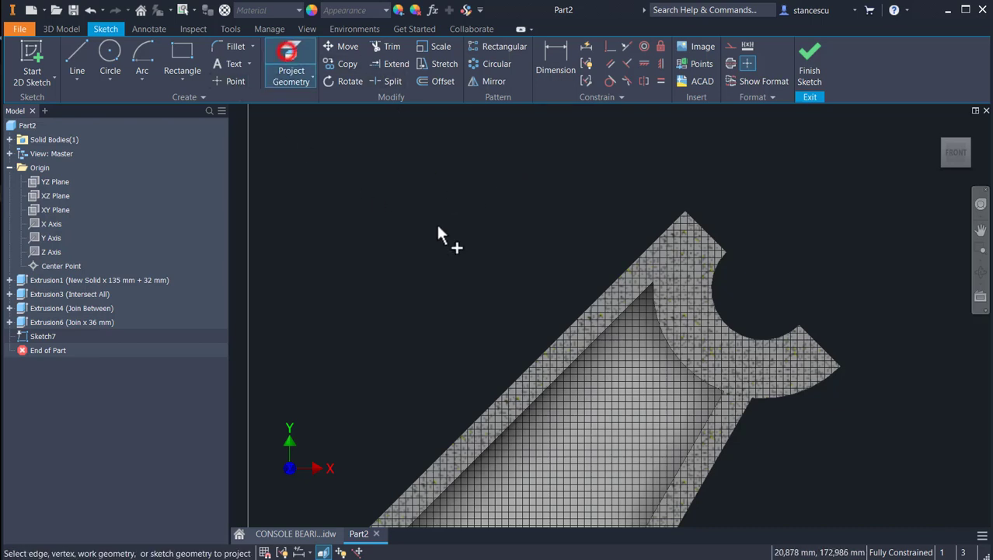
pyautogui.click(712, 288)
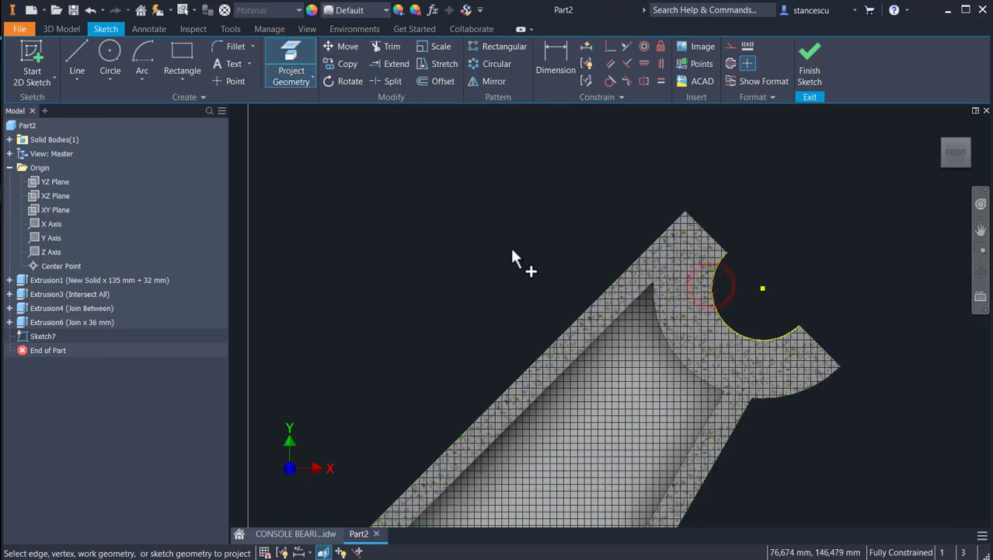
pyautogui.click(141, 54)
pyautogui.click(762, 288)
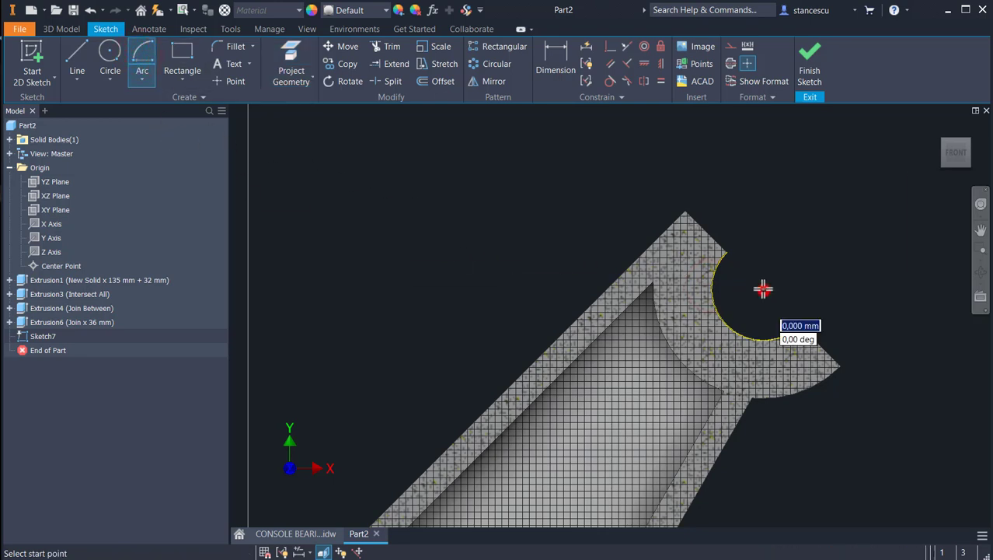
pyautogui.click(708, 234)
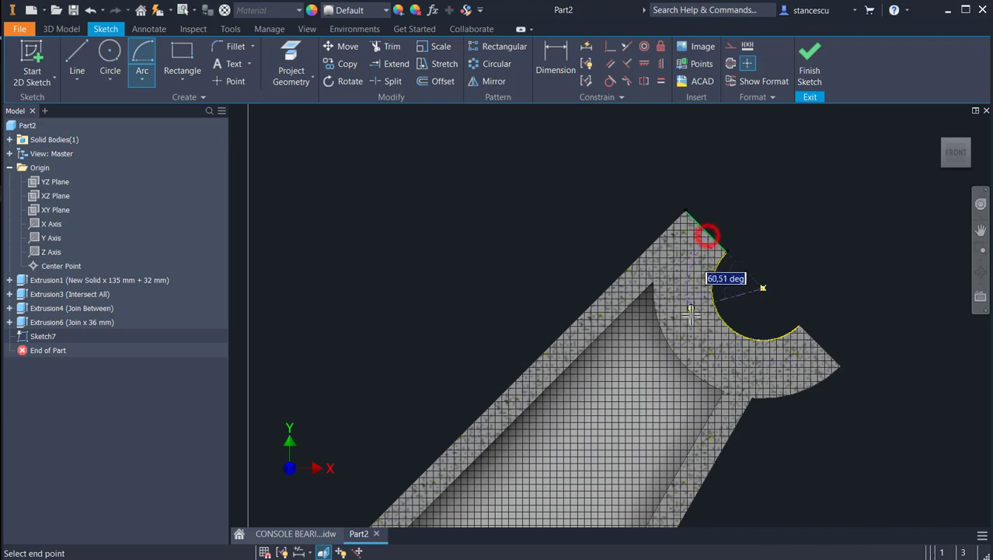
pyautogui.click(820, 346)
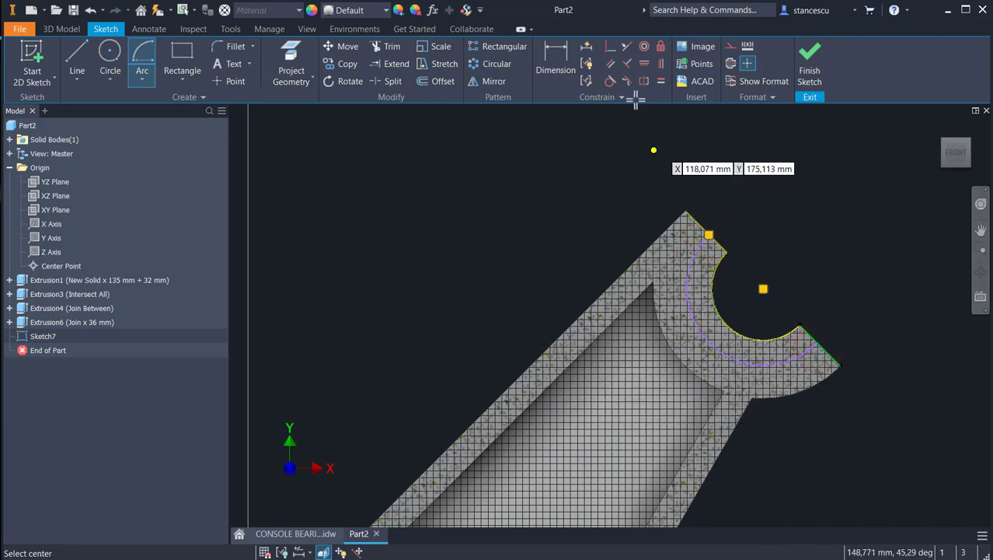
# Dimension the new concentric arc with a radius of 25 mm
pyautogui.click(550, 70)
pyautogui.click(687, 302)
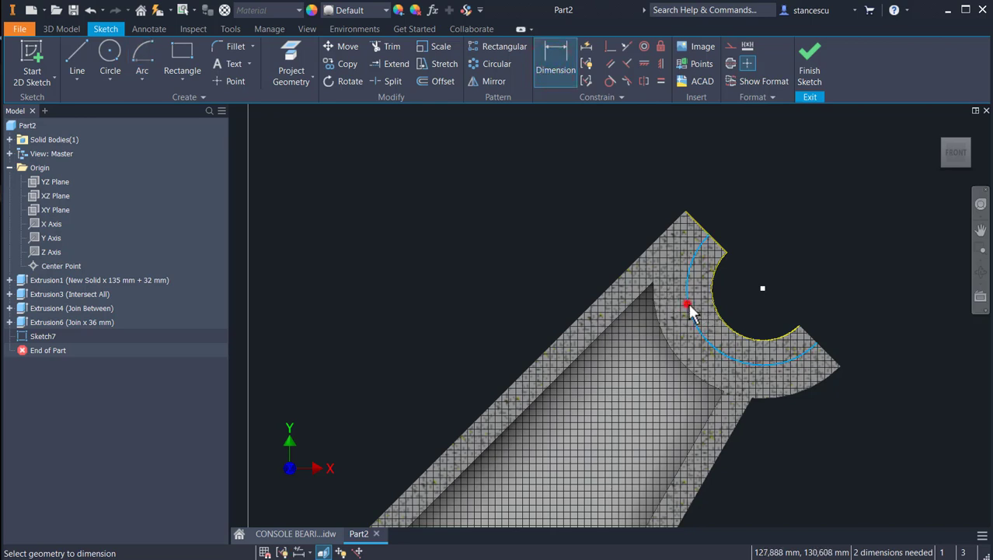
pyautogui.click(740, 295)
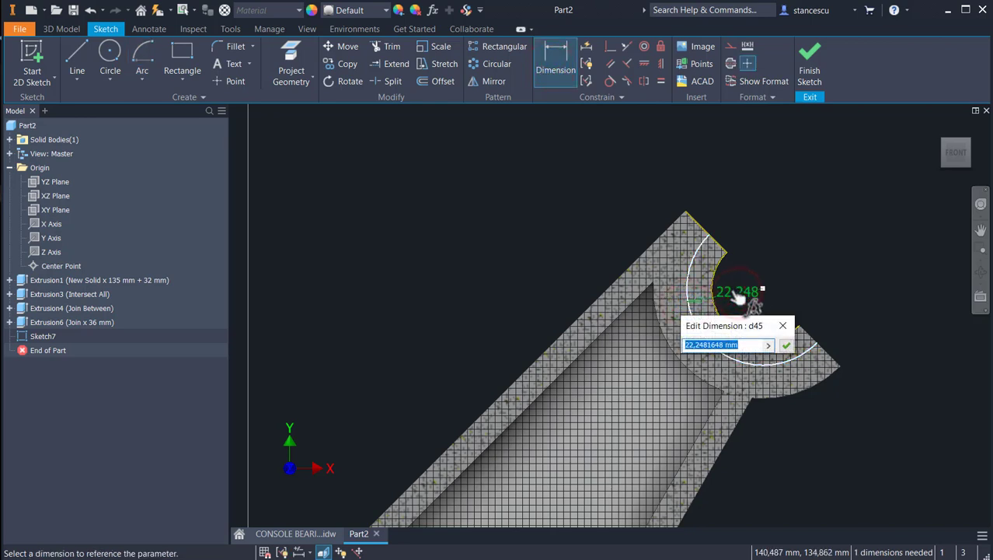
pyautogui.write('25')
pyautogui.press('Return')
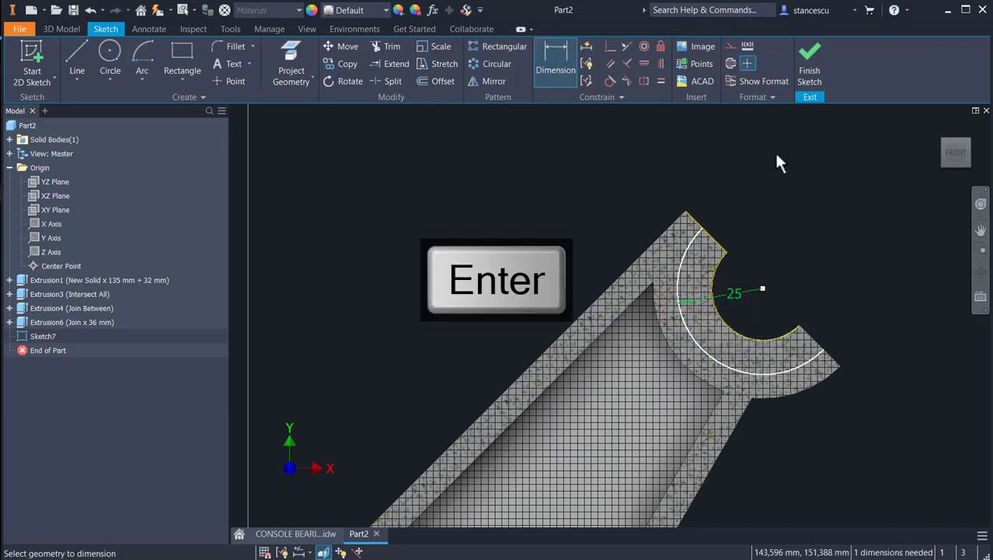
# Close the band profile with a line at each end between the 25 mm arc and the bore arc, and finish the sketch
pyautogui.scroll(-3, 776, 159)
pyautogui.click(77, 58)
pyautogui.scroll(2, 697, 183)
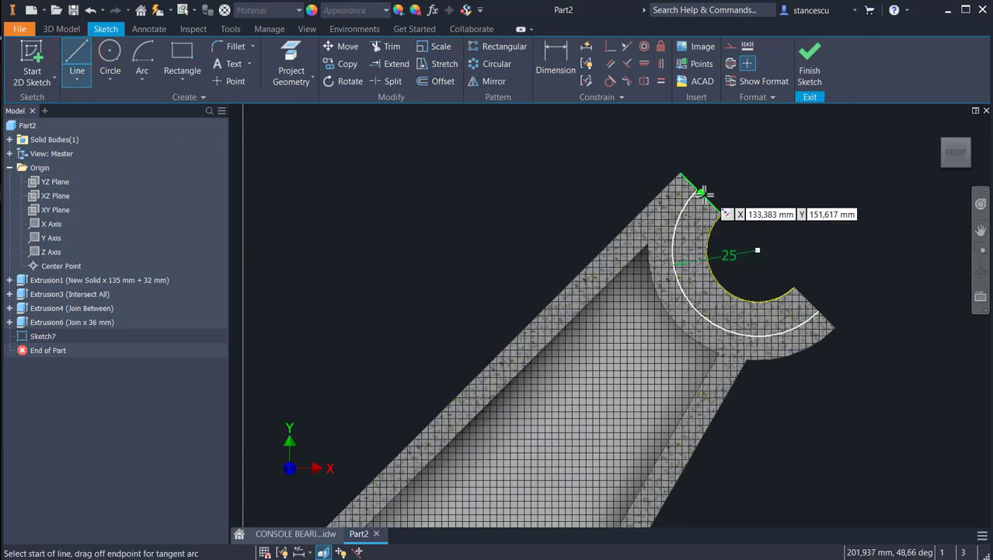
pyautogui.click(698, 192)
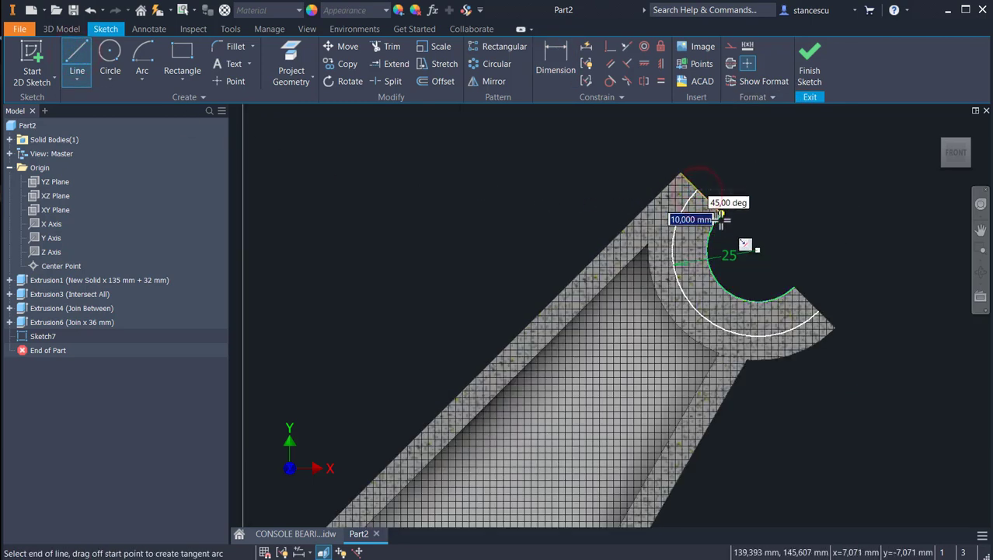
pyautogui.click(722, 218)
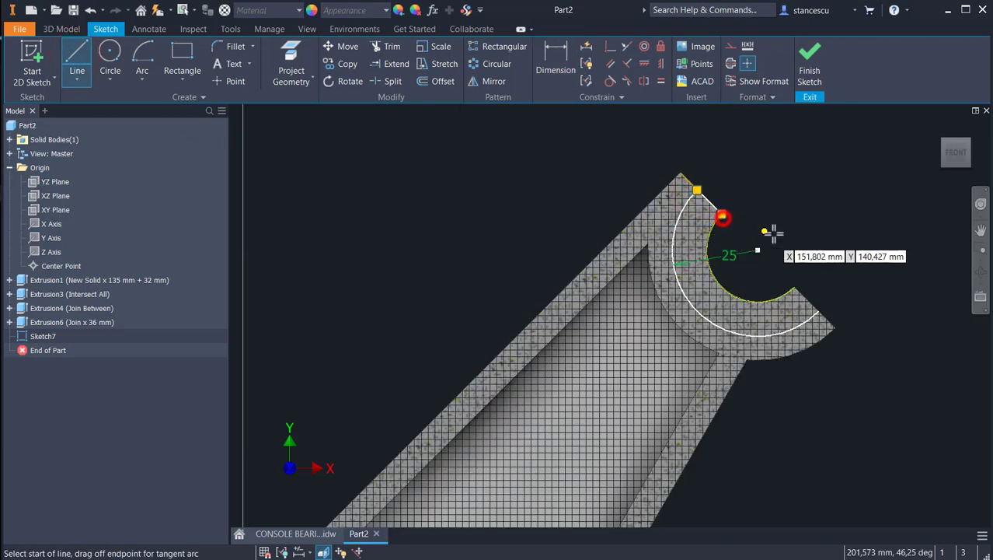
pyautogui.click(791, 288)
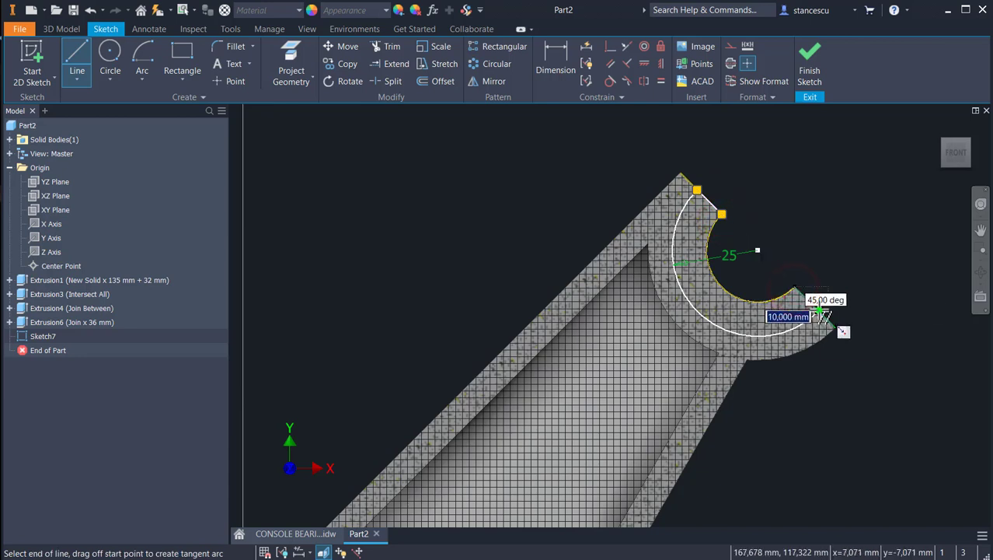
pyautogui.click(818, 64)
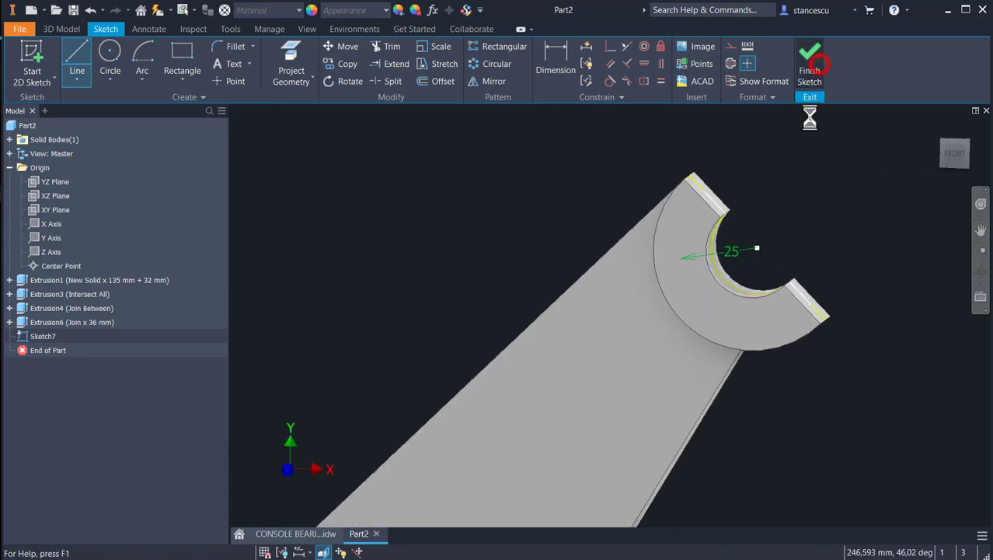
# Extrude the R25 band profile symmetrically by 46 mm, joining it to the body
pyautogui.click(75, 59)
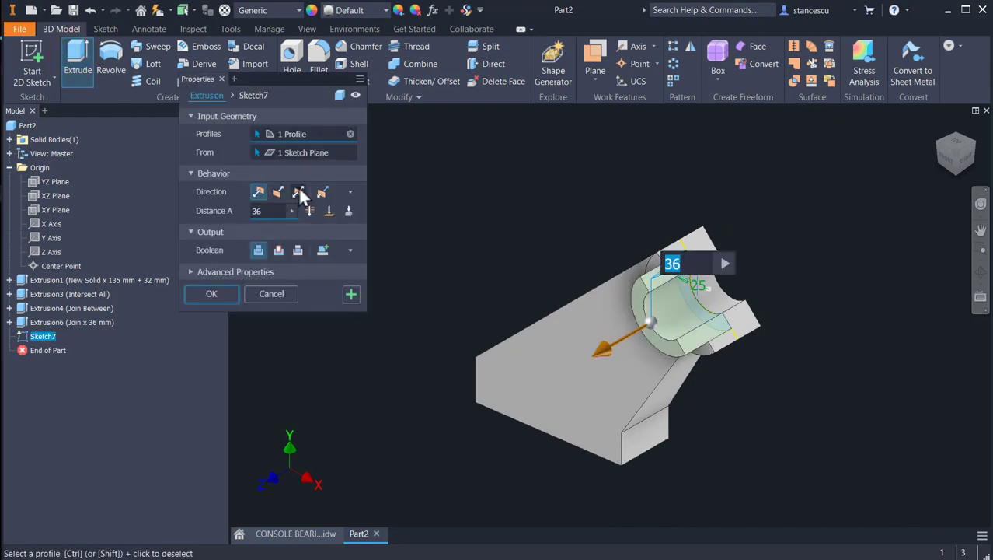
pyautogui.click(300, 192)
pyautogui.click(270, 211)
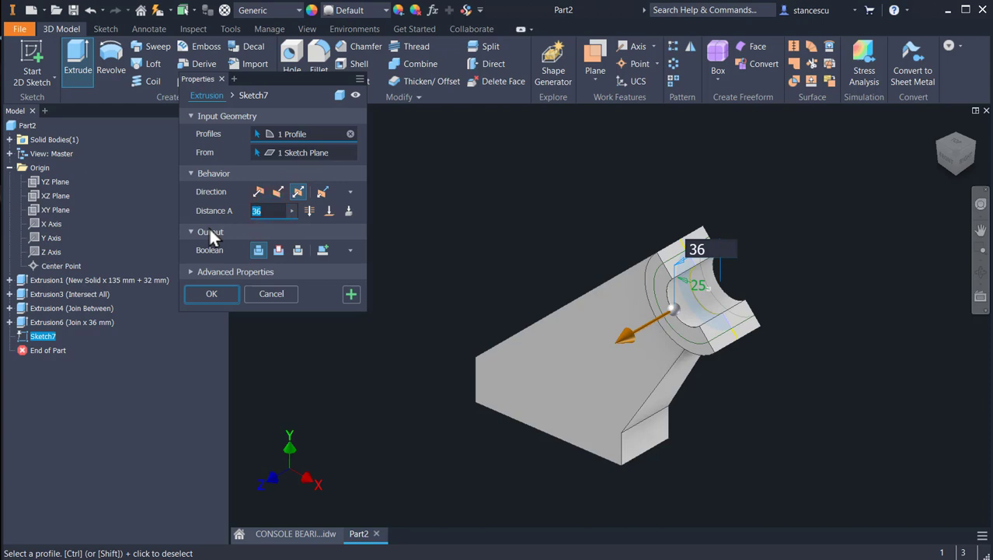
pyautogui.write('46')
pyautogui.press('Return')
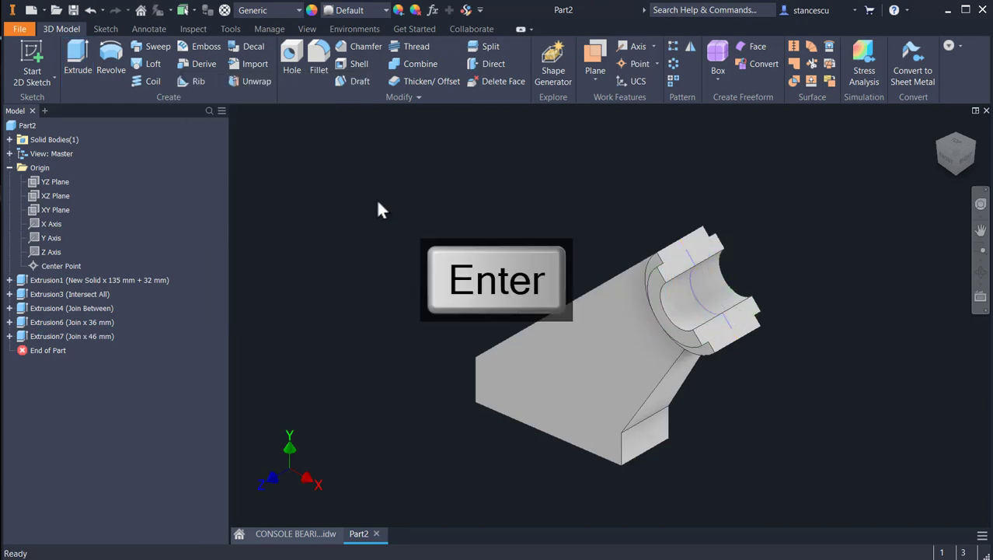
# Examine the CONSOLE BEARING drawing's section A-A and top view for the fillet radii of the walls and base
pyautogui.click(281, 534)
pyautogui.moveTo(732, 302); pyautogui.dragTo(645, 495, button='middle')
pyautogui.moveTo(666, 355); pyautogui.dragTo(520, 486, button='middle')
pyautogui.scroll(-3, 586, 377)
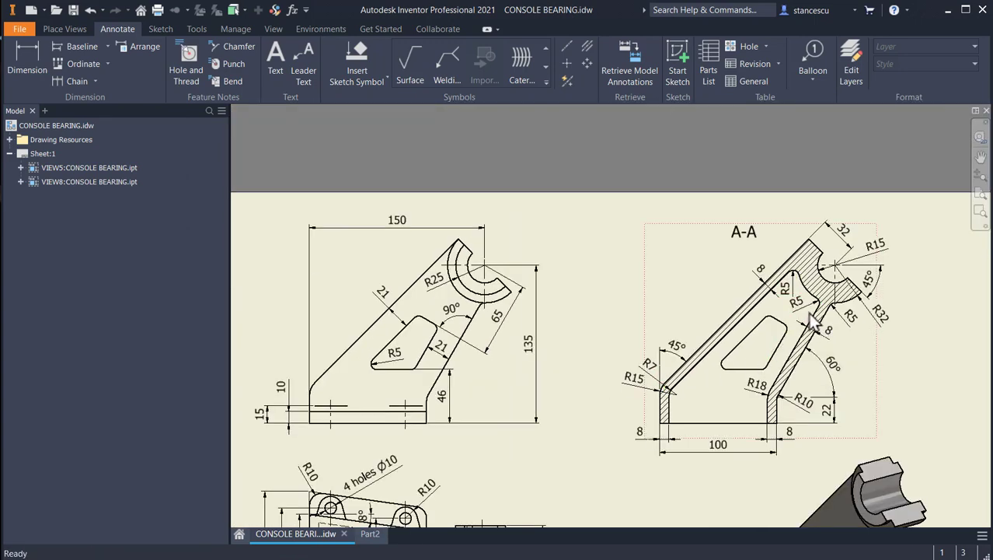
pyautogui.click(838, 311)
pyautogui.moveTo(839, 308); pyautogui.dragTo(814, 311)
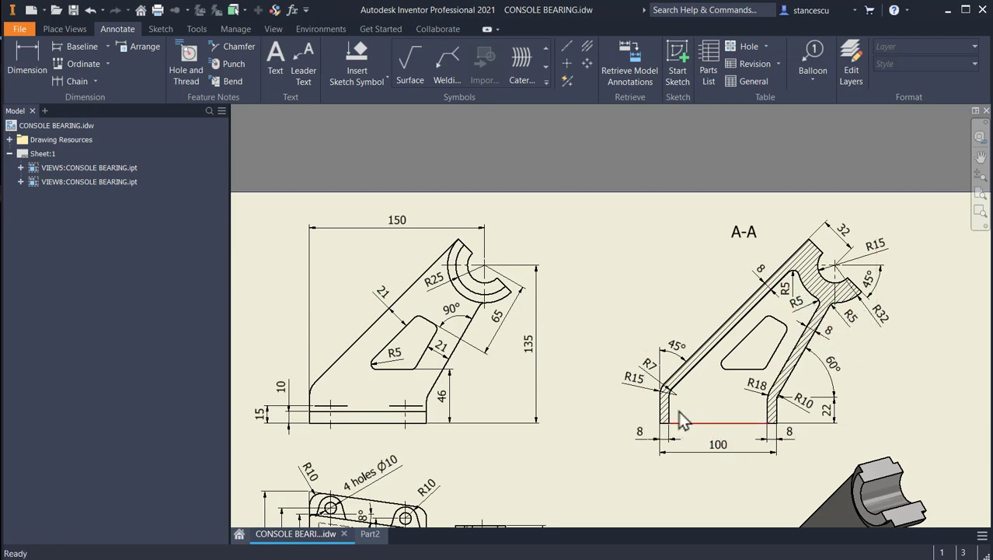
pyautogui.click(643, 392)
pyautogui.moveTo(636, 389)
pyautogui.mouseDown()
pyautogui.moveTo(652, 396)
pyautogui.moveTo(639, 379)
pyautogui.mouseUp()
pyautogui.moveTo(756, 397); pyautogui.dragTo(802, 404)
pyautogui.moveTo(577, 459)
pyautogui.mouseDown(button='middle')
pyautogui.moveTo(612, 386)
pyautogui.moveTo(605, 327)
pyautogui.moveTo(623, 381)
pyautogui.mouseUp(button='middle')
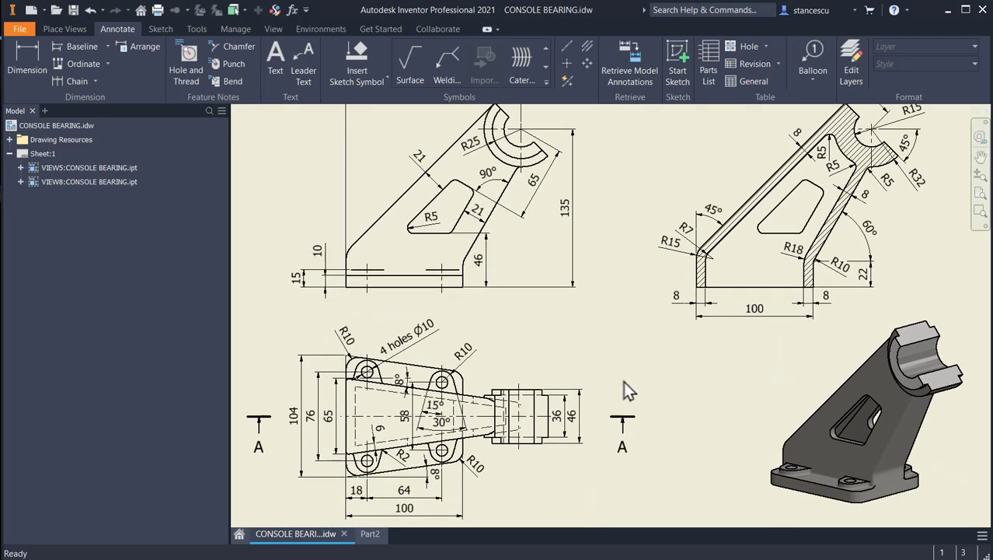
# Switch back to Part2 and fillet the outer edge between the short vertical wall and the sloped wall with a 10 mm radius
pyautogui.click(369, 535)
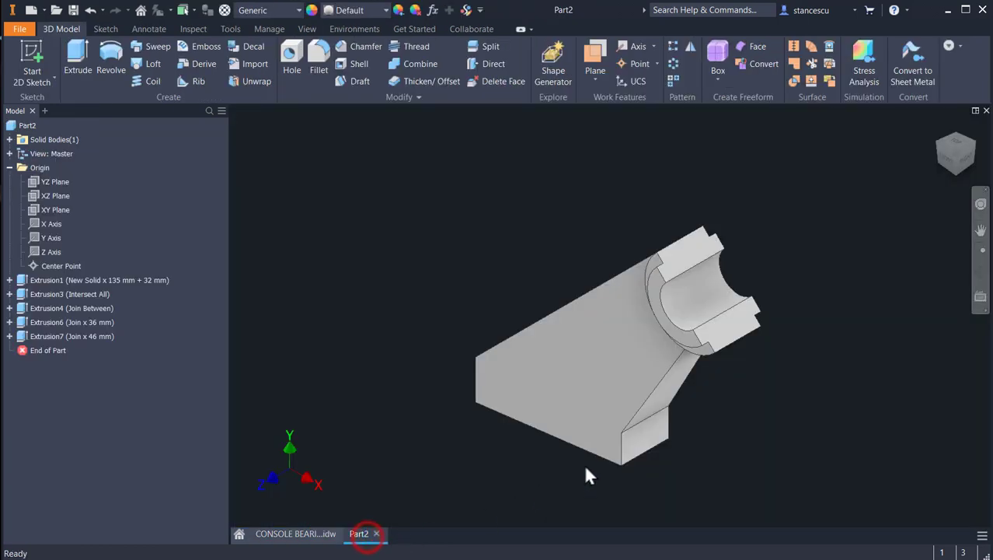
pyautogui.click(655, 418)
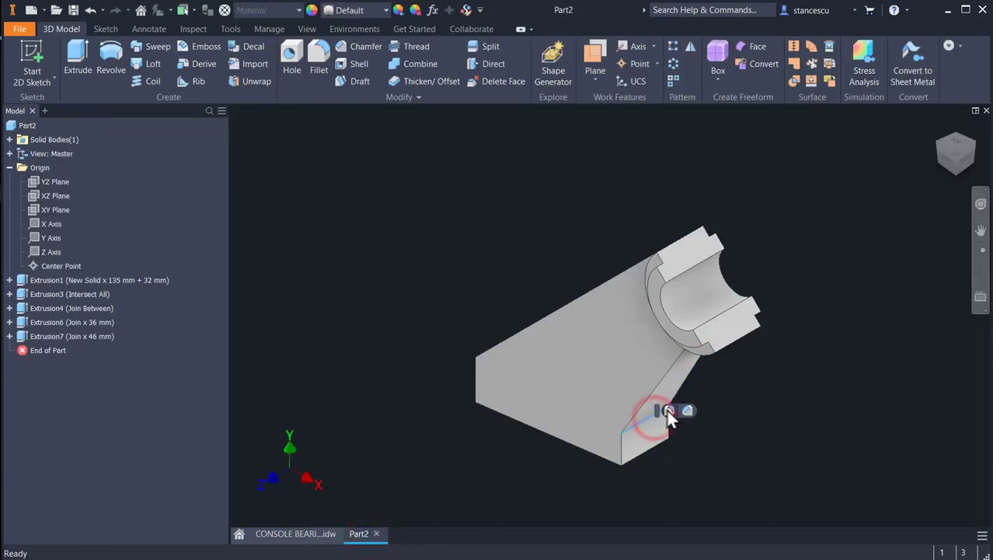
pyautogui.click(668, 410)
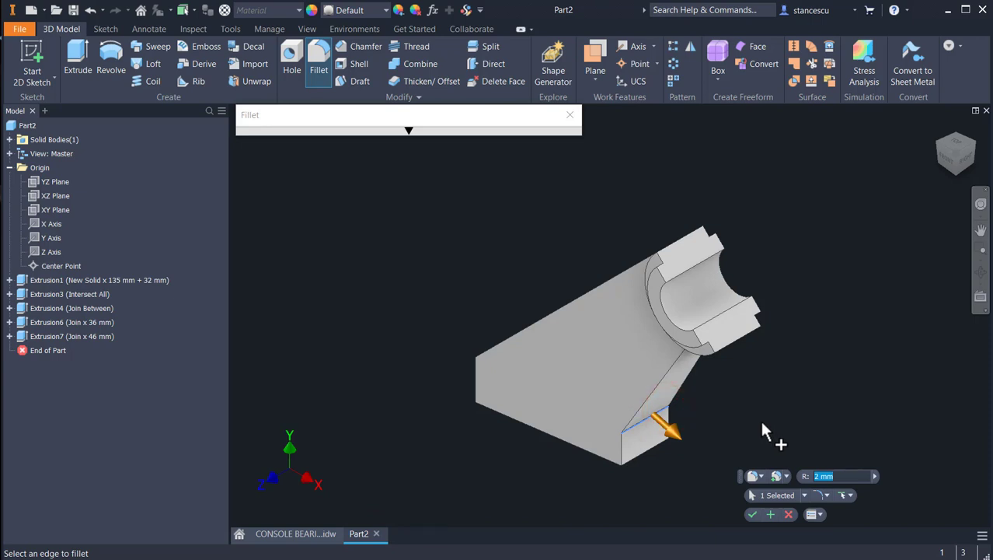
pyautogui.write('10')
pyautogui.keyDown('shift'); pyautogui.moveTo(701, 483); pyautogui.dragTo(835, 430, button='middle'); pyautogui.keyUp('shift')
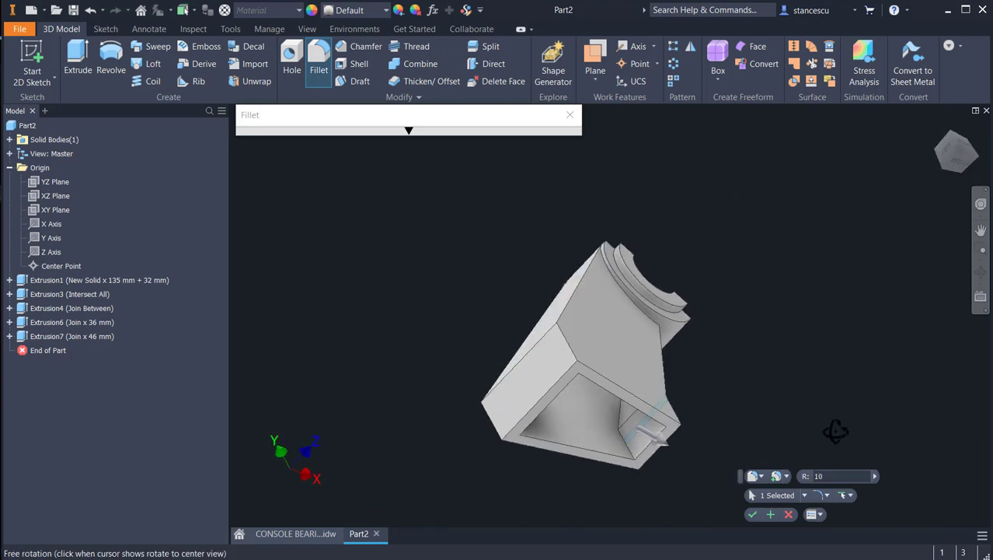
pyautogui.click(770, 513)
# Fillet the matching inner edge of that wall bend inside the cavity with an 18 mm radius
pyautogui.click(628, 415)
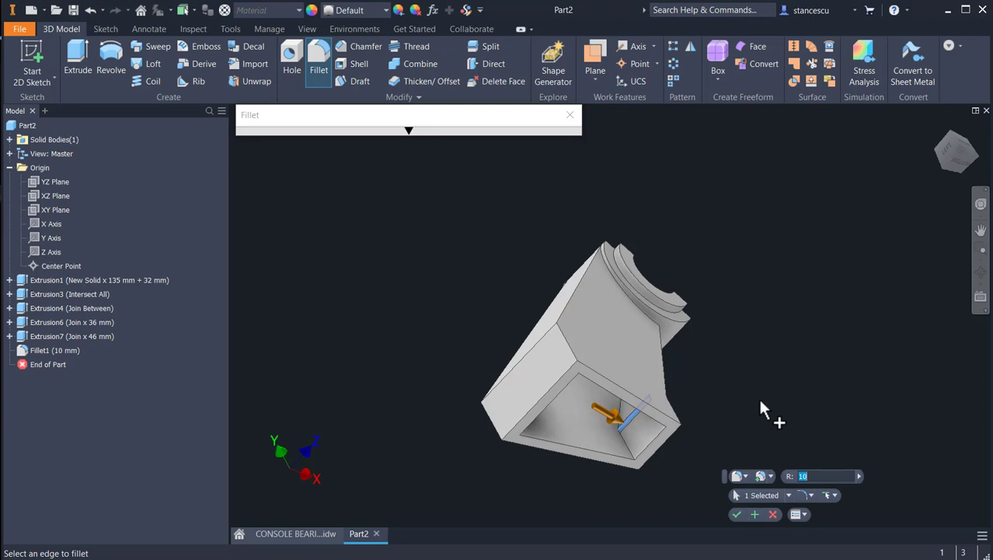
pyautogui.write('18')
pyautogui.click(754, 514)
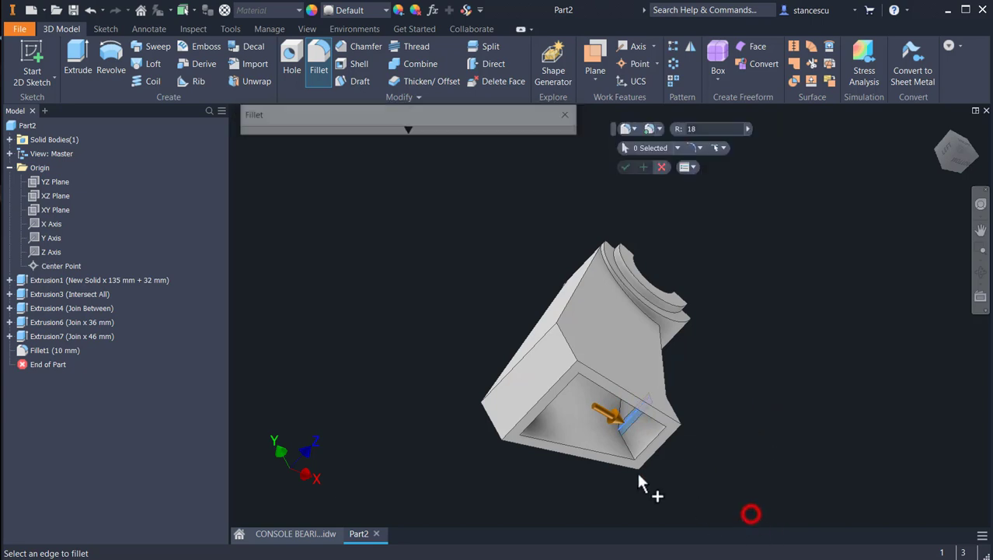
# Apply a 15 mm fillet to the outer edge where the 45° sloping wall meets the short vertical wall
pyautogui.click(529, 350)
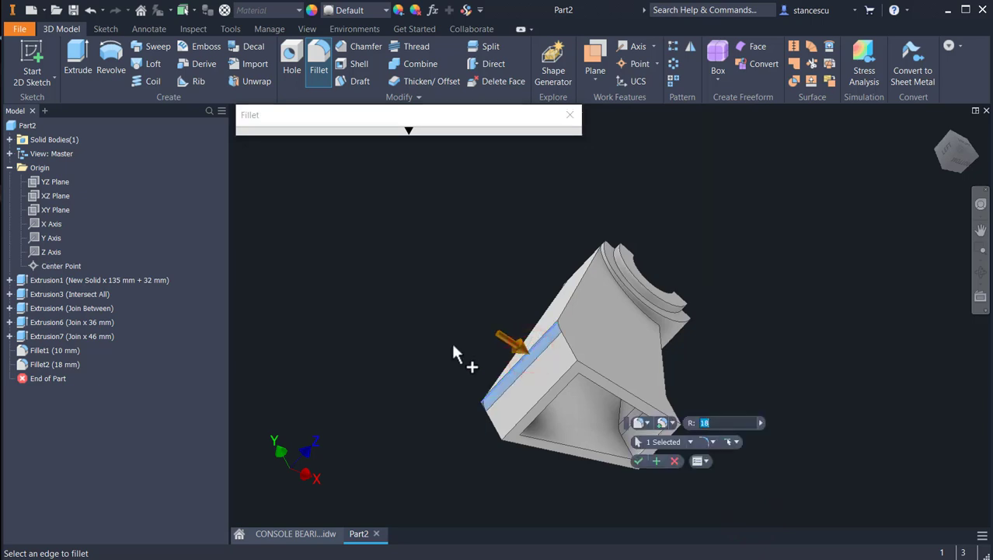
pyautogui.write('15')
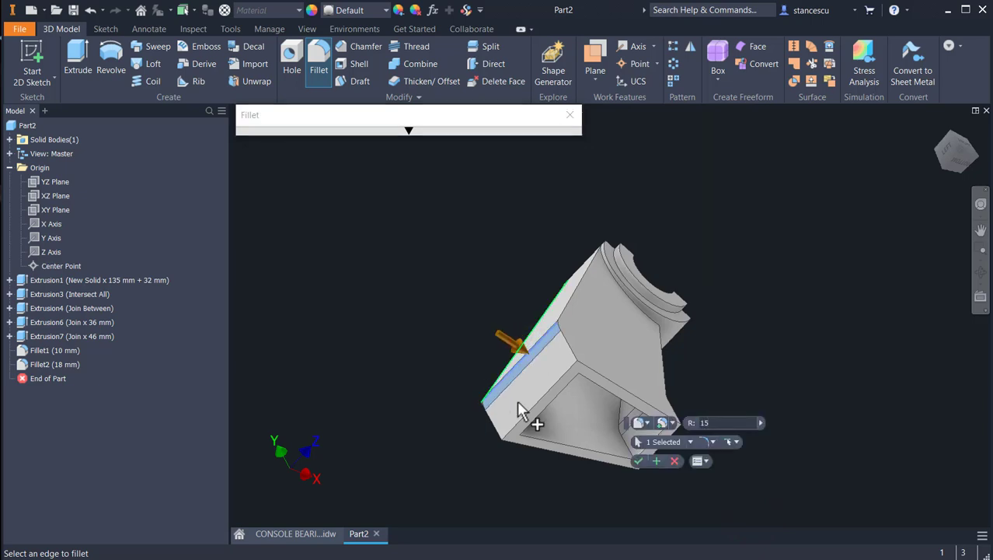
pyautogui.click(656, 461)
# Apply a 7 mm fillet to the matching inner edge between the sloping wall and the vertical wall
pyautogui.keyDown('shift'); pyautogui.moveTo(605, 499); pyautogui.dragTo(514, 456, button='middle'); pyautogui.keyUp('shift')
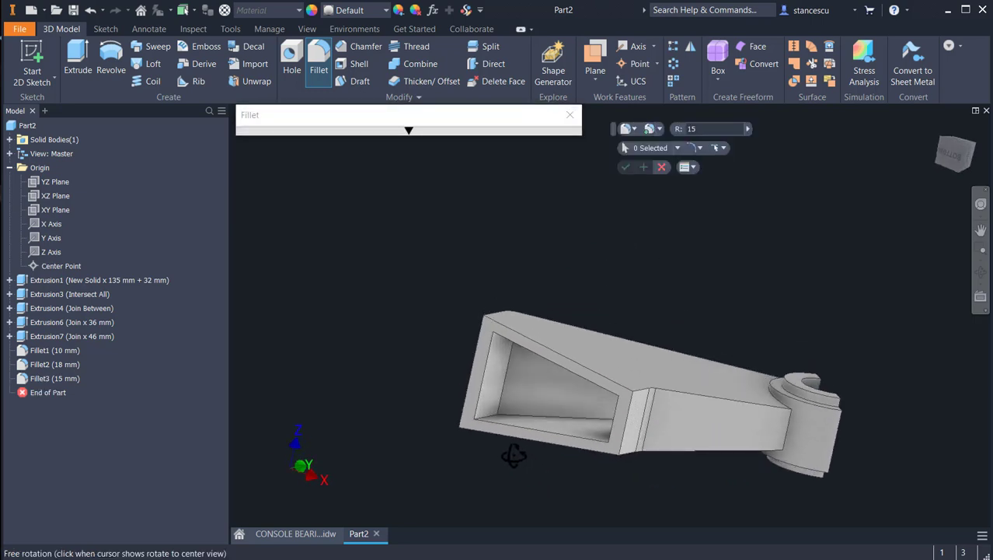
pyautogui.click(506, 388)
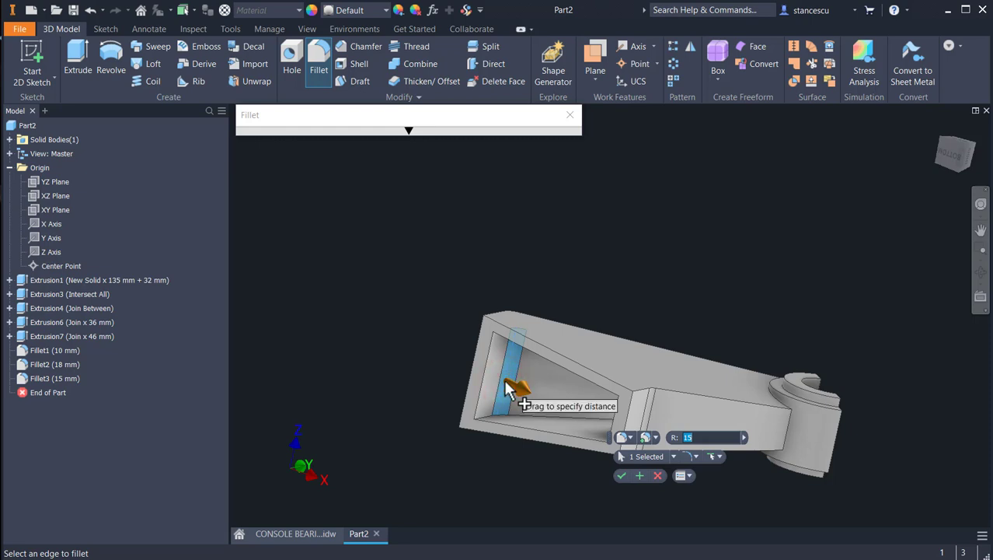
pyautogui.moveTo(506, 389); pyautogui.dragTo(517, 482)
pyautogui.keyDown('shift'); pyautogui.moveTo(517, 482); pyautogui.dragTo(598, 476, button='middle'); pyautogui.keyUp('shift')
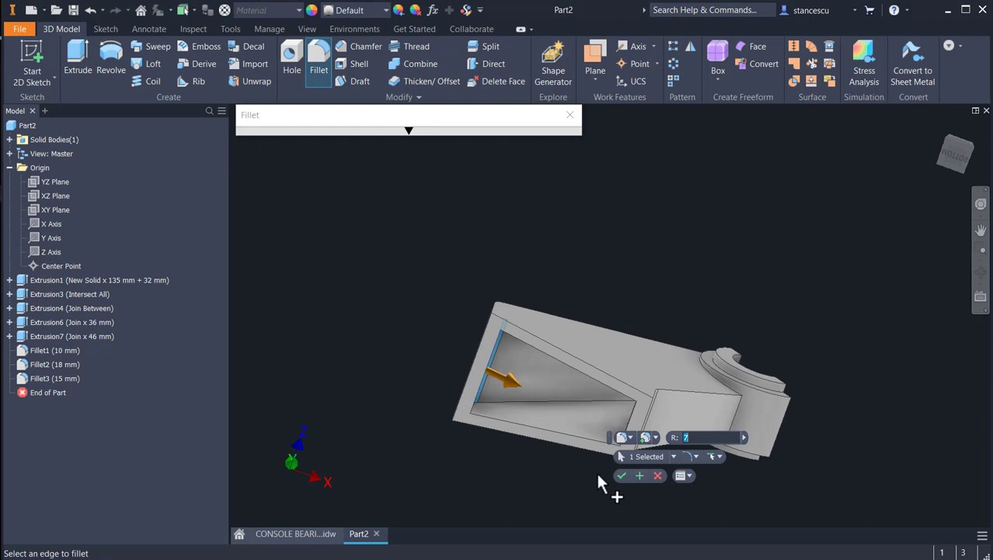
pyautogui.click(638, 475)
# Fillet the outer edge beneath the bearing seat and the two inner cavity edges near the bearing with a 5 mm radius
pyautogui.click(730, 420)
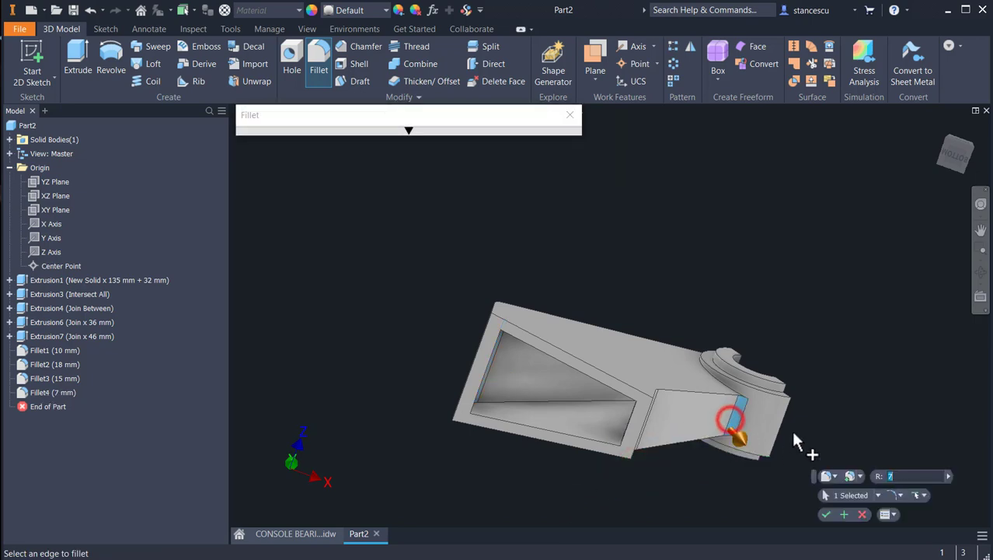
pyautogui.write('5')
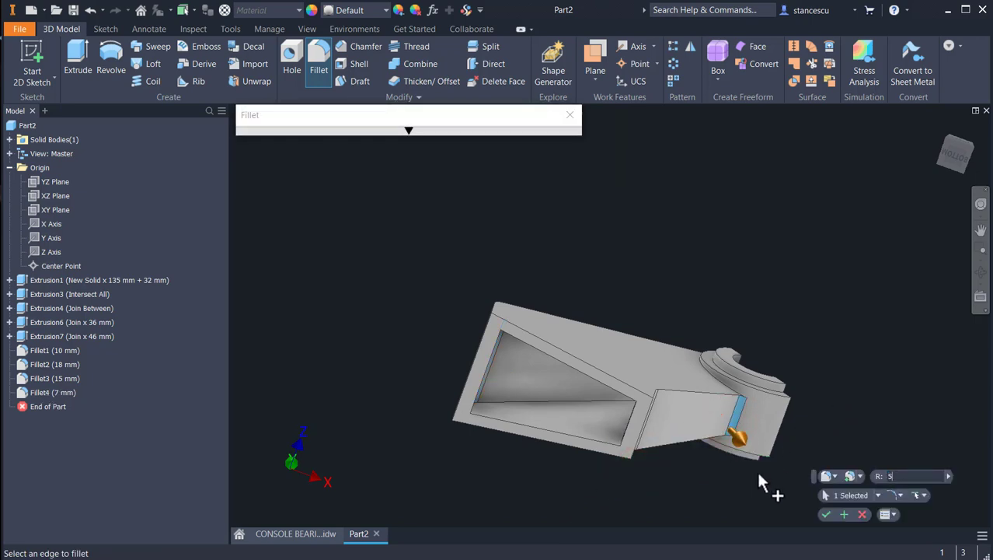
pyautogui.keyDown('shift'); pyautogui.moveTo(694, 489); pyautogui.dragTo(736, 484, button='middle'); pyautogui.keyUp('shift')
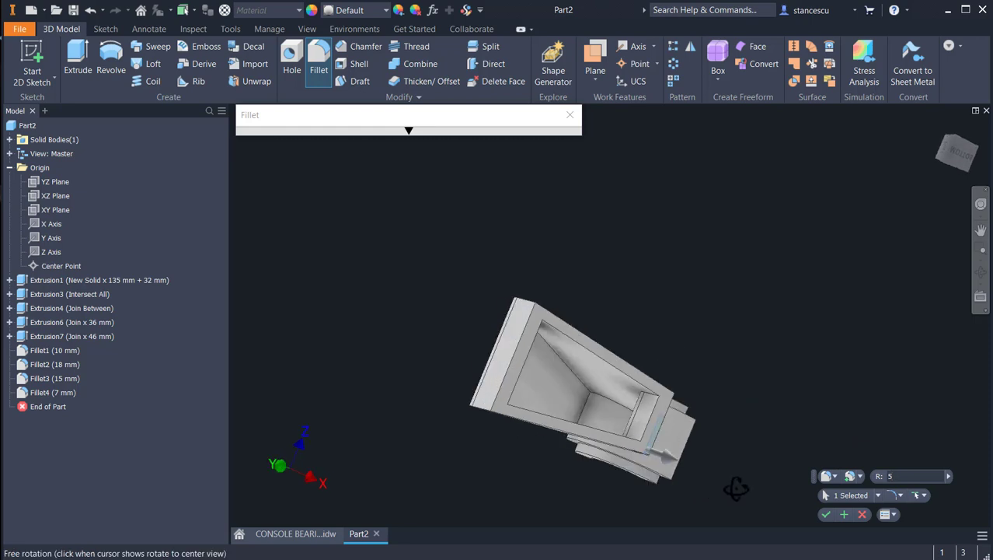
pyautogui.click(593, 422)
pyautogui.moveTo(594, 424)
pyautogui.keyDown('shift'); pyautogui.mouseDown(button='middle')
pyautogui.moveTo(582, 415)
pyautogui.moveTo(609, 425)
pyautogui.mouseUp(button='middle'); pyautogui.keyUp('shift')
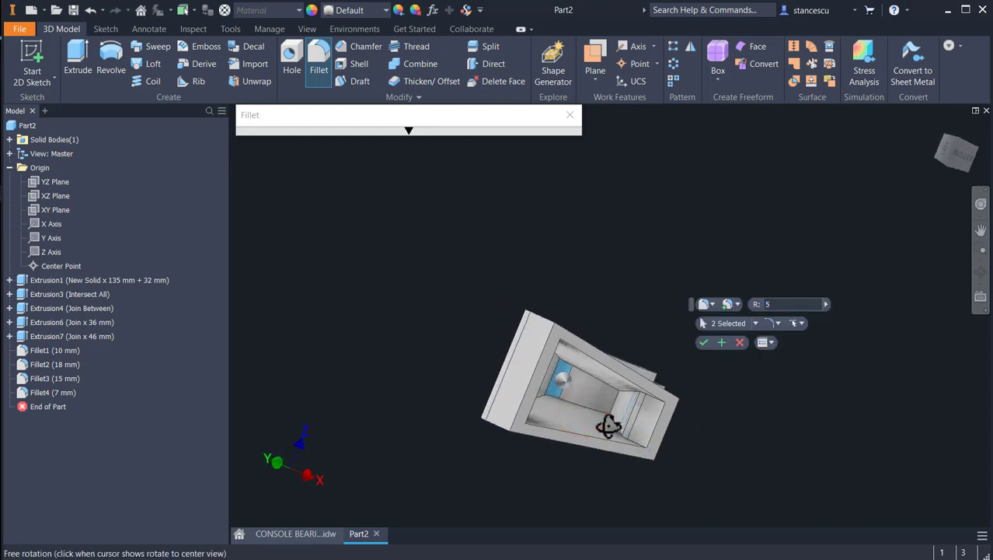
pyautogui.click(620, 414)
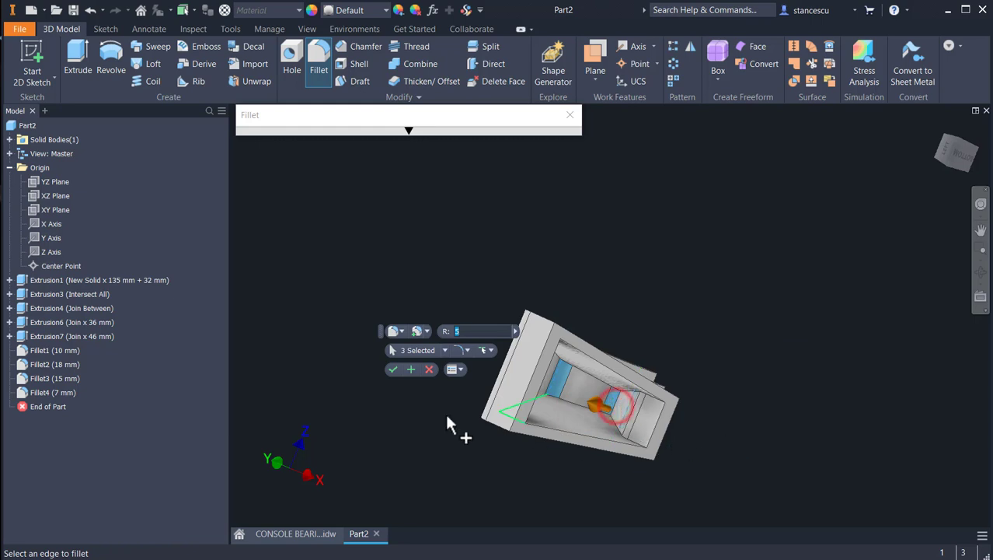
pyautogui.click(392, 370)
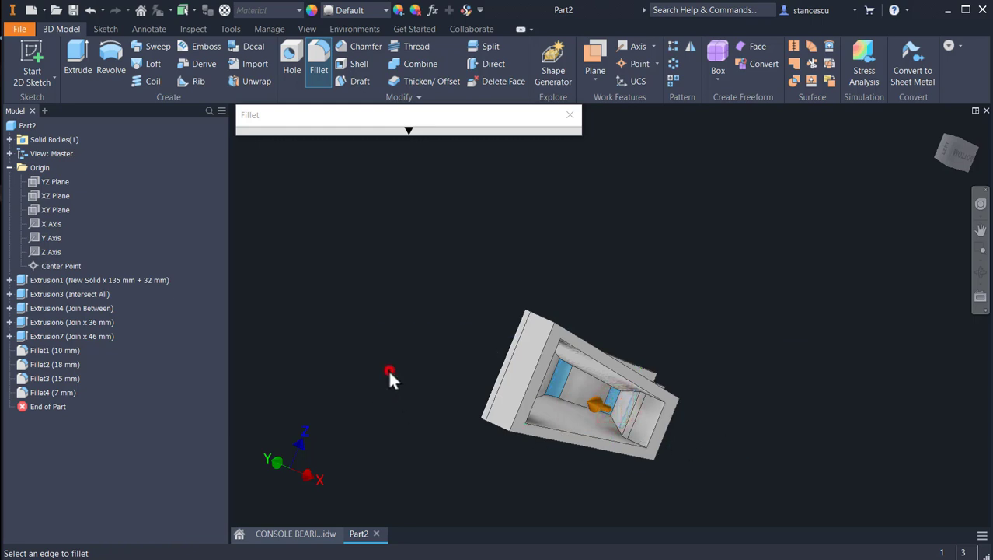
pyautogui.click(712, 348)
pyautogui.press('F6')
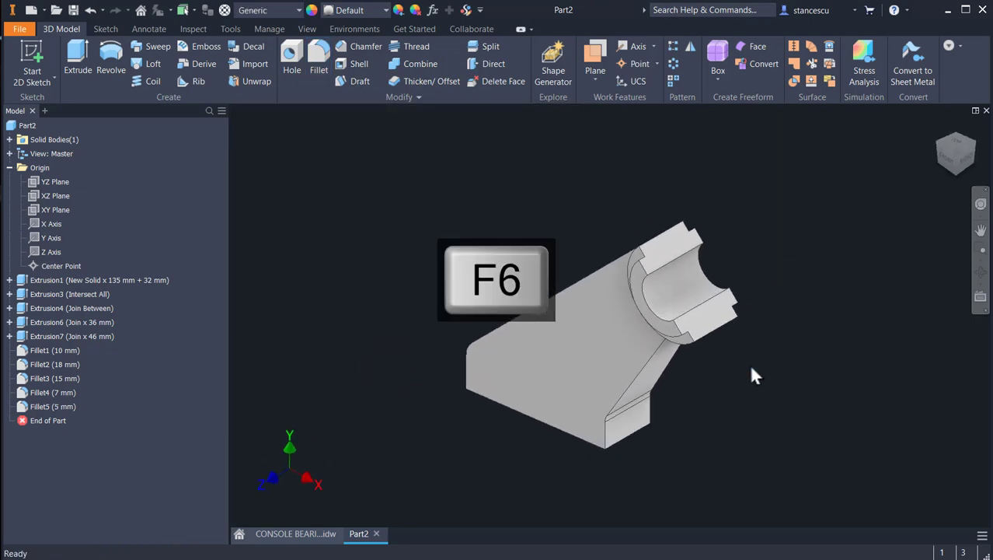
# Check the side window's dimensions in the CONSOLE BEARING drawing and start a sketch on Part2's XY Plane with the graphics sliced
pyautogui.click(320, 534)
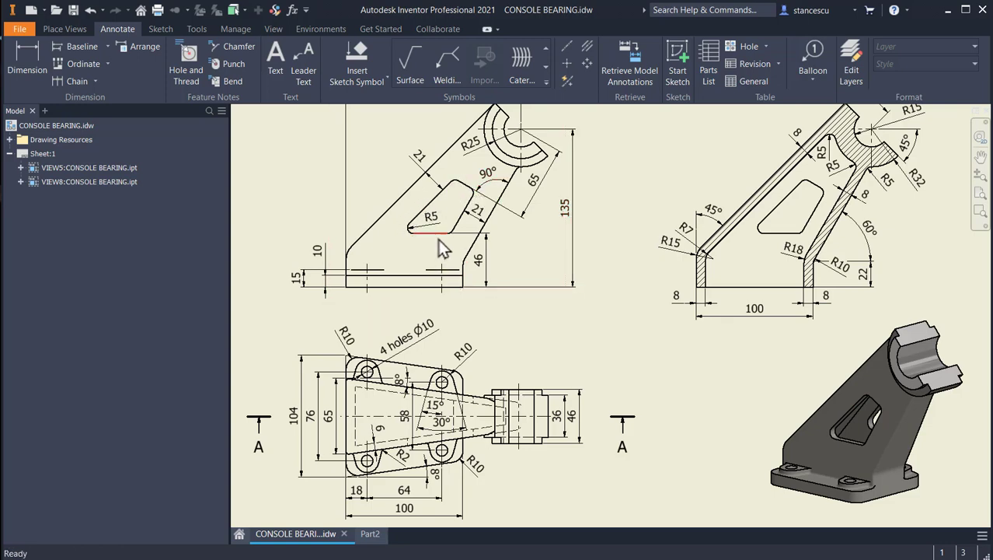
pyautogui.moveTo(443, 247); pyautogui.dragTo(426, 297, button='middle')
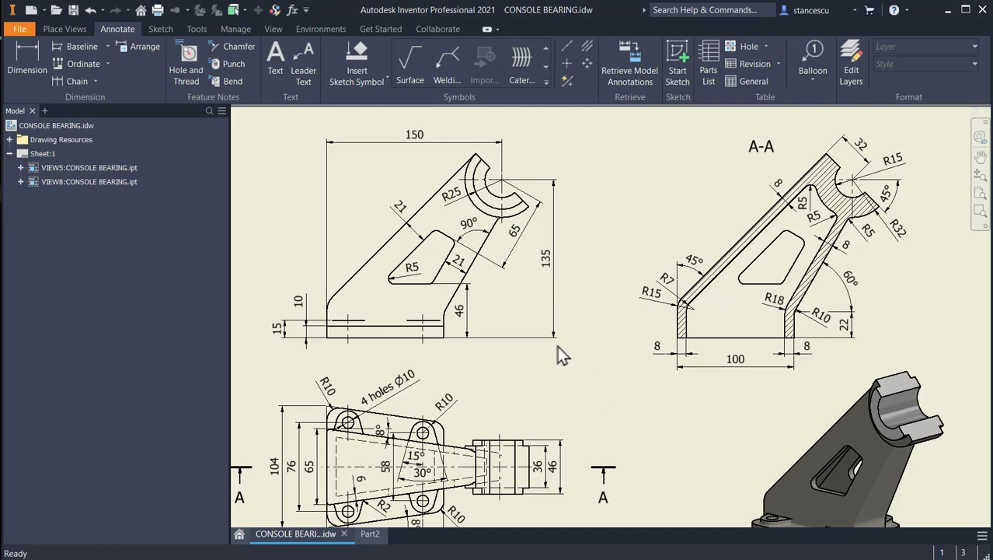
pyautogui.click(368, 534)
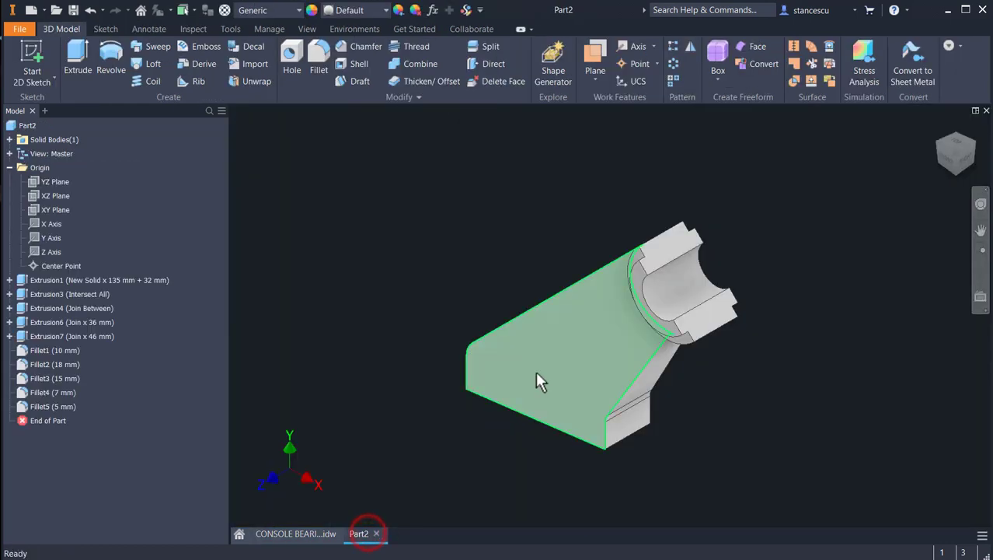
pyautogui.click(34, 206)
pyautogui.click(622, 309)
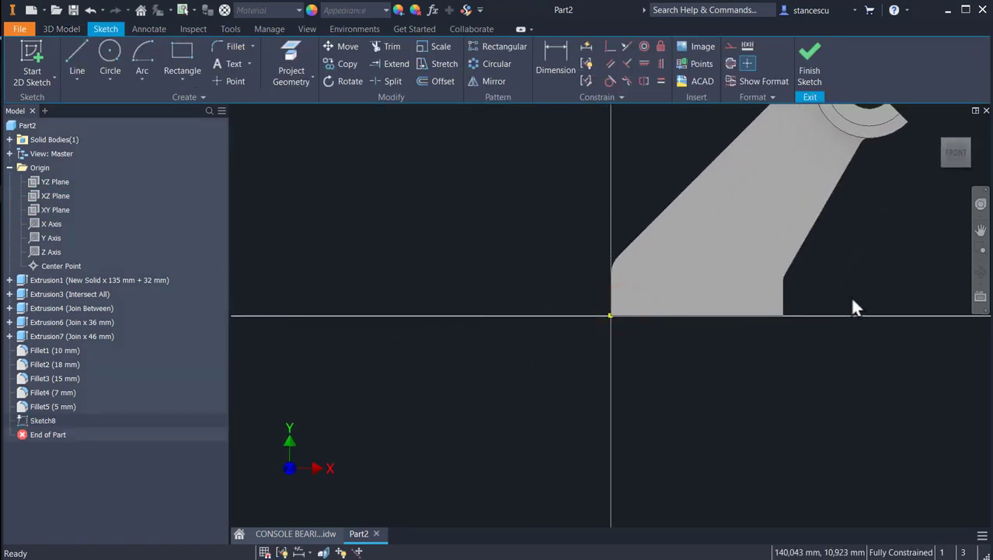
pyautogui.press('F7')
pyautogui.moveTo(844, 265); pyautogui.dragTo(690, 420, button='middle')
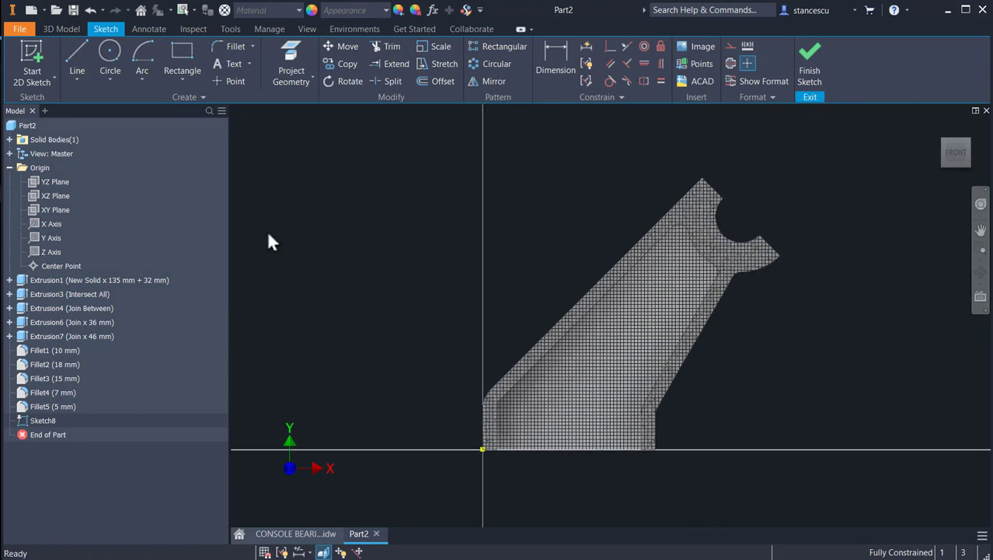
# Sketch a closed four-sided window profile inside the hollow arm, with a horizontal base and a sloping long side about 43 mm long
pyautogui.click(73, 56)
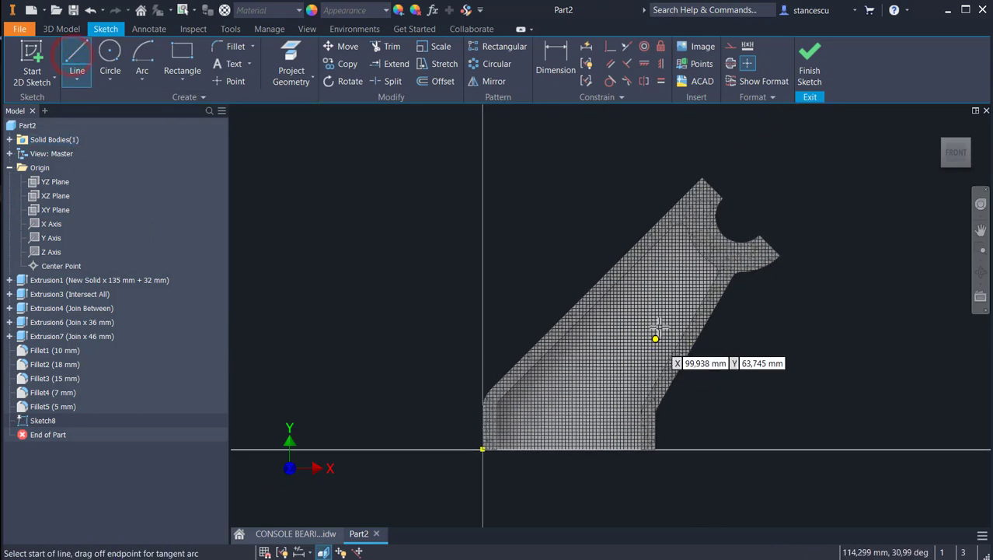
pyautogui.click(630, 307)
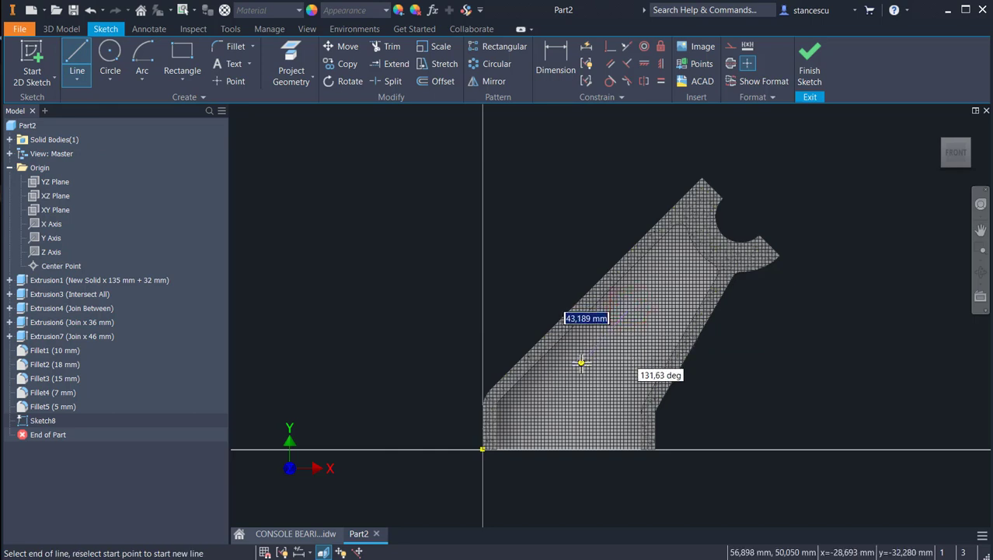
pyautogui.click(582, 363)
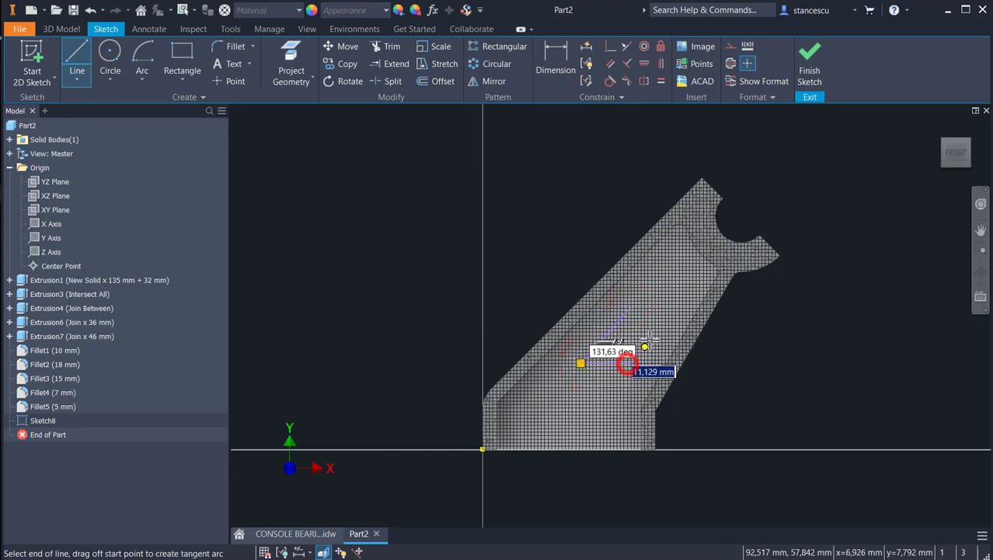
pyautogui.click(656, 332)
pyautogui.click(630, 307)
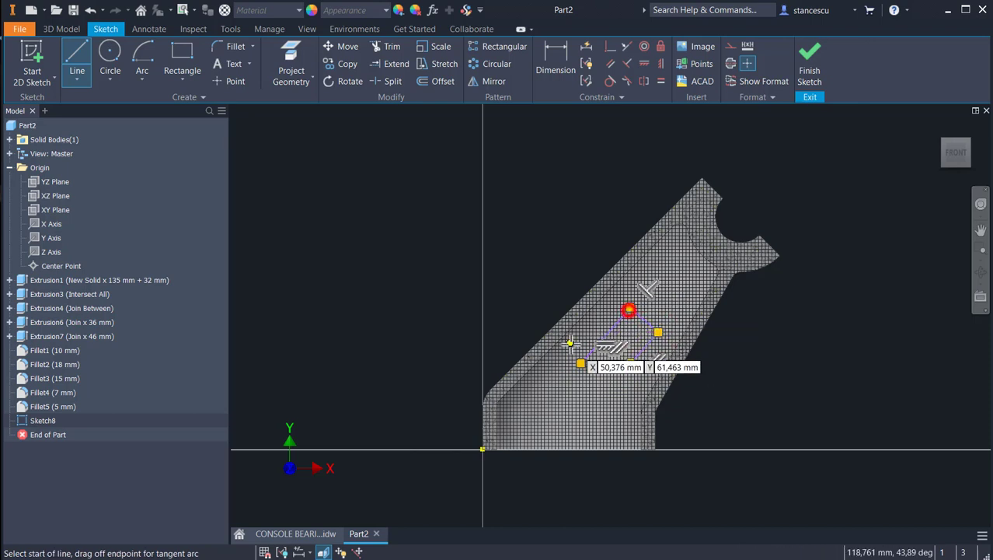
pyautogui.press('Escape')
# Project the two sloping inner wall edges of the cavity into the sketch
pyautogui.scroll(3, 572, 289)
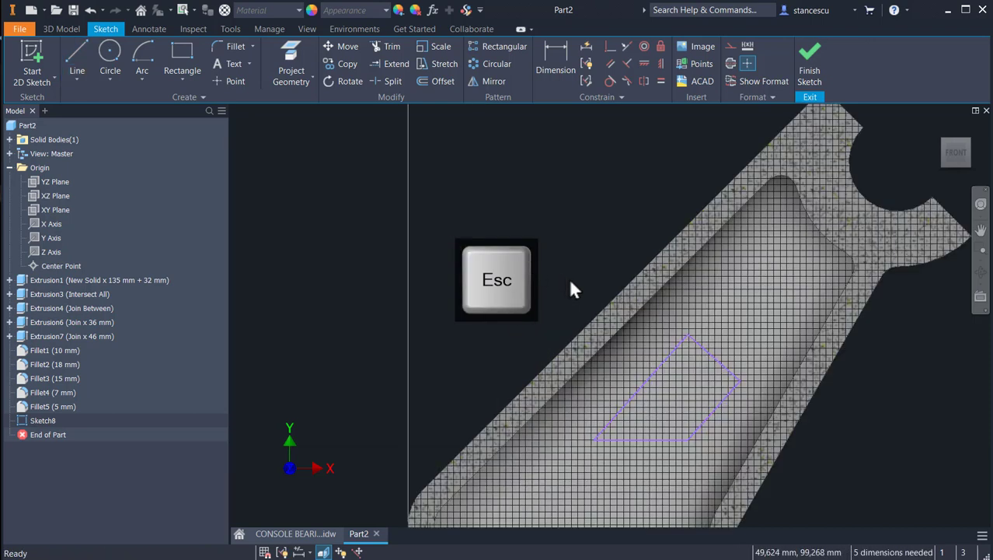
pyautogui.moveTo(572, 289); pyautogui.dragTo(554, 201, button='middle')
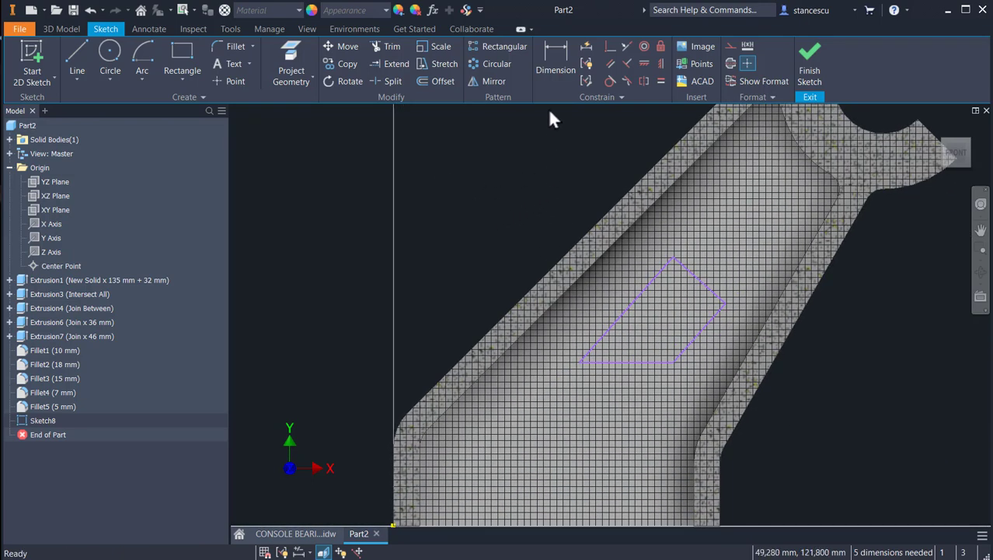
pyautogui.click(602, 257)
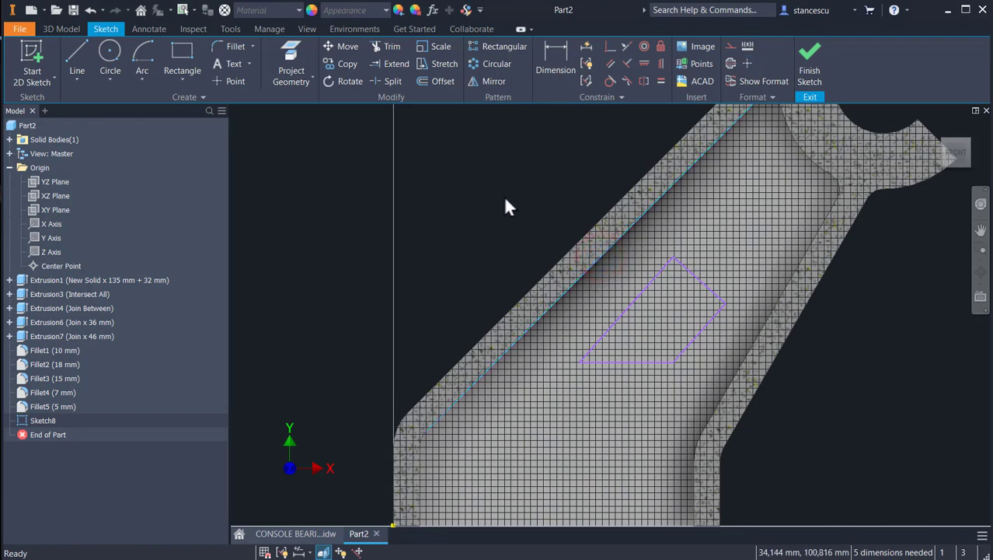
pyautogui.click(294, 51)
pyautogui.click(581, 285)
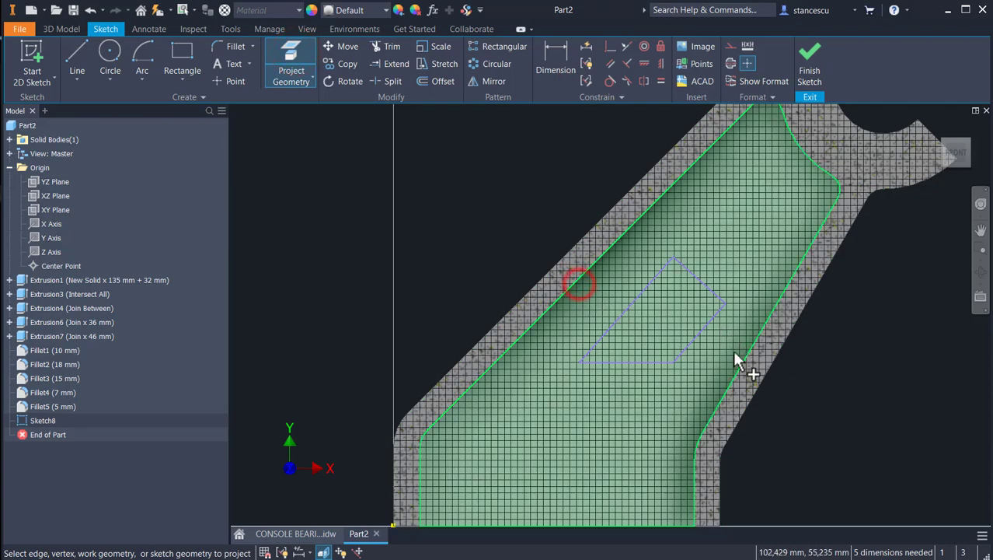
pyautogui.click(741, 372)
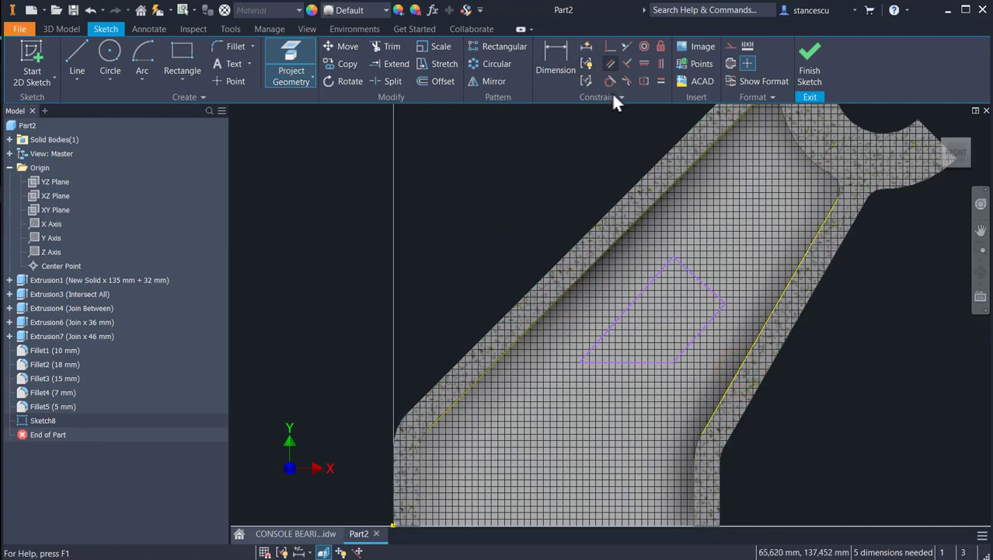
# Constrain the window profile's long sloping side parallel to the projected inner edge of the 45° wall
pyautogui.click(612, 65)
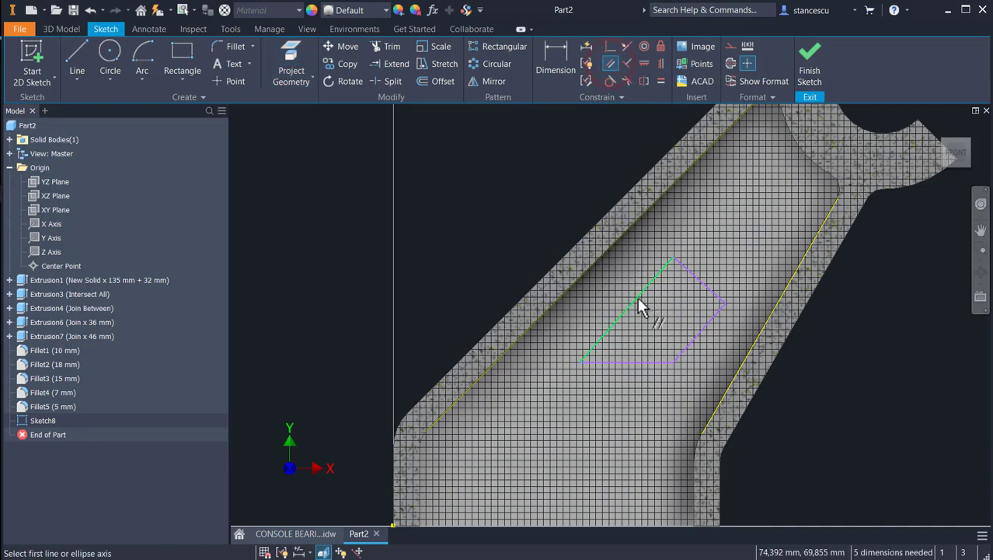
pyautogui.click(637, 298)
pyautogui.click(608, 251)
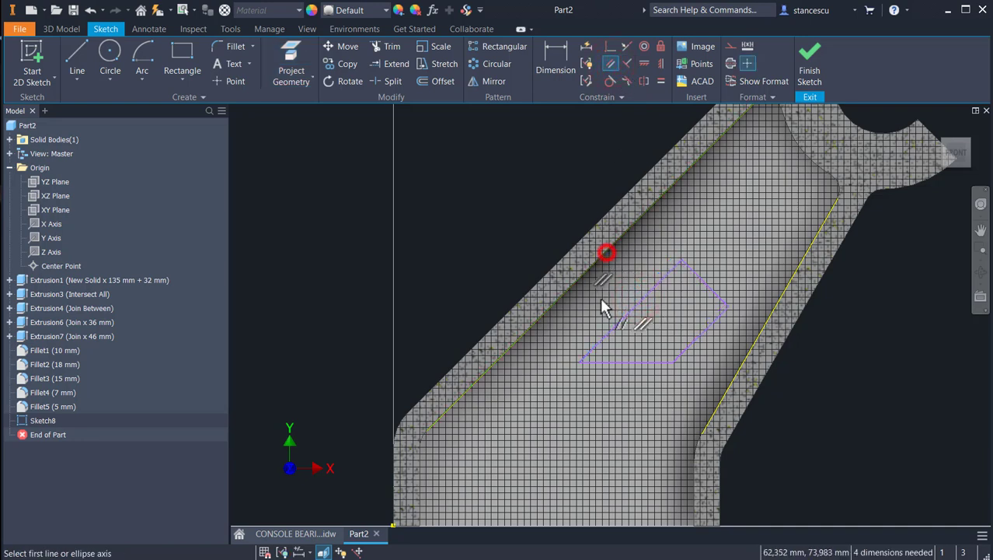
# Try to constrain the window profile's short sloping side parallel to the projected inner edge of the 60° wall
pyautogui.click(682, 351)
pyautogui.click(726, 388)
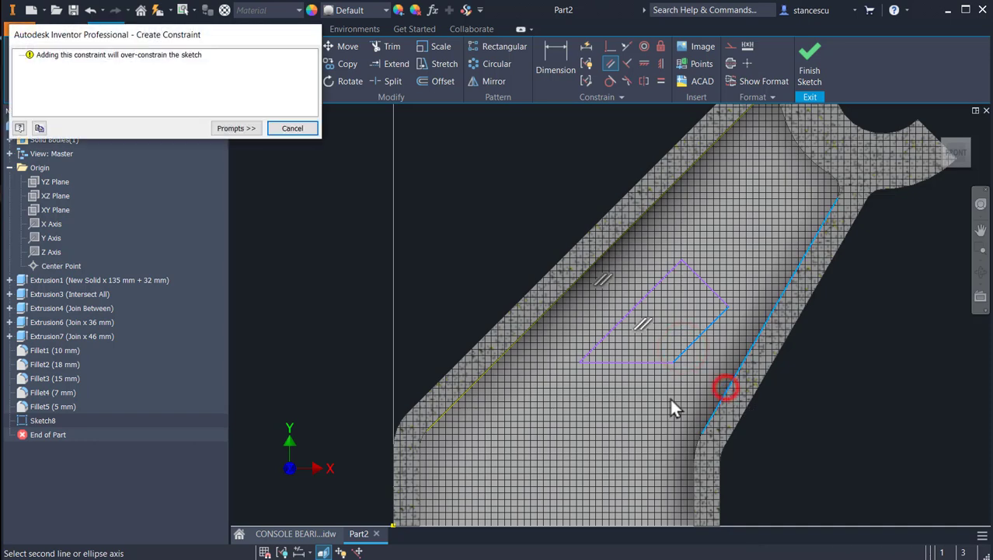
pyautogui.click(288, 128)
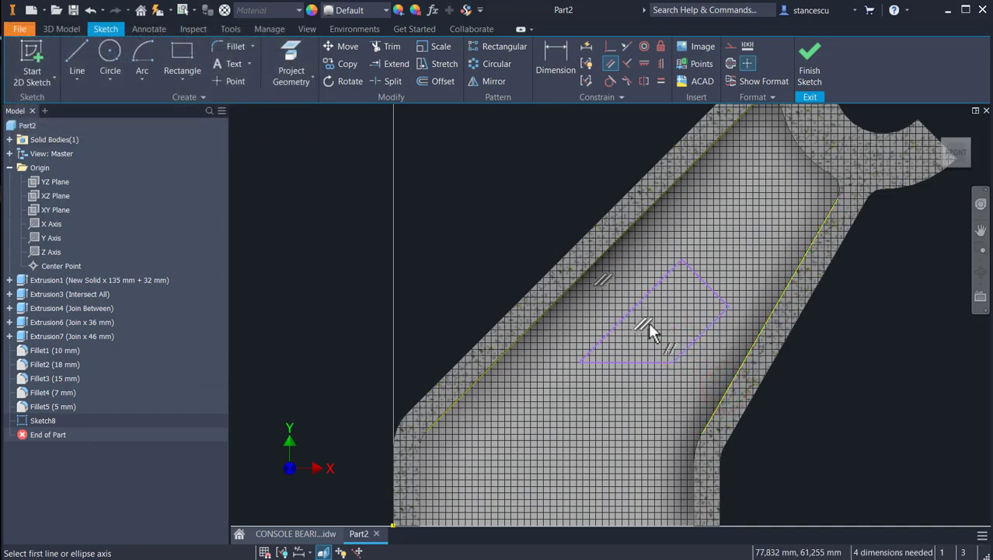
pyautogui.press('Escape')
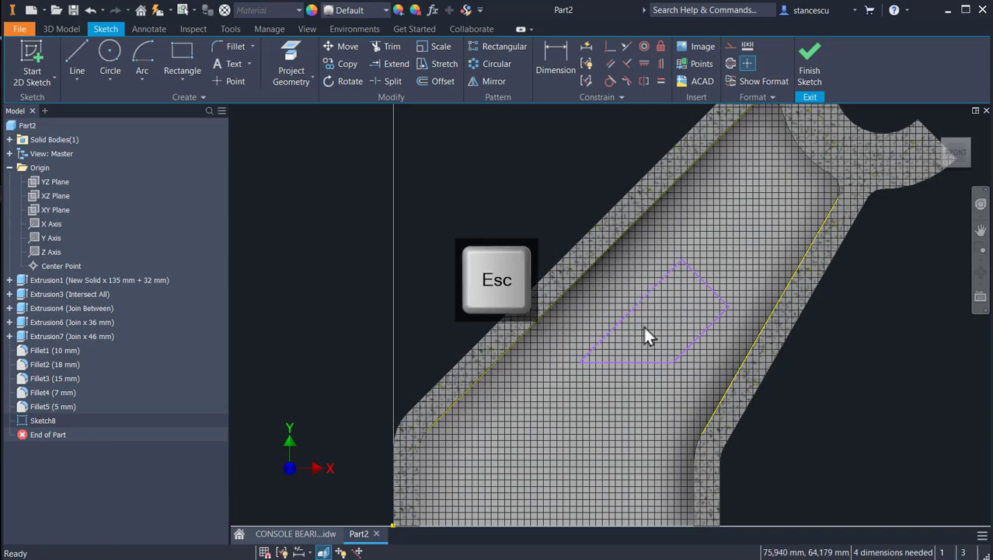
# Delete the parallel constraint that links the window profile's short sloping side to its long sloping side
pyautogui.click(692, 328)
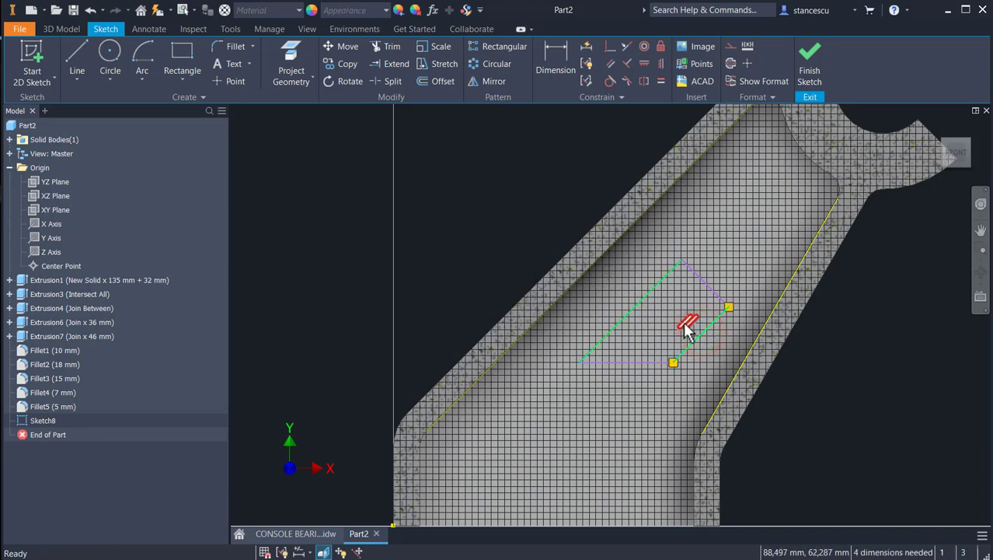
pyautogui.click(687, 324)
pyautogui.press('Delete')
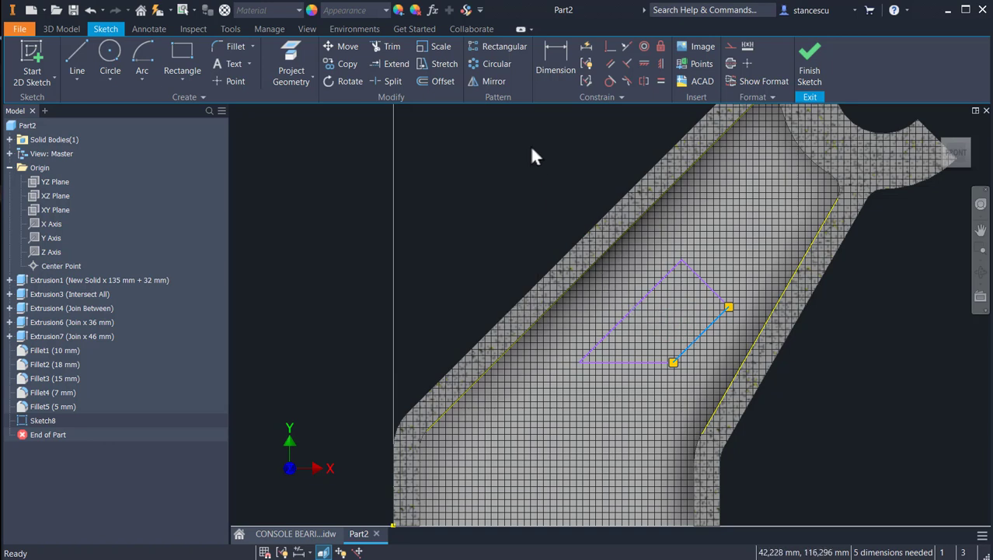
# Constrain the window profile's short sloping side parallel to the projected inner edge of the 60° wall
pyautogui.click(610, 67)
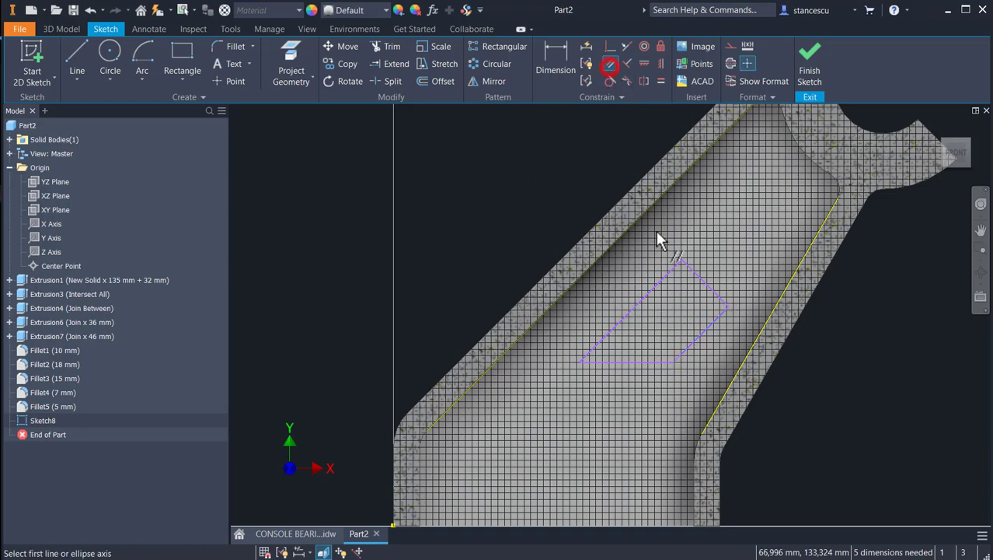
pyautogui.click(696, 336)
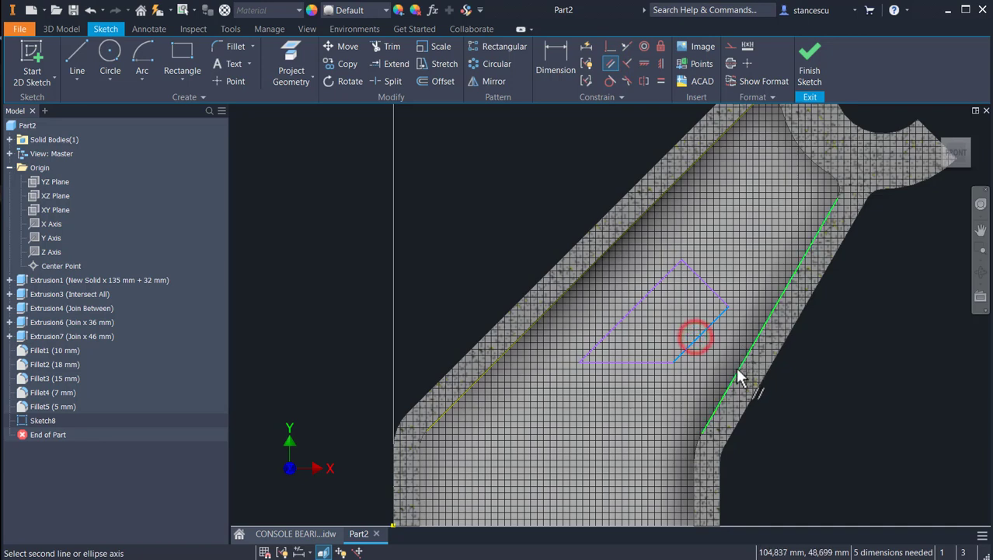
pyautogui.click(738, 367)
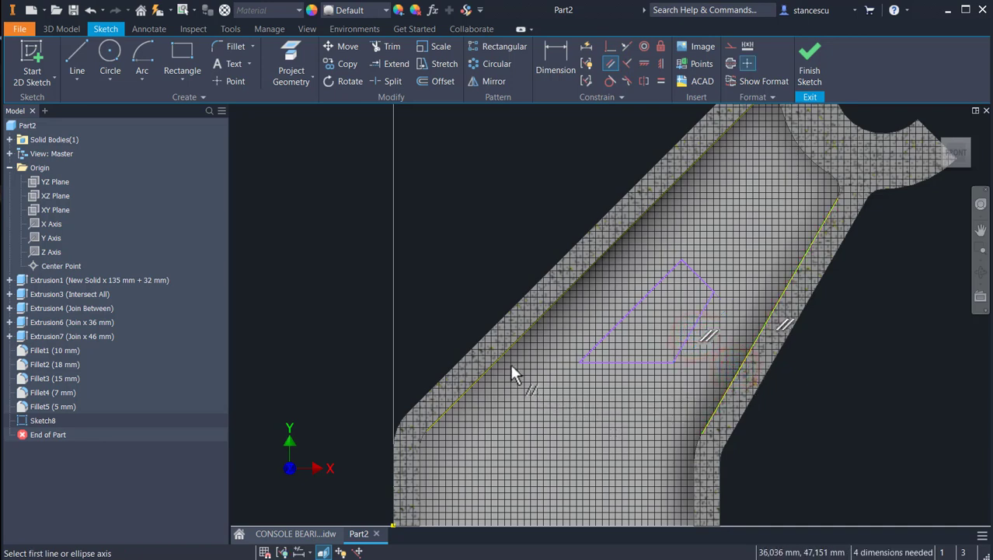
pyautogui.press('Escape')
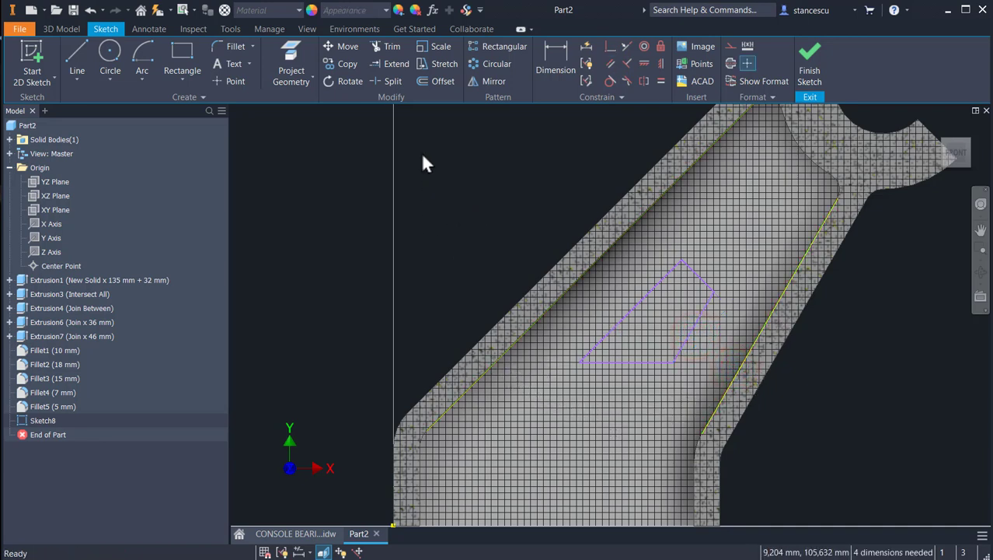
# Dimension the window profile's horizontal lower edge at 46 mm above the part's base edge
pyautogui.click(547, 55)
pyautogui.moveTo(587, 348); pyautogui.dragTo(593, 270, button='middle')
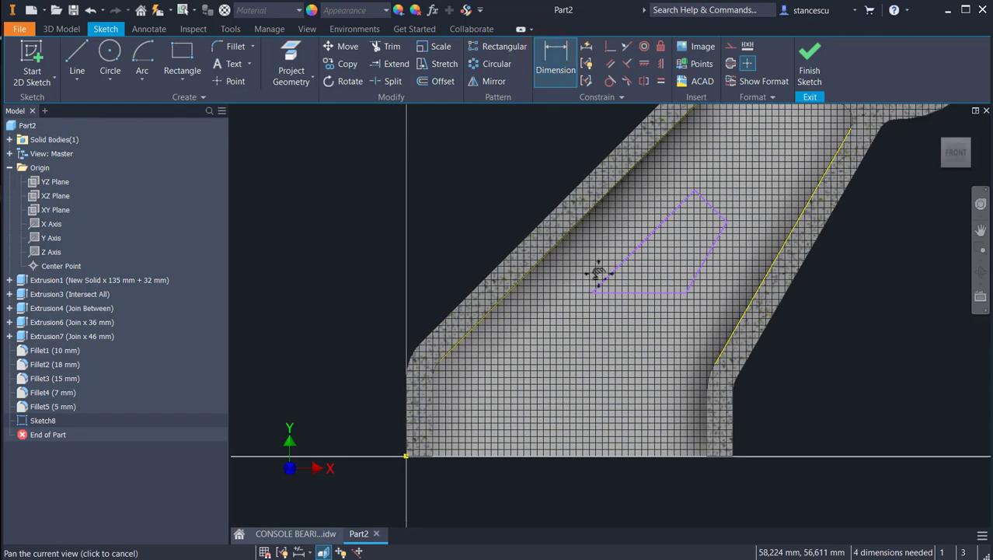
pyautogui.click(637, 293)
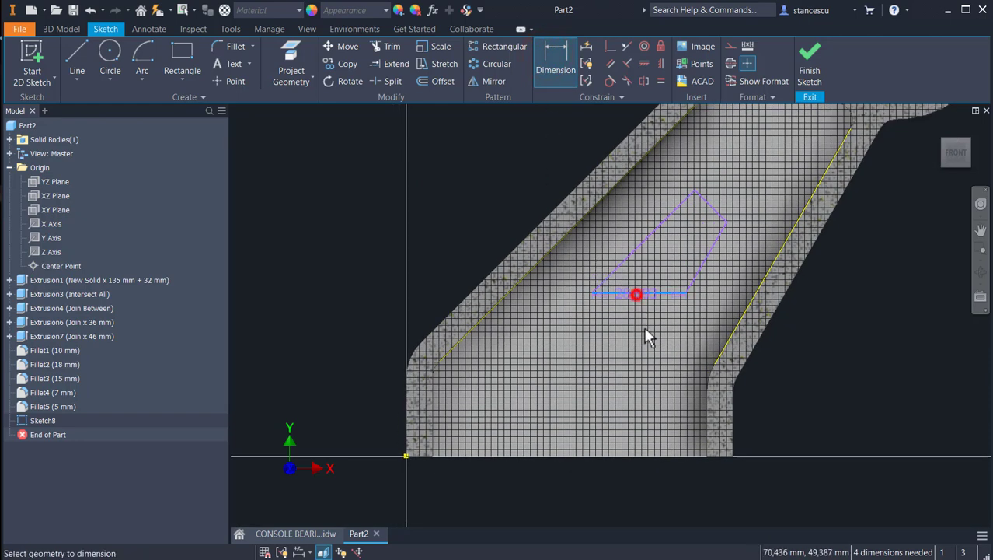
pyautogui.click(632, 456)
pyautogui.click(849, 373)
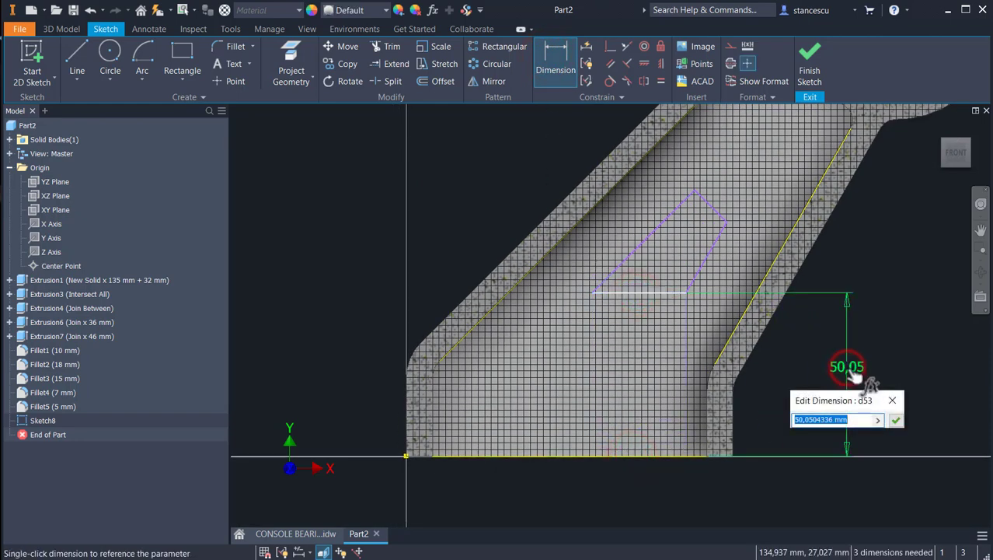
pyautogui.write('46')
pyautogui.press('Return')
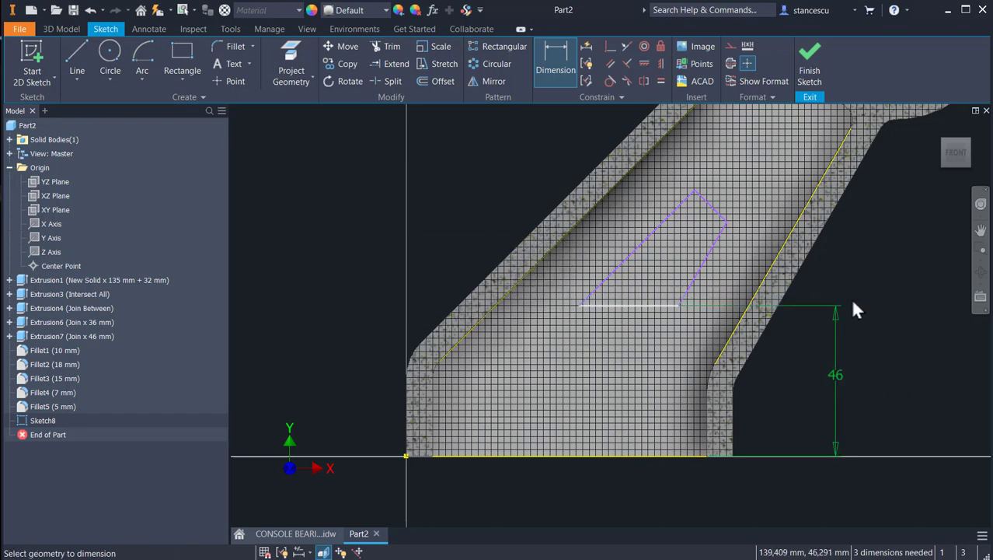
# Delete the perpendicular constraint between the window profile's short upper edge and its long sloping side
pyautogui.moveTo(731, 238); pyautogui.dragTo(713, 319, button='middle')
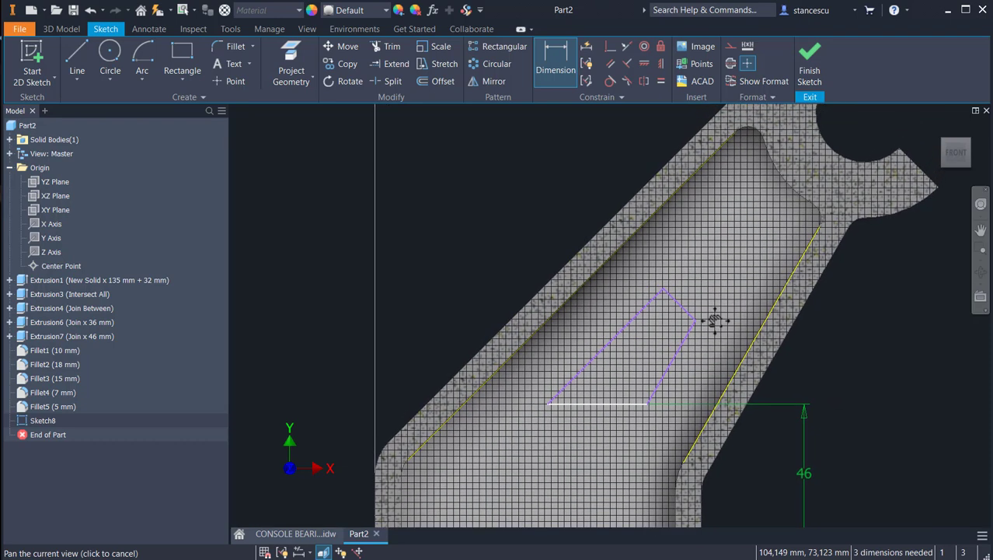
pyautogui.moveTo(721, 282); pyautogui.dragTo(668, 338, button='middle')
pyautogui.press('Escape')
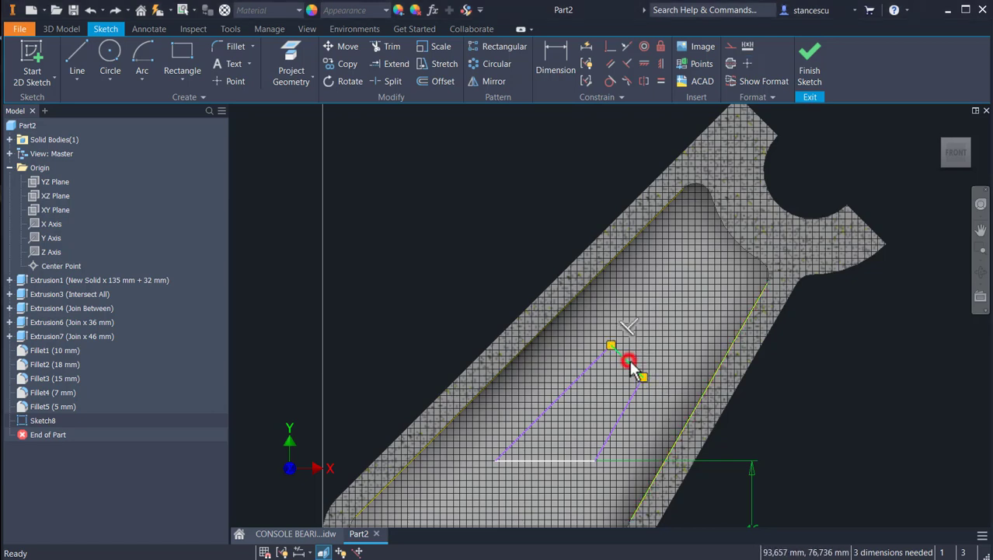
pyautogui.click(630, 329)
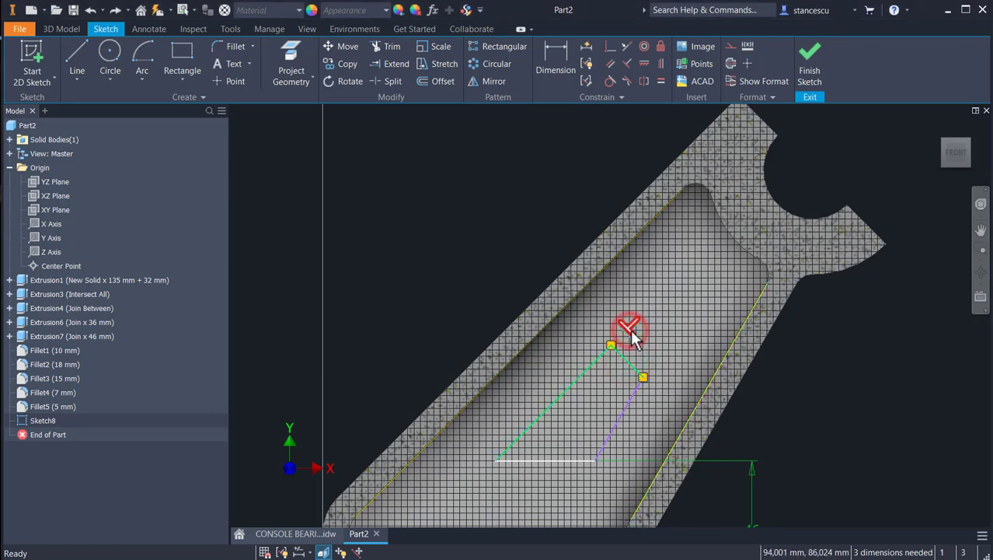
pyautogui.press('Delete')
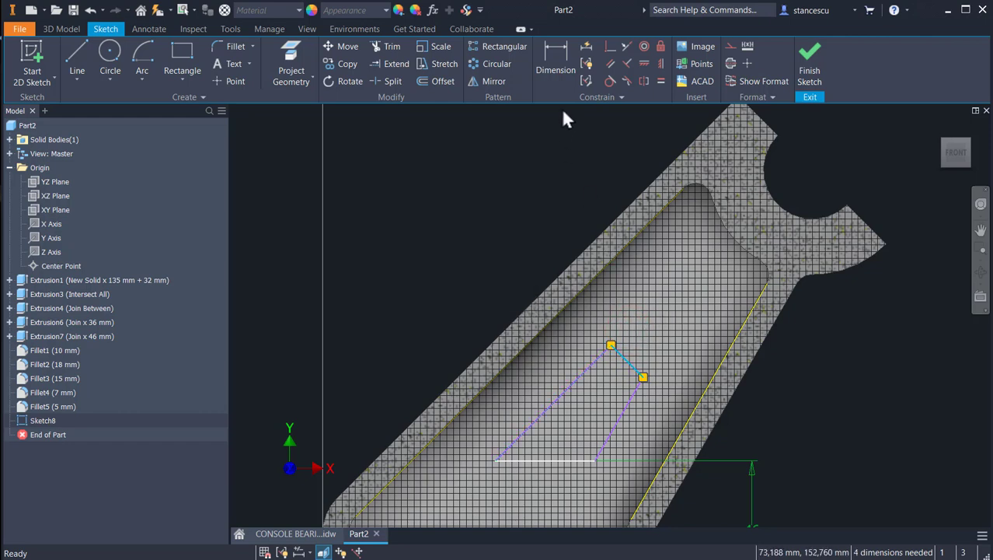
# Constrain the window profile's short upper edge perpendicular to the projected inner edge of the 60° wall
pyautogui.click(624, 63)
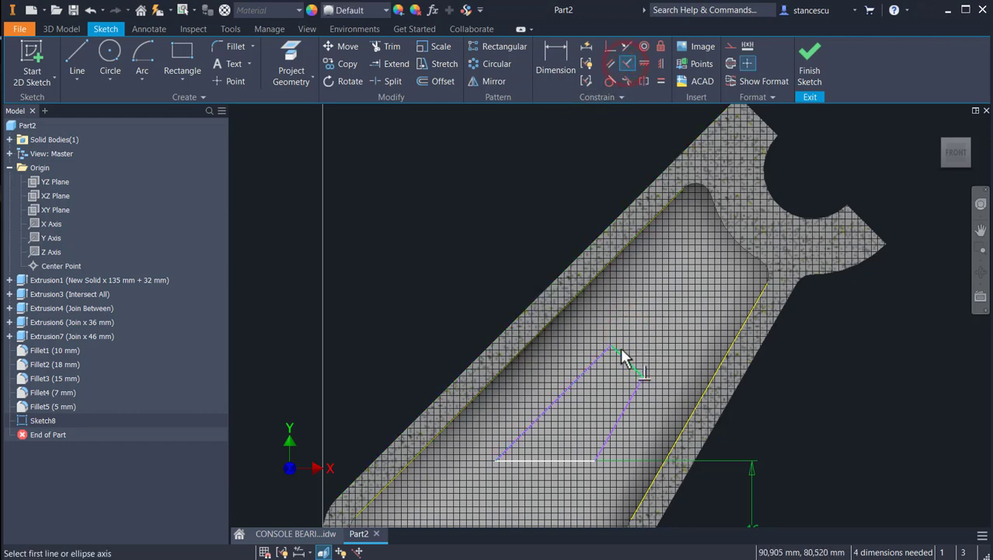
pyautogui.click(620, 349)
pyautogui.click(700, 398)
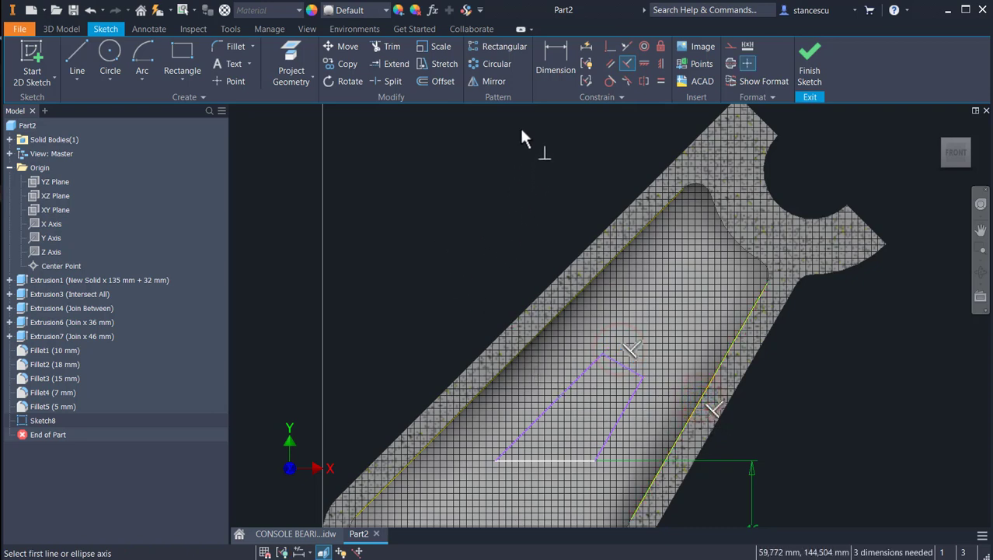
# Project the bearing bore's arc into the sketch and dimension the window's upper edge at 65 mm from the arc's center
pyautogui.click(284, 53)
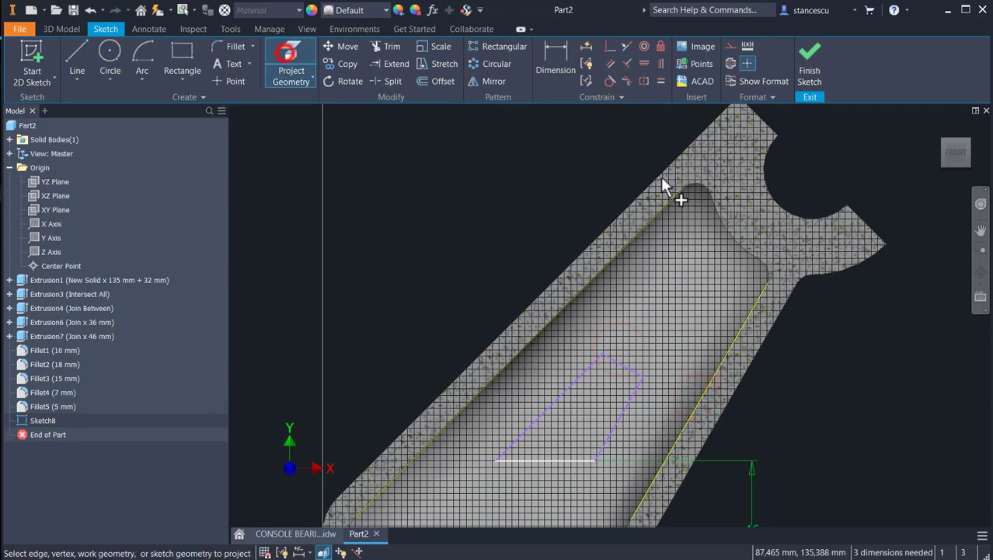
pyautogui.click(779, 204)
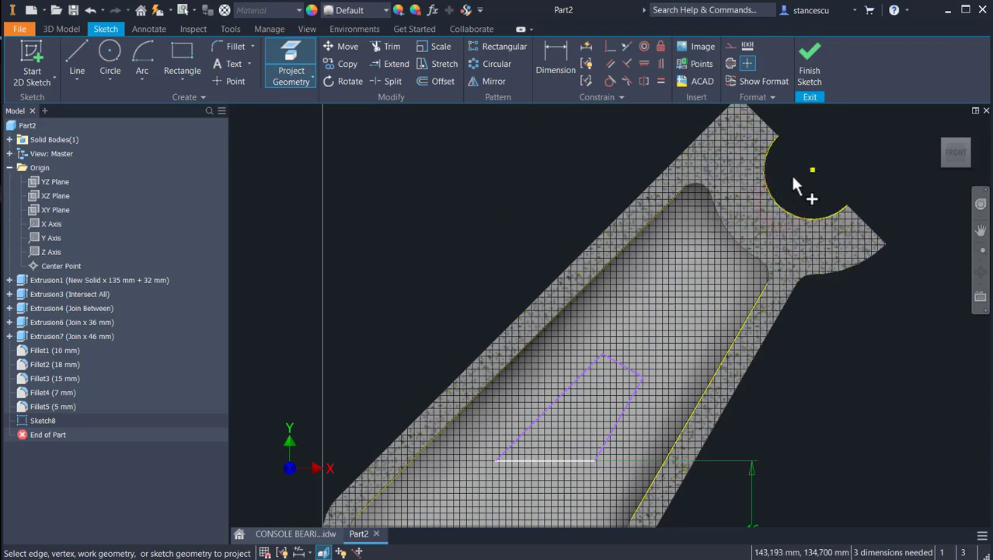
pyautogui.click(550, 62)
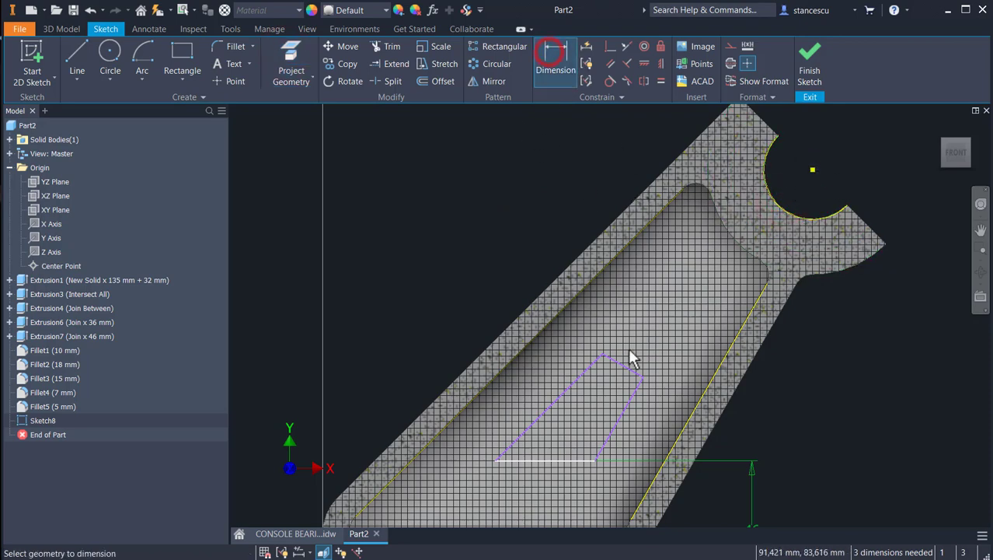
pyautogui.click(632, 371)
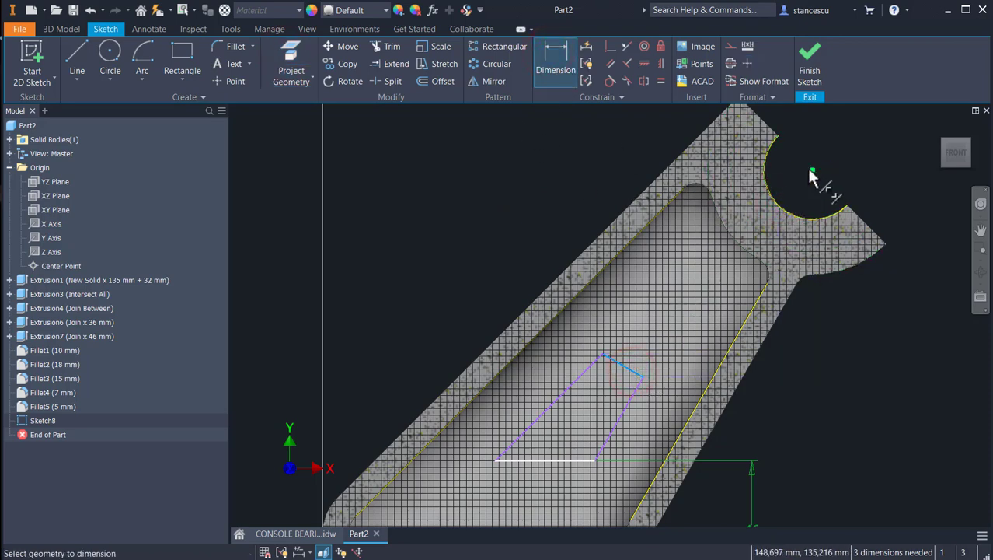
pyautogui.click(876, 359)
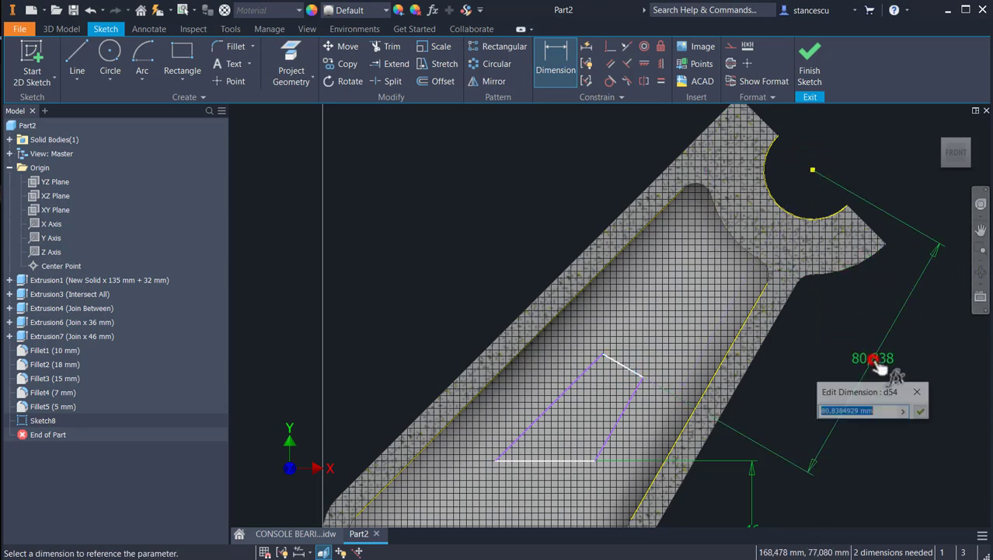
pyautogui.write('65')
pyautogui.press('Return')
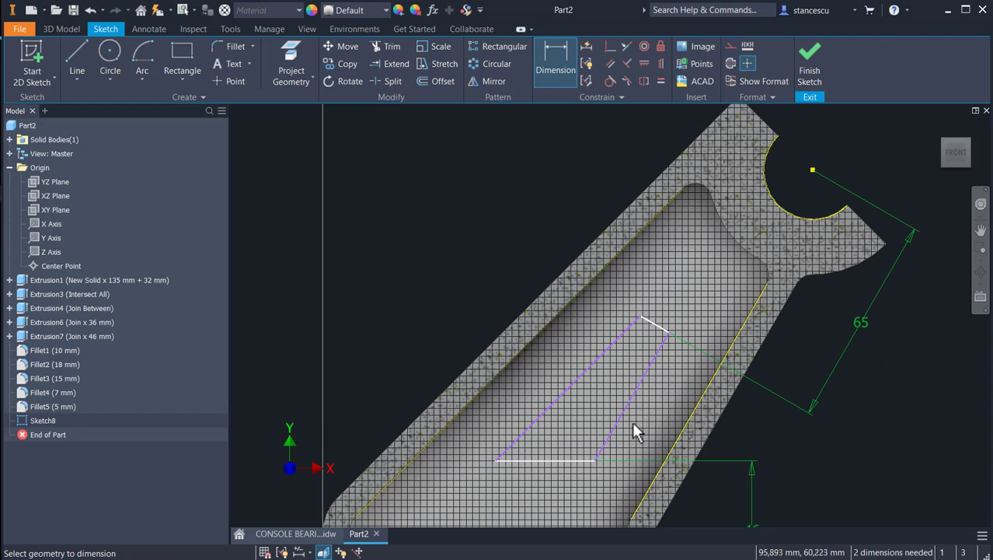
# Dimension the window's long sloping side at 21 mm from the outer edge of the 45° wall
pyautogui.click(598, 364)
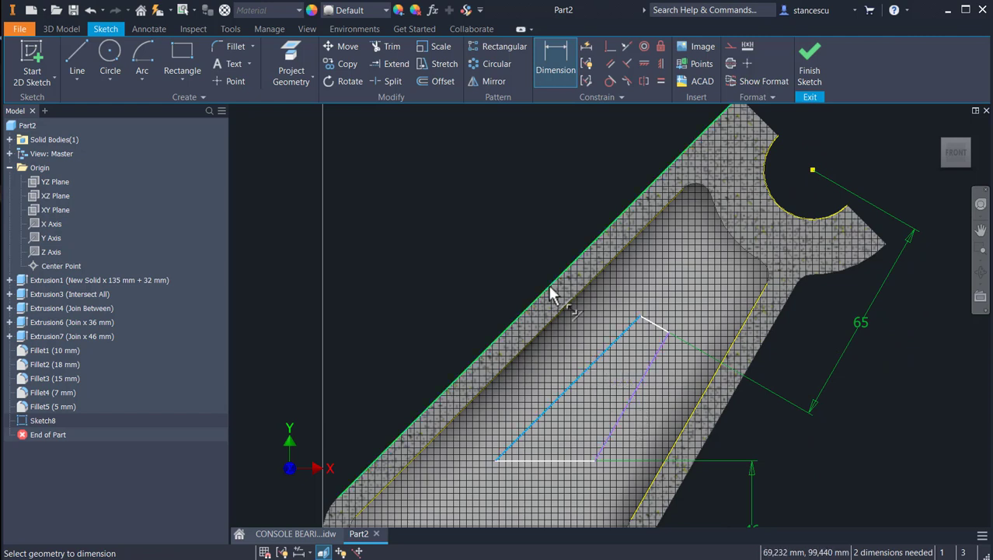
pyautogui.click(549, 286)
pyautogui.click(464, 248)
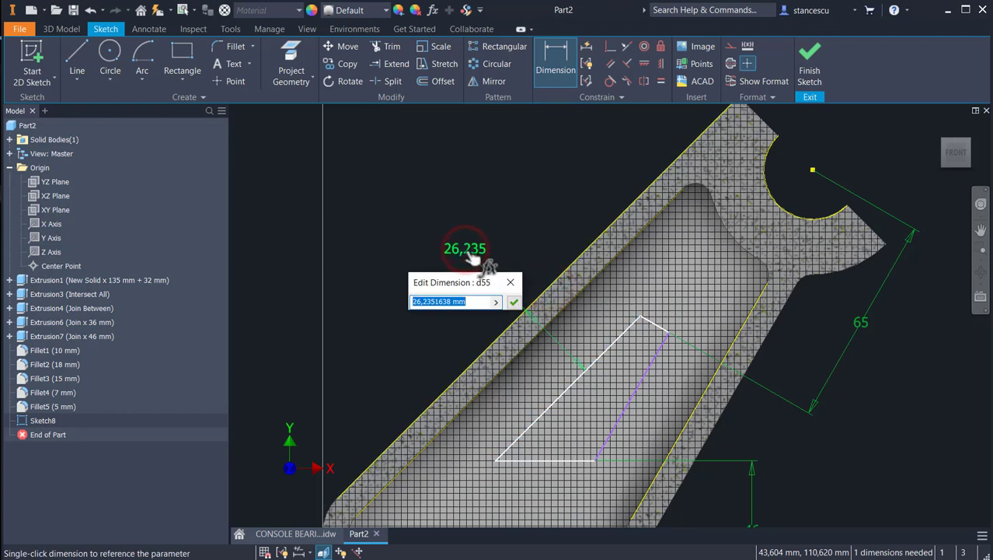
pyautogui.write('21')
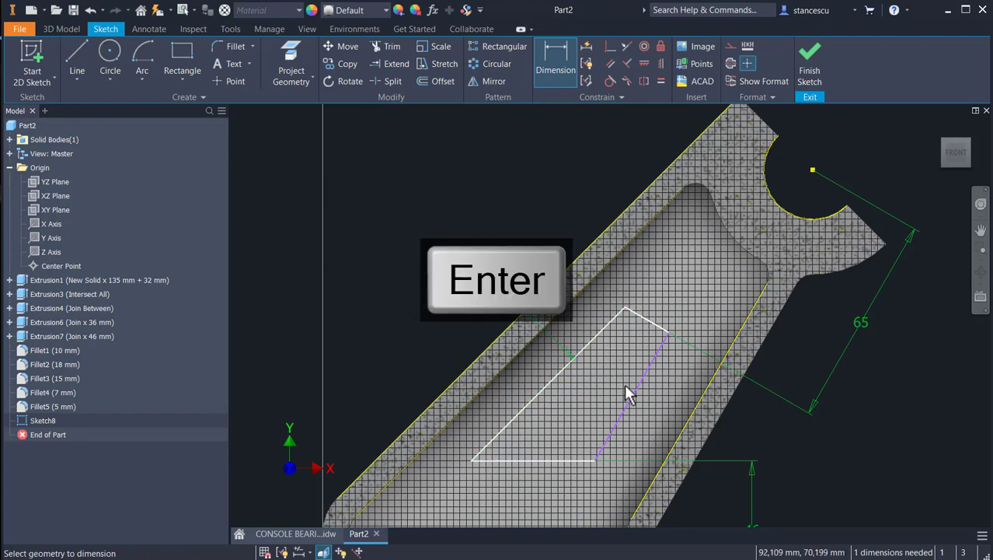
# Dimension the window's short sloping side at 21 mm from the outer edge of the 60° wall
pyautogui.click(630, 396)
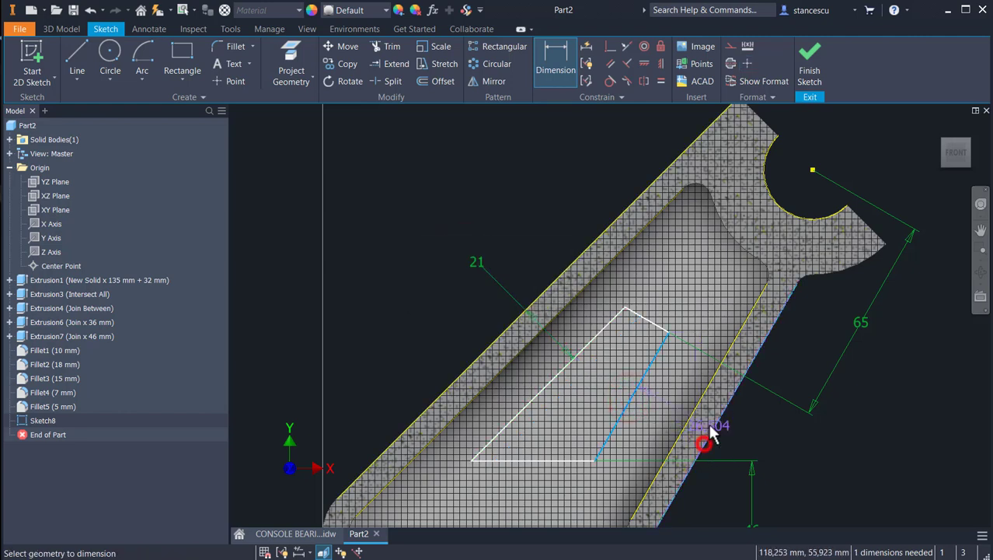
pyautogui.click(752, 435)
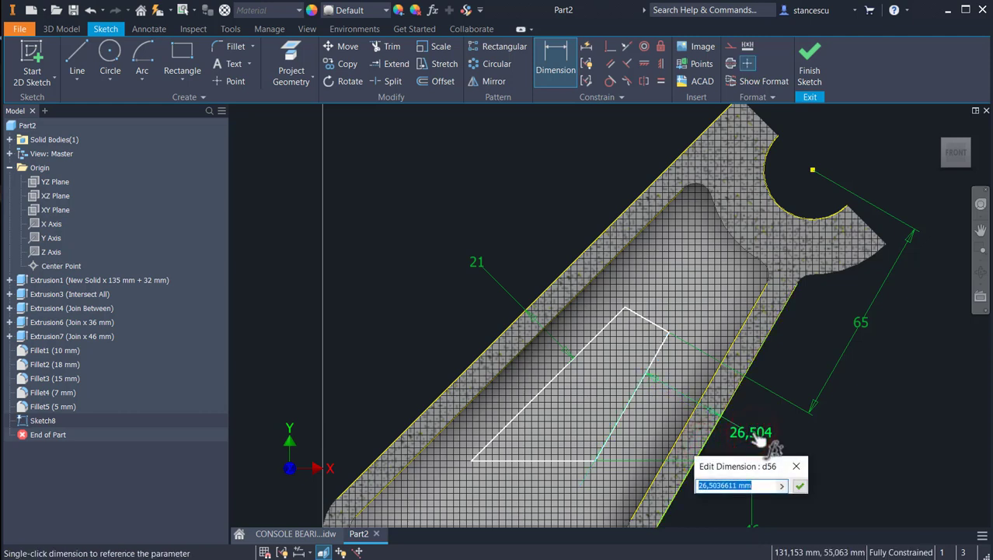
pyautogui.write('21')
pyautogui.press('Return')
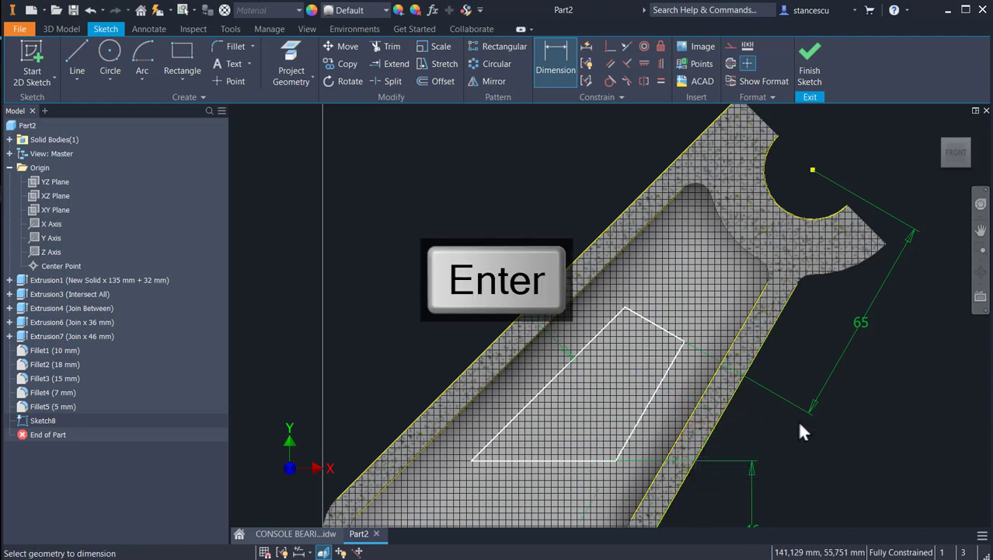
# Round all four corners of the window profile with 5 mm sketch fillets, finish the sketch, and return to the home view
pyautogui.moveTo(838, 432); pyautogui.dragTo(854, 377, button='middle')
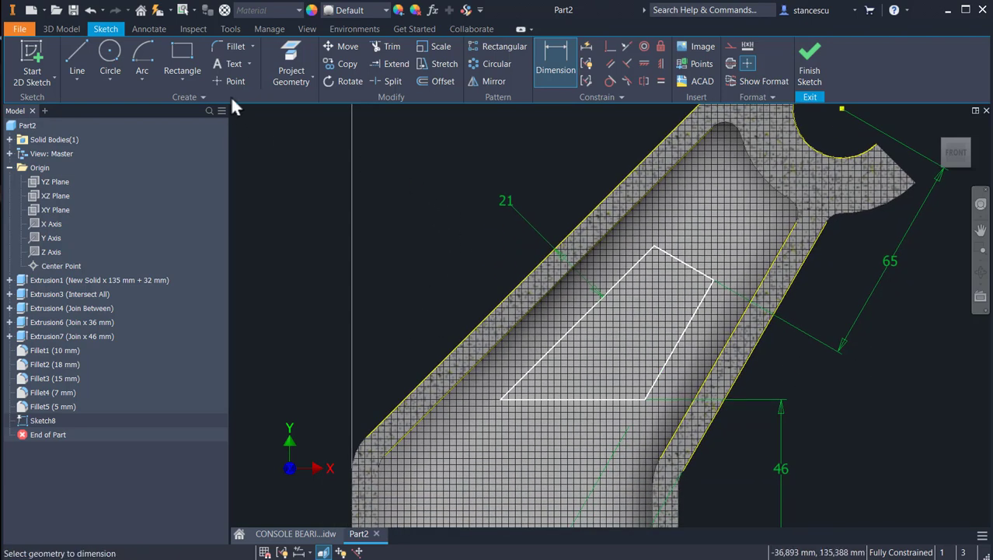
pyautogui.click(234, 46)
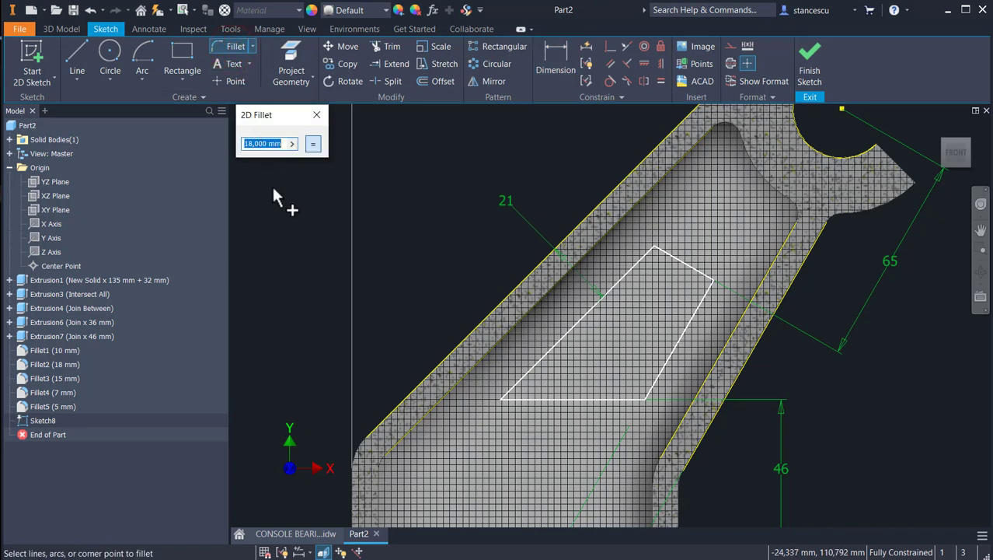
pyautogui.write('5')
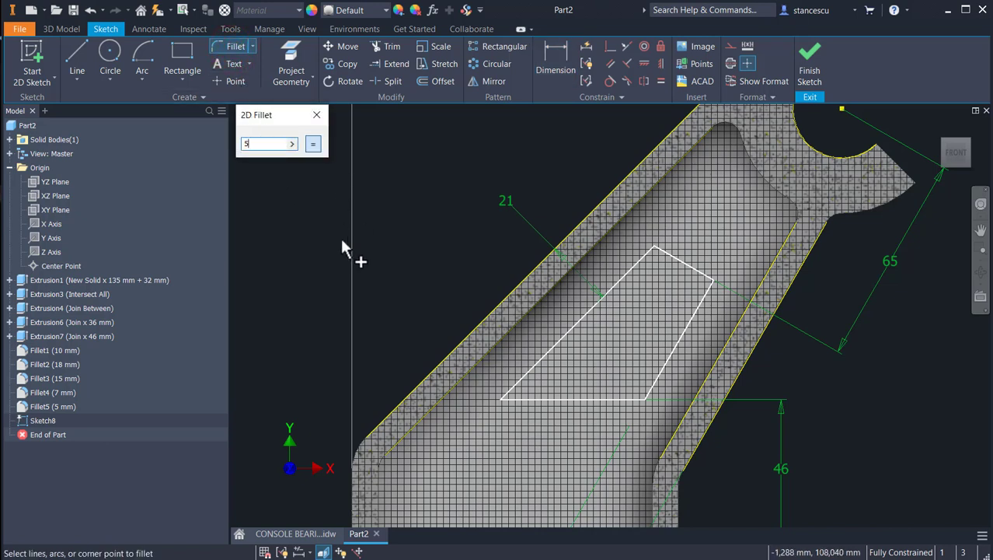
pyautogui.click(502, 398)
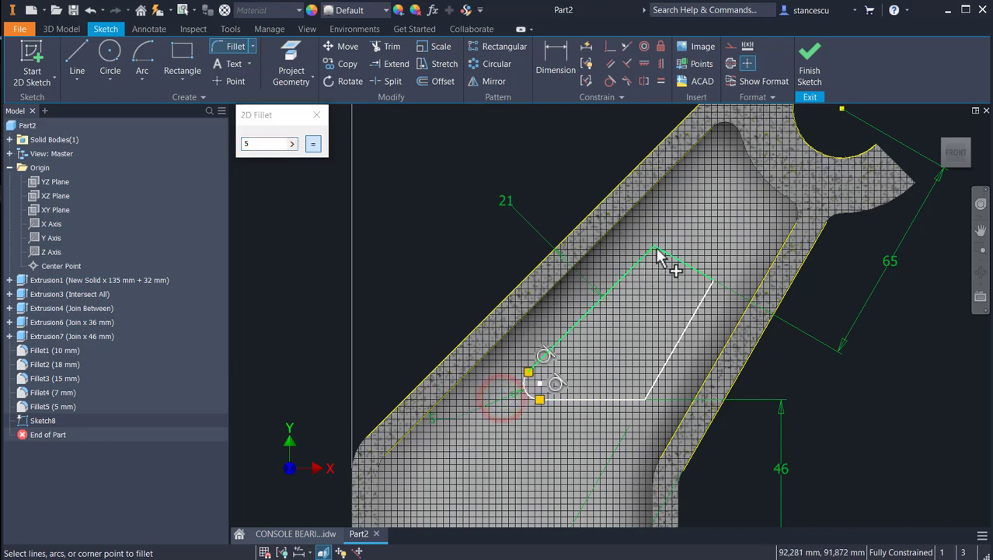
pyautogui.click(656, 248)
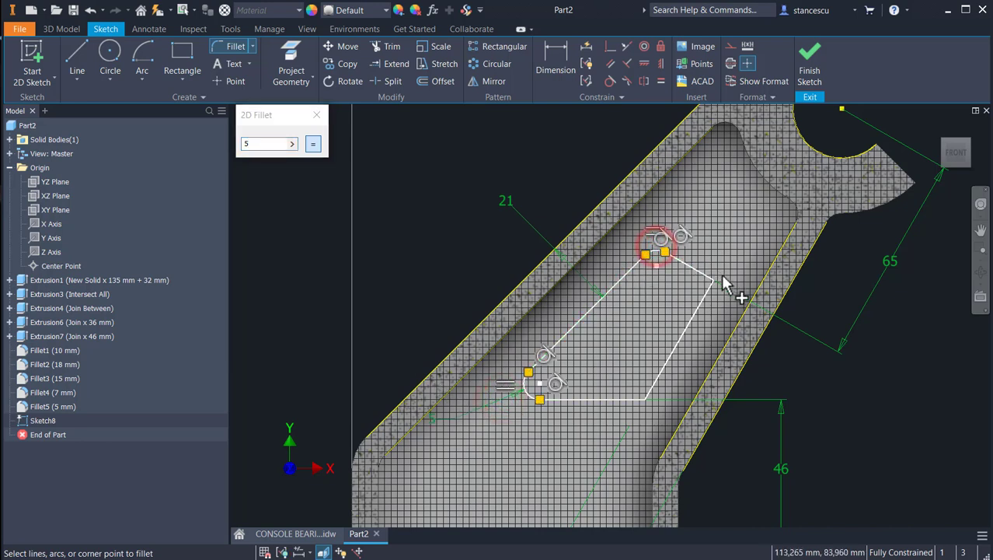
pyautogui.click(714, 281)
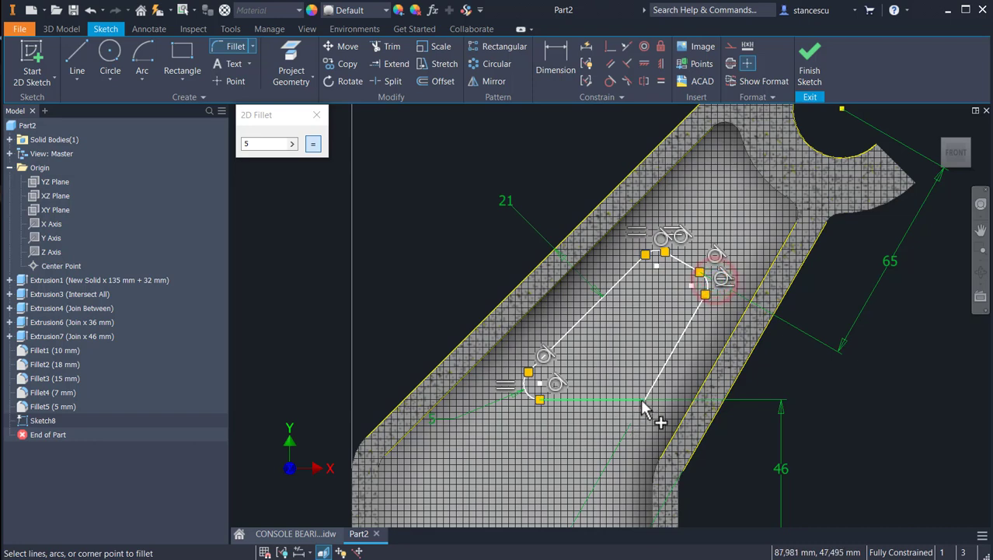
pyautogui.click(644, 401)
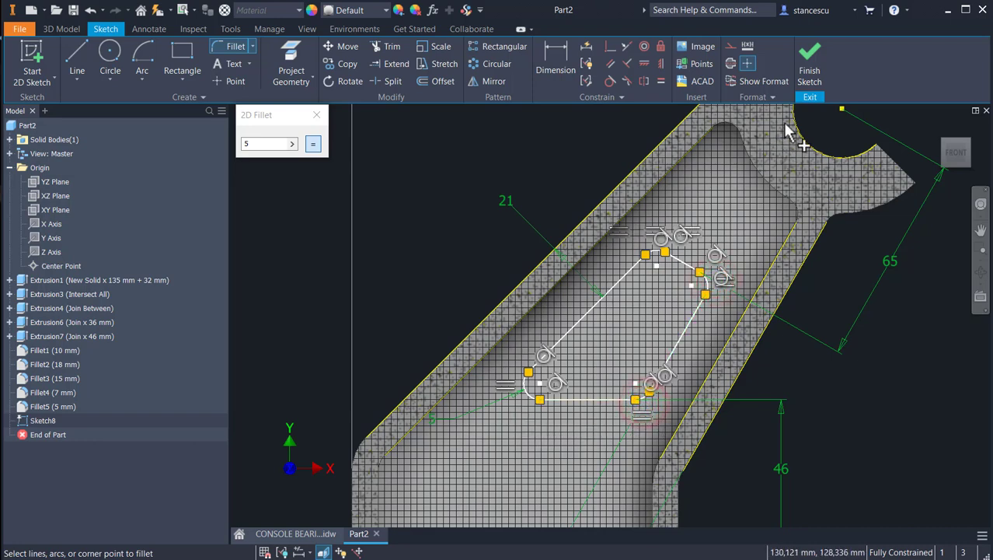
pyautogui.click(820, 69)
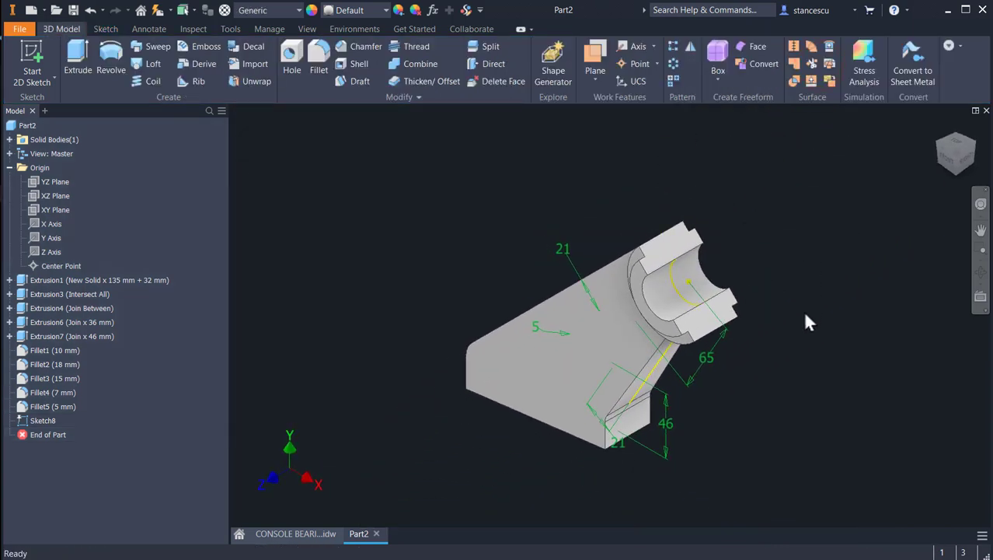
pyautogui.press('F6')
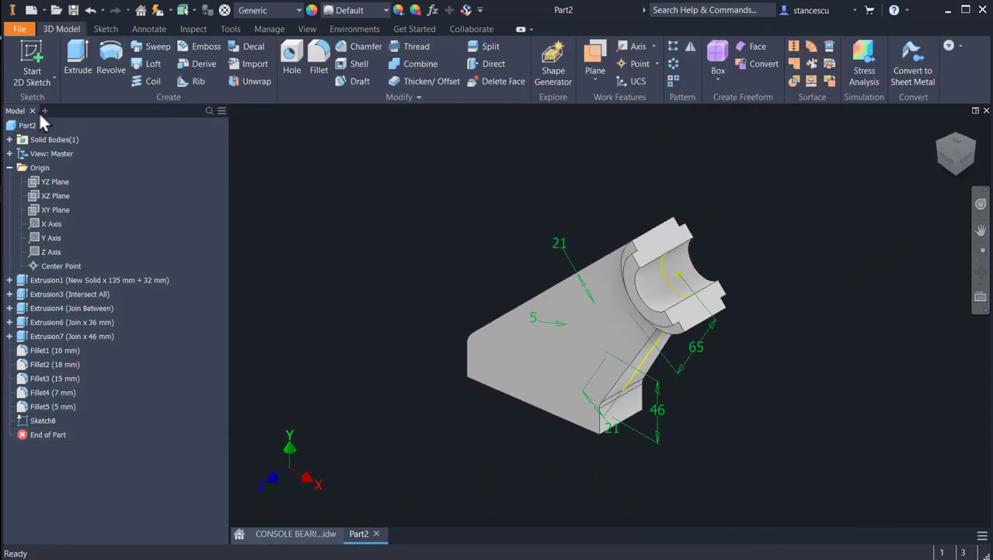
# Cut the side window profile symmetrically through the entire body using a Through All extrusion
pyautogui.click(78, 60)
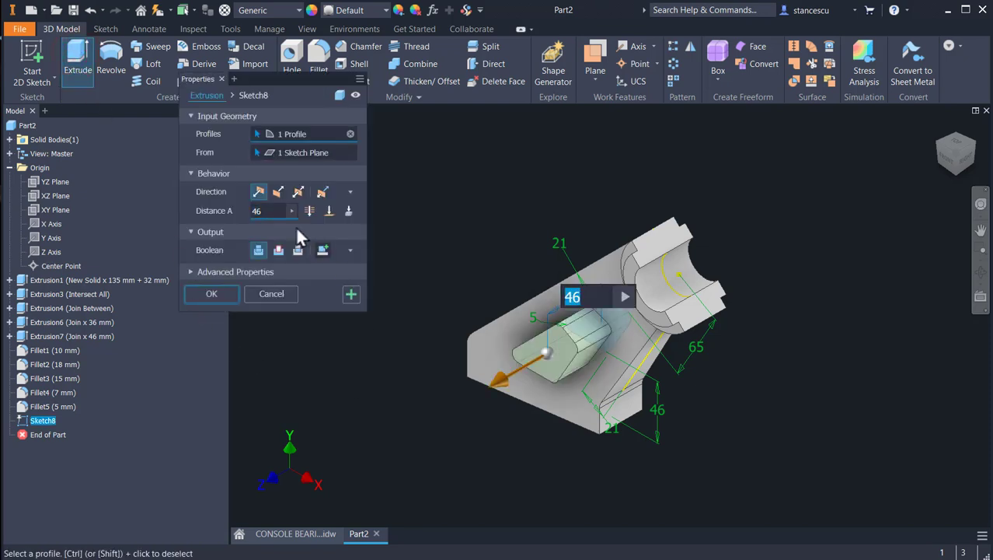
pyautogui.click(278, 250)
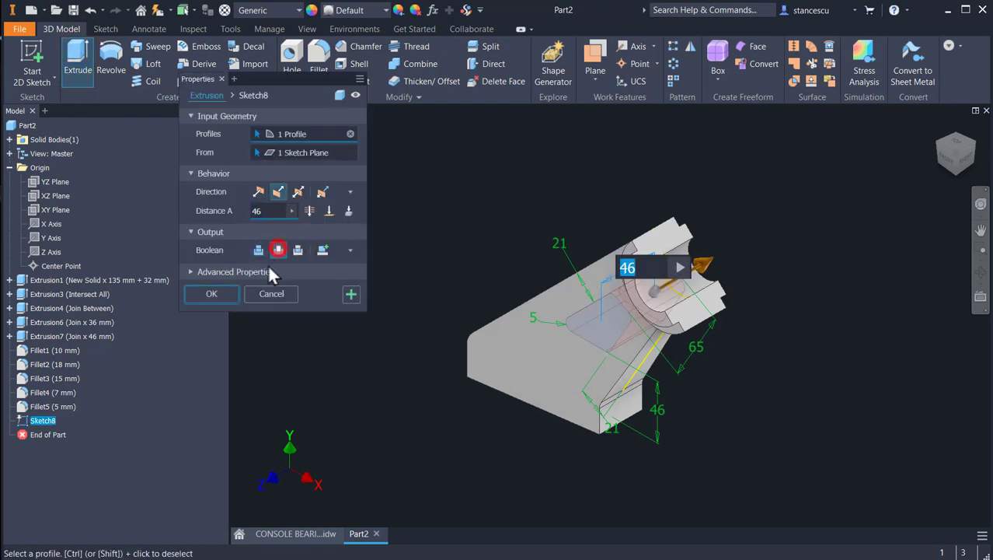
pyautogui.click(298, 192)
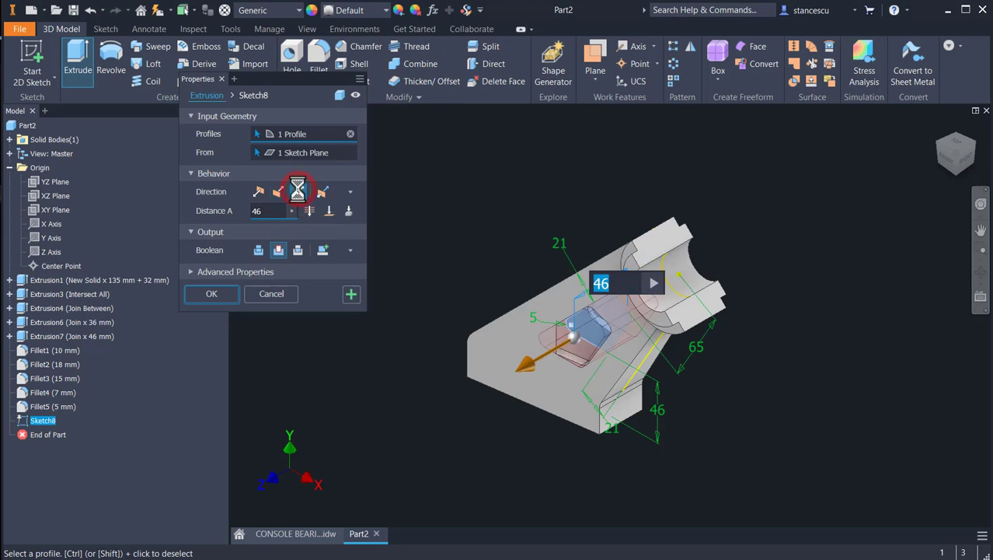
pyautogui.click(310, 212)
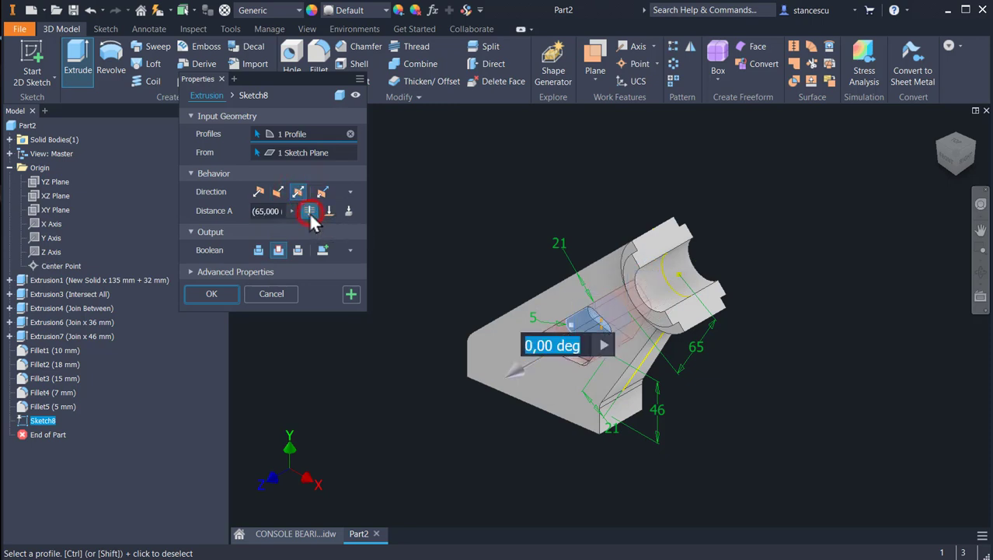
pyautogui.click(220, 293)
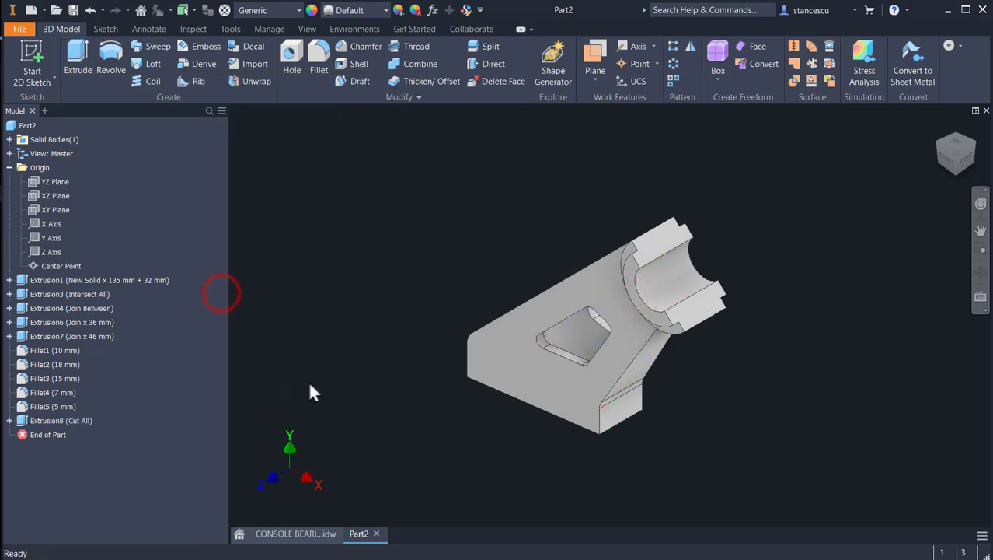
pyautogui.keyDown('shift'); pyautogui.moveTo(310, 389); pyautogui.dragTo(344, 338, button='middle'); pyautogui.keyUp('shift')
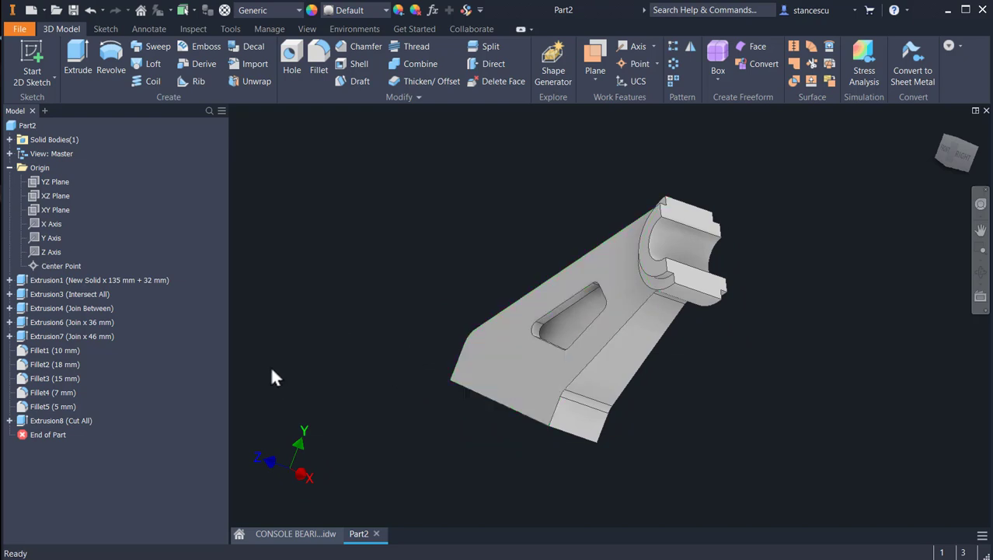
pyautogui.press('F6')
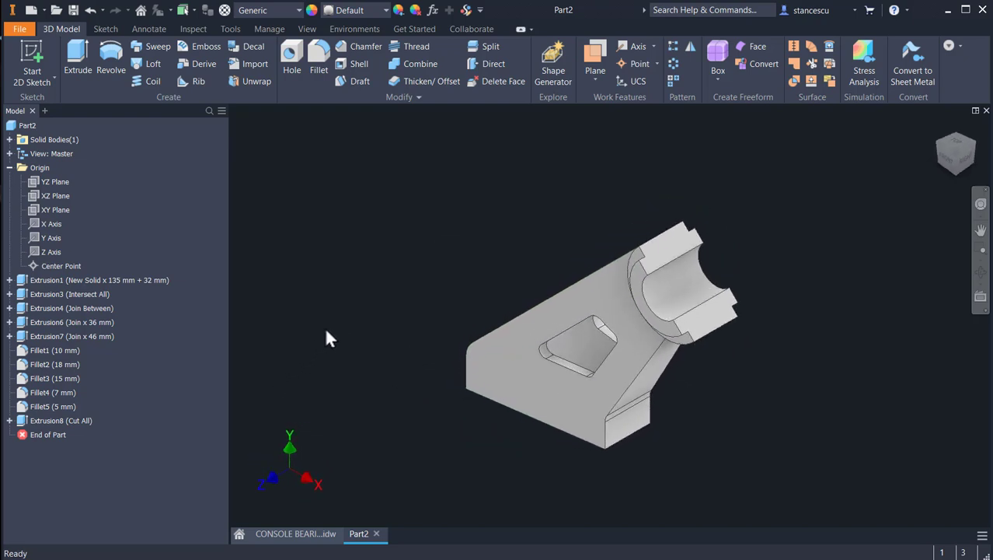
# Examine the drawing's plan and side views for the base flange's outline, angles, corner radii, heights and hole positions
pyautogui.click(286, 533)
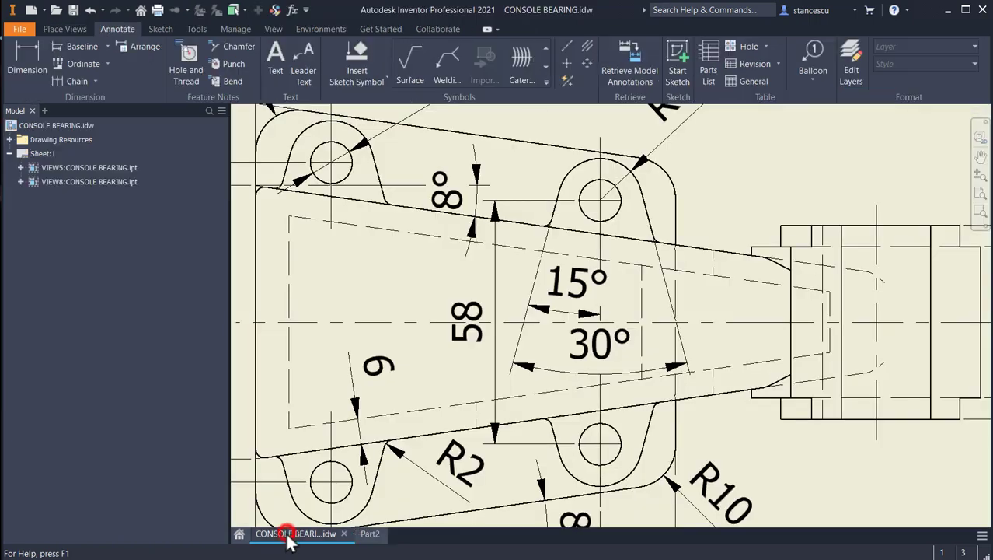
pyautogui.scroll(-3, 499, 458)
pyautogui.moveTo(505, 465); pyautogui.dragTo(610, 328, button='middle')
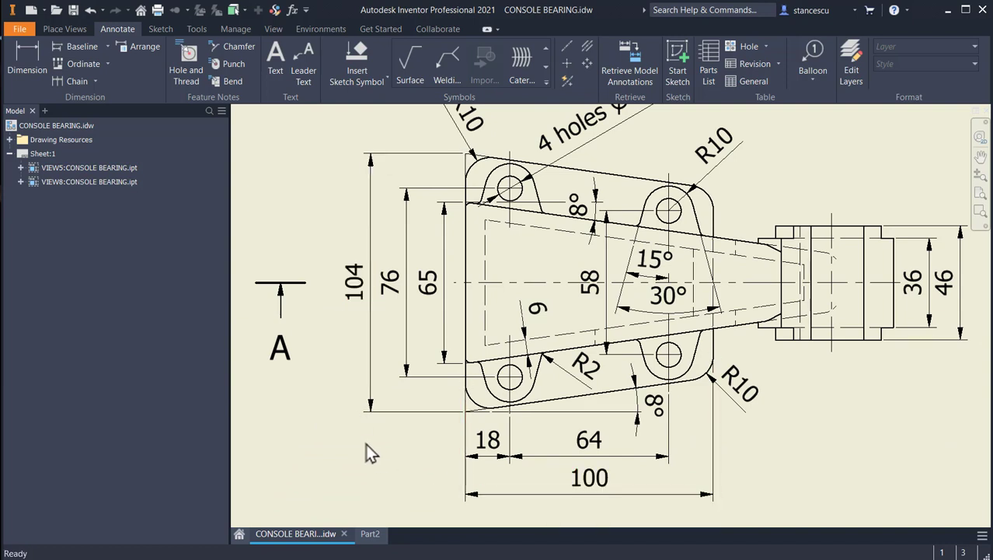
pyautogui.moveTo(413, 358); pyautogui.dragTo(417, 414, button='middle')
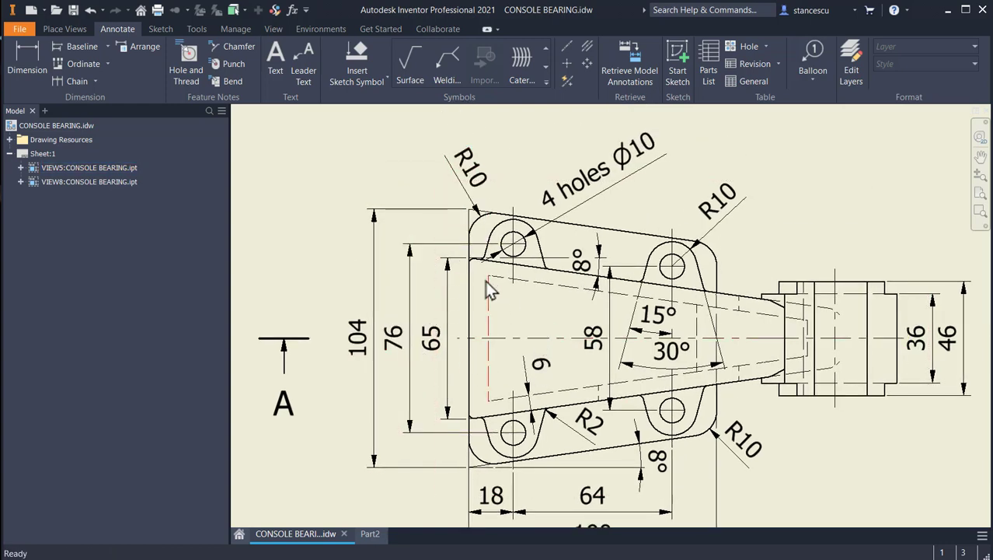
pyautogui.scroll(-3, 771, 253)
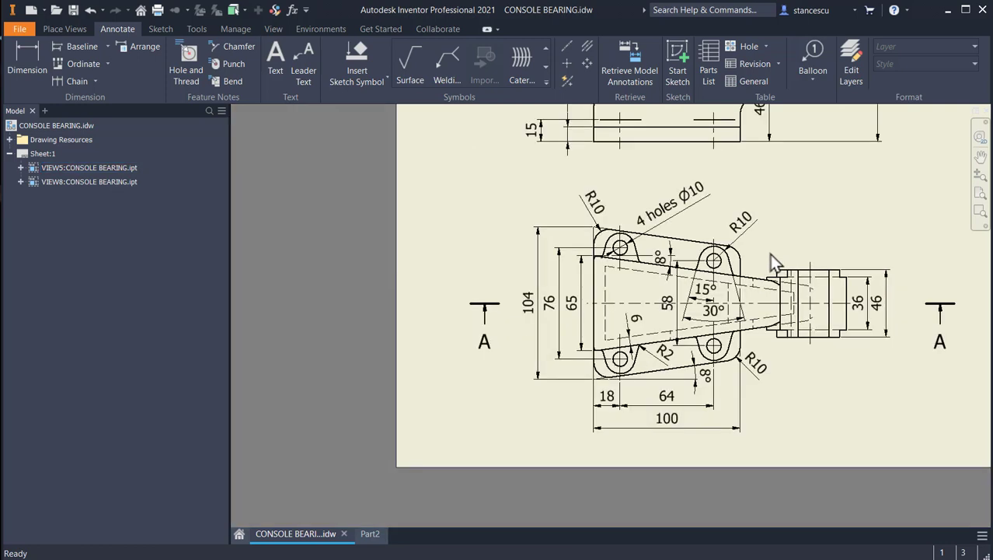
pyautogui.moveTo(771, 253); pyautogui.dragTo(438, 386, button='middle')
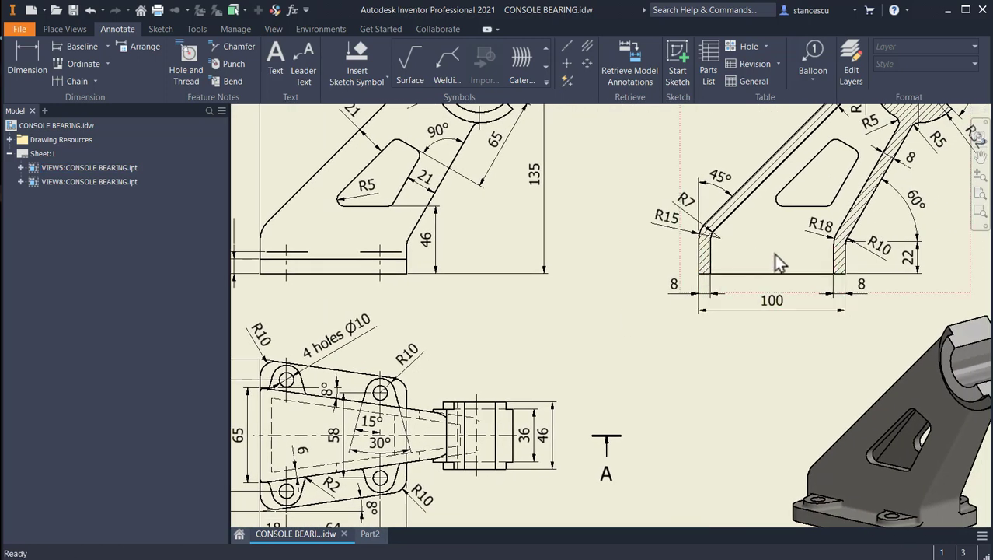
pyautogui.moveTo(561, 335); pyautogui.dragTo(634, 332, button='middle')
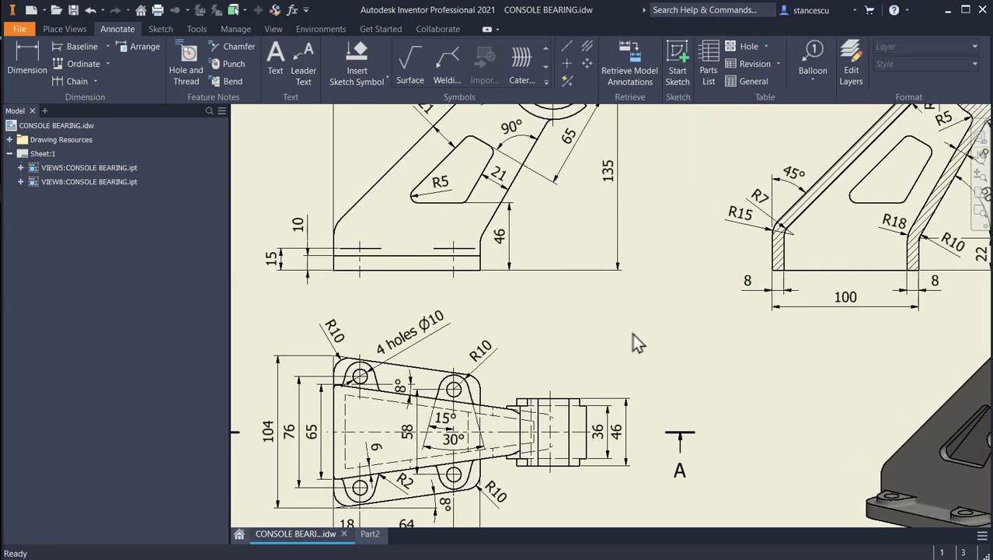
pyautogui.moveTo(512, 377); pyautogui.dragTo(598, 323, button='middle')
pyautogui.scroll(3, 470, 360)
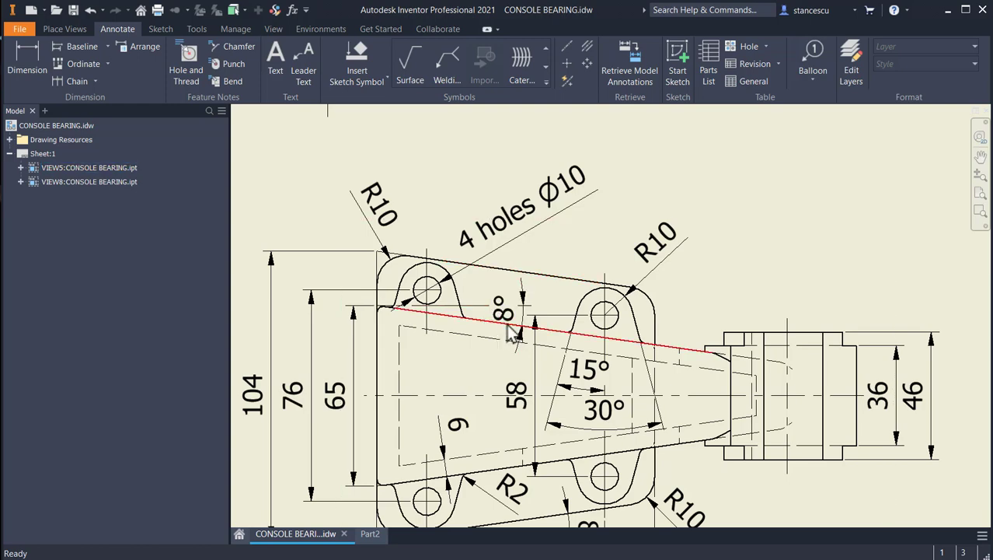
pyautogui.moveTo(483, 362)
pyautogui.mouseDown(button='middle')
pyautogui.moveTo(521, 286)
pyautogui.moveTo(559, 390)
pyautogui.moveTo(426, 487)
pyautogui.mouseUp(button='middle')
pyautogui.scroll(-2, 503, 300)
pyautogui.moveTo(426, 485); pyautogui.dragTo(338, 465)
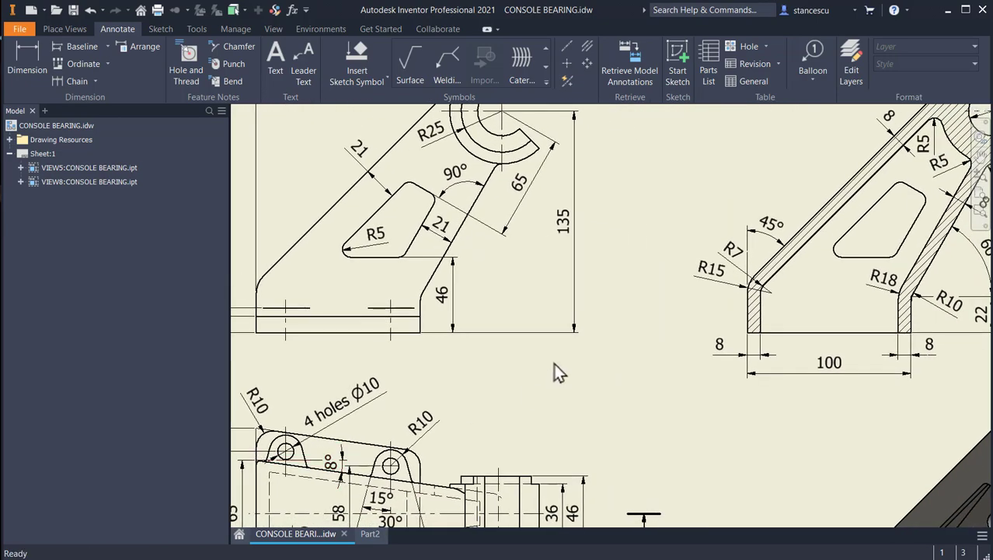
pyautogui.moveTo(554, 370)
pyautogui.mouseDown()
pyautogui.moveTo(450, 459)
pyautogui.moveTo(594, 324)
pyautogui.mouseUp()
pyautogui.moveTo(594, 324)
pyautogui.mouseDown(button='middle')
pyautogui.moveTo(584, 235)
pyautogui.moveTo(542, 217)
pyautogui.moveTo(837, 180)
pyautogui.mouseUp(button='middle')
# Switch to the part, start a sketch on the XZ plane, and project the body's four bottom outer edges into it
pyautogui.click(368, 533)
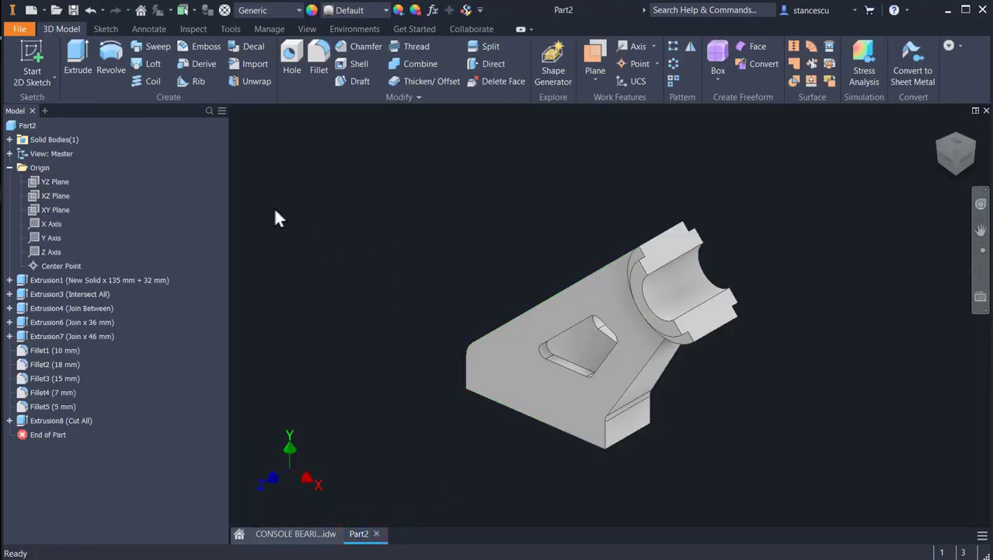
pyautogui.click(36, 195)
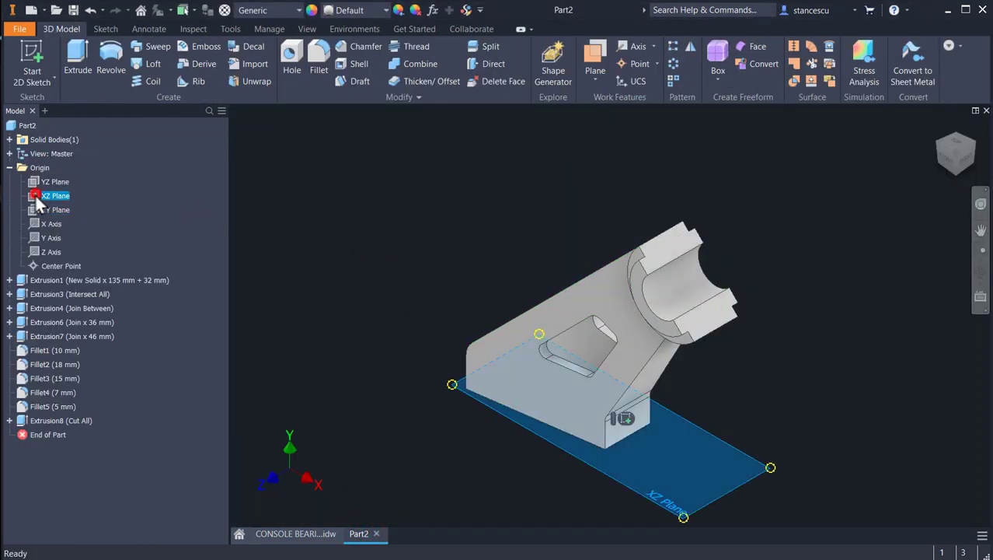
pyautogui.click(623, 420)
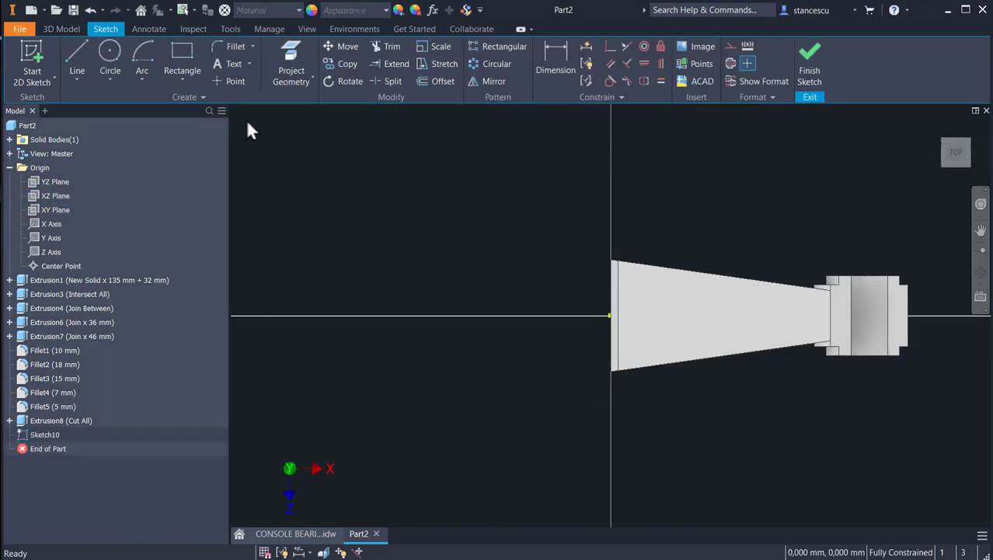
pyautogui.click(290, 64)
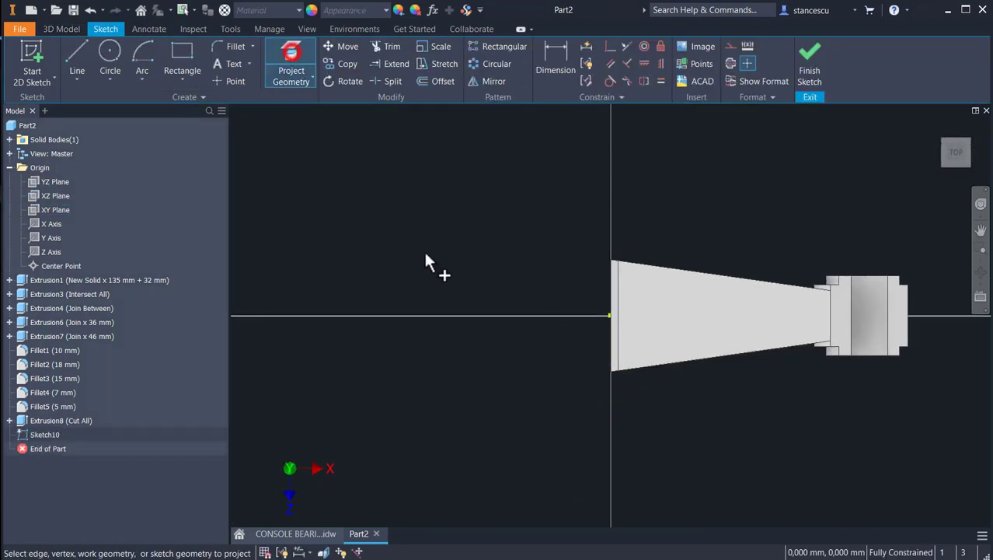
pyautogui.click(610, 282)
pyautogui.press('F4')
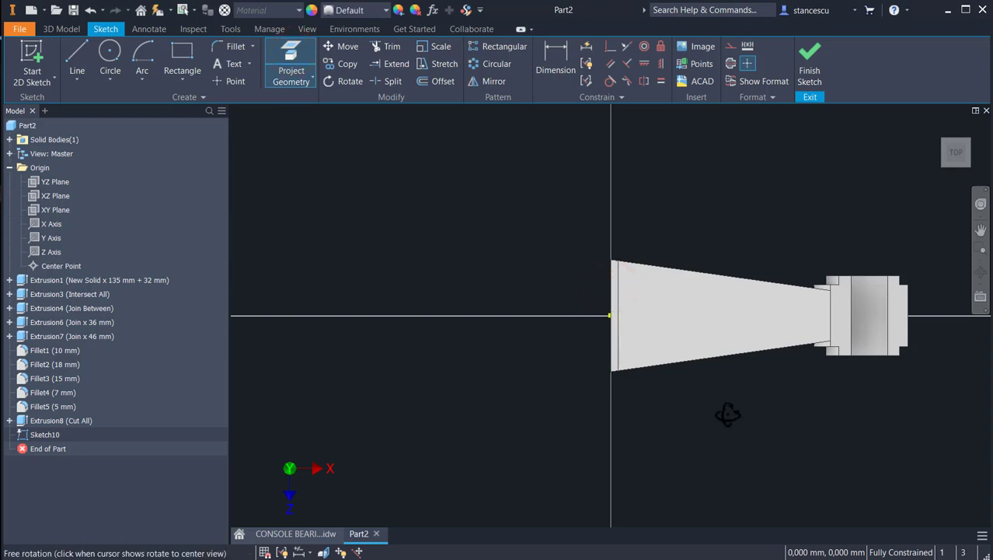
pyautogui.moveTo(727, 415); pyautogui.dragTo(690, 382)
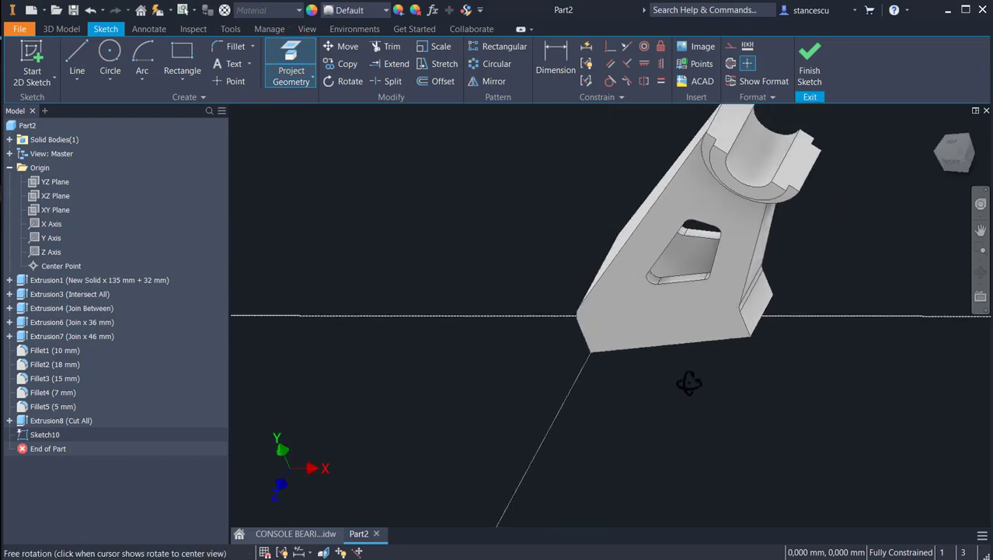
pyautogui.click(773, 302)
pyautogui.click(703, 341)
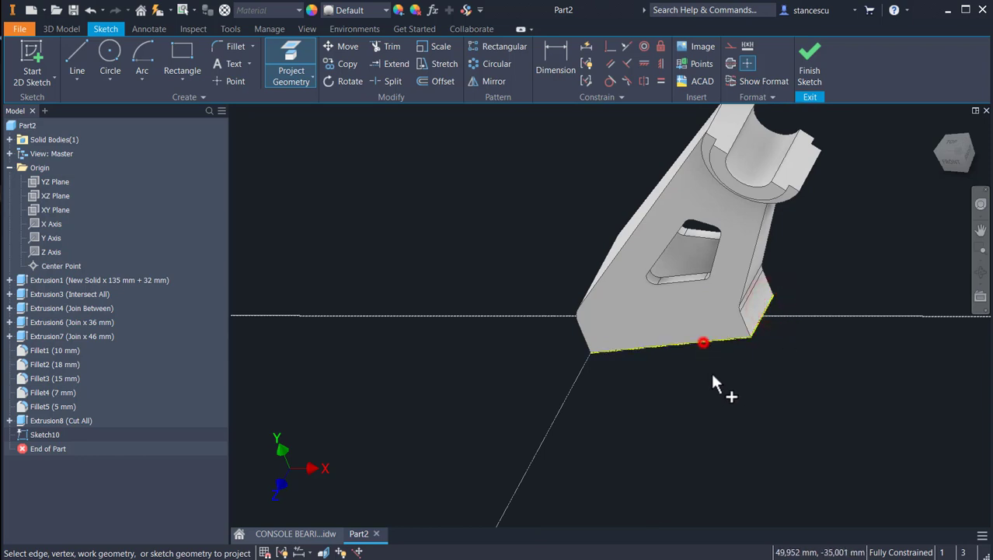
pyautogui.keyDown('shift'); pyautogui.moveTo(712, 374); pyautogui.dragTo(677, 433, button='middle'); pyautogui.keyUp('shift')
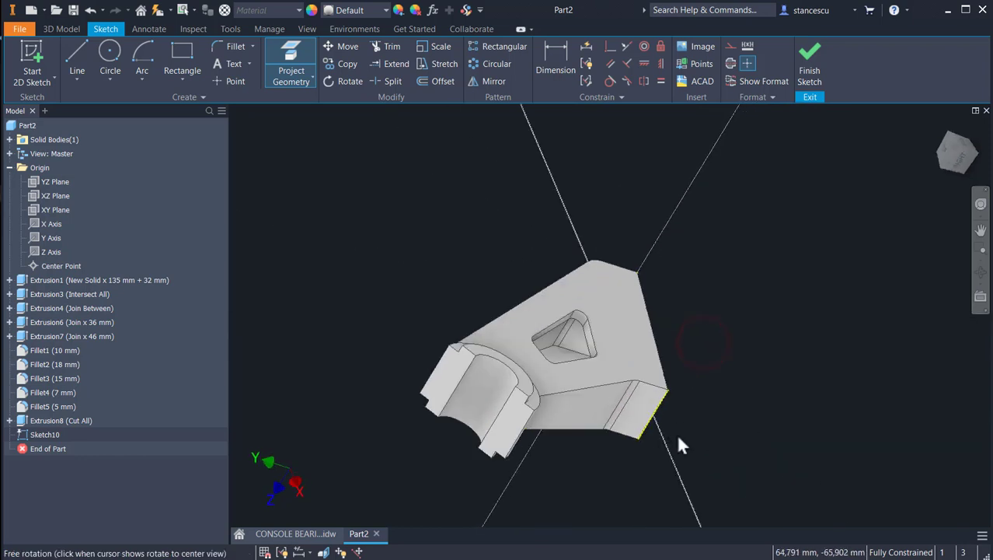
pyautogui.click(657, 346)
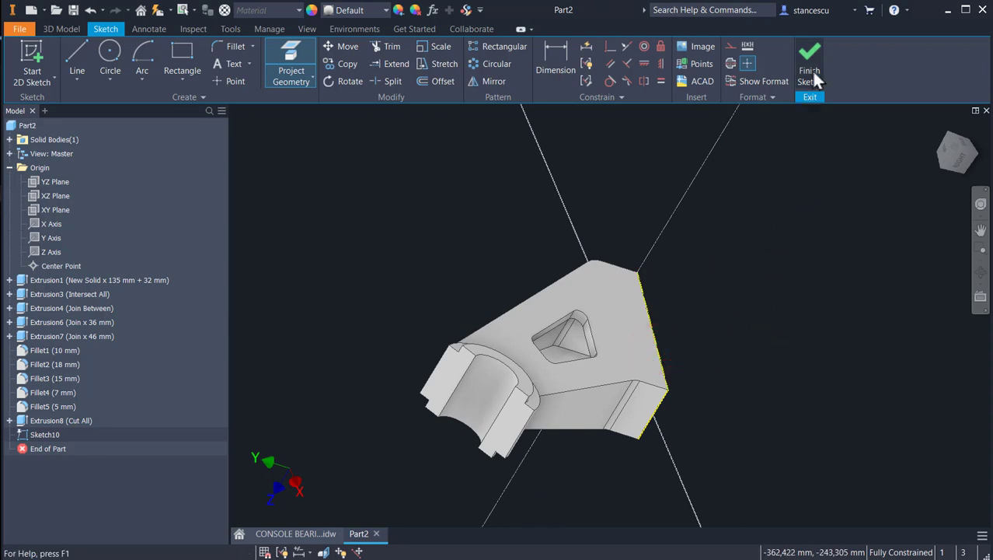
# Slice the model at the sketch plane and draw a closed four-sided outline about 100 mm long around the projected trapezoid, sharing its end lines
pyautogui.moveTo(731, 273)
pyautogui.keyDown('shift'); pyautogui.mouseDown(button='middle')
pyautogui.moveTo(794, 262)
pyautogui.moveTo(793, 271)
pyautogui.moveTo(758, 279)
pyautogui.moveTo(774, 250)
pyautogui.moveTo(780, 265)
pyautogui.mouseUp(button='middle'); pyautogui.keyUp('shift')
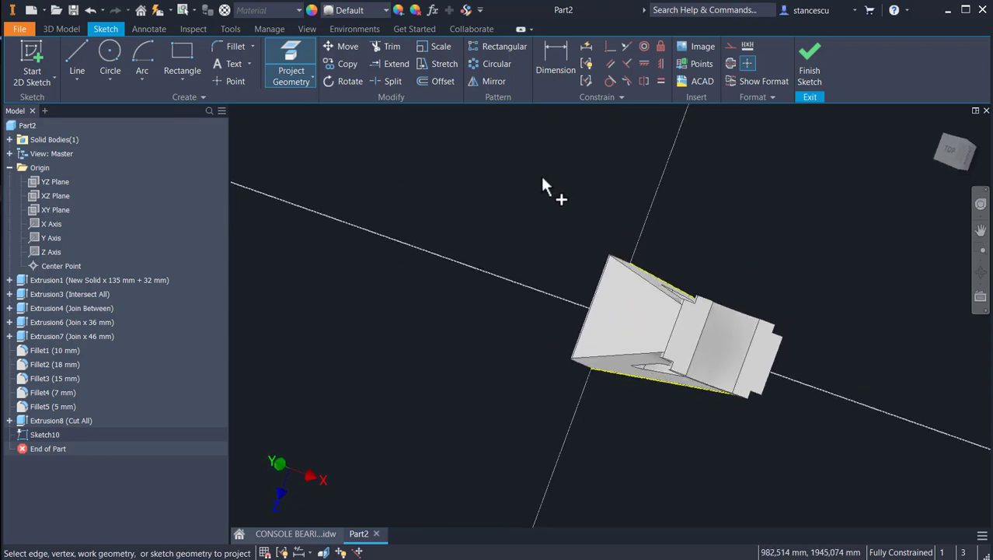
pyautogui.press('F7')
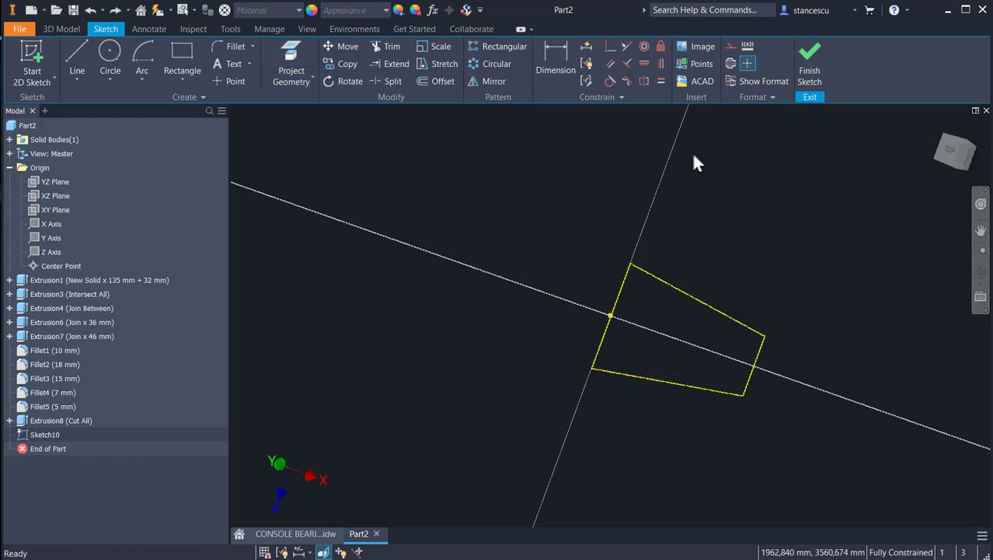
pyautogui.click(953, 151)
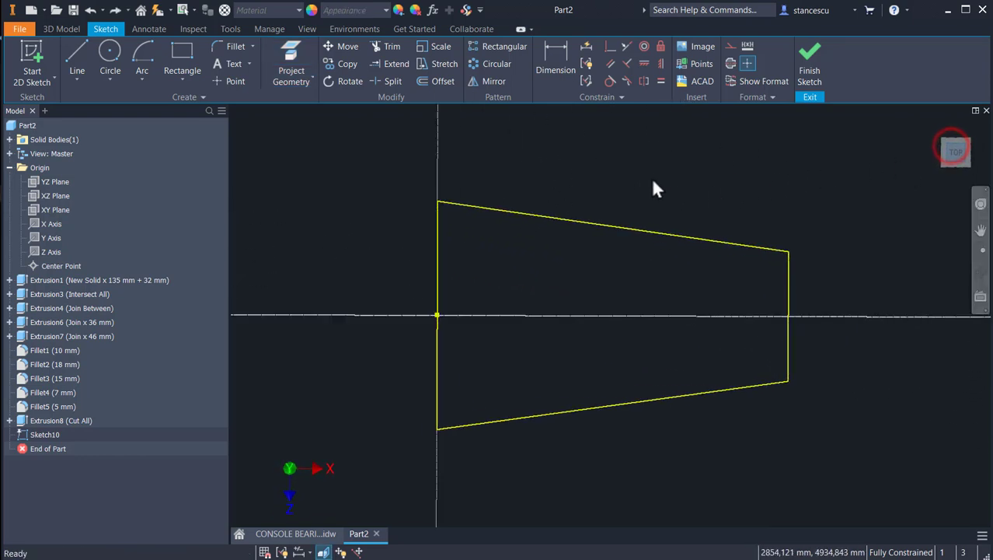
pyautogui.click(76, 61)
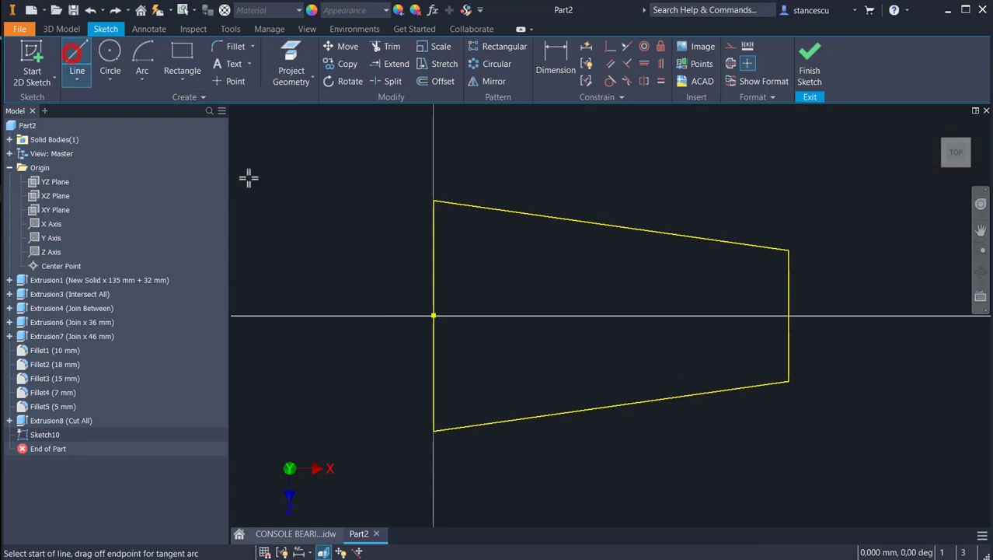
pyautogui.click(433, 143)
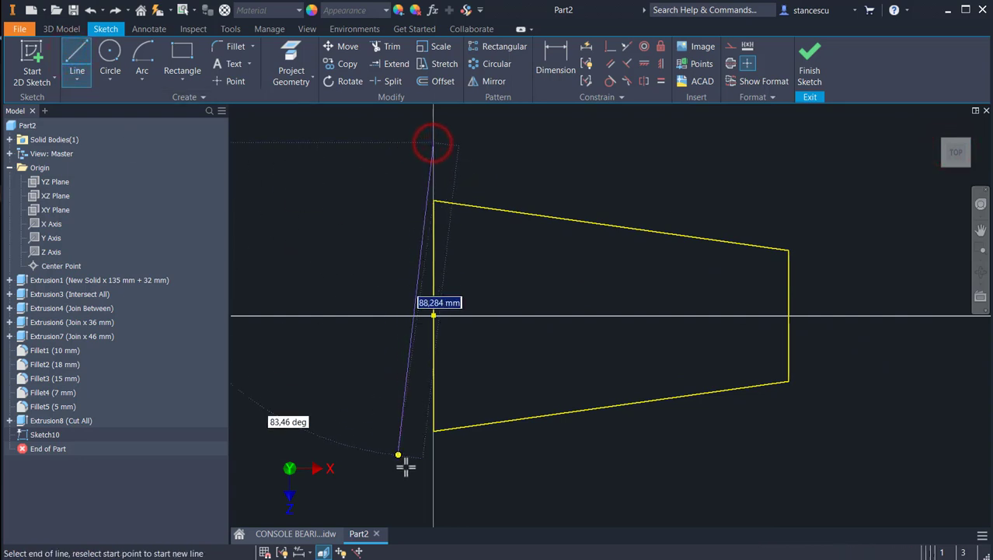
pyautogui.click(434, 486)
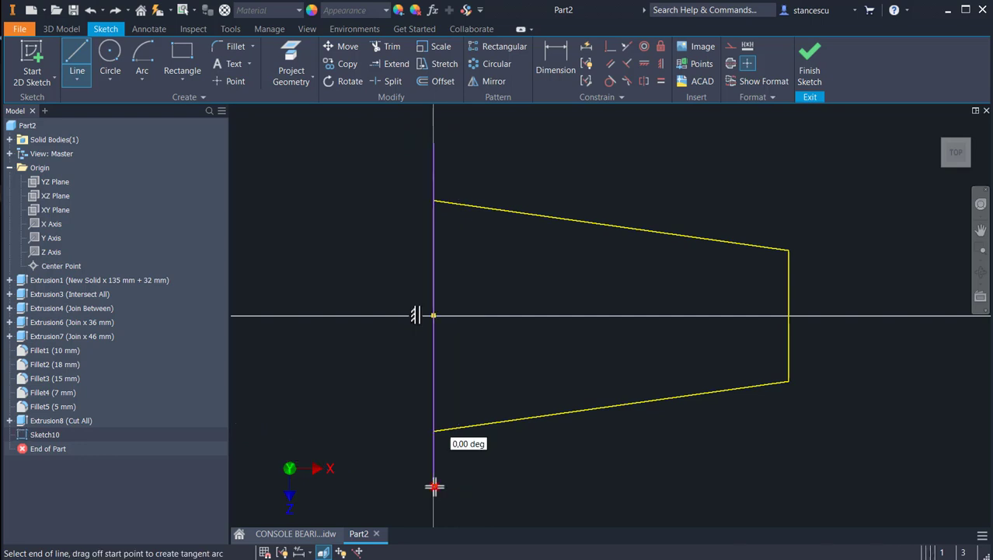
pyautogui.click(789, 418)
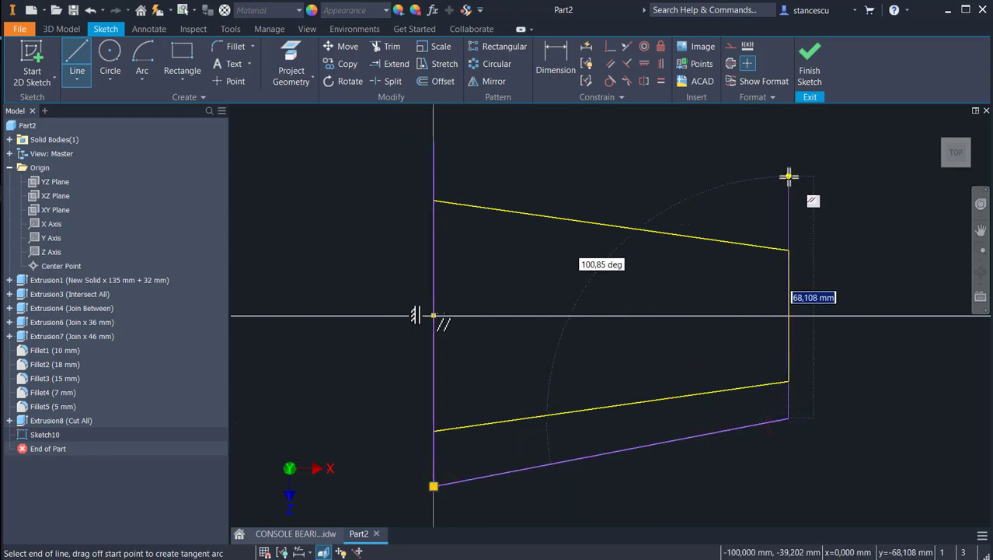
pyautogui.click(789, 186)
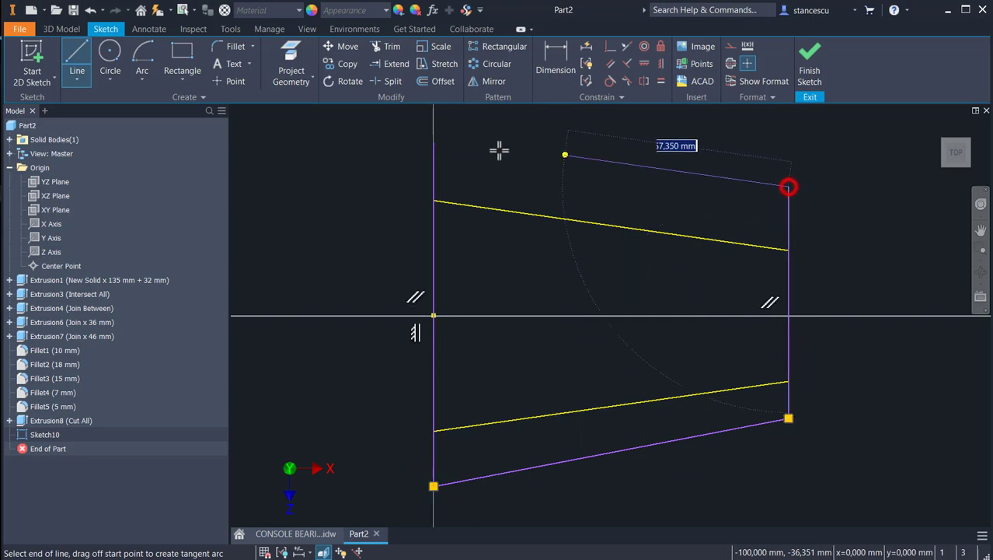
pyautogui.click(433, 143)
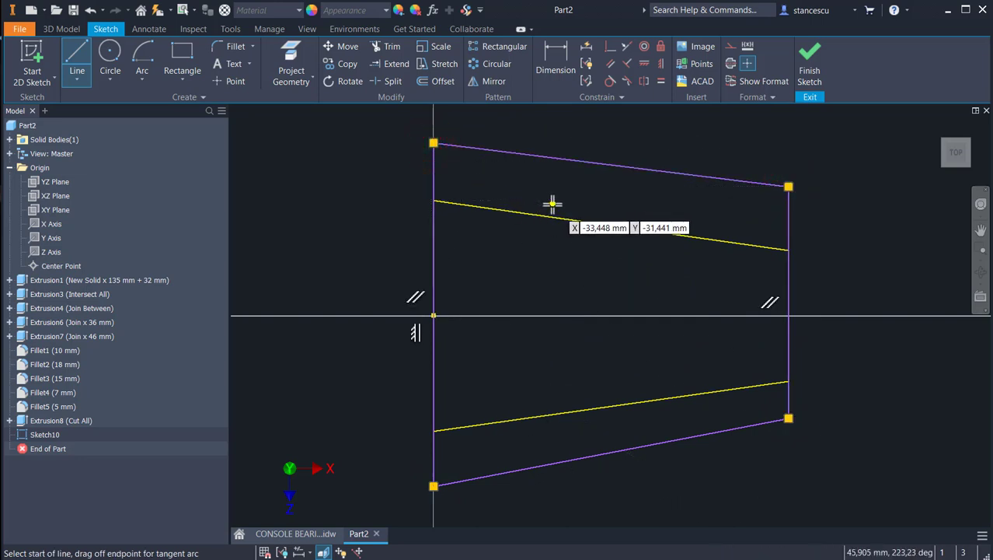
pyautogui.press('Escape')
# Constrain the outline's upper sloping side parallel to the adjacent projected edge of the body
pyautogui.click(610, 62)
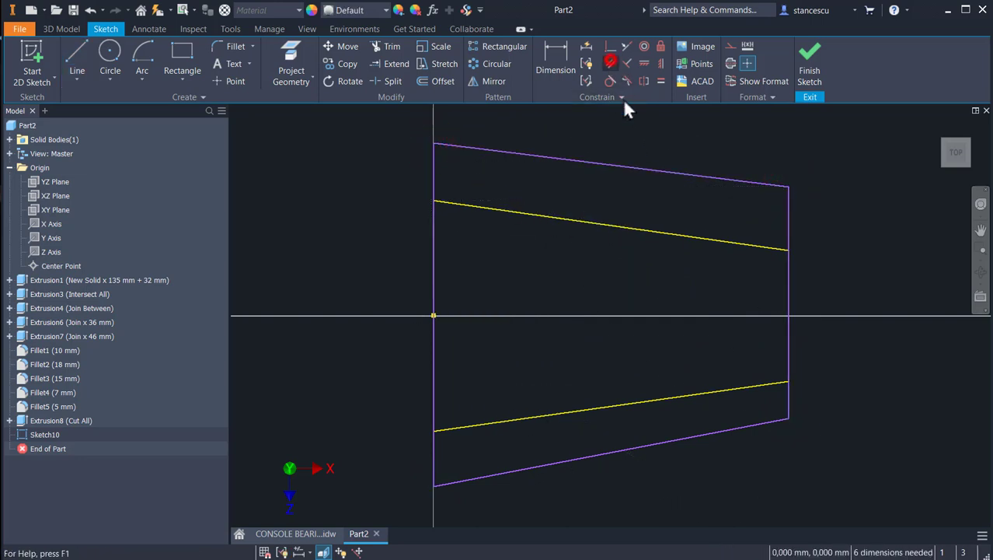
pyautogui.click(678, 172)
pyautogui.click(673, 233)
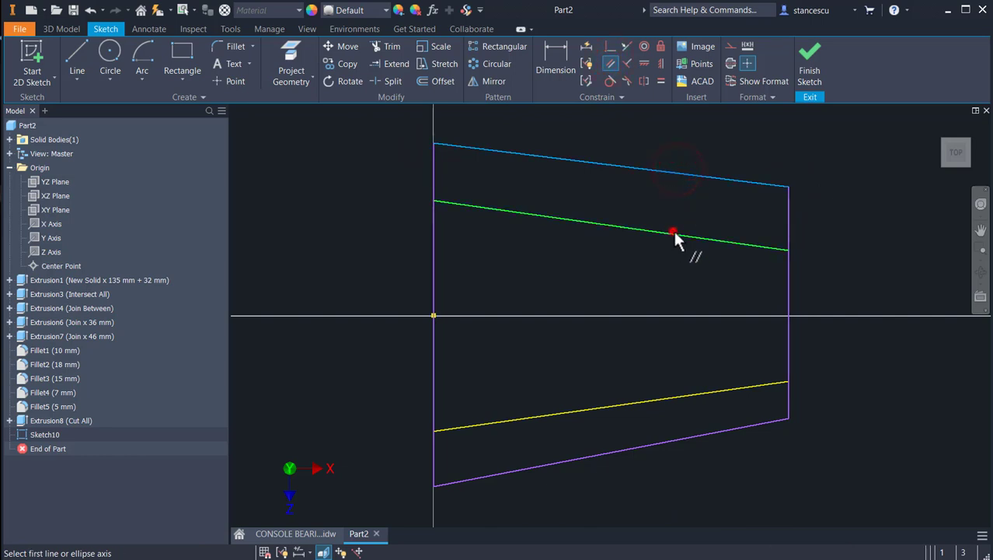
# Constrain the outline's lower sloping side parallel to the adjacent projected edge and its wide end line's midpoint coincident with the origin
pyautogui.click(675, 397)
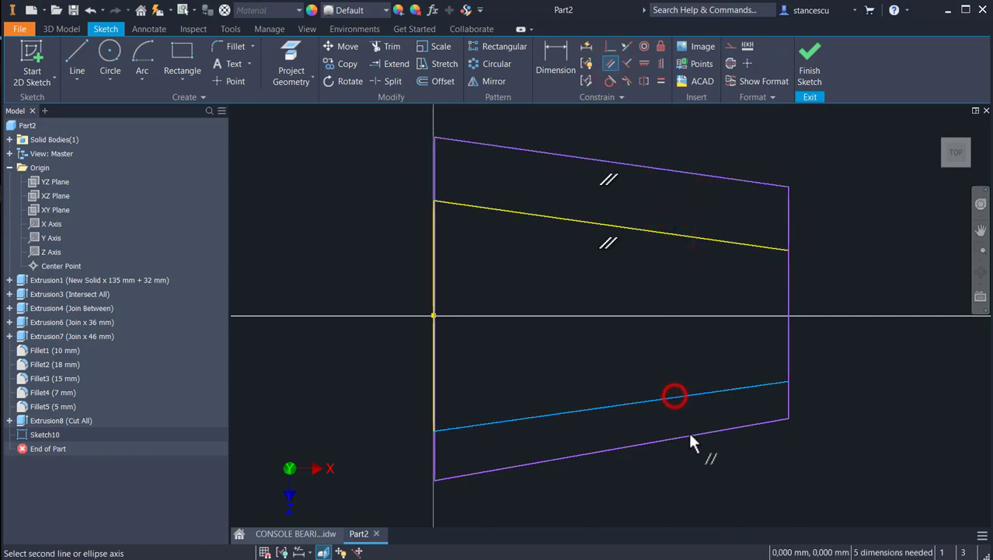
pyautogui.click(688, 435)
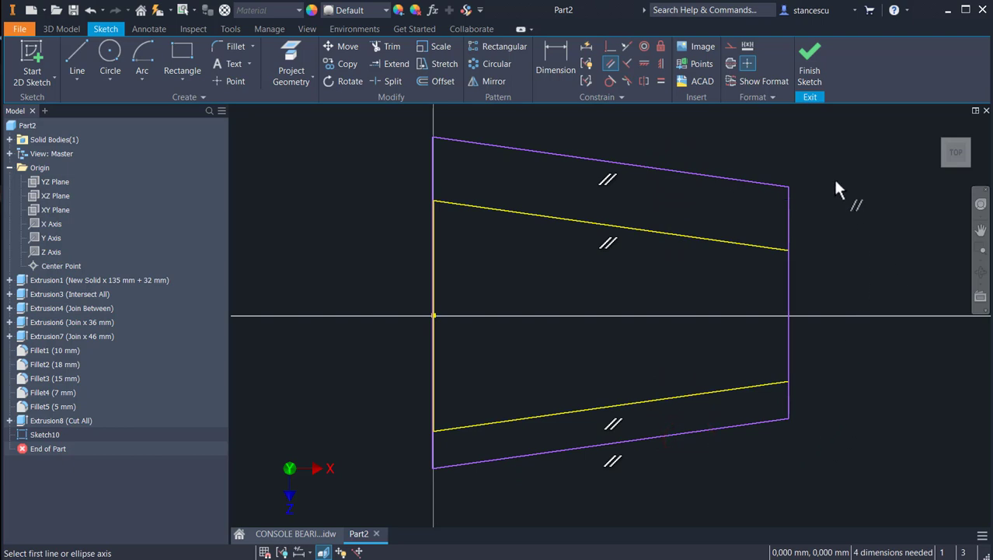
pyautogui.click(610, 46)
pyautogui.click(433, 305)
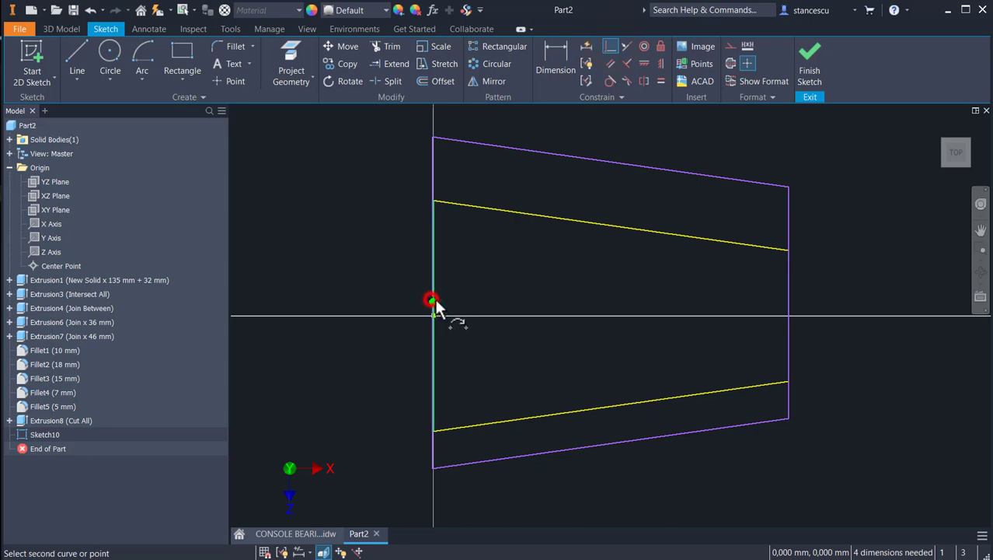
pyautogui.click(433, 314)
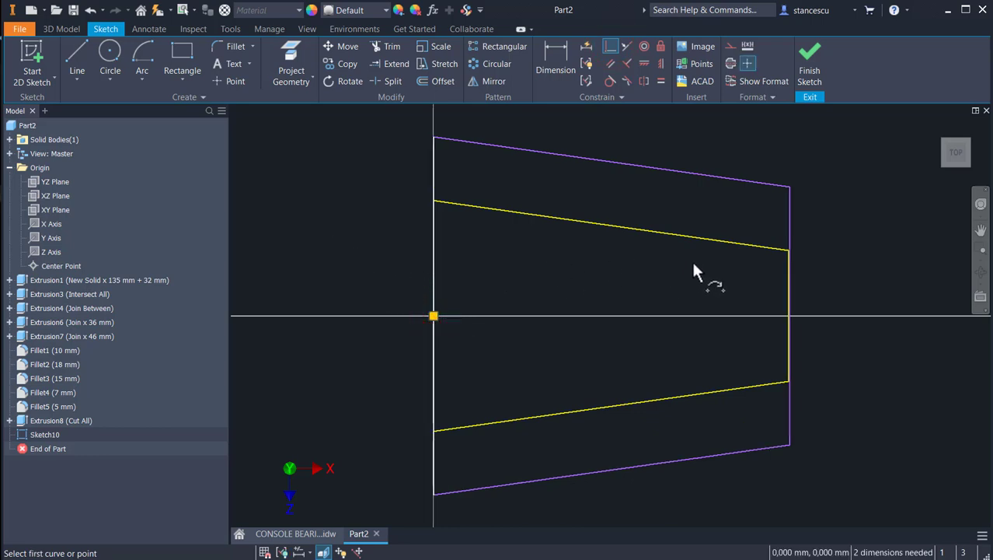
# Constrain the outline's narrow end line collinear with the projected end edge of the body
pyautogui.click(624, 46)
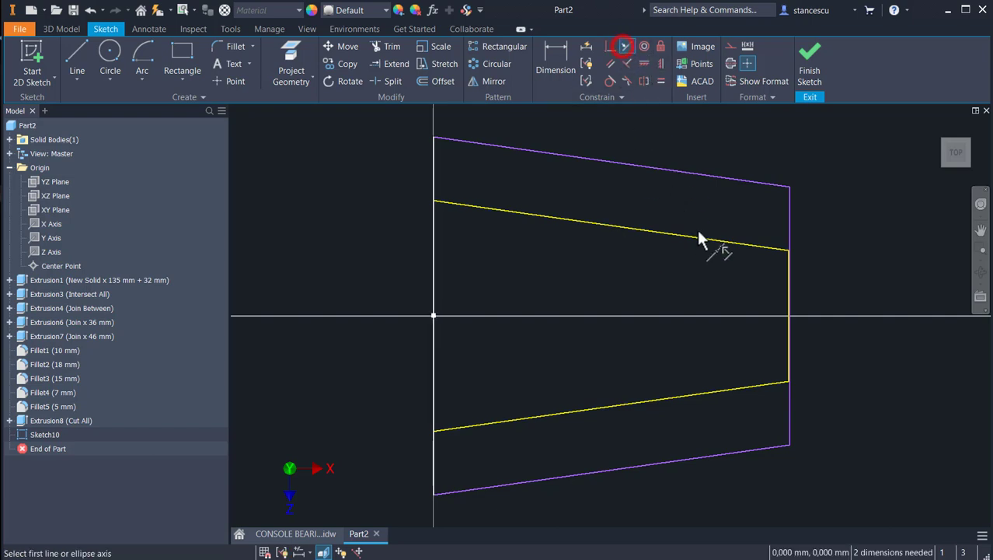
pyautogui.click(789, 275)
pyautogui.click(790, 238)
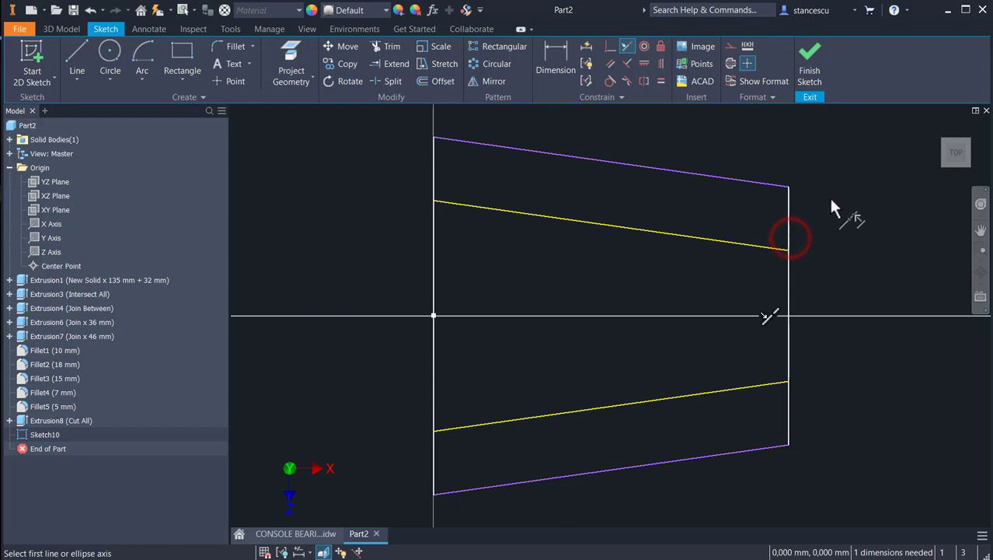
pyautogui.press('Escape')
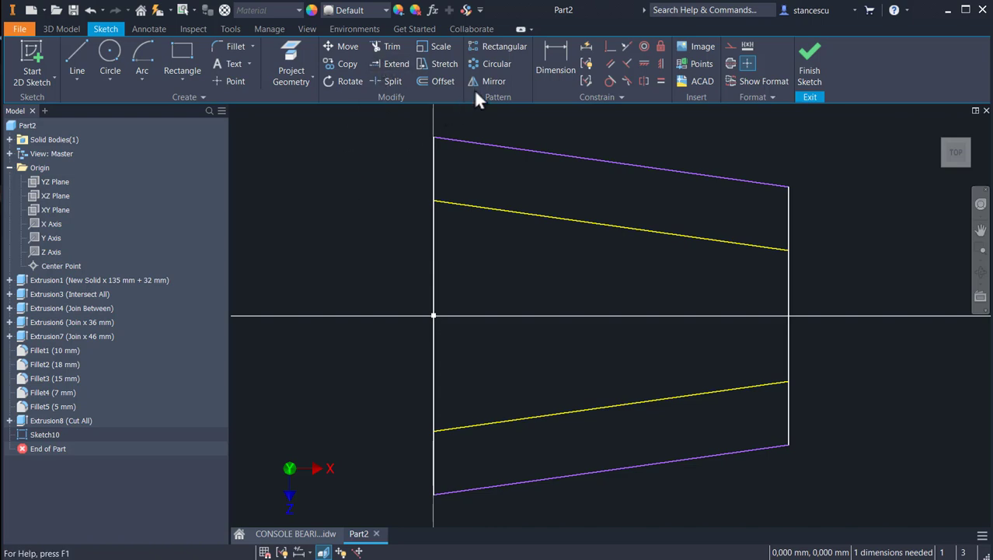
# Dimension the outline's wide end between its two corner points and set it to 104 mm
pyautogui.click(558, 61)
pyautogui.click(434, 138)
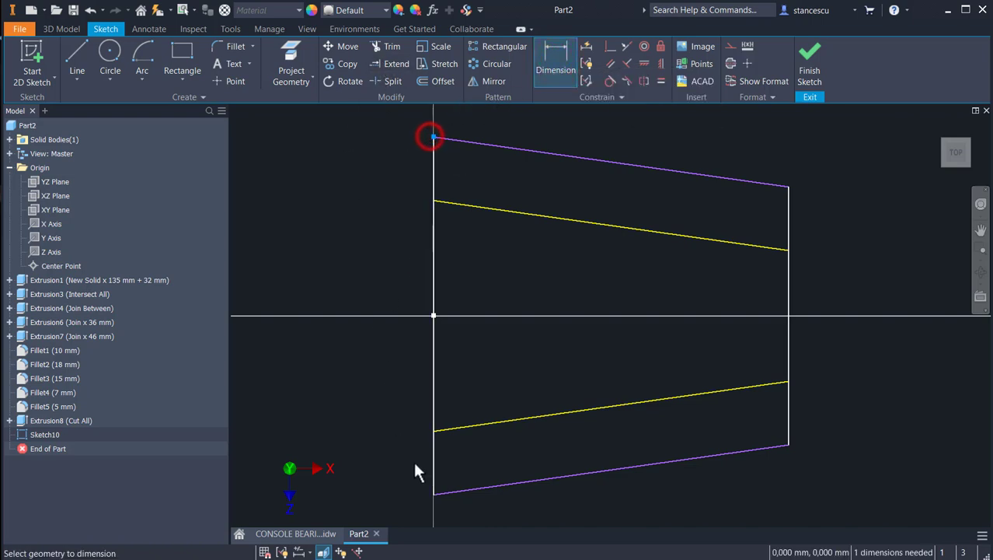
pyautogui.click(433, 494)
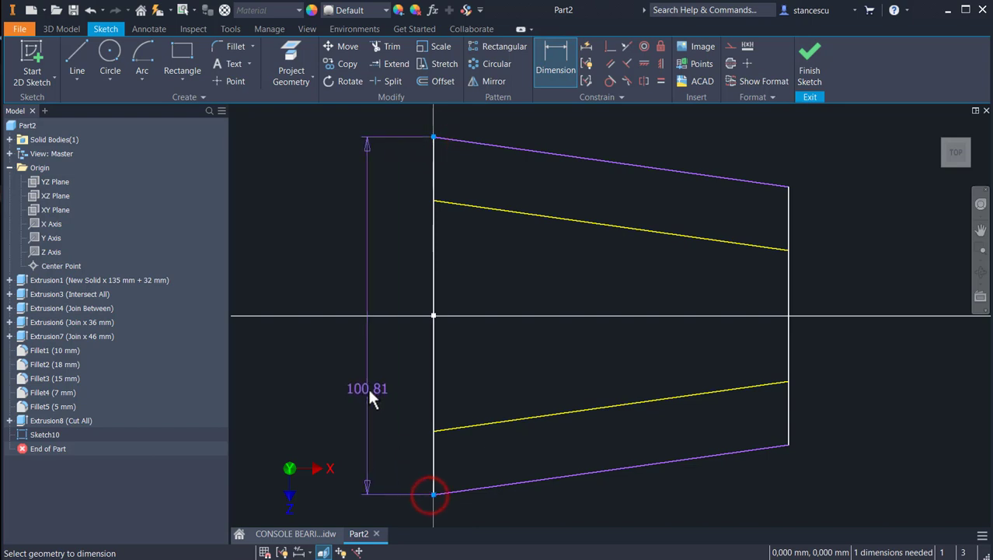
pyautogui.click(368, 388)
pyautogui.write('1')
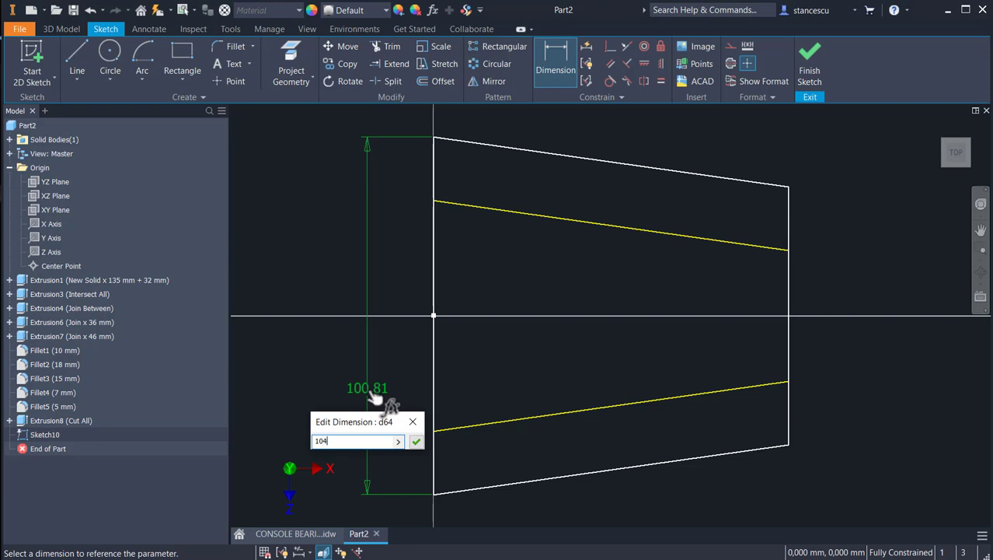
pyautogui.write('04')
pyautogui.press('Return')
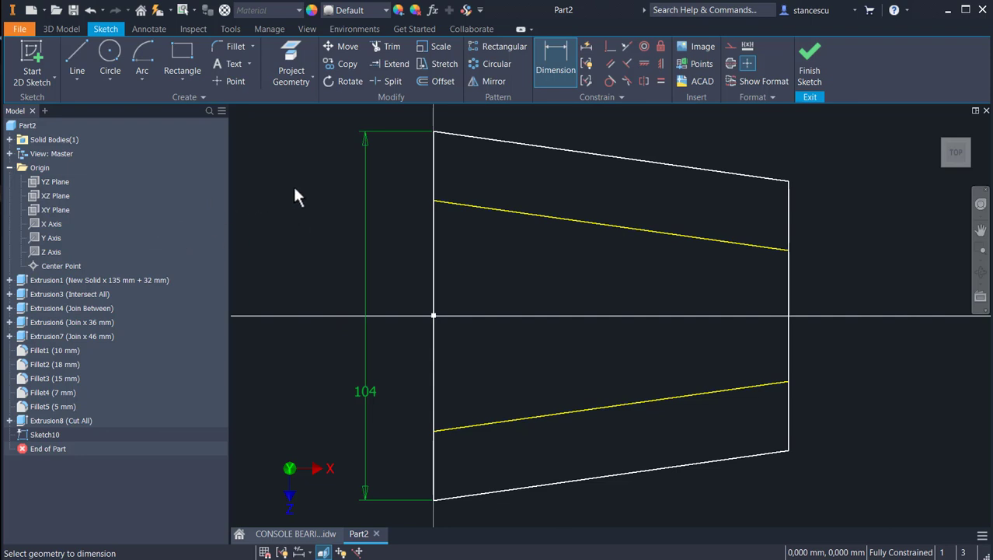
# Fillet all four corners of the flange outline with equal 10 mm radii
pyautogui.click(237, 45)
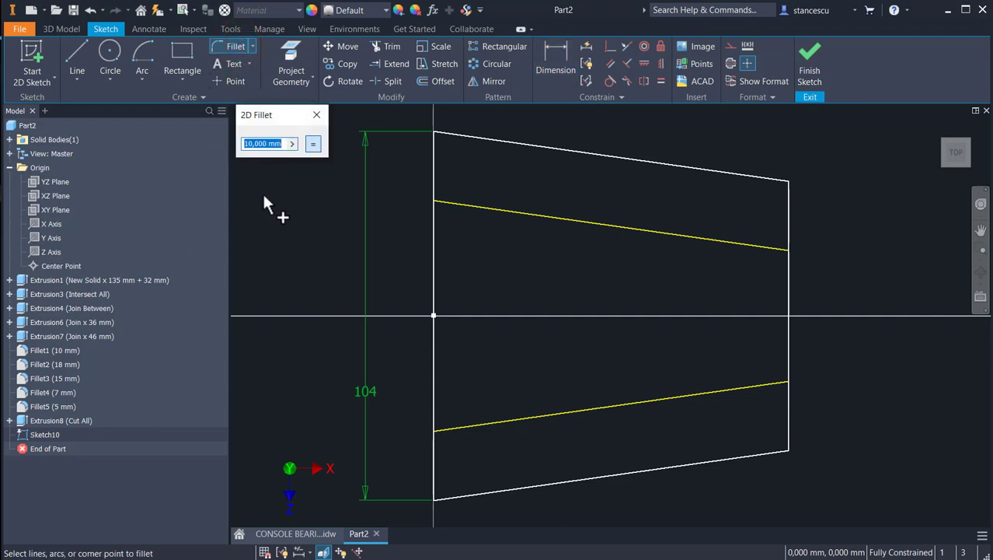
pyautogui.click(434, 165)
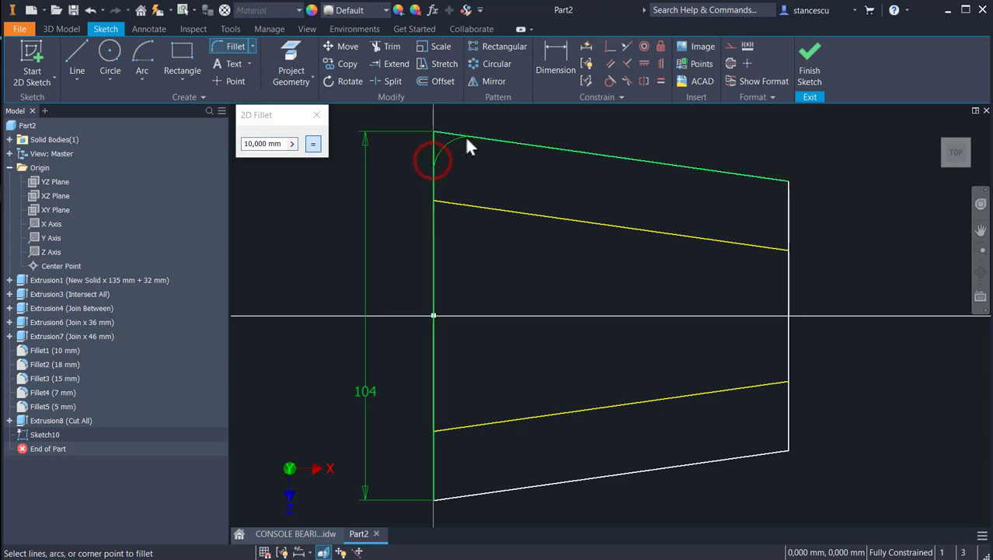
pyautogui.click(464, 136)
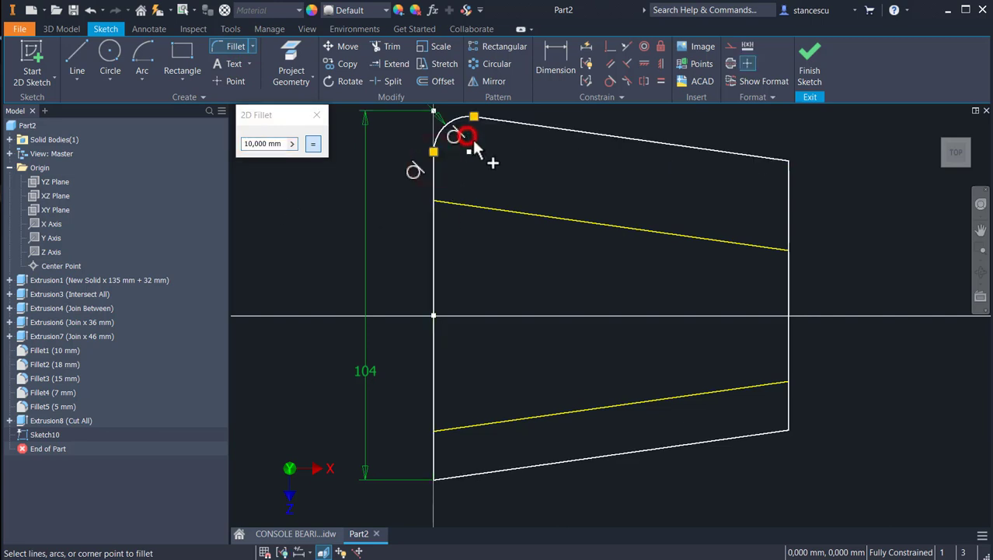
pyautogui.click(789, 204)
pyautogui.click(791, 392)
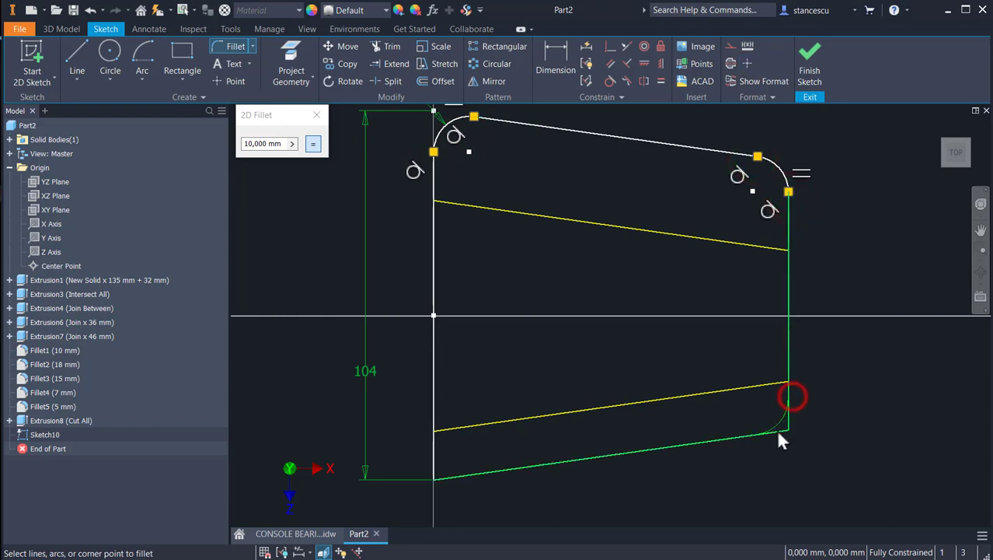
pyautogui.click(775, 430)
pyautogui.click(487, 470)
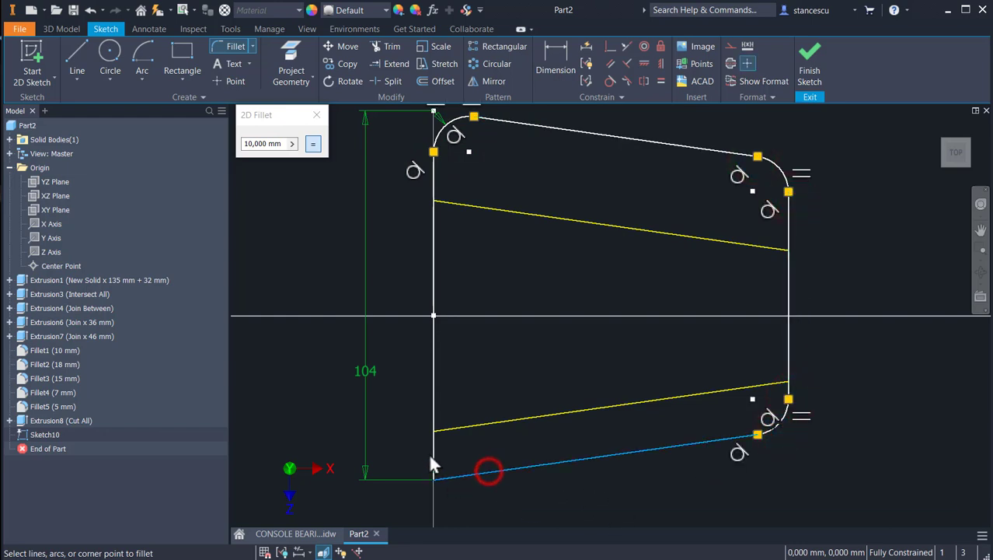
pyautogui.click(433, 446)
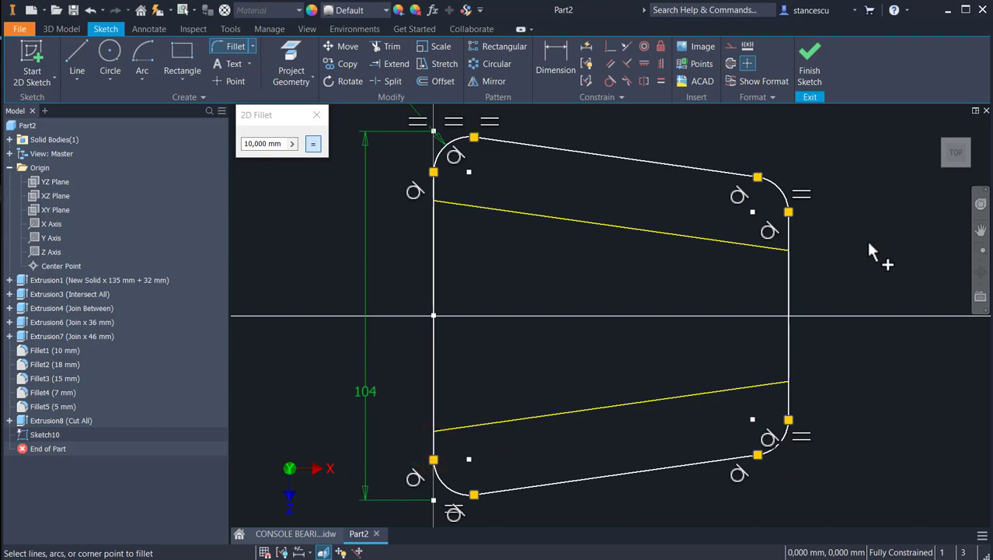
# Finish the sketch and extrude the two flange regions beside the body 10 mm upward, joined to the solid
pyautogui.click(812, 62)
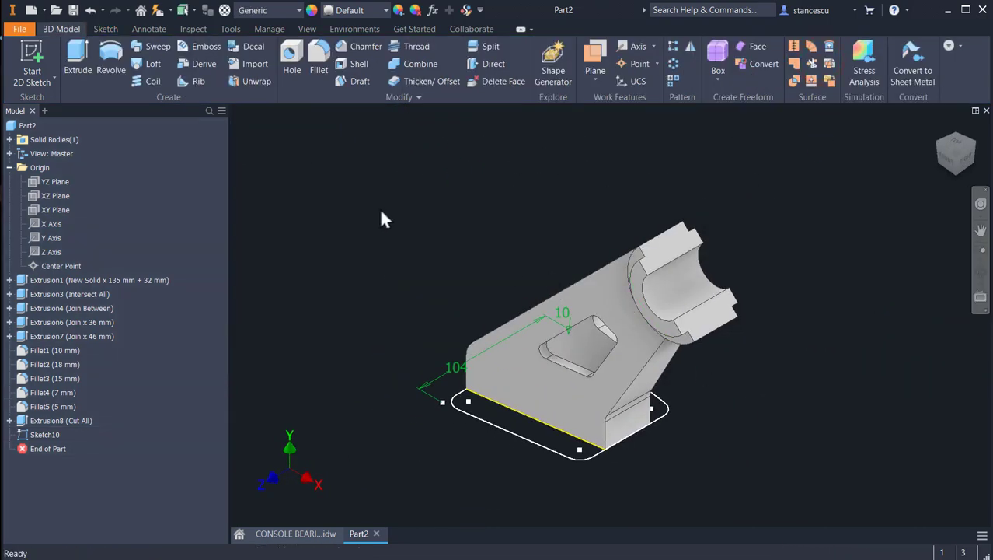
pyautogui.click(79, 65)
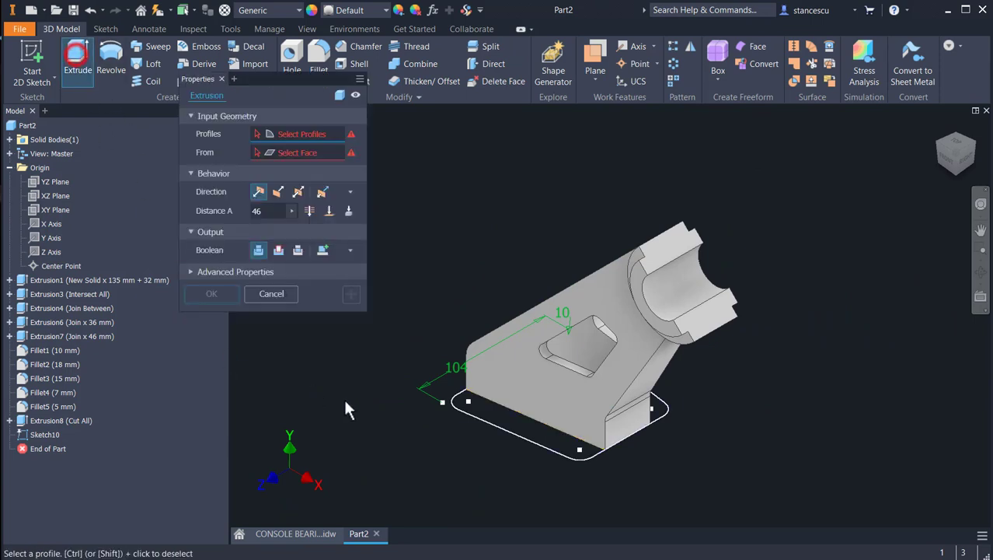
pyautogui.click(535, 442)
pyautogui.moveTo(660, 488)
pyautogui.keyDown('shift'); pyautogui.mouseDown(button='middle')
pyautogui.moveTo(643, 476)
pyautogui.moveTo(665, 441)
pyautogui.mouseUp(button='middle'); pyautogui.keyUp('shift')
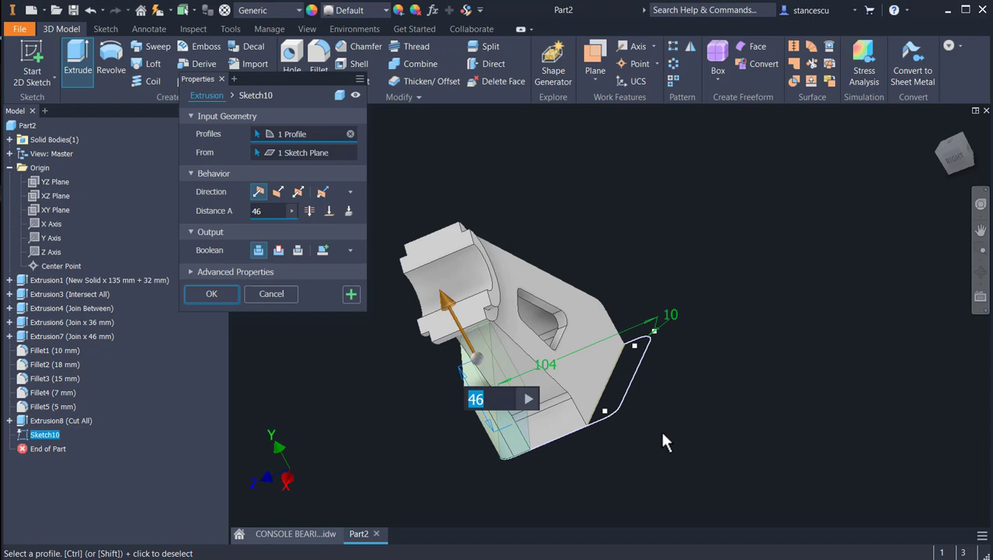
pyautogui.click(631, 380)
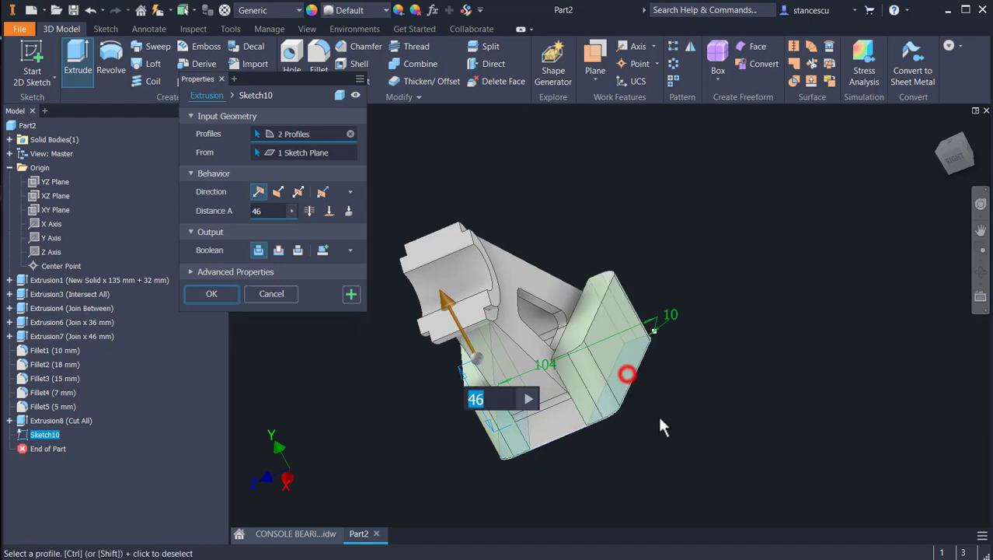
pyautogui.keyDown('shift'); pyautogui.moveTo(657, 413); pyautogui.dragTo(743, 436, button='middle'); pyautogui.keyUp('shift')
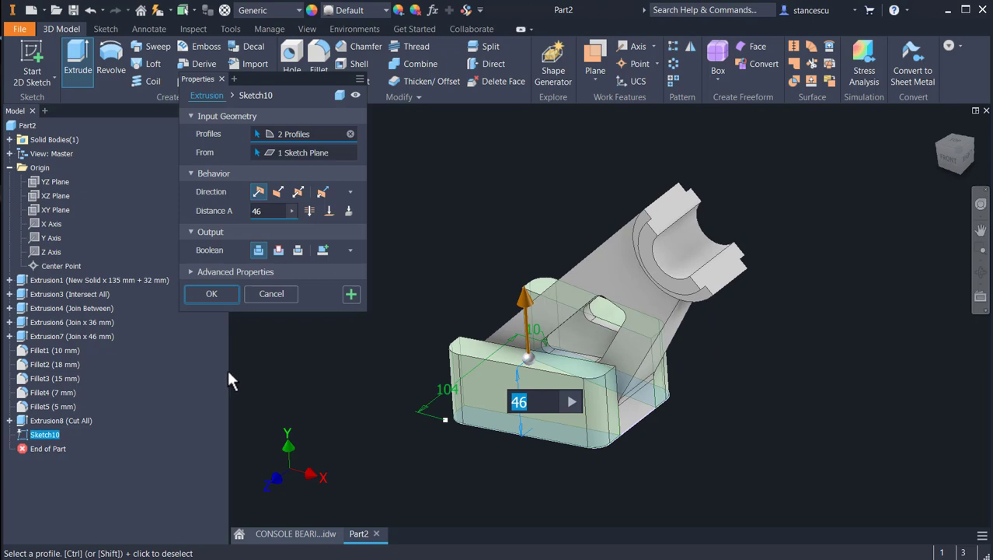
pyautogui.press('BackSpace')
pyautogui.write('10')
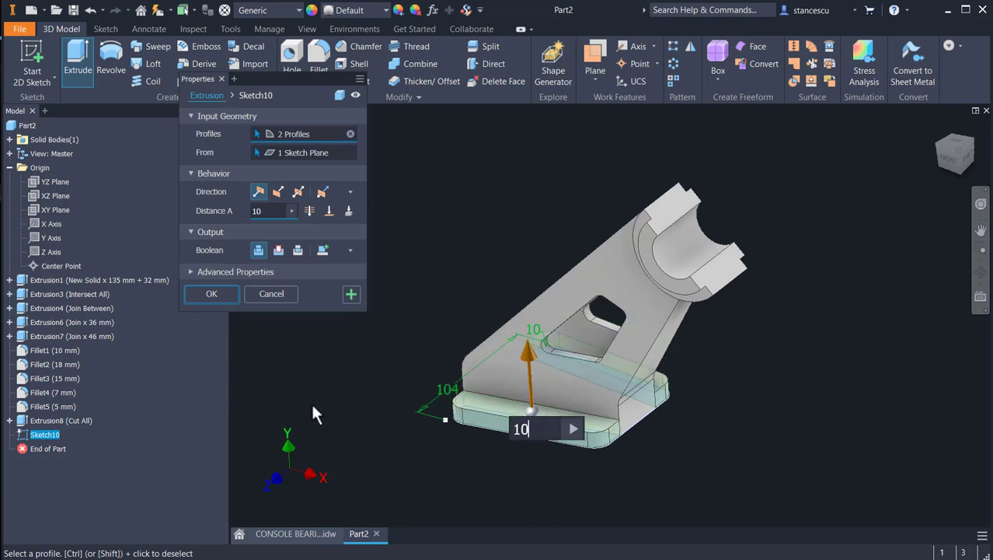
pyautogui.click(213, 294)
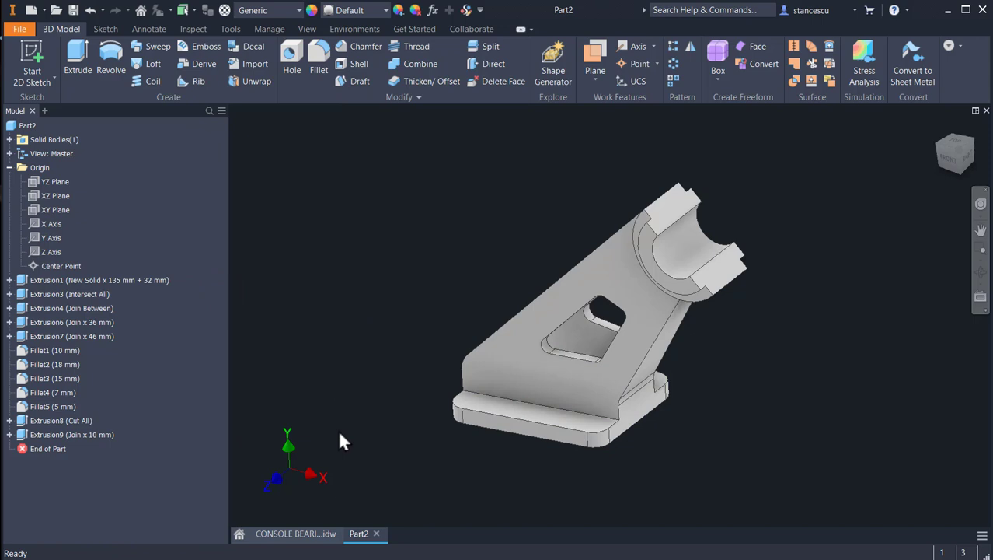
pyautogui.press('F6')
pyautogui.keyDown('shift'); pyautogui.moveTo(681, 484); pyautogui.dragTo(681, 421, button='middle'); pyautogui.keyUp('shift')
pyautogui.press('F6')
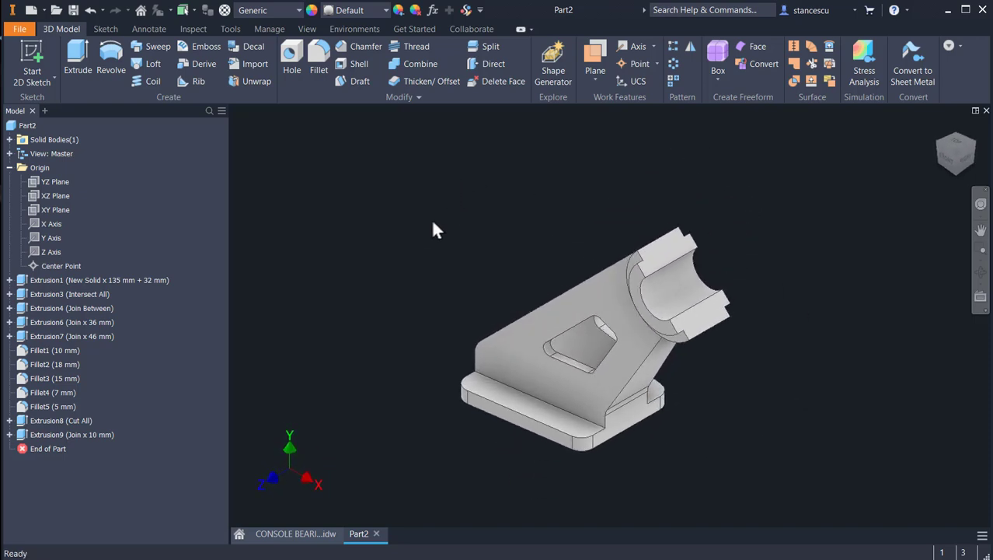
# Switch to the drawing and examine the isometric, side and plan views for the flange bosses' shape, height, angles and hole positions
pyautogui.click(281, 536)
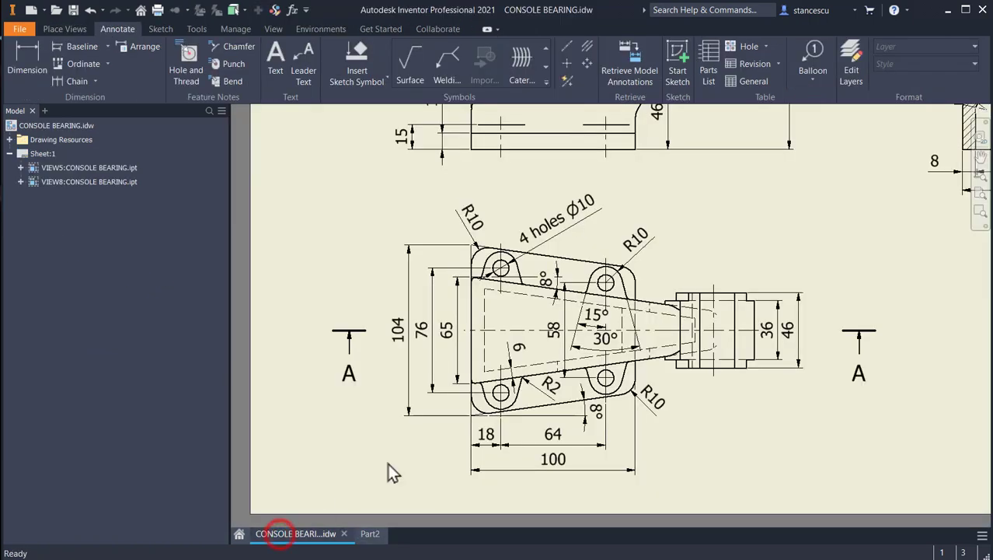
pyautogui.moveTo(808, 261)
pyautogui.mouseDown(button='middle')
pyautogui.moveTo(501, 281)
pyautogui.moveTo(507, 308)
pyautogui.mouseUp(button='middle')
pyautogui.scroll(5, 735, 410)
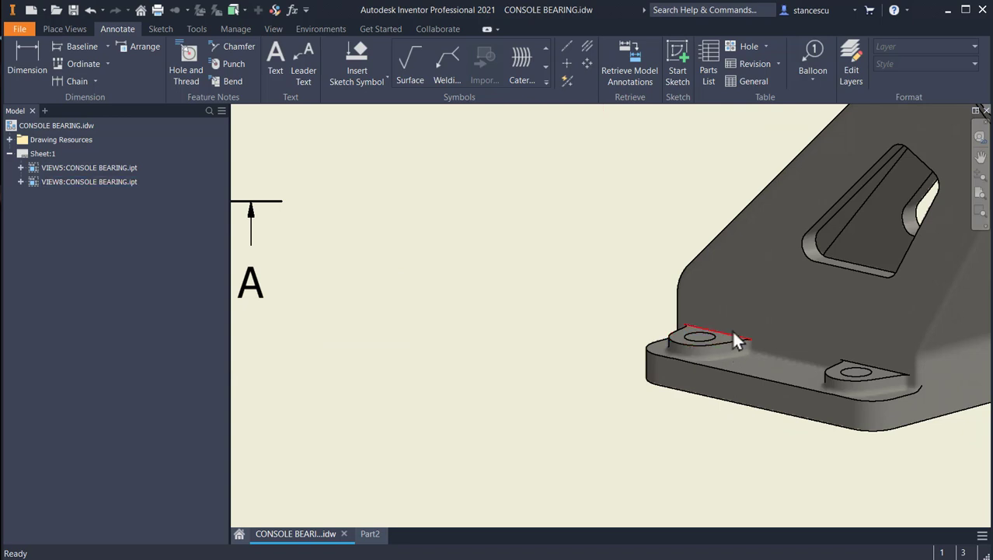
pyautogui.scroll(-2, 734, 379)
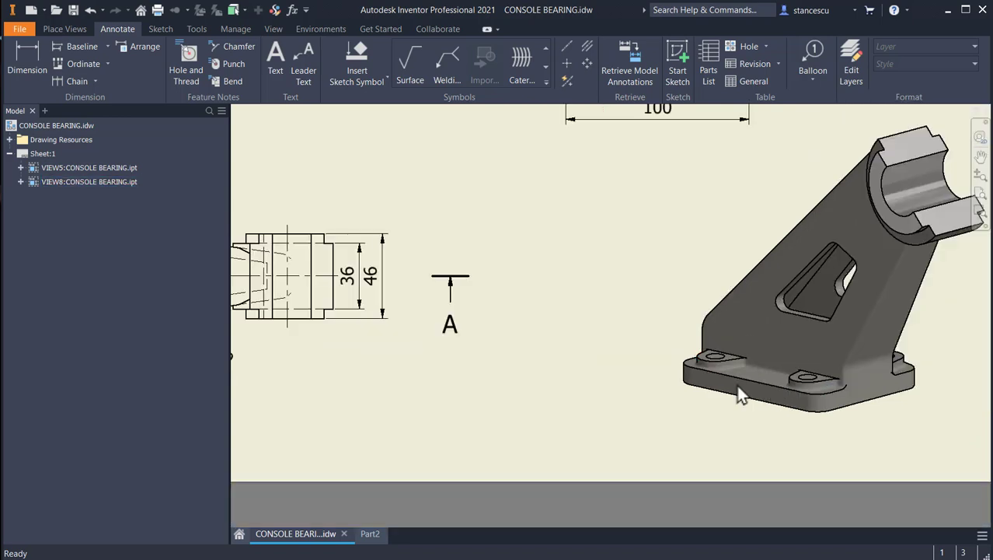
pyautogui.moveTo(638, 376); pyautogui.dragTo(868, 384, button='middle')
pyautogui.moveTo(614, 388); pyautogui.dragTo(816, 389, button='middle')
pyautogui.scroll(3, 472, 391)
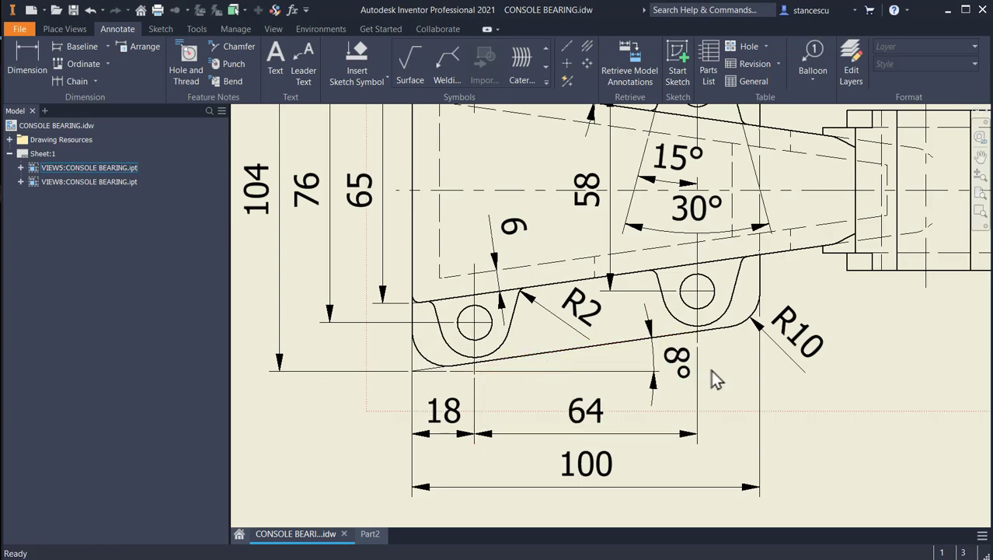
pyautogui.scroll(-2, 716, 380)
pyautogui.moveTo(720, 382); pyautogui.dragTo(698, 441, button='middle')
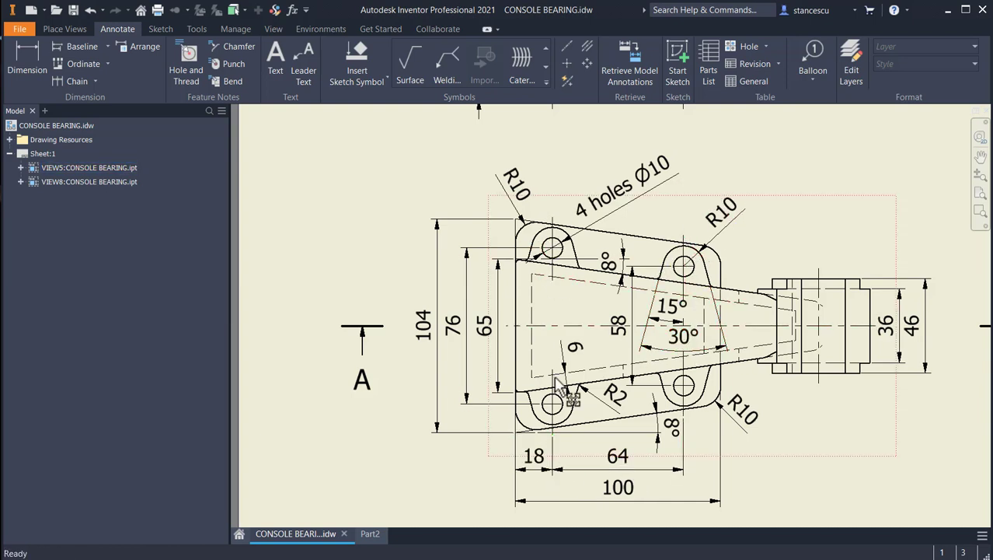
pyautogui.press('F2')
pyautogui.moveTo(828, 465); pyautogui.dragTo(809, 459)
pyautogui.moveTo(790, 244); pyautogui.dragTo(802, 490)
pyautogui.press('Escape')
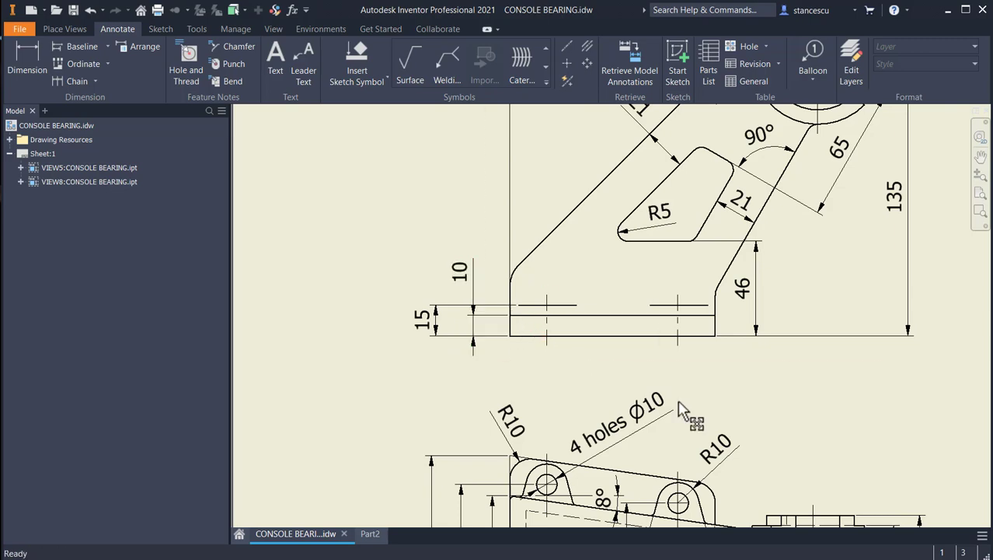
pyautogui.moveTo(716, 400); pyautogui.dragTo(716, 288, button='middle')
pyautogui.moveTo(780, 355); pyautogui.dragTo(778, 195, button='middle')
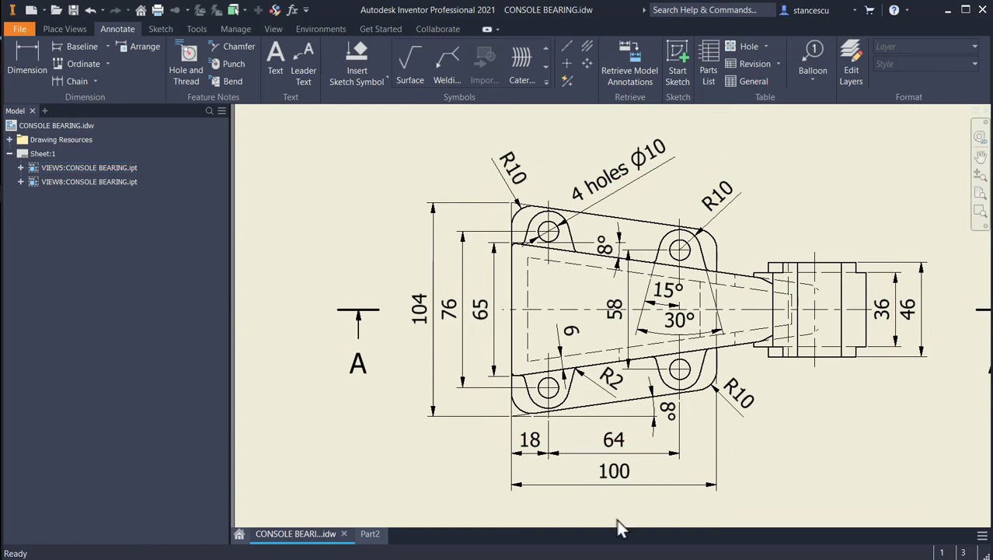
# Switch to the part and start a sketch on the base flange's top face at one side of the body
pyautogui.click(370, 536)
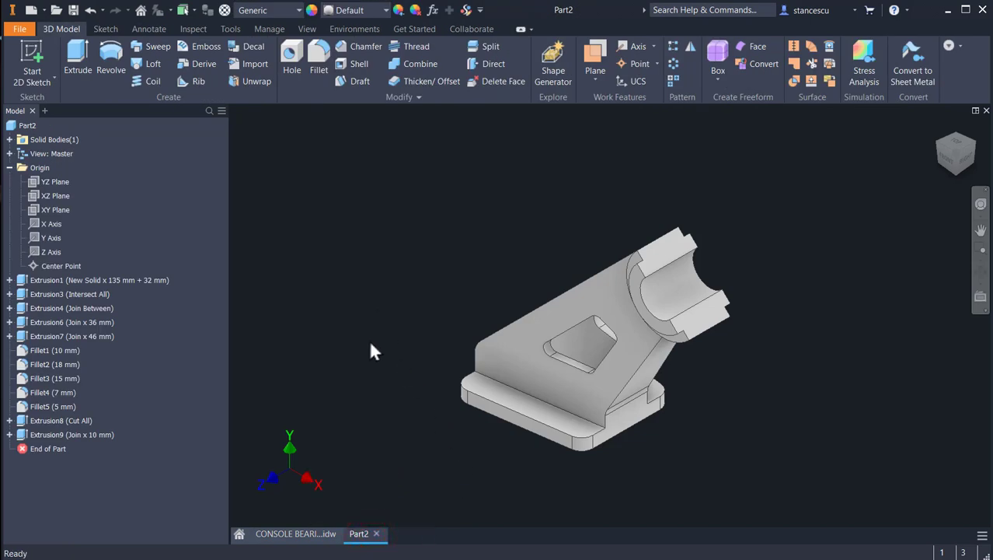
pyautogui.click(508, 395)
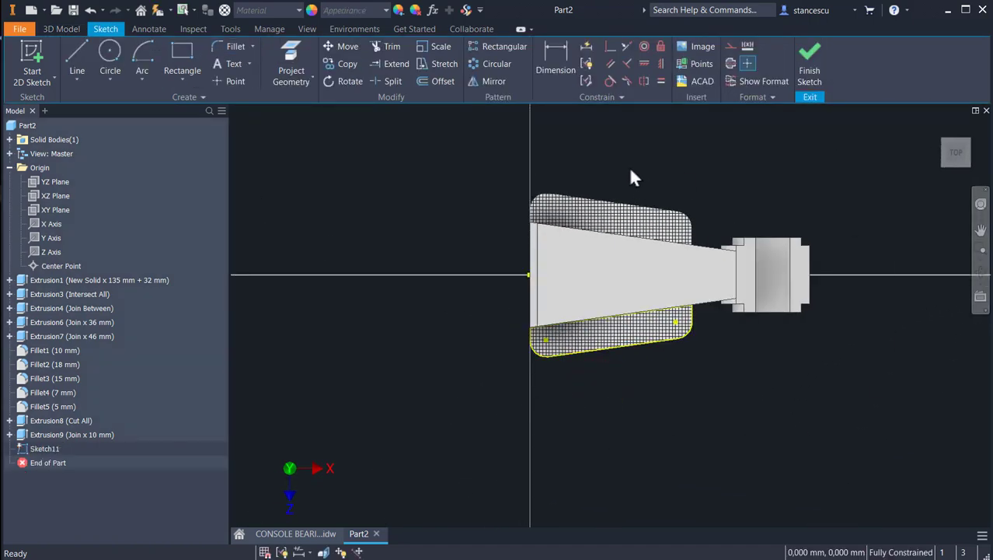
pyautogui.scroll(5, 625, 365)
pyautogui.scroll(-3, 600, 420)
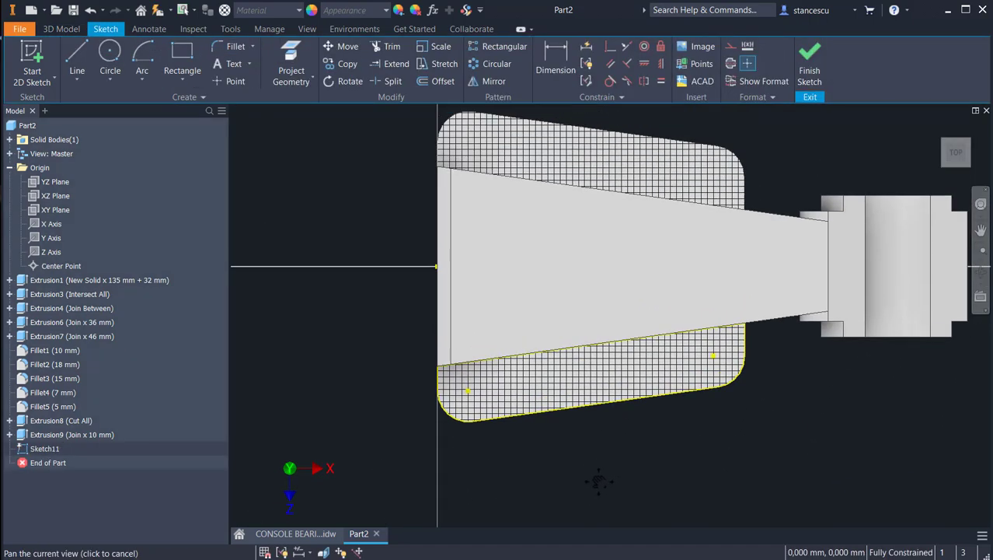
# Slice the view at the sketch plane and draw an open U-shaped boss profile near the flange's wide end, with sides about 9 and 12 mm joined by a tangent arc
pyautogui.press('F7')
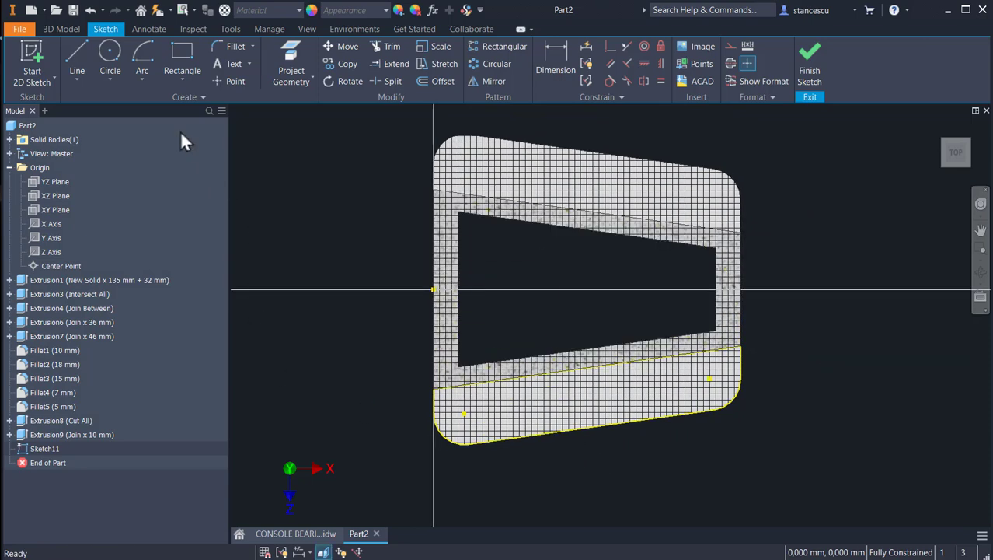
pyautogui.click(77, 63)
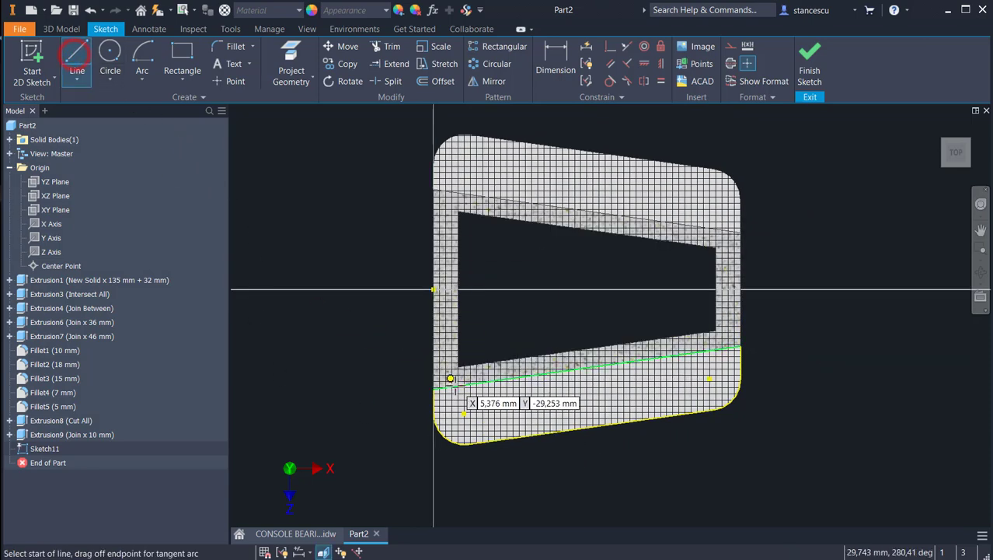
pyautogui.scroll(3, 456, 384)
pyautogui.click(497, 380)
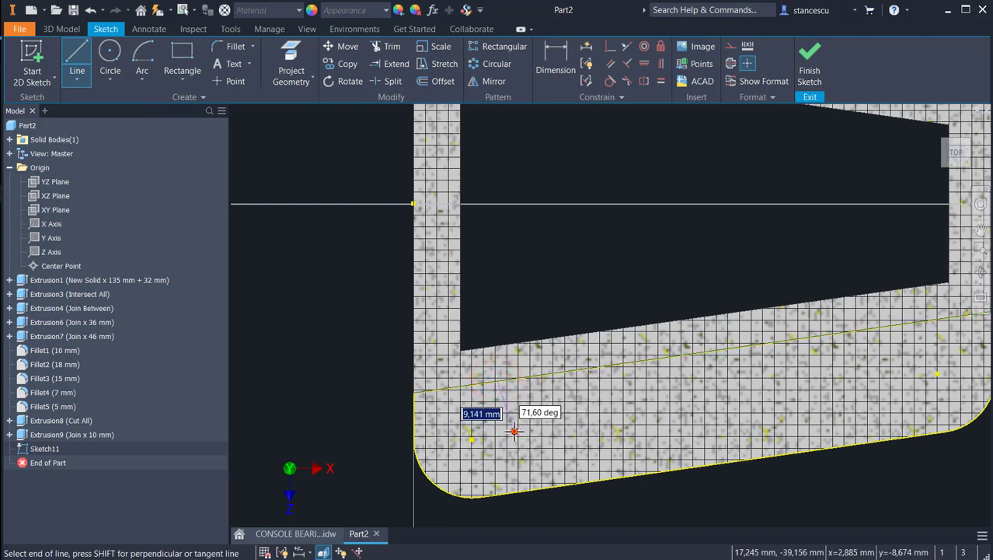
pyautogui.moveTo(513, 430)
pyautogui.mouseDown()
pyautogui.moveTo(519, 420)
pyautogui.moveTo(514, 430)
pyautogui.mouseUp()
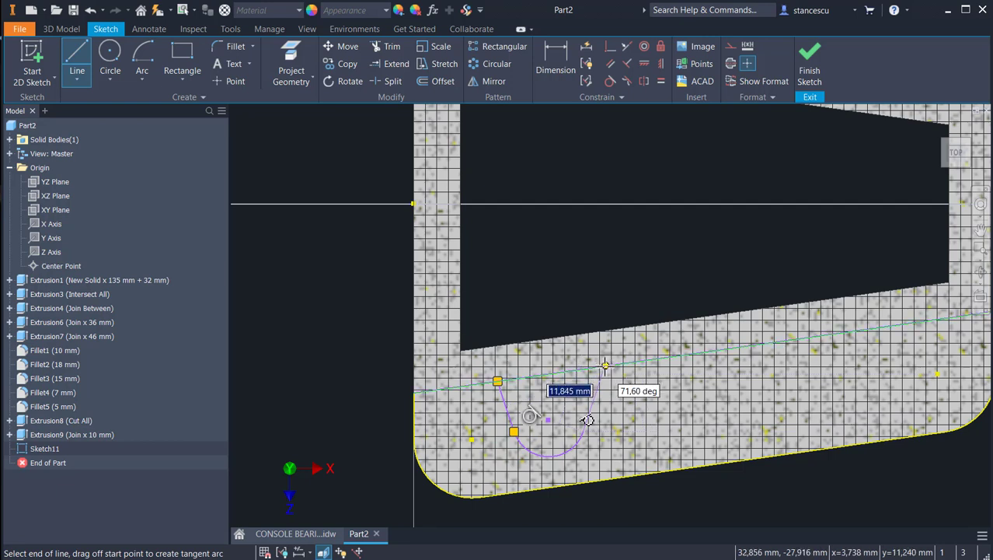
pyautogui.doubleClick(605, 364)
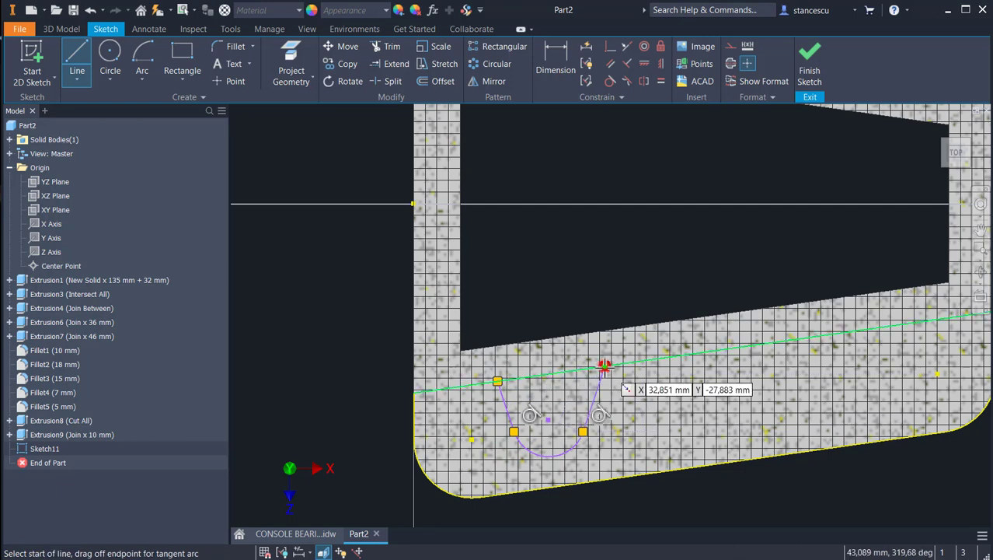
# Draw a second U-shaped boss profile nearer the flange's narrow end, with a tangent arc of about 7 mm radius and both ends on the body edge
pyautogui.click(742, 346)
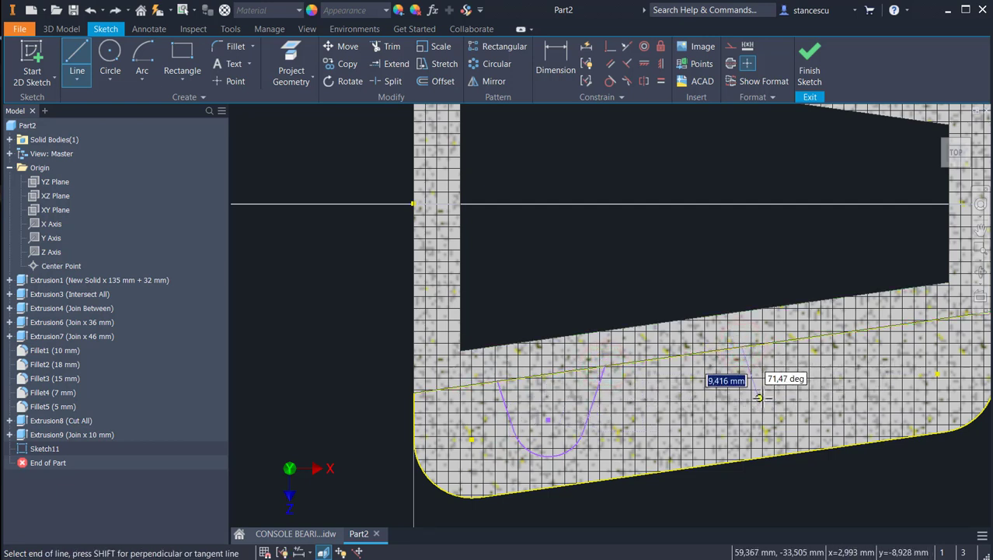
pyautogui.moveTo(761, 396); pyautogui.dragTo(844, 387)
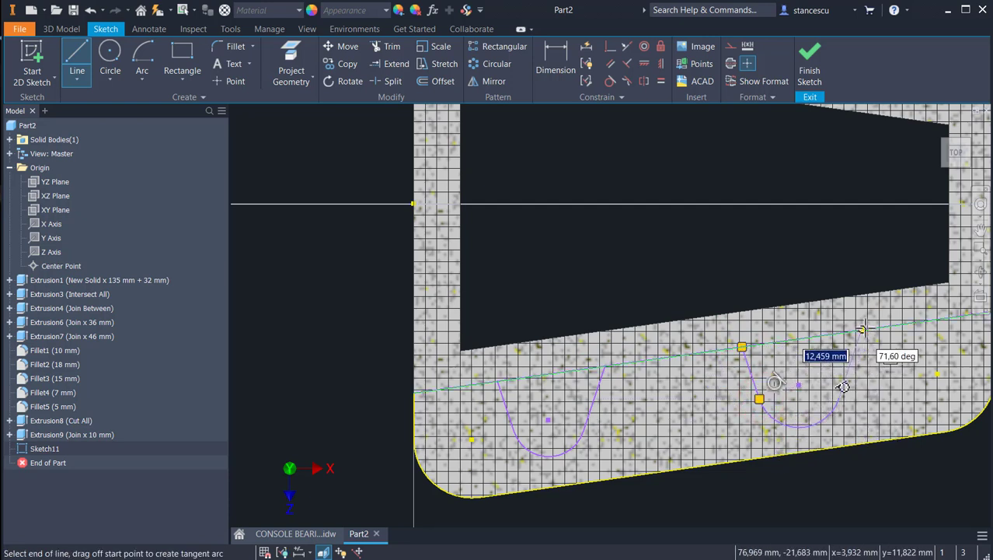
pyautogui.doubleClick(861, 329)
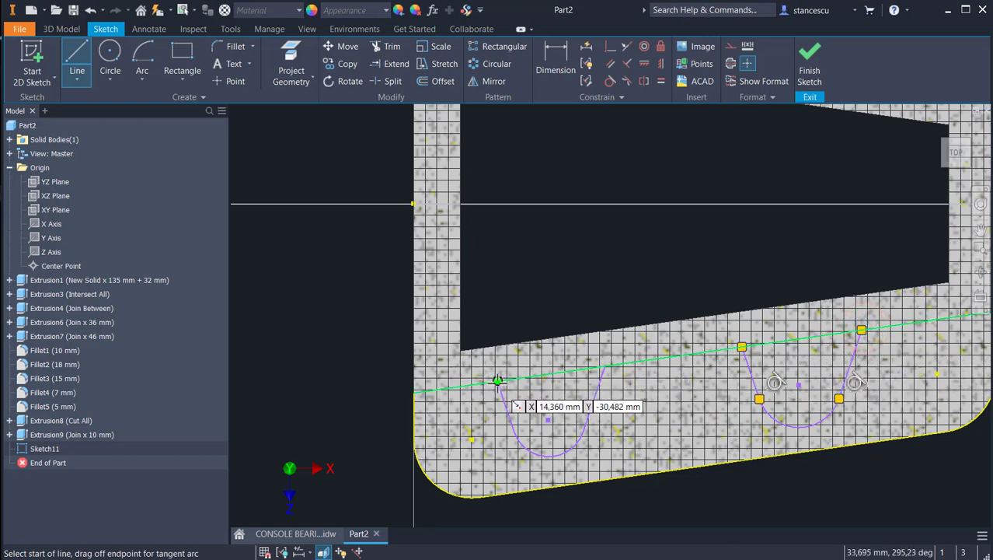
# Close both boss profiles with straight lines along the body edge between their open ends
pyautogui.click(497, 382)
pyautogui.click(605, 365)
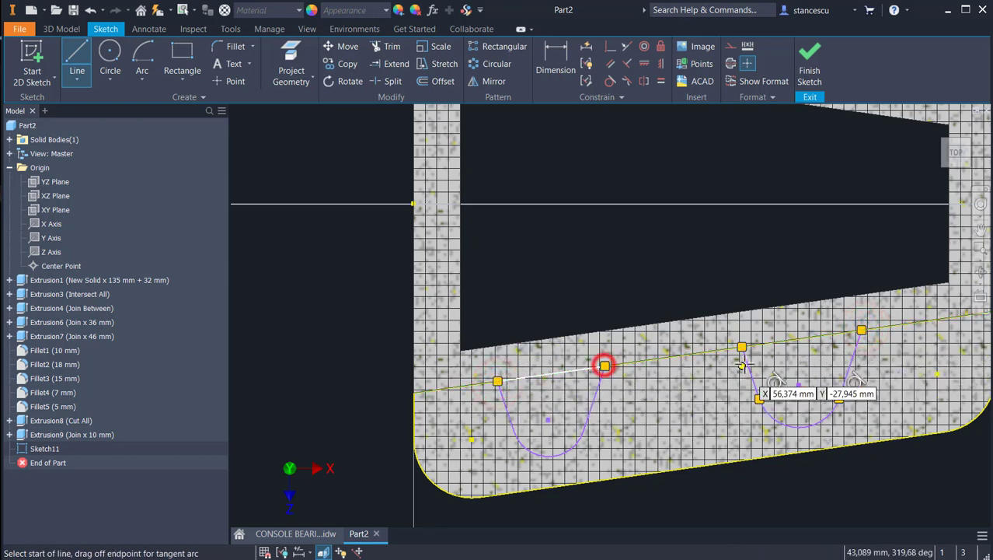
pyautogui.doubleClick(743, 348)
pyautogui.click(742, 347)
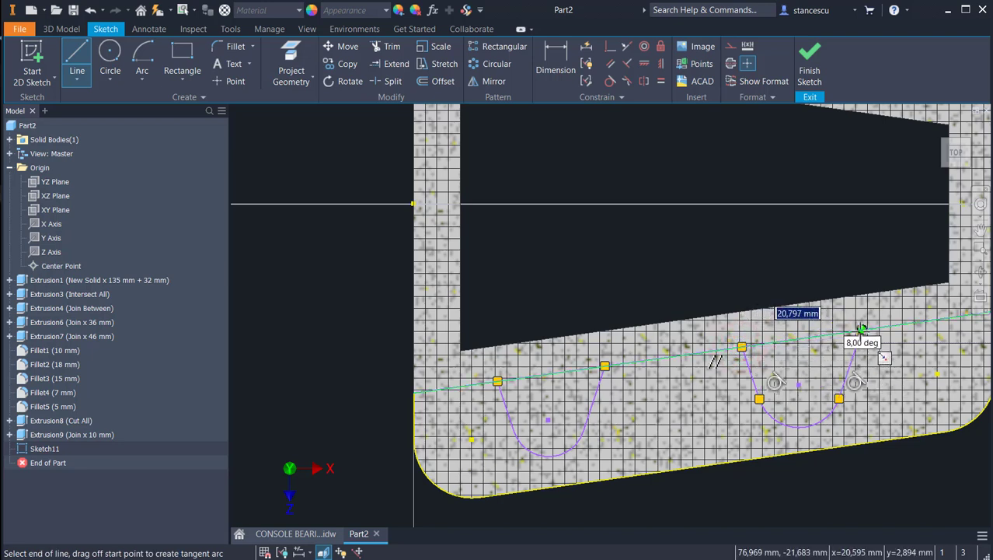
pyautogui.click(861, 331)
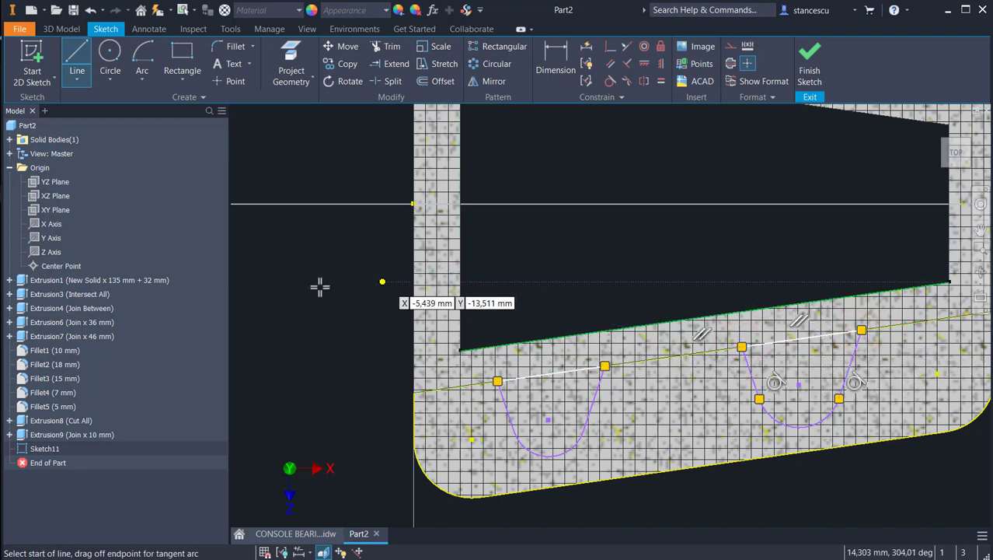
pyautogui.press('Escape')
# Draw a horizontal construction line from the origin to the flange's opposite end edge
pyautogui.scroll(-3, 320, 272)
pyautogui.click(87, 67)
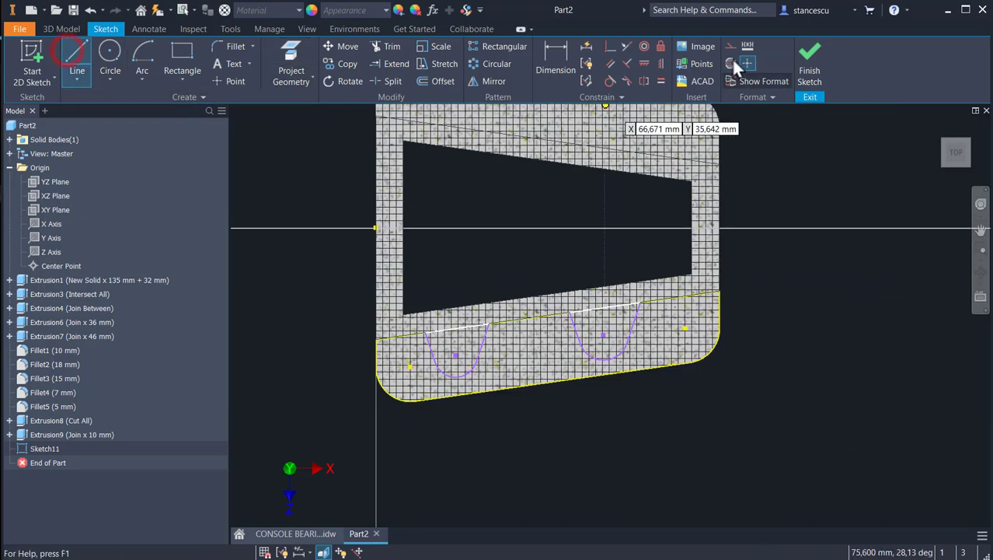
pyautogui.click(729, 46)
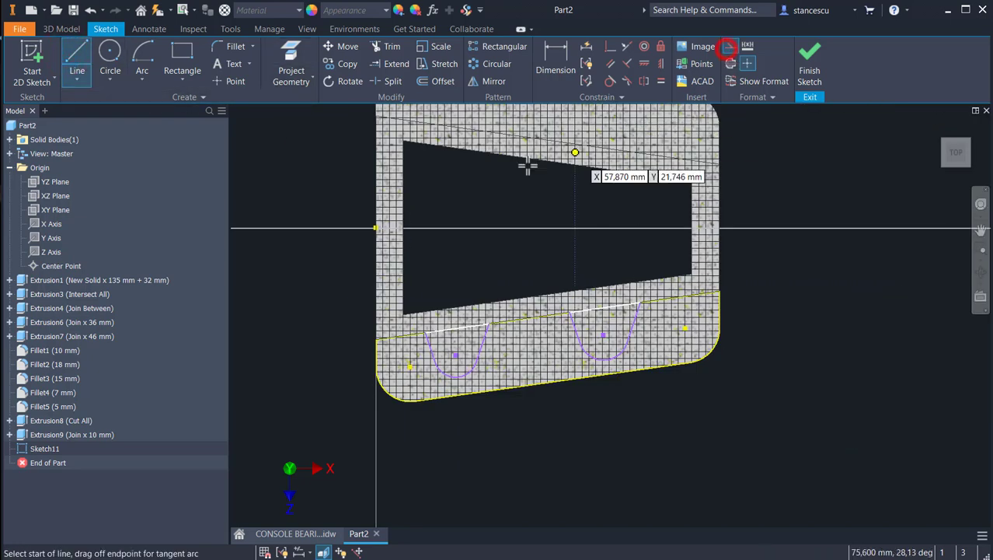
pyautogui.click(375, 228)
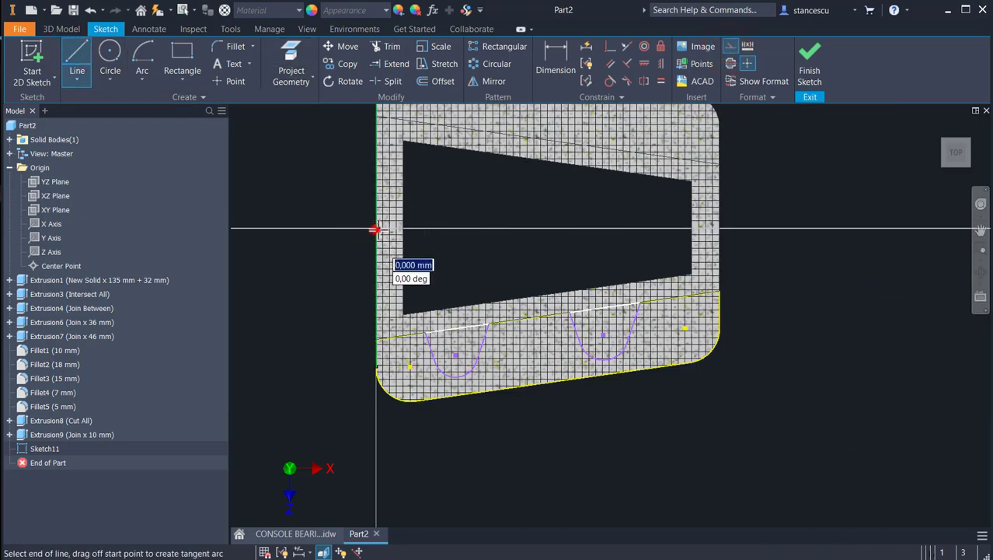
pyautogui.click(718, 228)
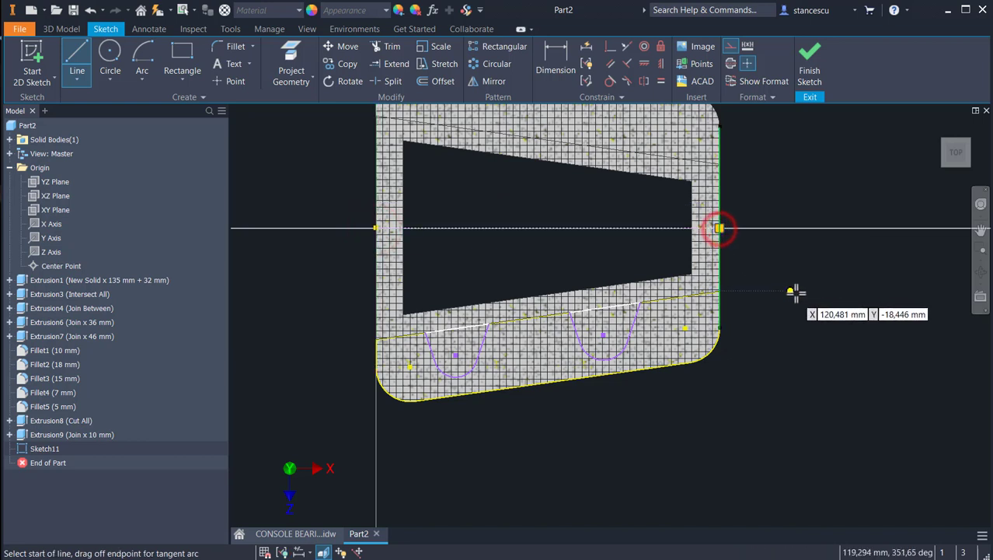
pyautogui.press('Escape')
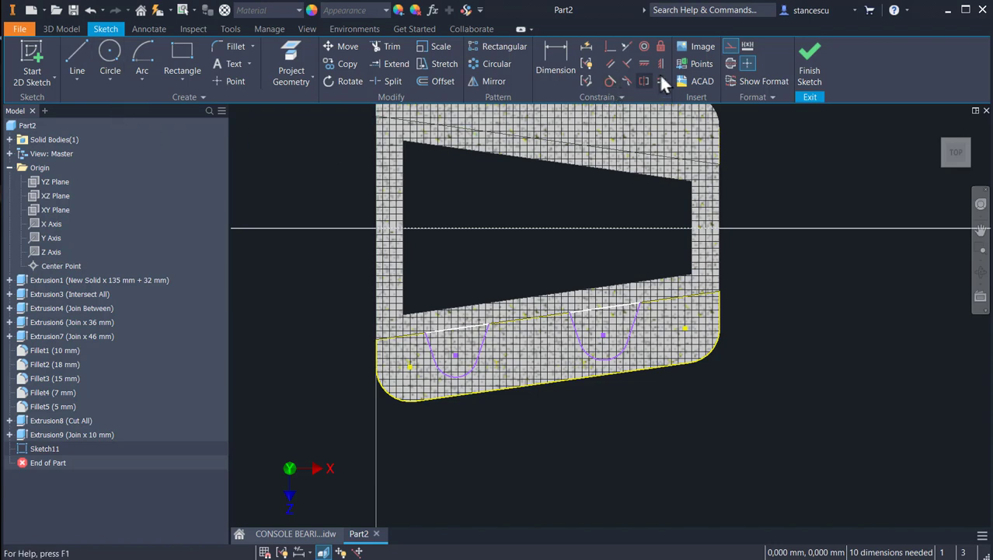
# Draw a vertical construction line from the first boss arc's centre perpendicular to the horizontal construction line
pyautogui.click(75, 53)
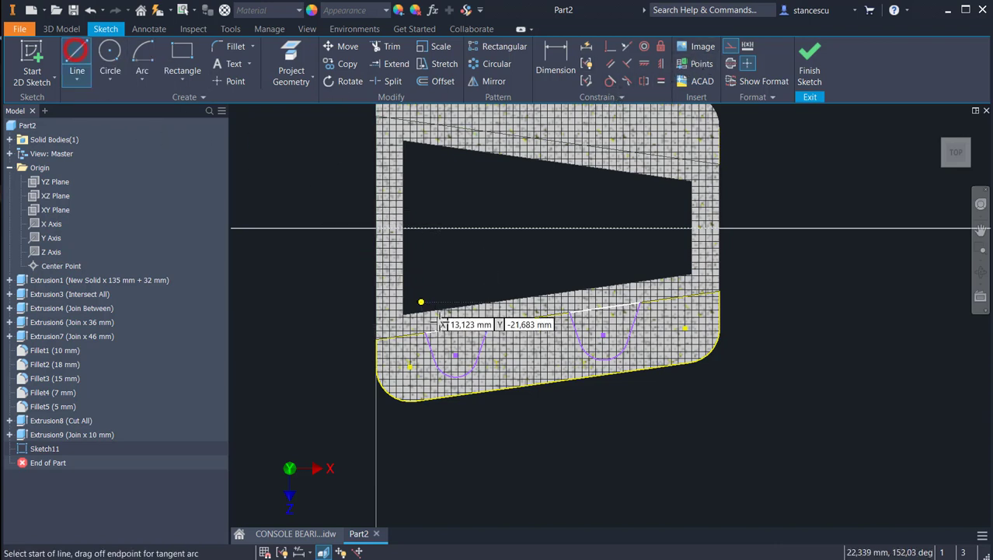
pyautogui.click(455, 353)
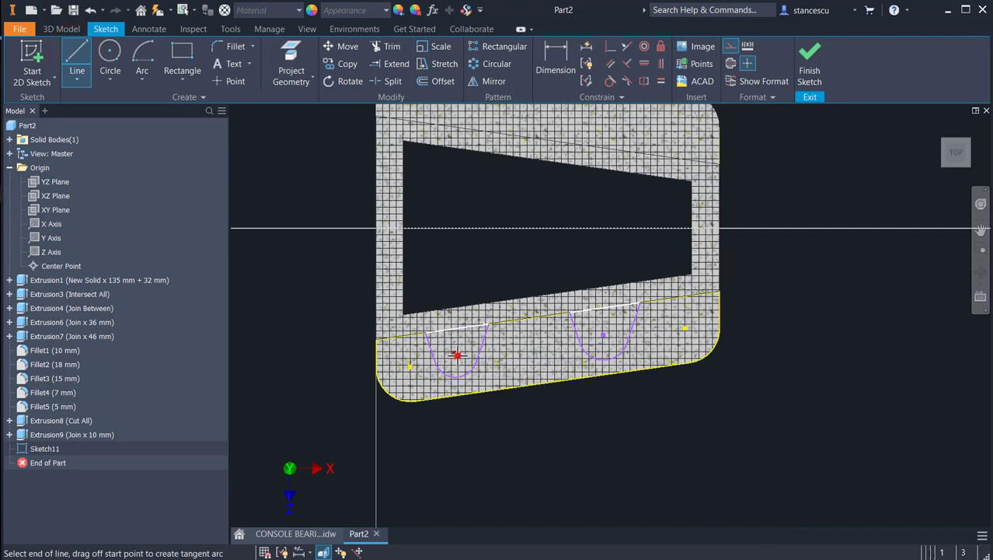
pyautogui.doubleClick(456, 228)
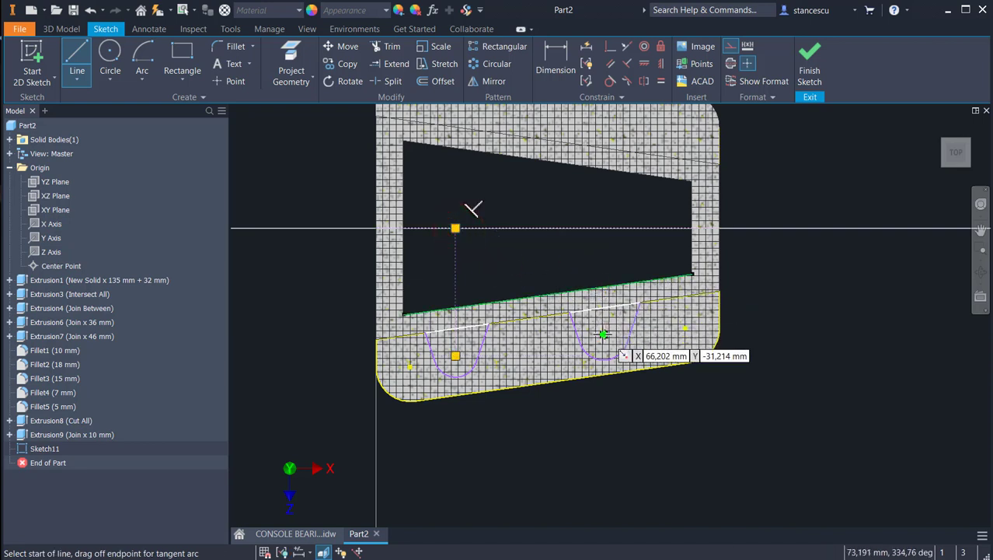
pyautogui.press('Escape')
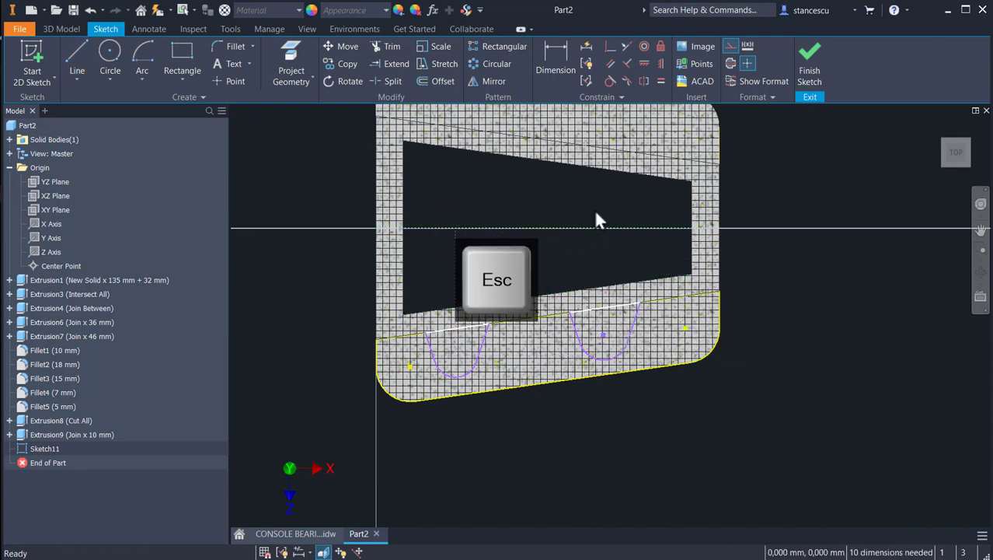
# Convert the horizontal construction line through the origin into a centerline
pyautogui.click(594, 209)
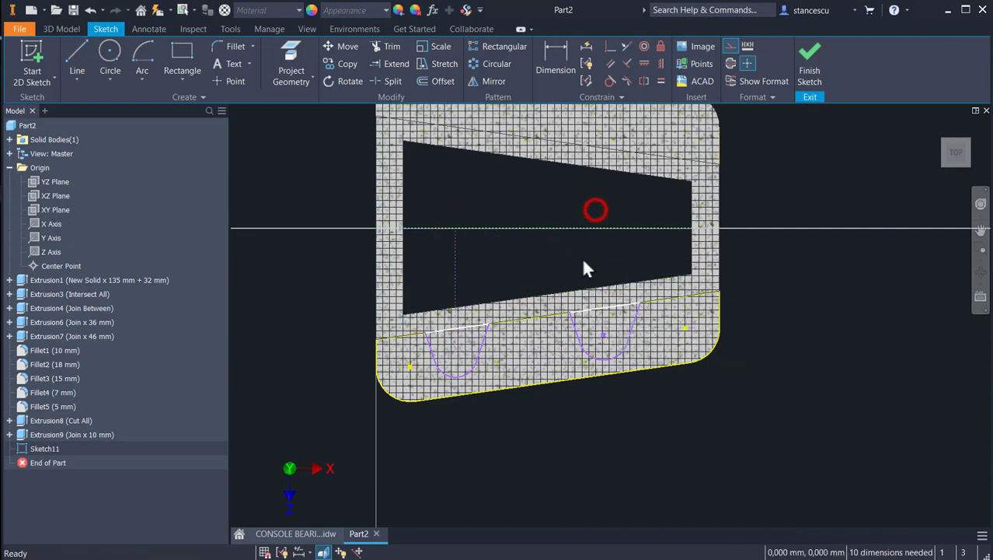
pyautogui.click(731, 46)
pyautogui.click(766, 195)
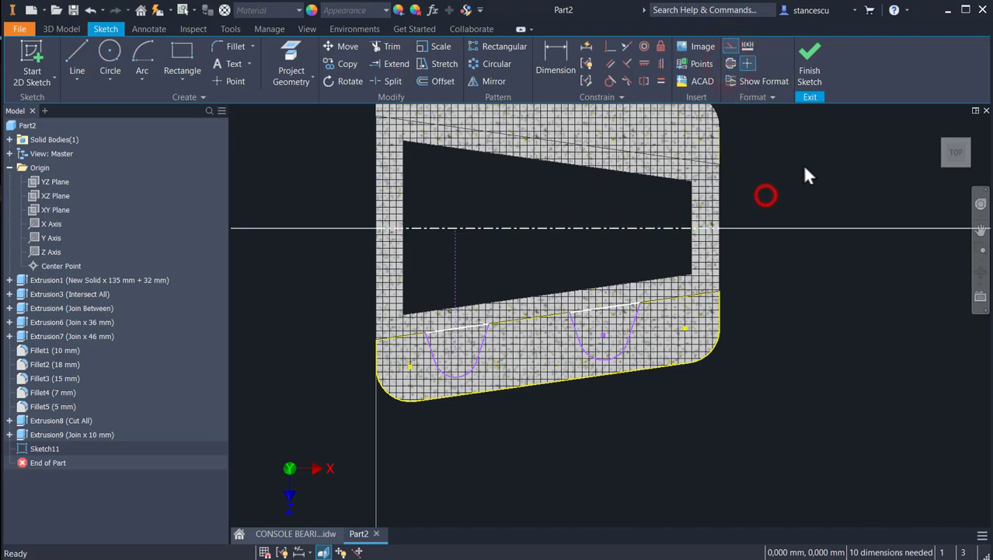
# Dimension the angle between the first boss's outer side line and the vertical construction line as 15 degrees
pyautogui.moveTo(304, 284)
pyautogui.mouseDown(button='middle')
pyautogui.moveTo(373, 302)
pyautogui.moveTo(406, 328)
pyautogui.moveTo(392, 289)
pyautogui.mouseUp(button='middle')
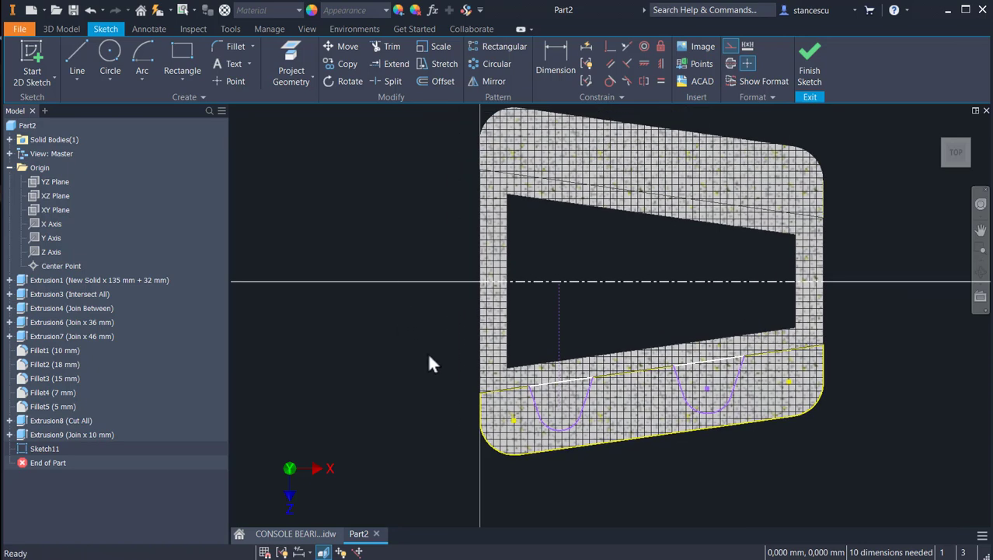
pyautogui.click(555, 78)
pyautogui.click(532, 399)
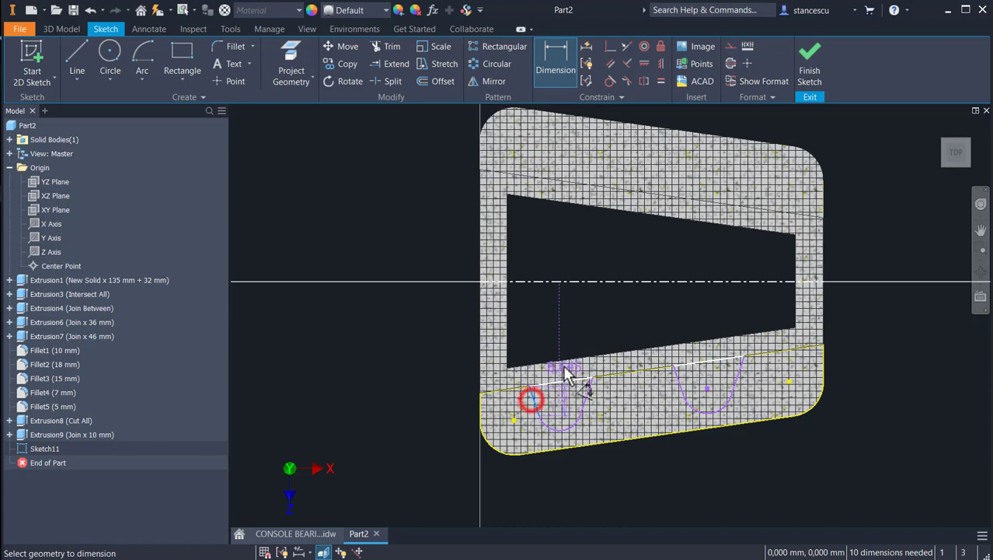
pyautogui.click(561, 339)
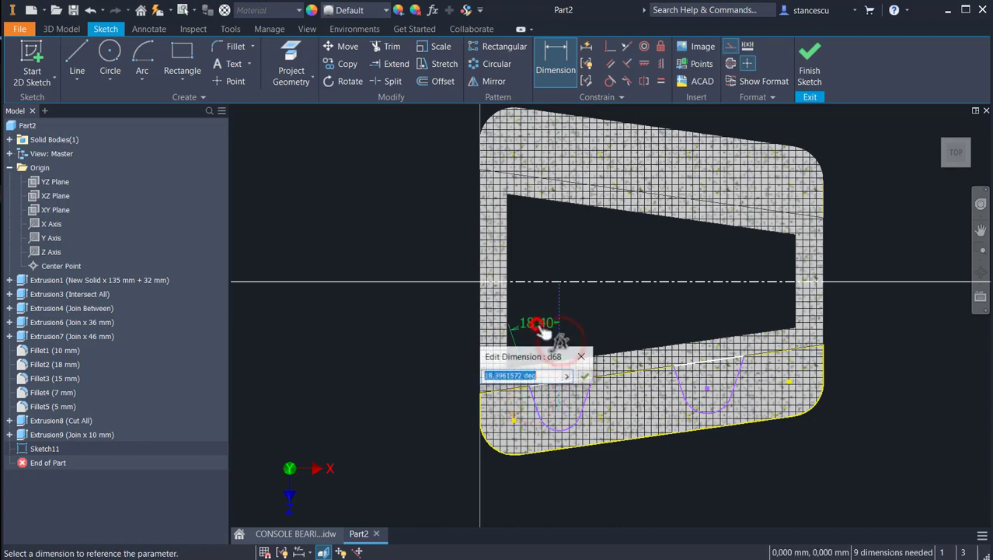
pyautogui.write('15')
pyautogui.press('Return')
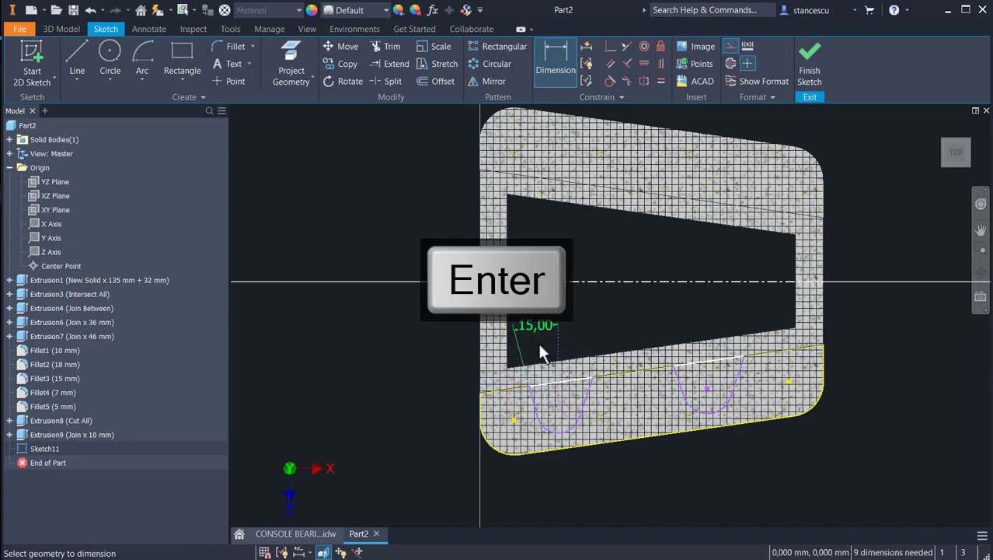
# Dimension the angle between the first boss's two side lines as 30 degrees
pyautogui.click(531, 397)
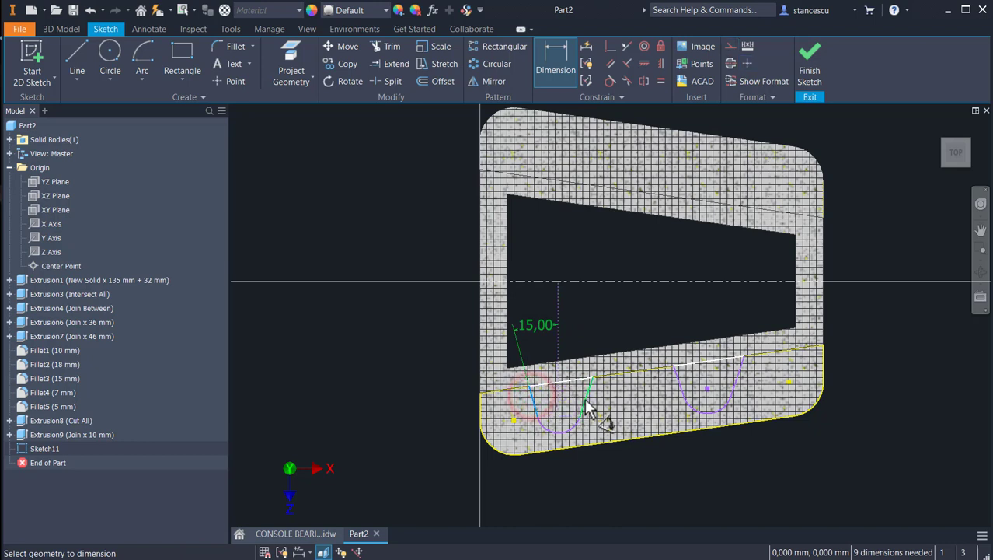
pyautogui.click(581, 397)
pyautogui.click(580, 246)
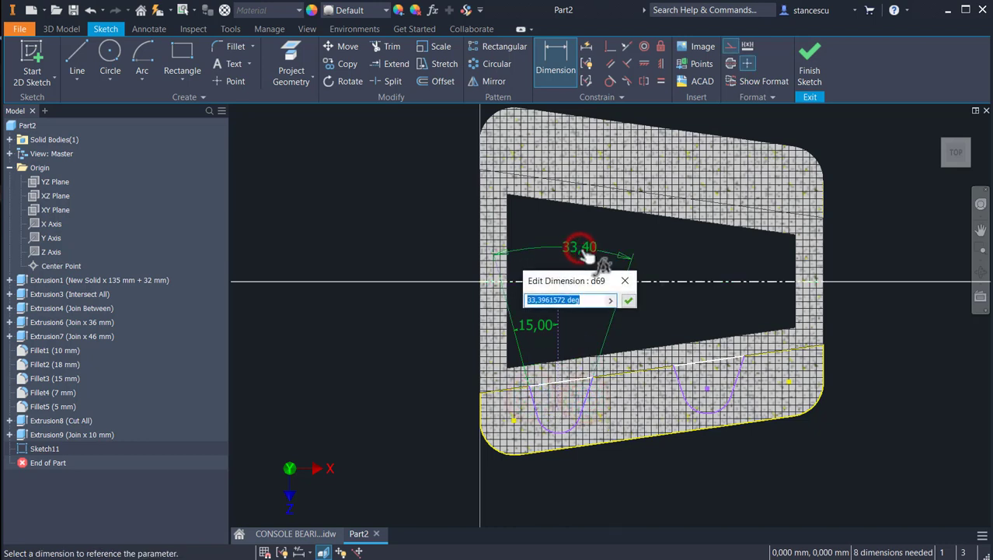
pyautogui.write('30')
pyautogui.press('Return')
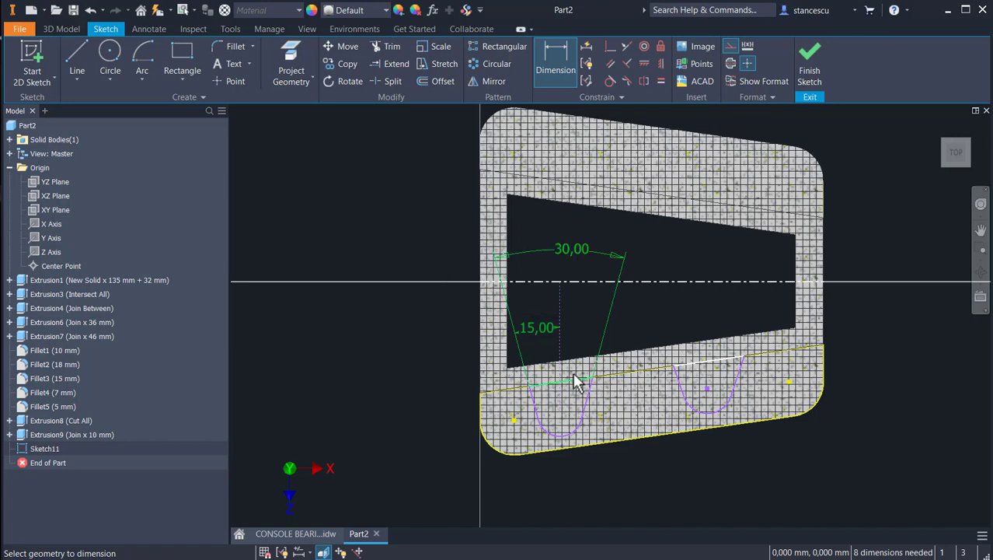
# Dimension the arcs of both boss profiles with a radius of 10 mm
pyautogui.click(571, 433)
pyautogui.click(622, 471)
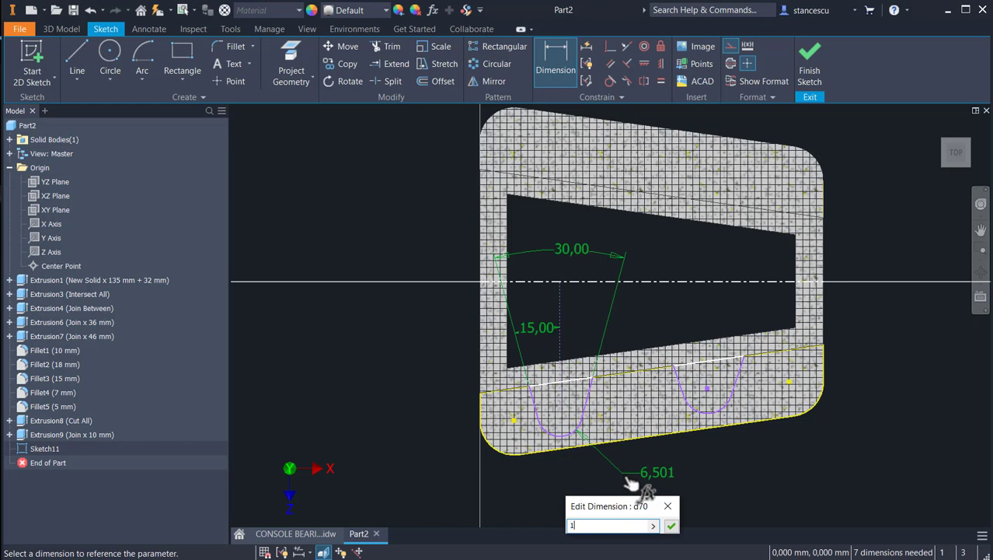
pyautogui.write('10')
pyautogui.press('Return')
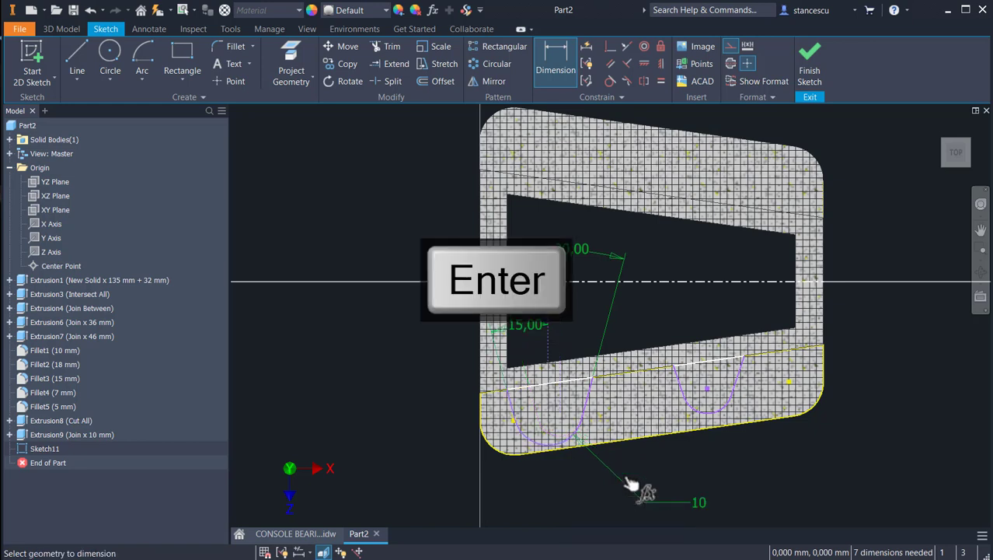
pyautogui.click(716, 413)
pyautogui.click(735, 447)
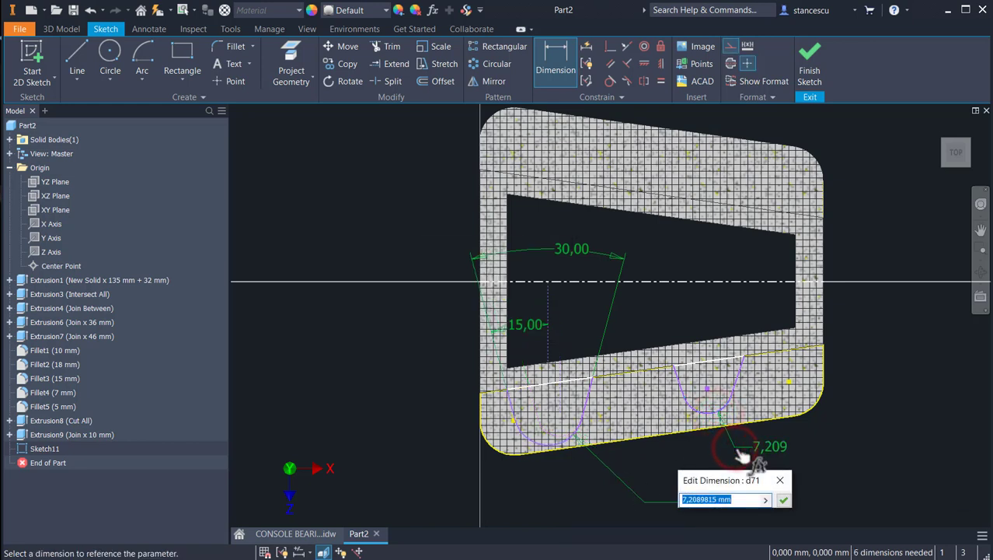
pyautogui.write('10')
pyautogui.press('Return')
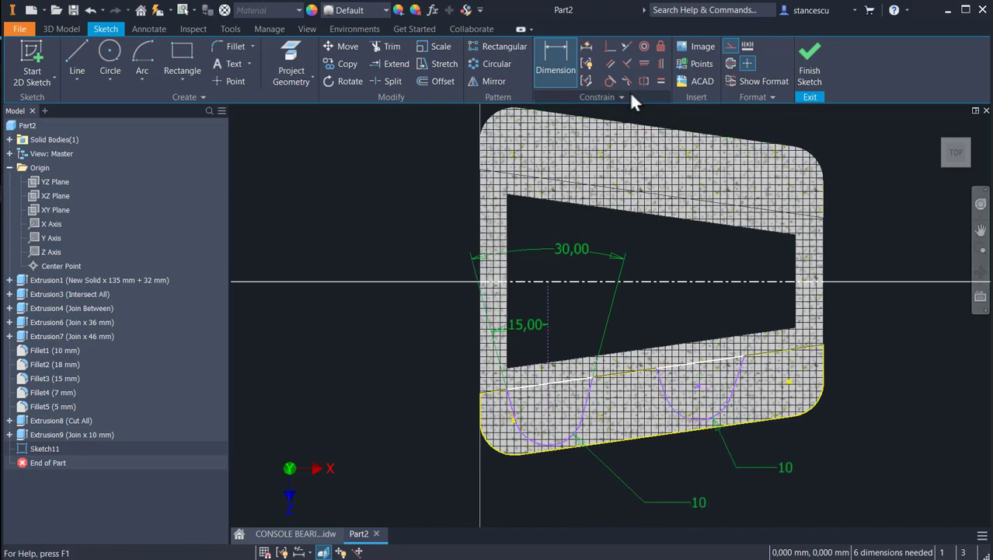
# Constrain both side lines of the second boss profile parallel to the matching side lines of the first boss
pyautogui.click(609, 64)
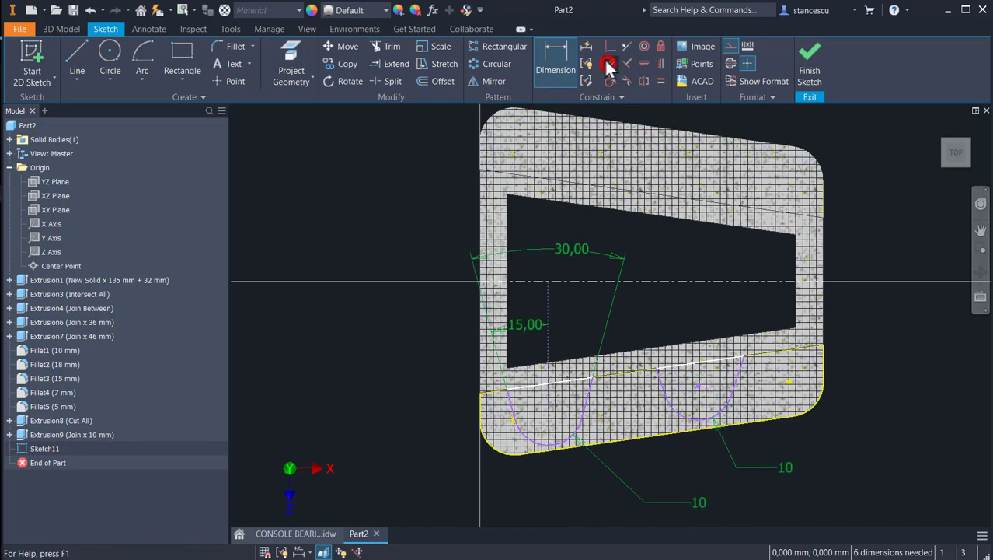
pyautogui.click(513, 407)
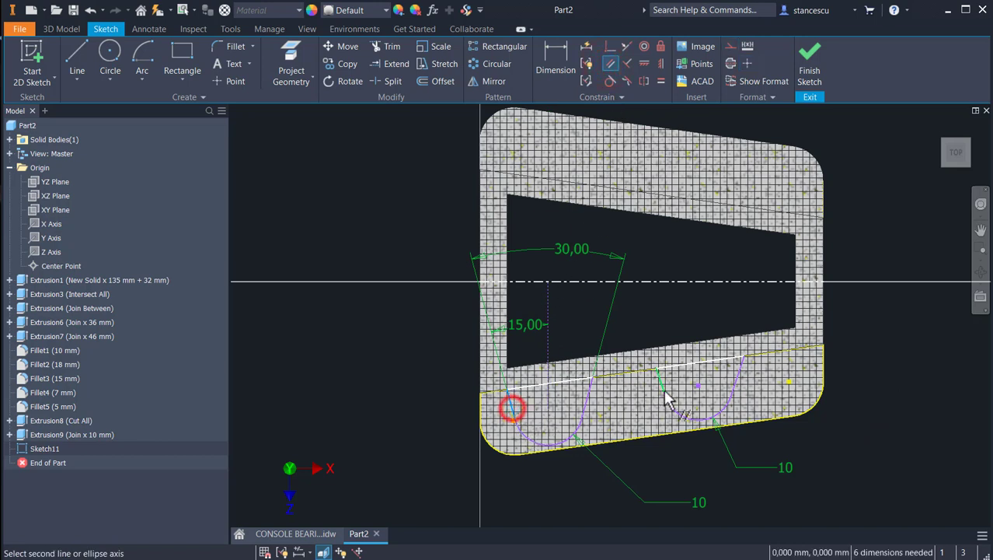
pyautogui.click(664, 394)
pyautogui.click(588, 394)
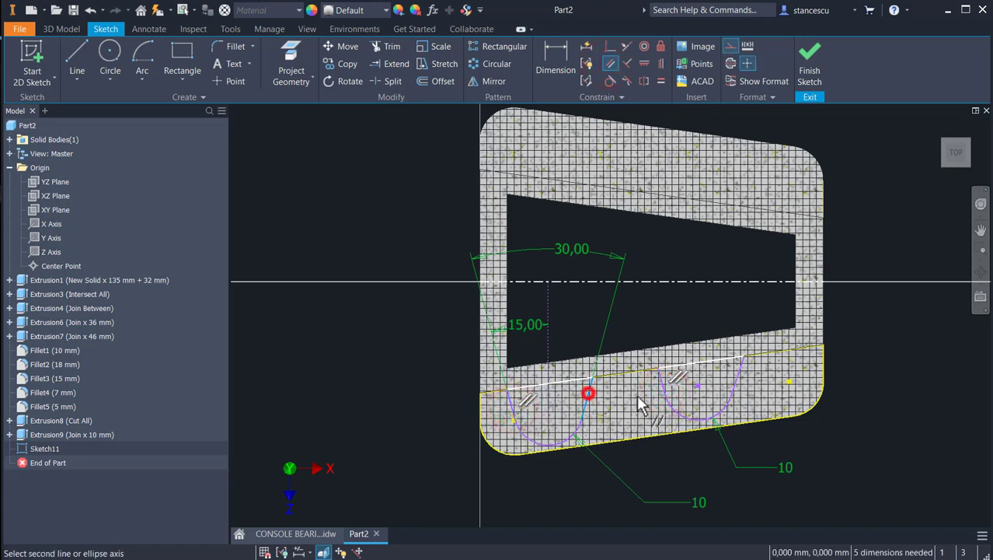
pyautogui.click(736, 379)
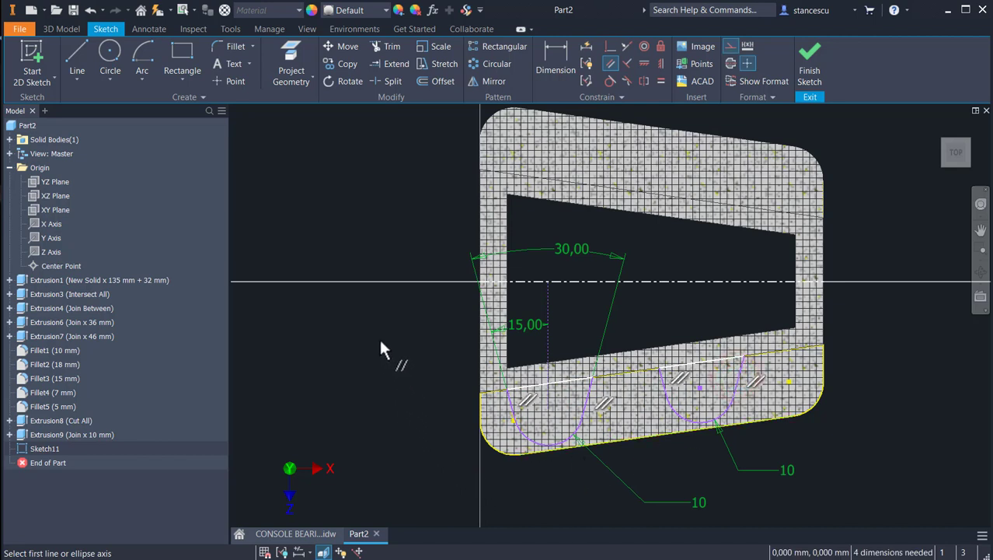
# Dimension the first boss's arc center from the horizontal centerline as a 76 mm diameter
pyautogui.click(548, 56)
pyautogui.click(548, 411)
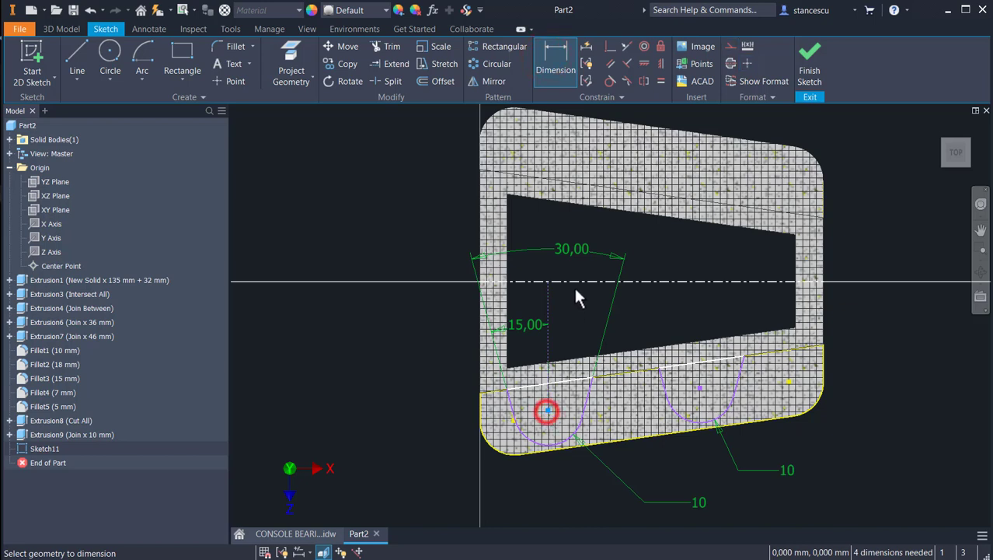
pyautogui.click(573, 282)
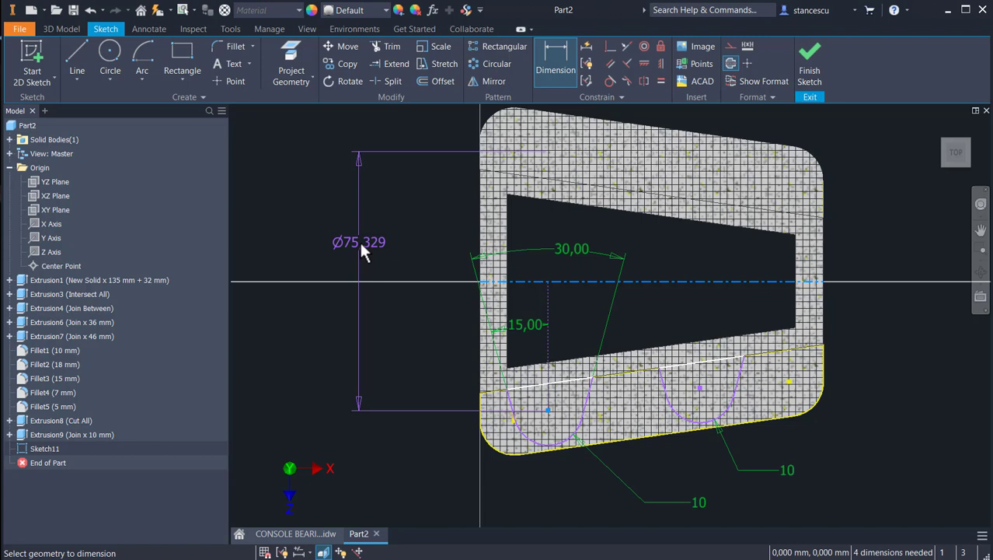
pyautogui.click(359, 241)
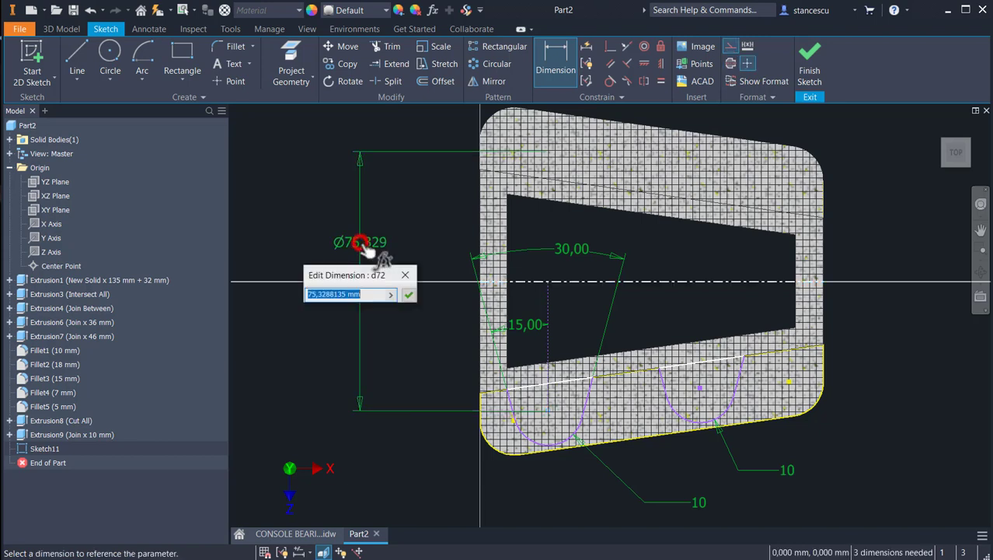
pyautogui.write('76')
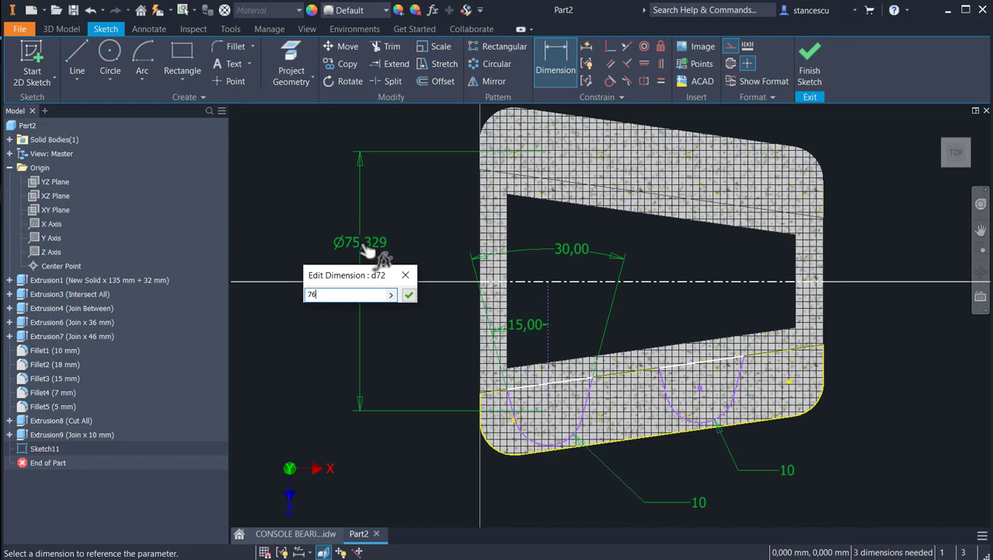
pyautogui.press('Return')
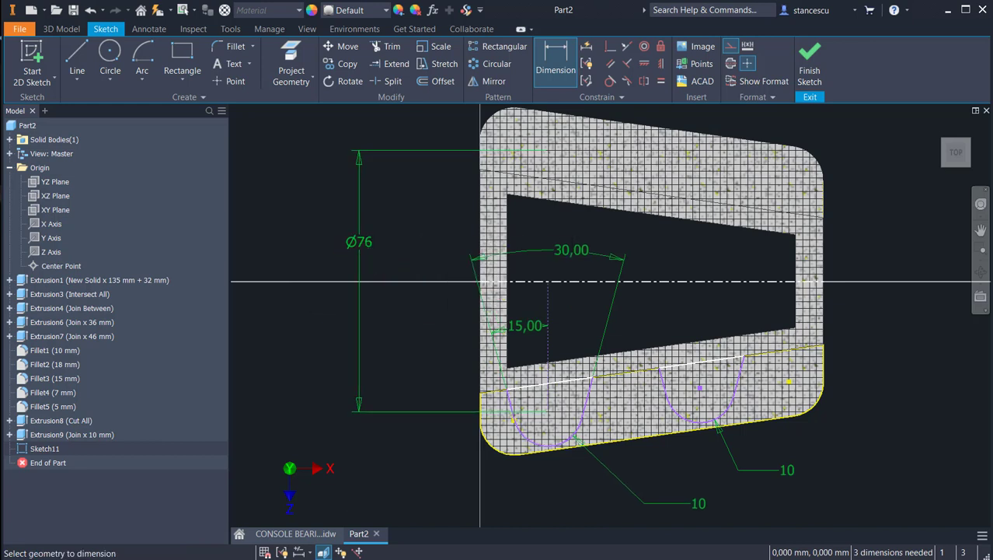
# Dimension the second boss's arc center from the horizontal centerline as a 58 mm diameter
pyautogui.click(700, 388)
pyautogui.click(710, 280)
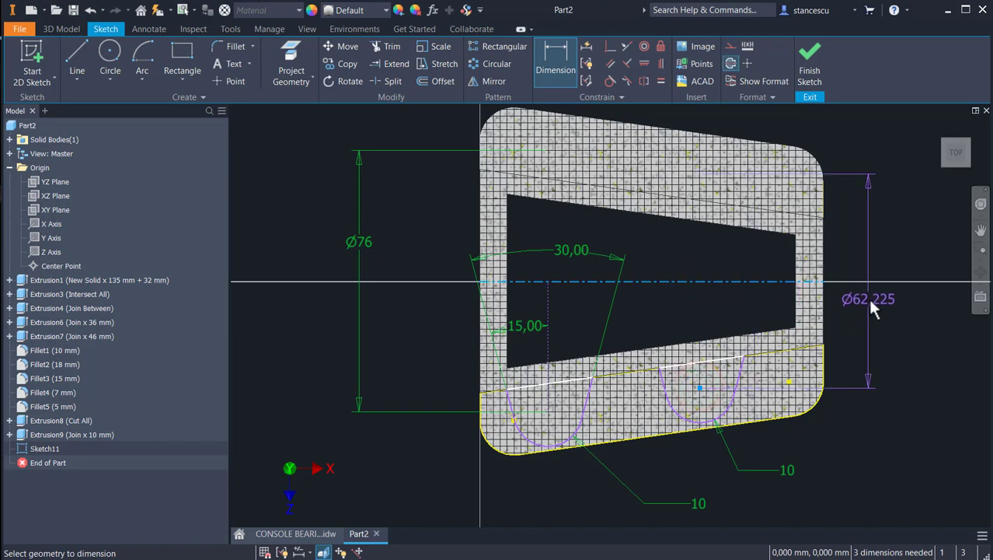
pyautogui.click(870, 303)
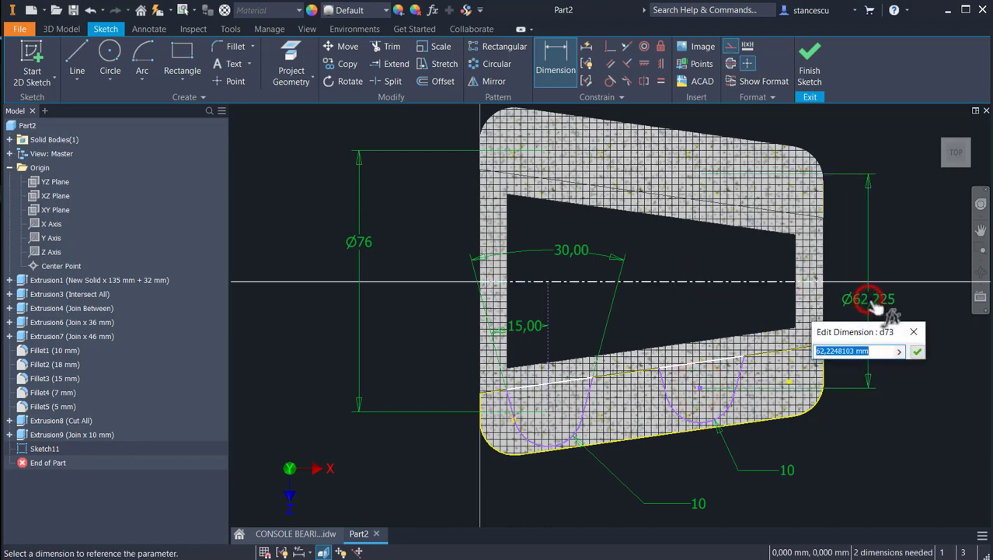
pyautogui.write('58')
pyautogui.press('Return')
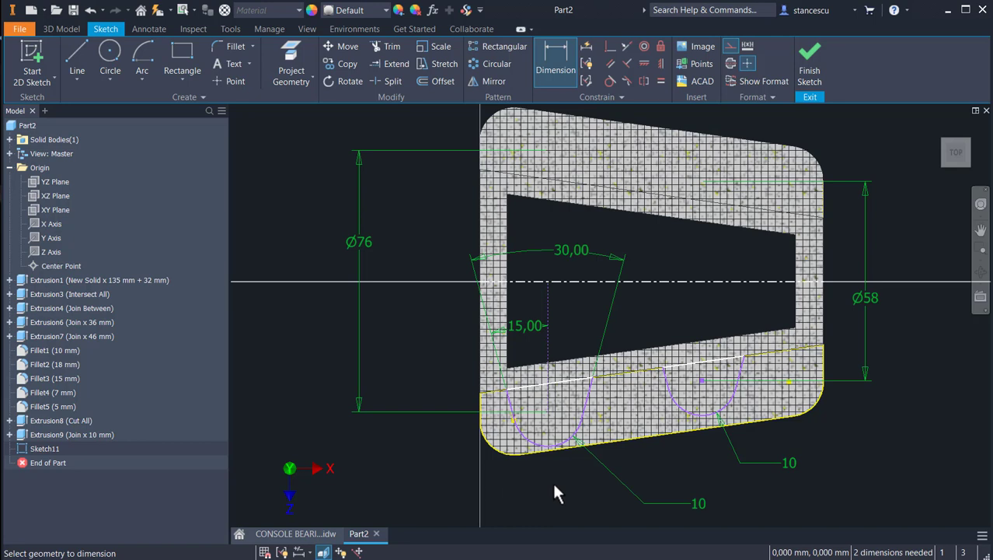
# Dimension the distance from the base's straight wide-end edge to the first boss's vertical construction line as 18 mm
pyautogui.click(548, 352)
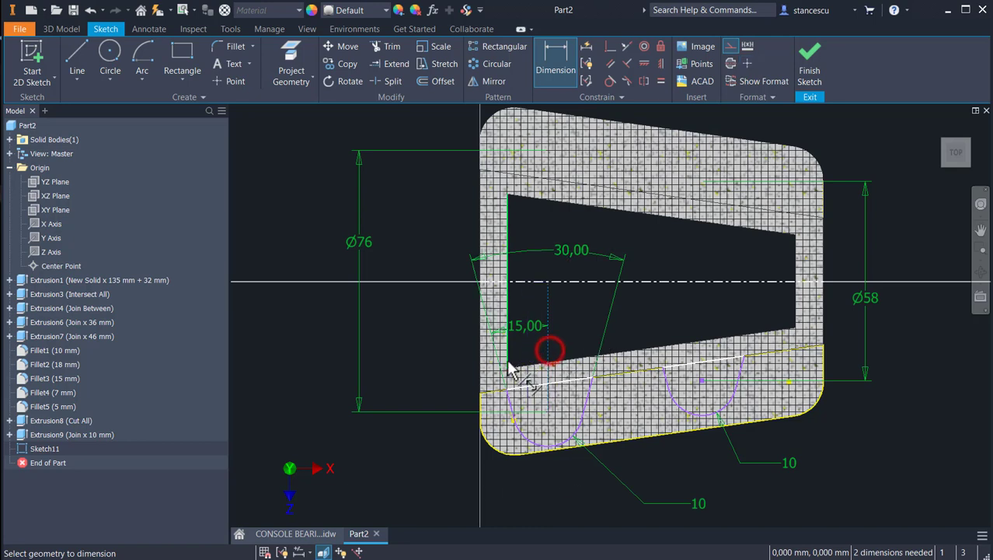
pyautogui.click(479, 368)
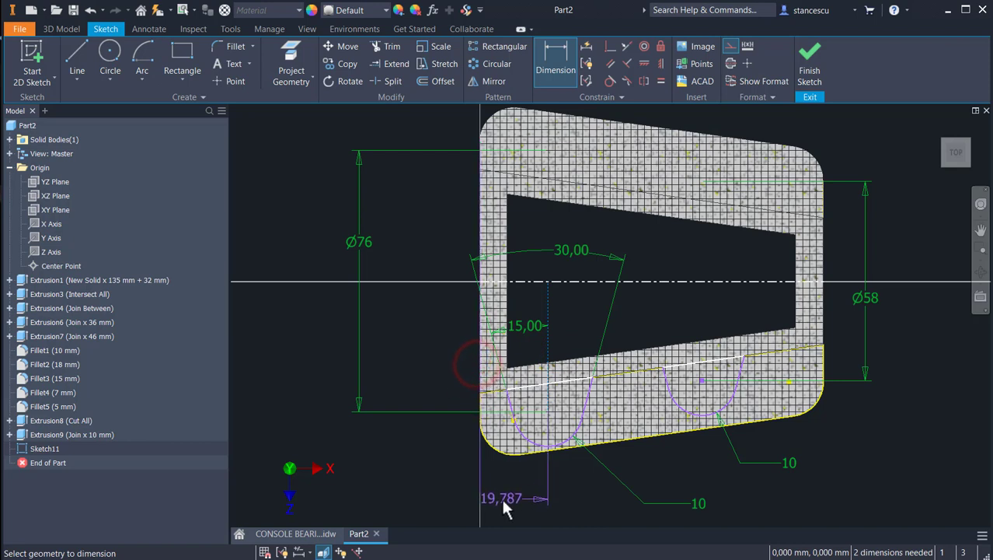
pyautogui.click(502, 497)
pyautogui.write('1')
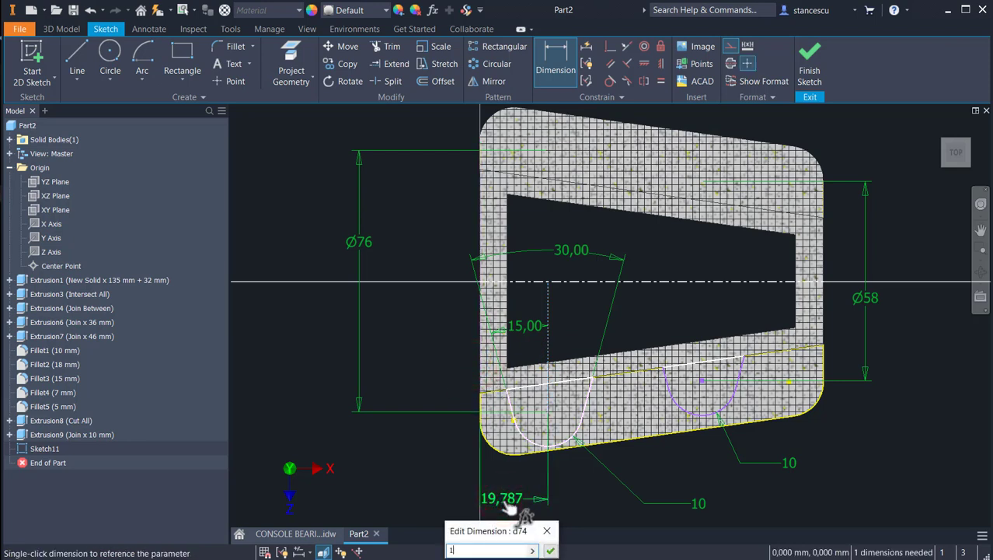
pyautogui.write('8')
pyautogui.press('Return')
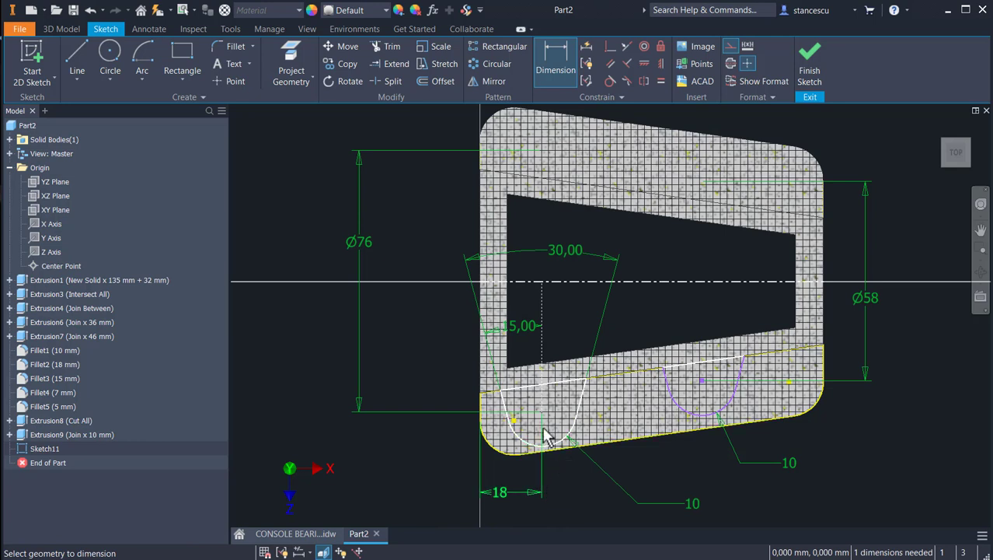
# Dimension the horizontal distance between the arcs of the two boss profiles as 64 mm
pyautogui.click(552, 446)
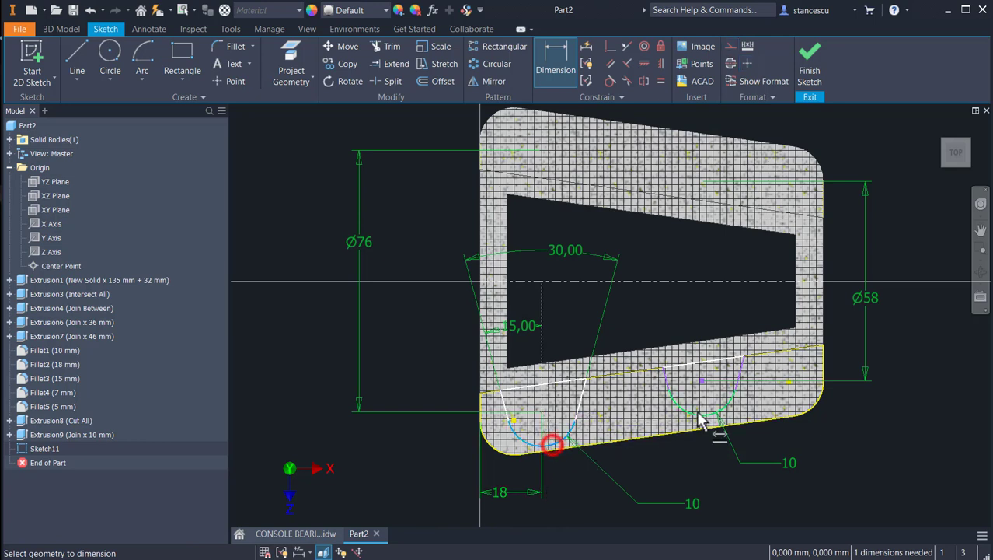
pyautogui.click(699, 414)
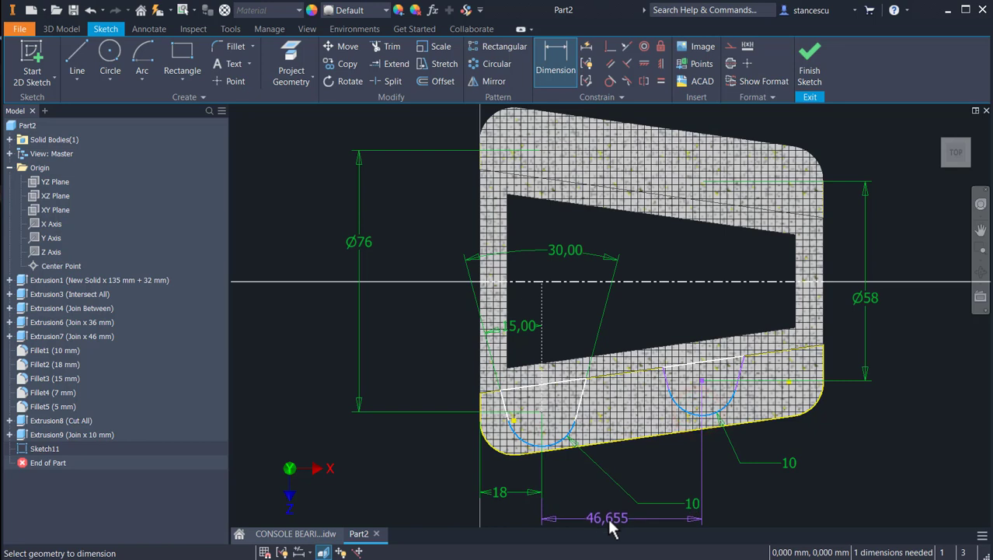
pyautogui.click(606, 517)
pyautogui.write('64')
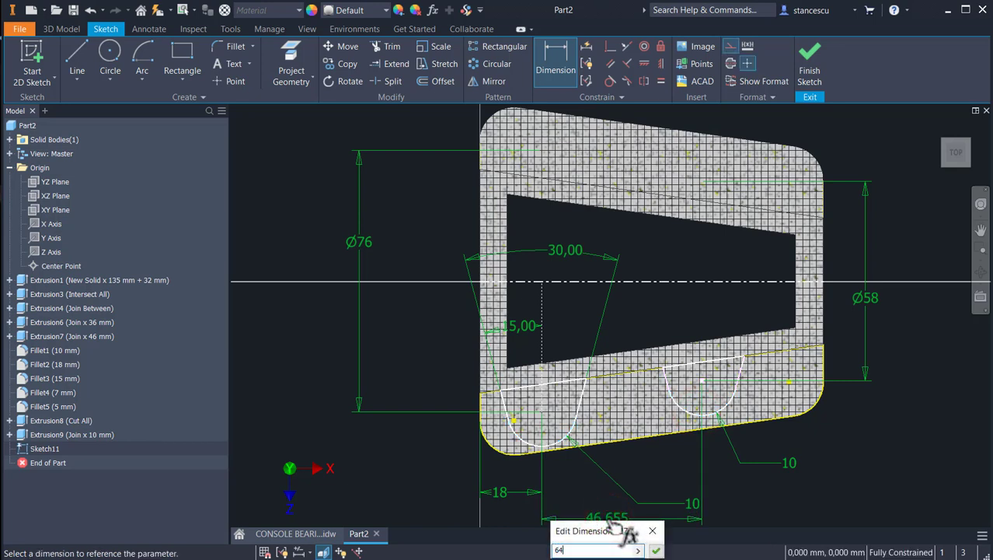
pyautogui.press('Return')
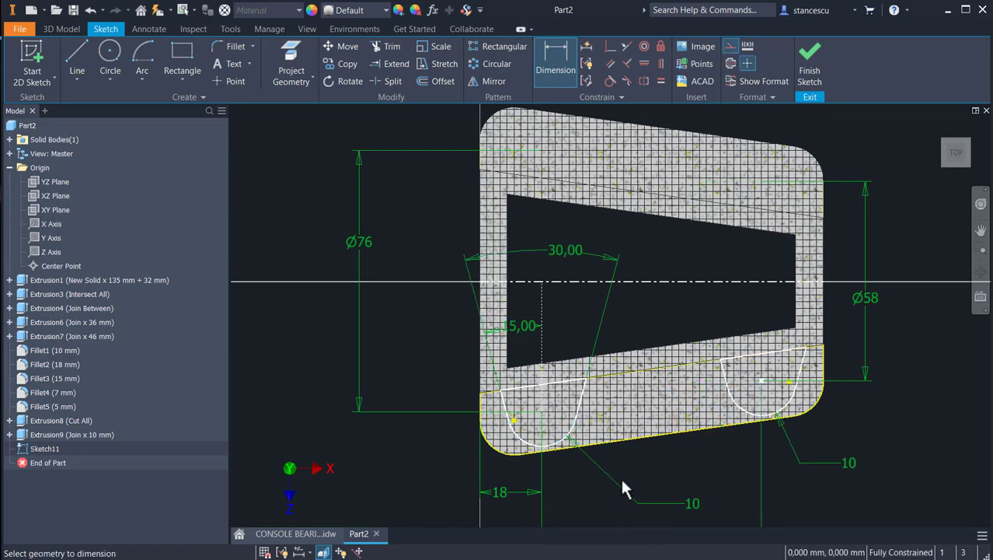
# Finish the sketch and extrude both boss profiles upward by 15-10 mm, joined to the base
pyautogui.click(810, 66)
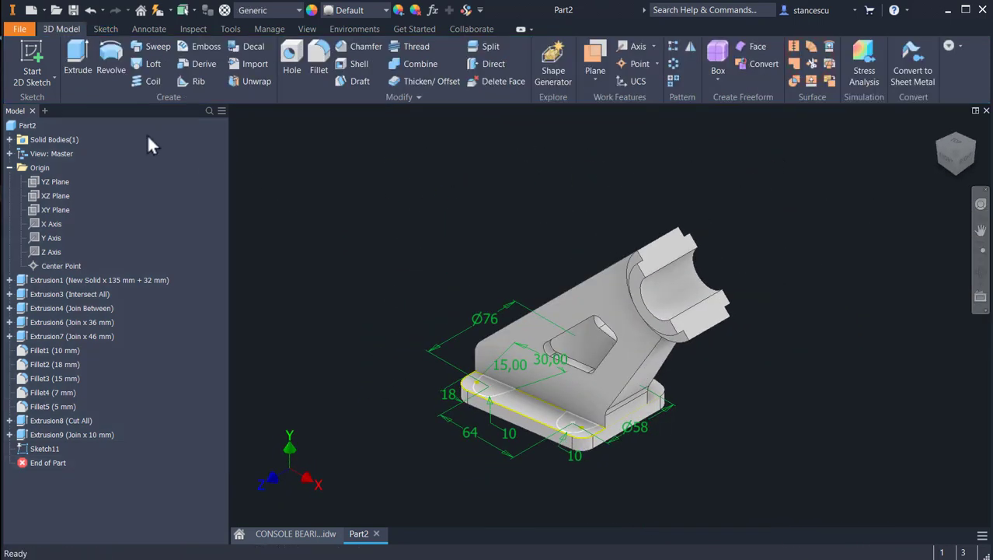
pyautogui.click(79, 57)
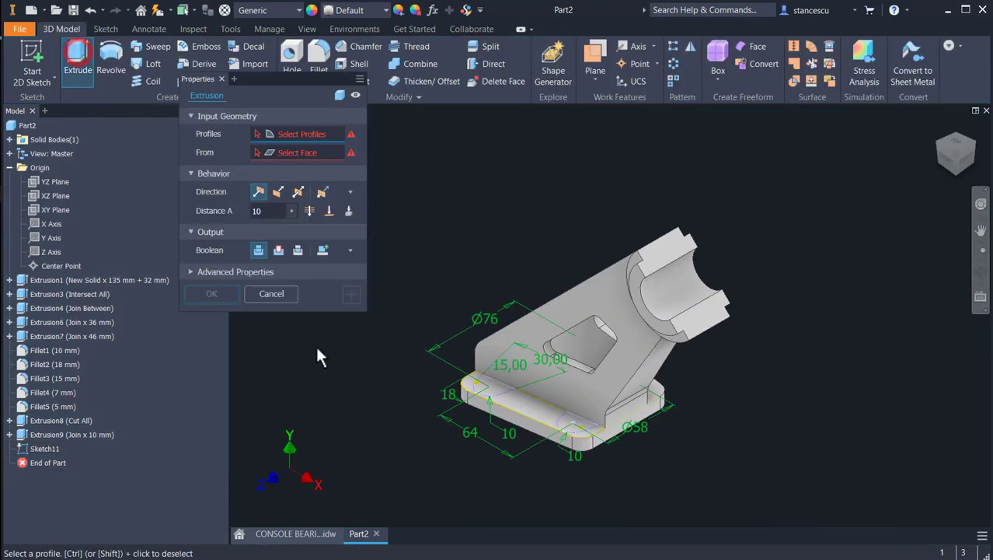
pyautogui.click(501, 405)
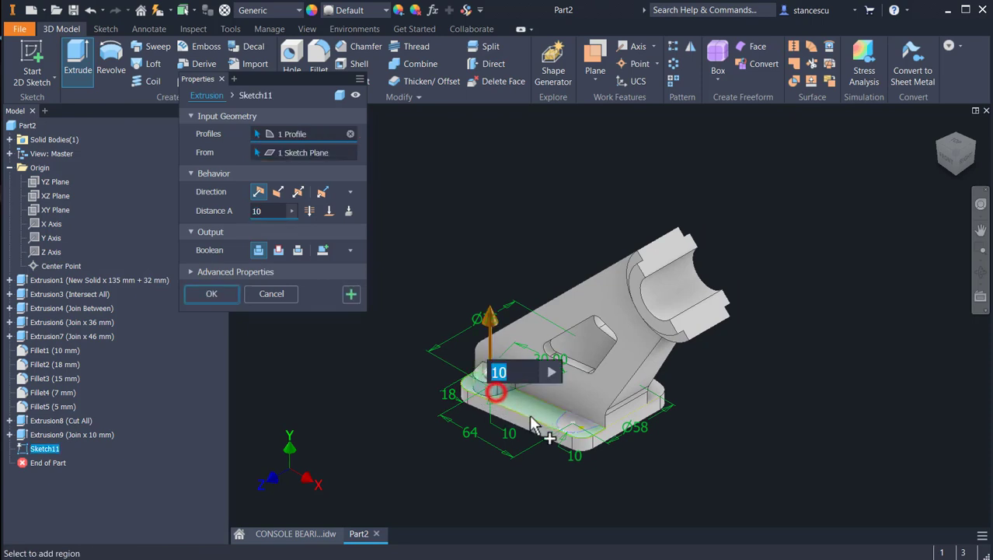
pyautogui.click(591, 426)
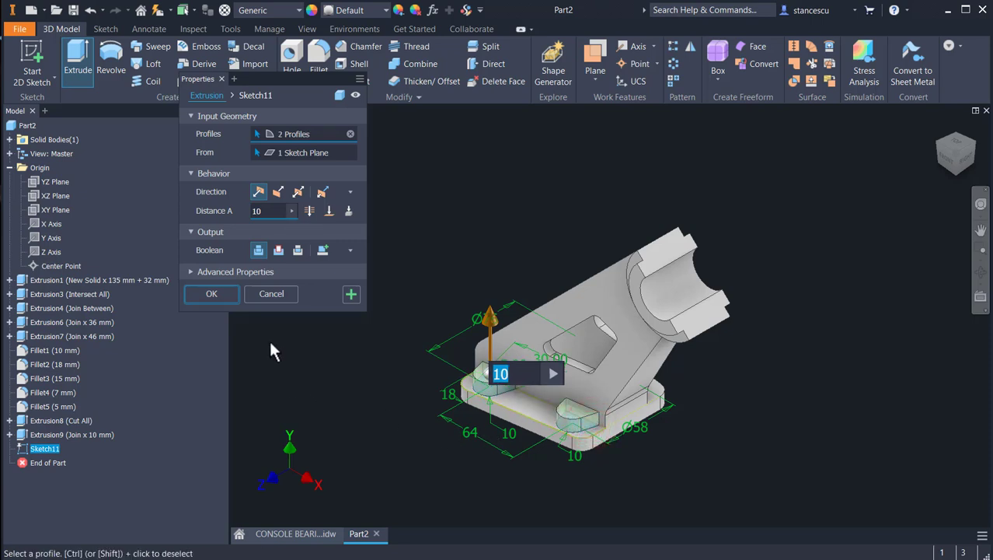
pyautogui.write('15-')
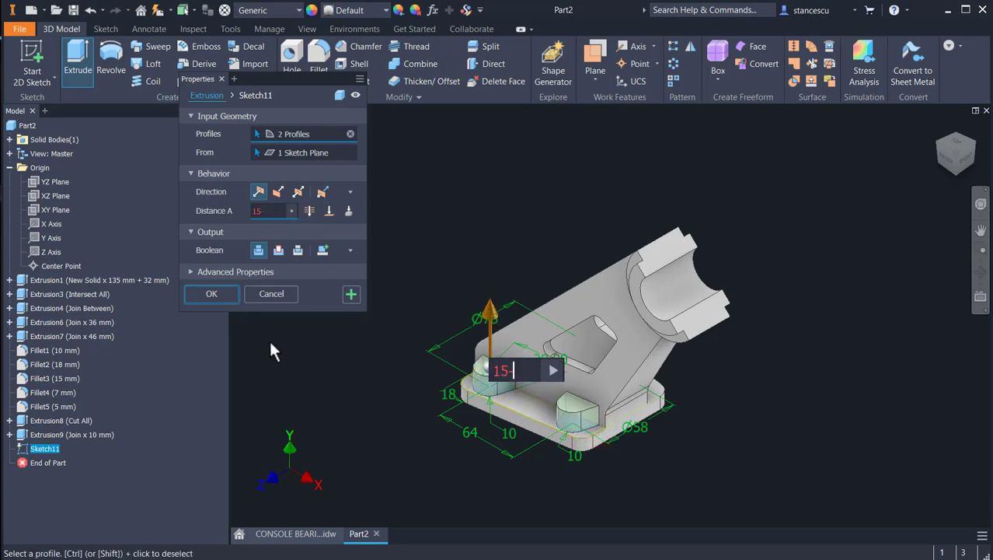
pyautogui.write('10')
pyautogui.press('Return')
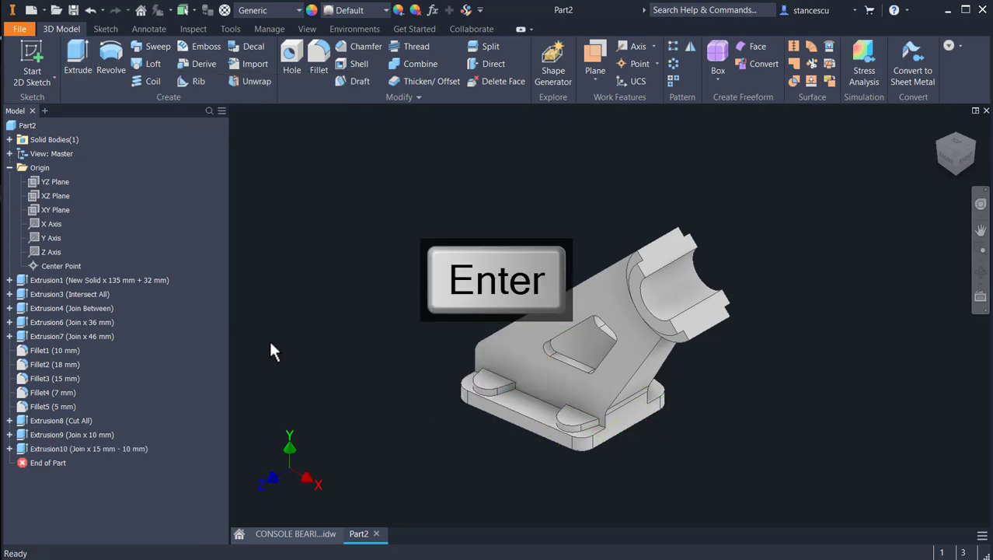
# Switch to the CONSOLE BEARING.idw drawing and add a radius dimension to the small corner fillet of the body beside the lower-left boss
pyautogui.click(358, 533)
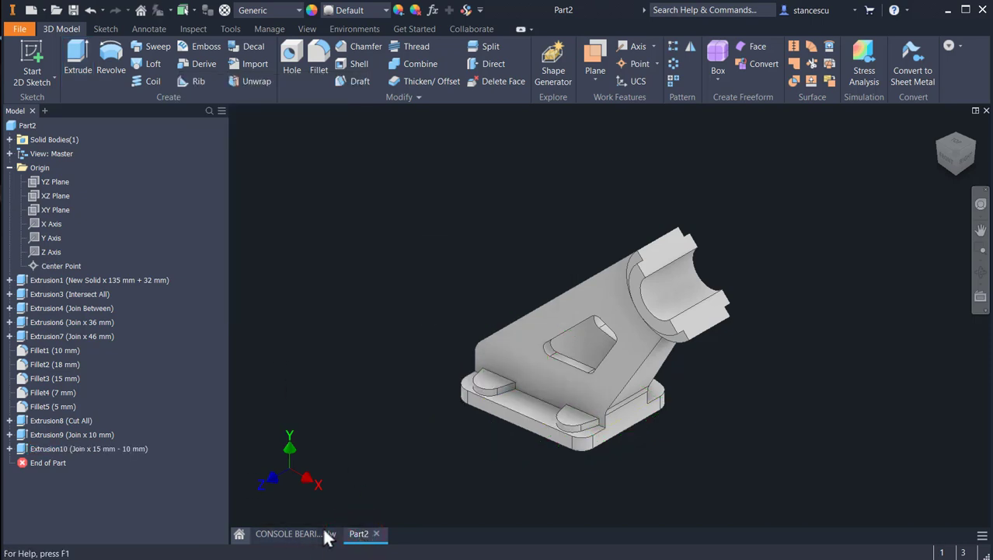
pyautogui.click(324, 533)
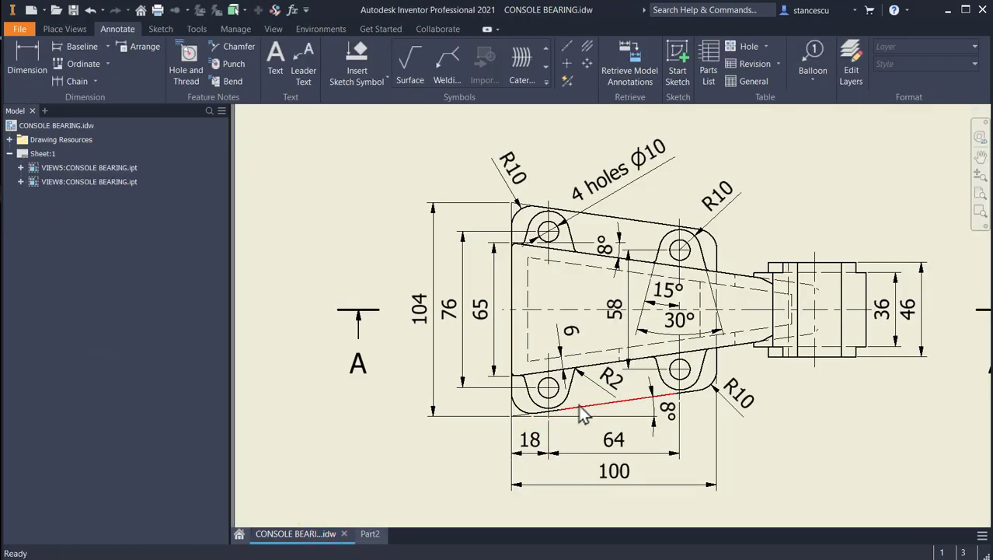
pyautogui.scroll(3, 583, 416)
pyautogui.moveTo(583, 413); pyautogui.dragTo(589, 465, button='middle')
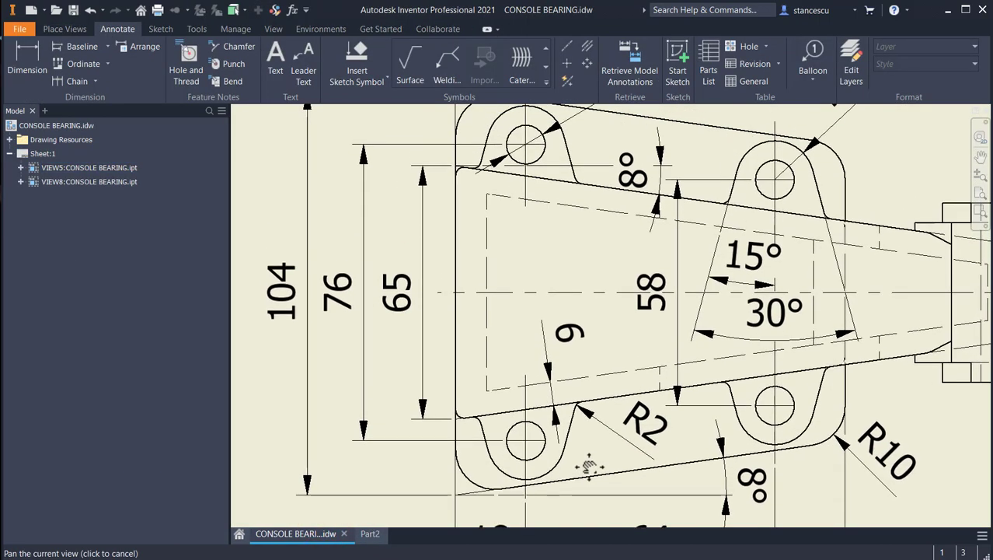
pyautogui.moveTo(572, 289)
pyautogui.mouseDown(button='middle')
pyautogui.moveTo(590, 472)
pyautogui.moveTo(639, 264)
pyautogui.mouseUp(button='middle')
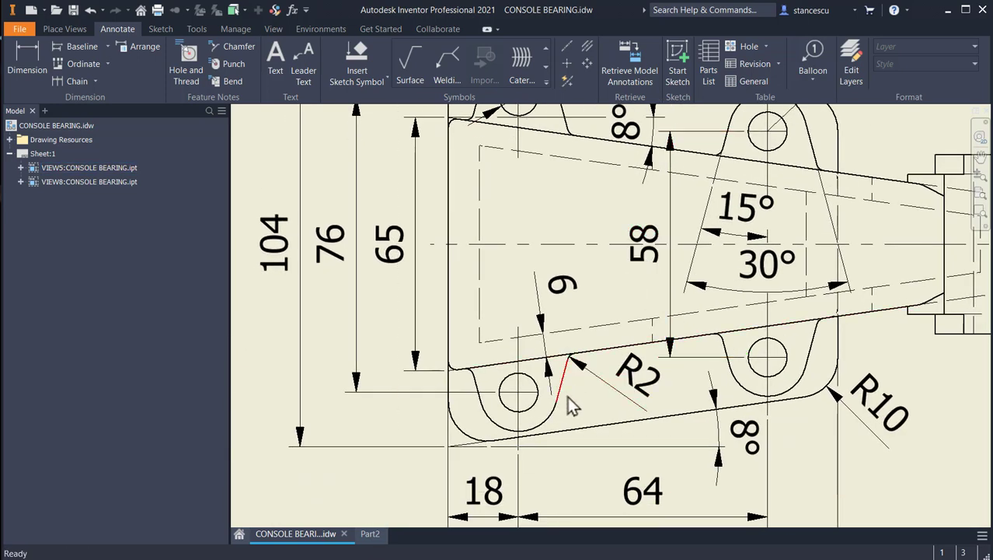
pyautogui.scroll(3, 467, 410)
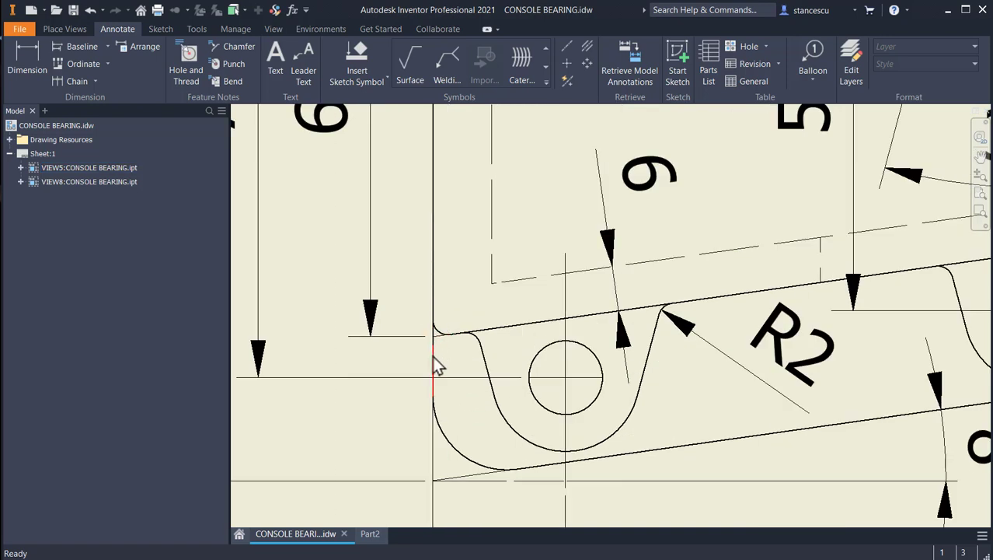
pyautogui.click(15, 67)
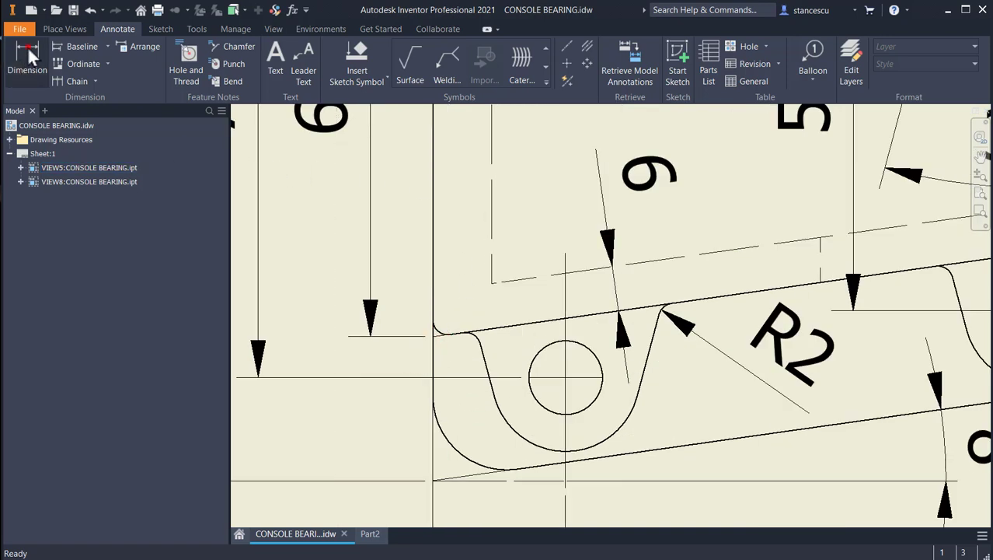
pyautogui.scroll(3, 397, 412)
pyautogui.moveTo(396, 412); pyautogui.dragTo(497, 350, button='middle')
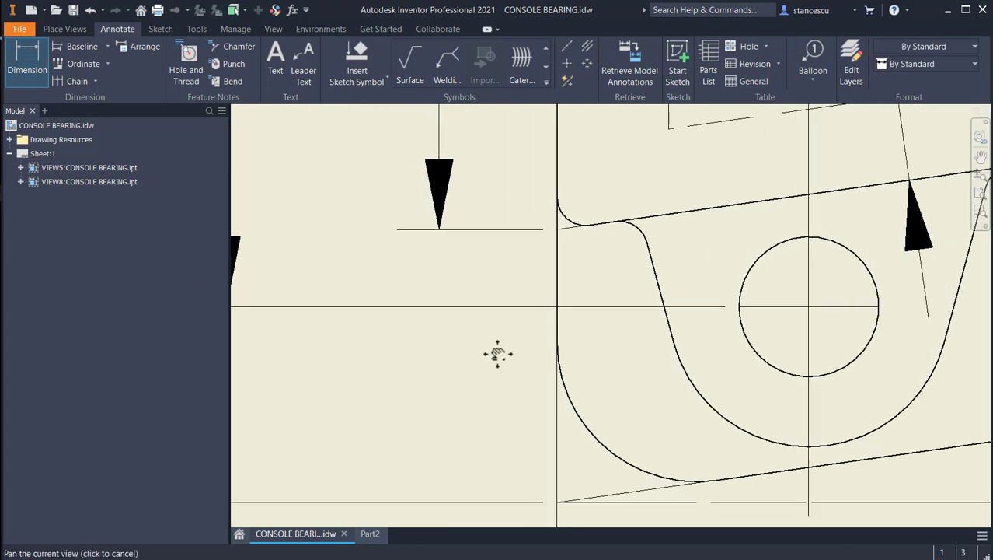
pyautogui.scroll(-2, 501, 357)
pyautogui.click(536, 277)
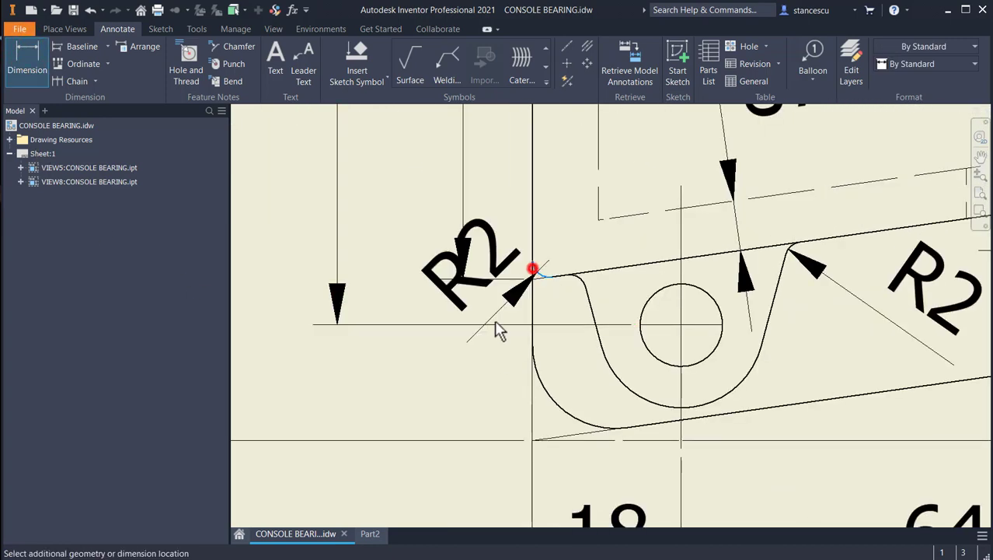
pyautogui.click(416, 439)
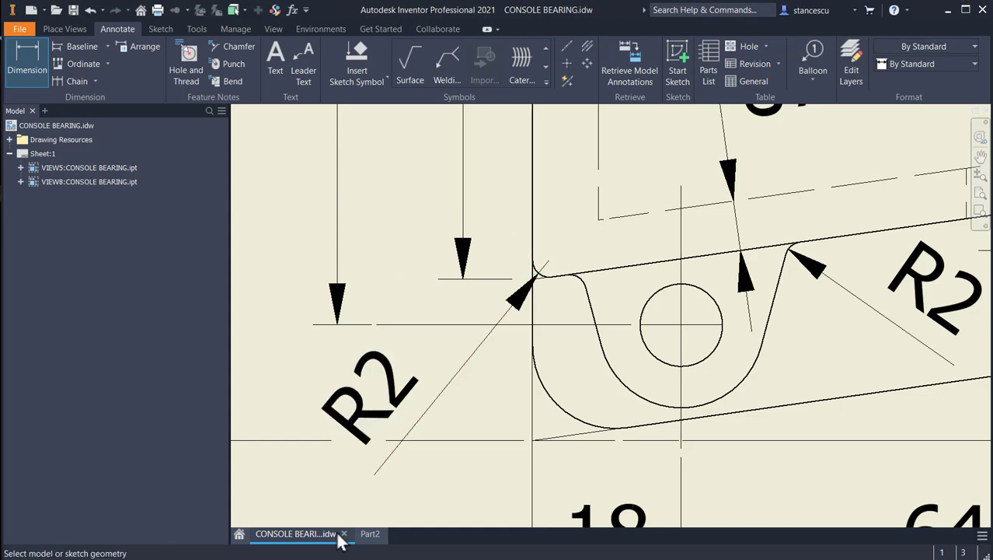
# Leave the Dimension command and move the R2 text of the body's lower-left corner dimension closer to the part
pyautogui.scroll(-6, 479, 481)
pyautogui.moveTo(480, 474)
pyautogui.mouseDown(button='middle')
pyautogui.moveTo(472, 373)
pyautogui.moveTo(476, 464)
pyautogui.mouseUp(button='middle')
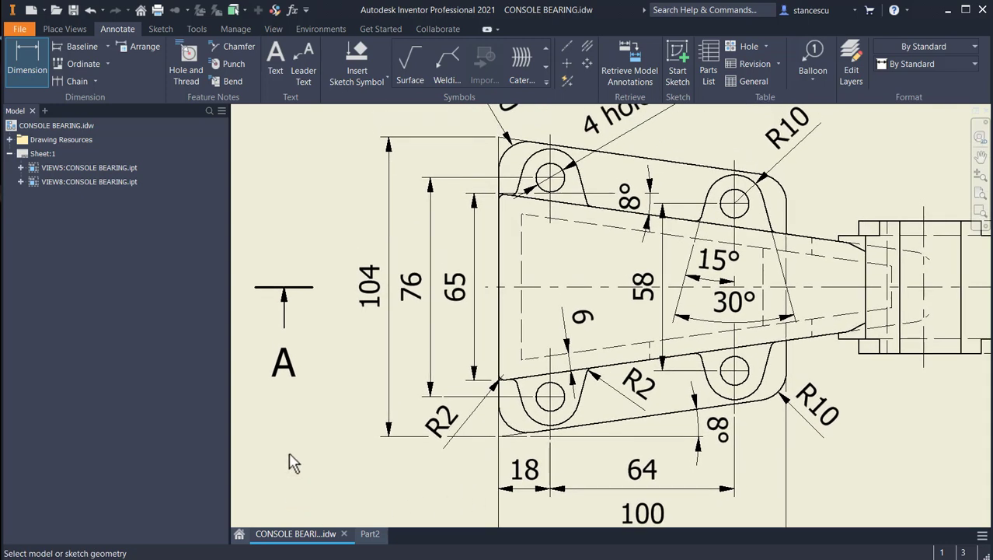
pyautogui.press('Escape')
pyautogui.click(448, 449)
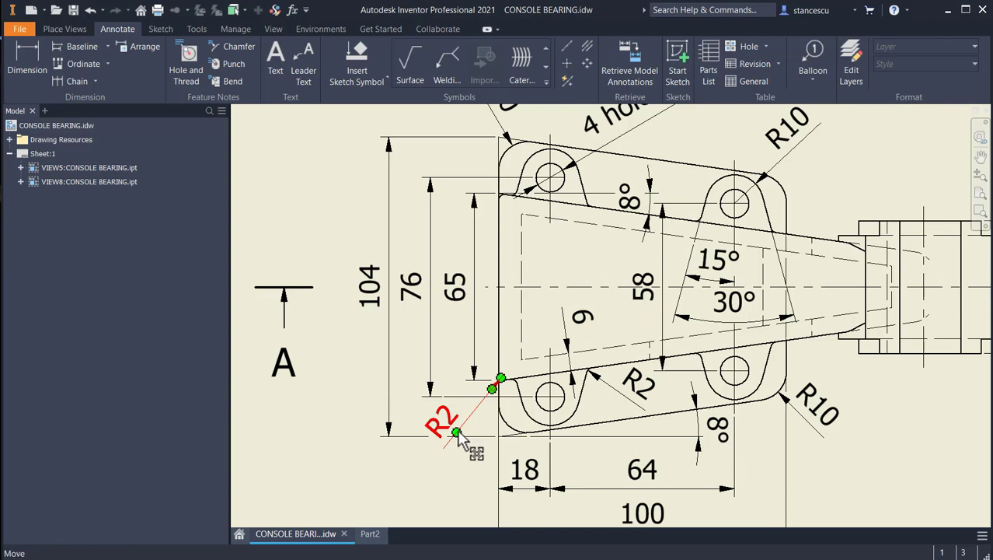
pyautogui.moveTo(454, 432); pyautogui.dragTo(471, 418)
pyautogui.click(408, 474)
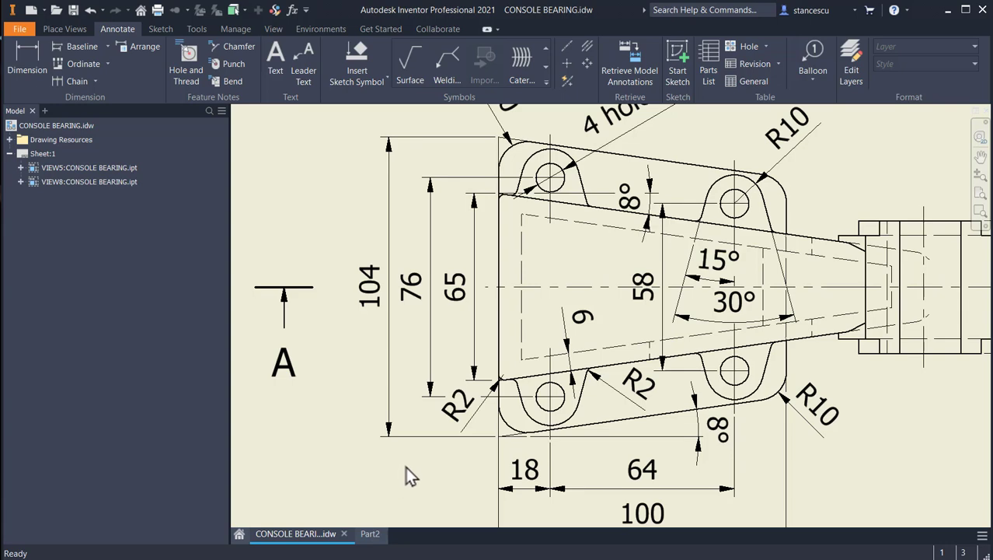
# Switch to Part2 and create a 10 mm through-all hole in the first boss, concentric with its rounded edge
pyautogui.click(371, 533)
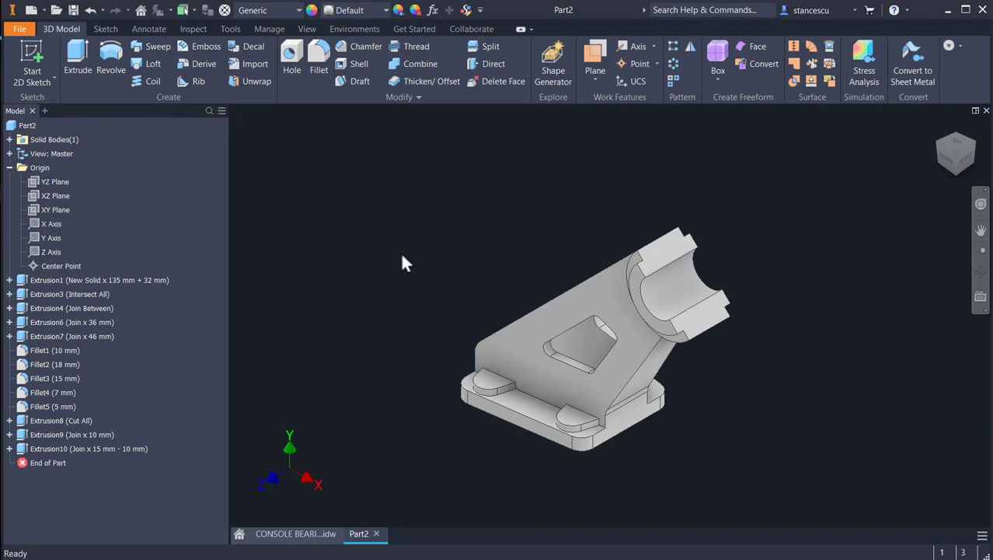
pyautogui.click(291, 53)
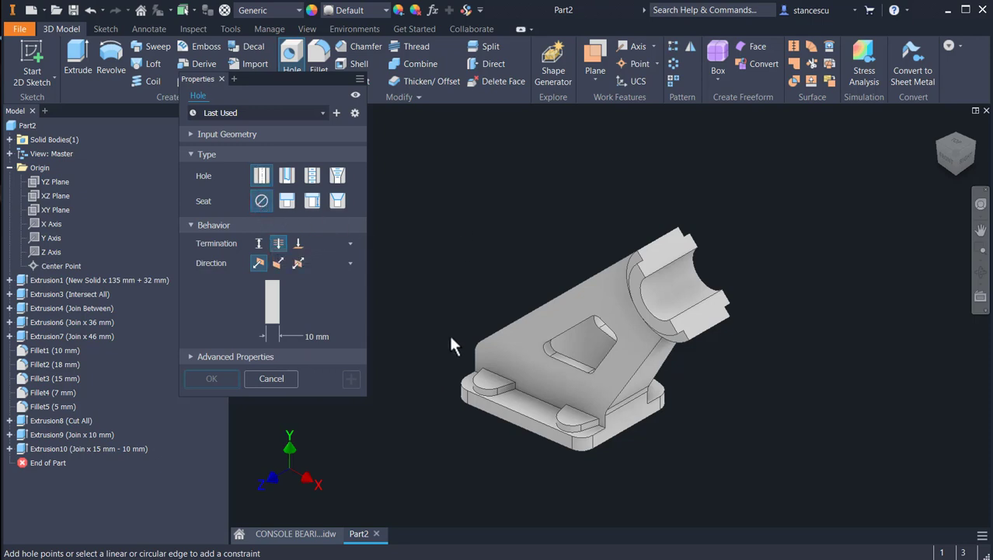
pyautogui.scroll(3, 440, 379)
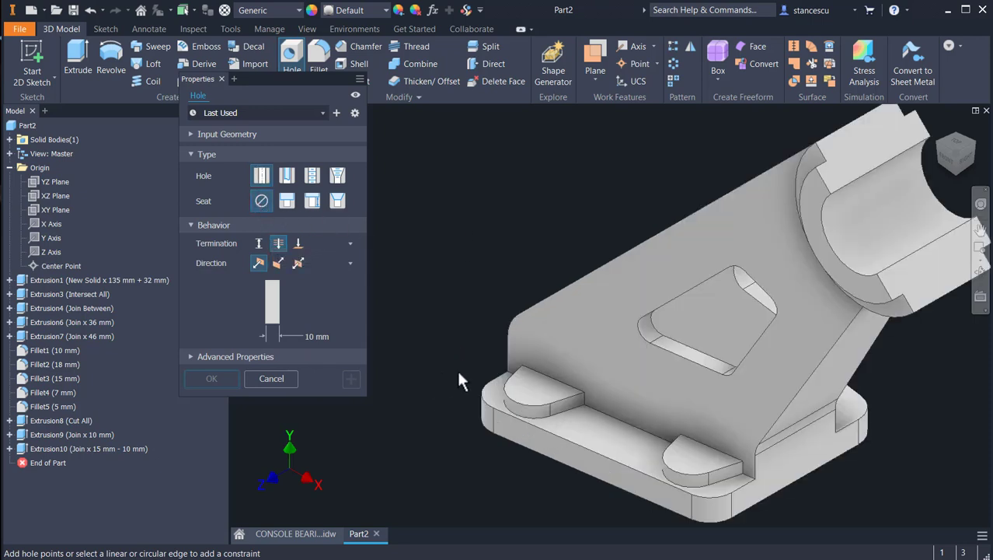
pyautogui.scroll(2, 458, 366)
pyautogui.moveTo(461, 365); pyautogui.dragTo(414, 272, button='middle')
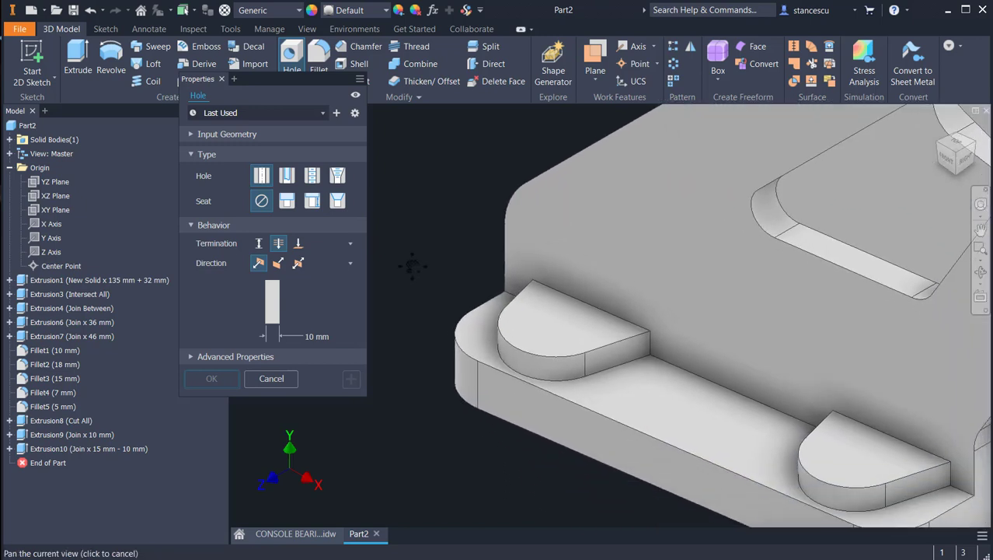
pyautogui.click(547, 309)
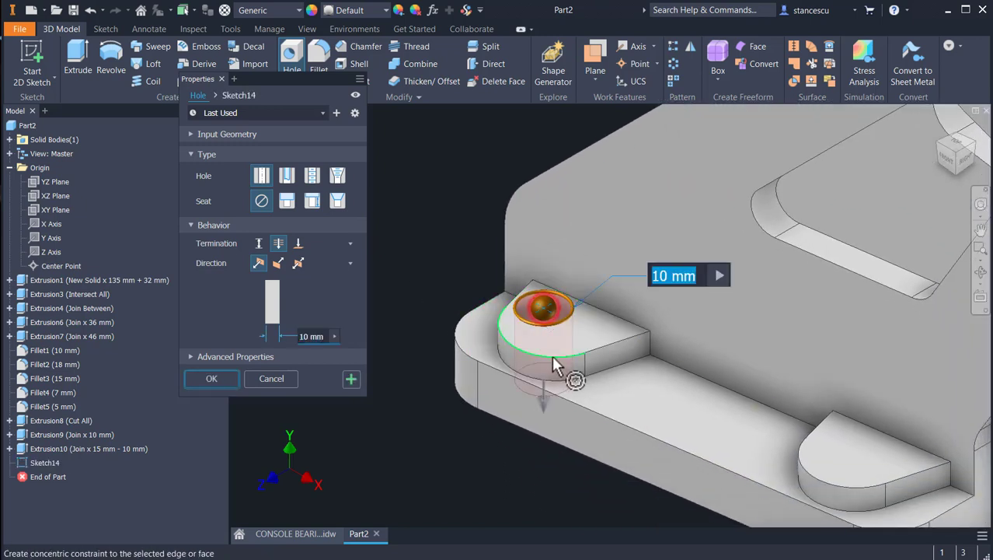
pyautogui.click(554, 362)
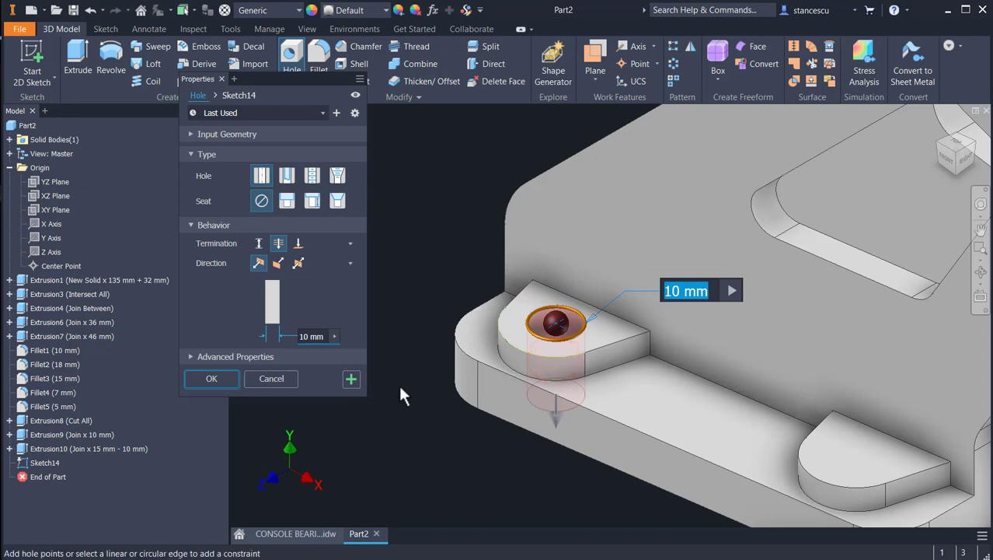
pyautogui.click(350, 379)
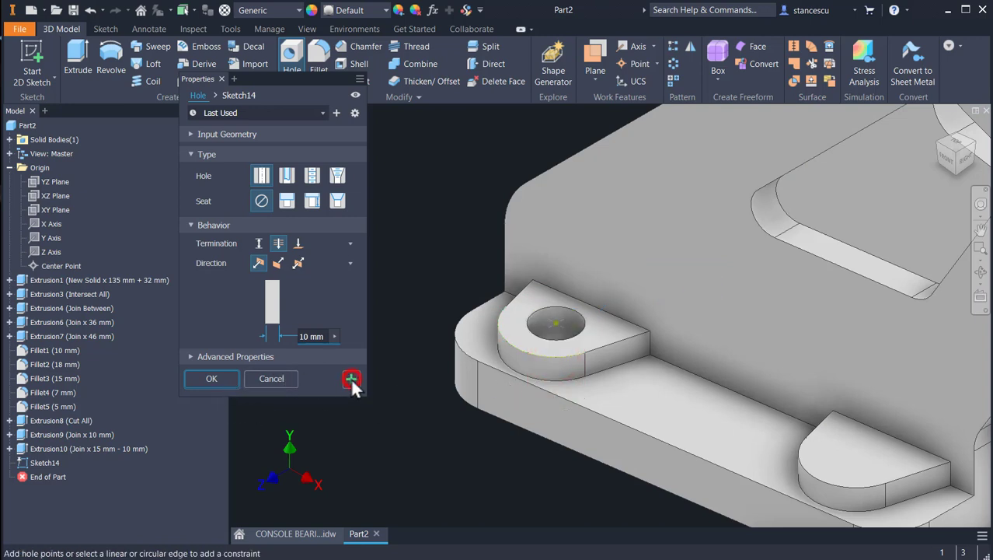
# Create a second 10 mm through-all hole concentric with the other boss's rounded edge and finish the Hole command
pyautogui.click(861, 447)
pyautogui.click(824, 488)
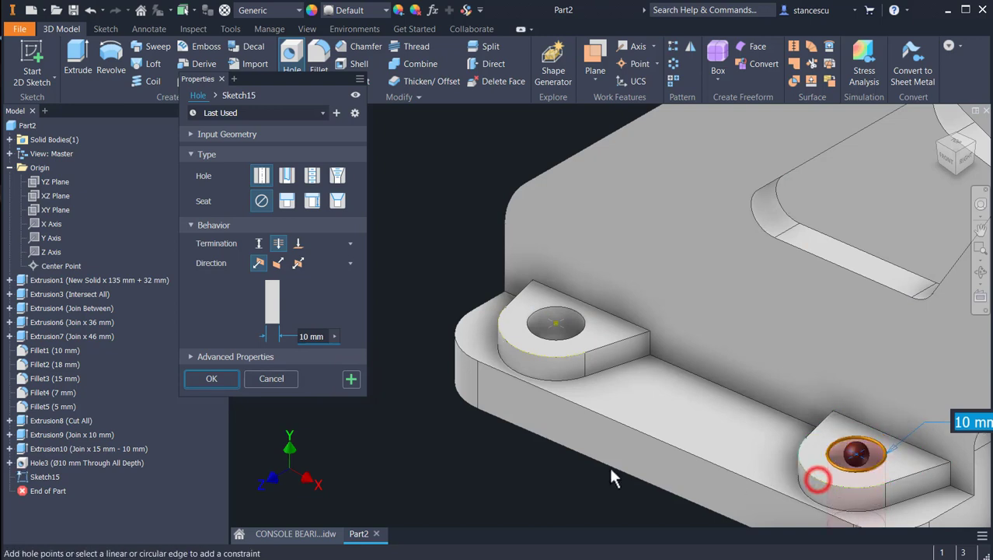
pyautogui.click(350, 378)
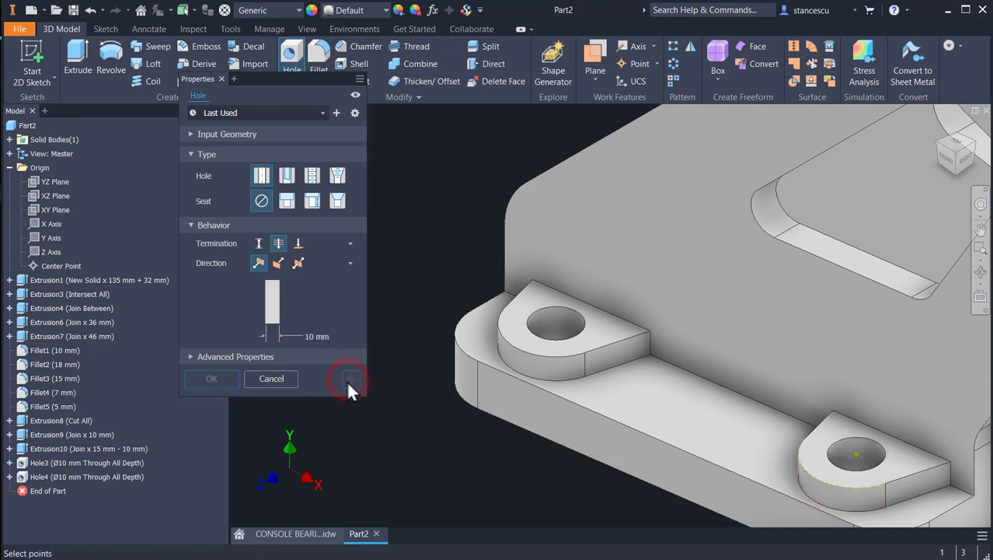
pyautogui.click(271, 378)
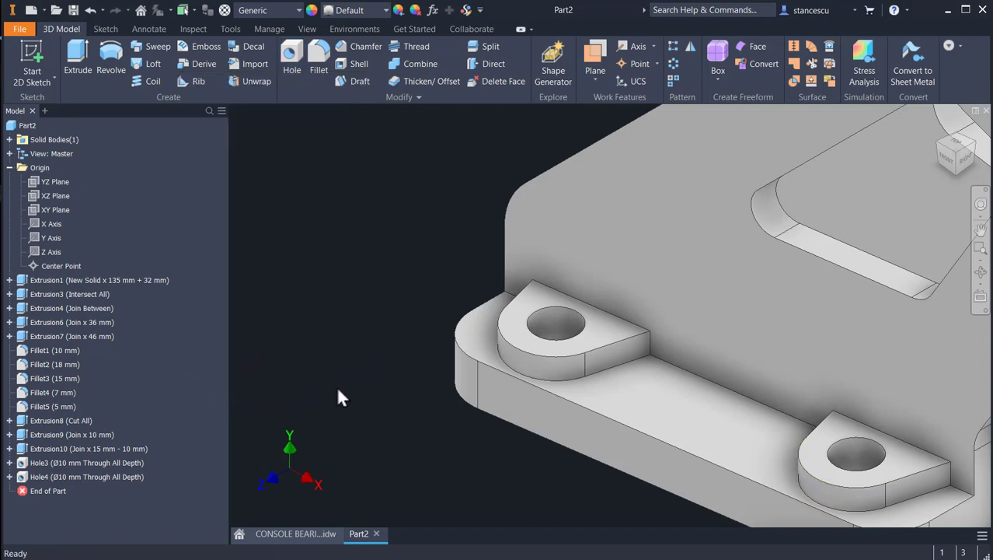
pyautogui.press('F6')
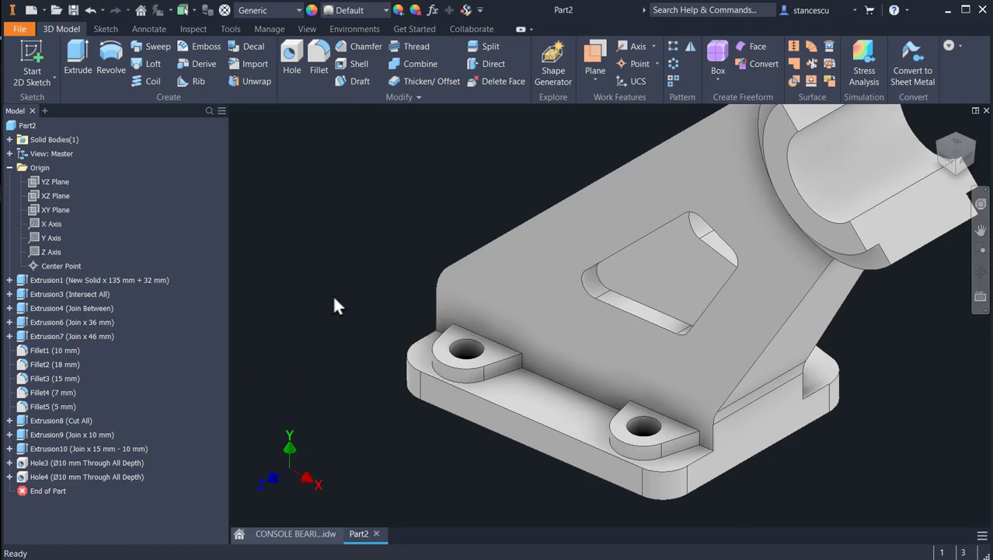
# Consult the drawing's R2 callout and fillet the four vertical edges where the two bosses meet the body with a 2 mm radius
pyautogui.hotkey('ctrl', 'Tab')
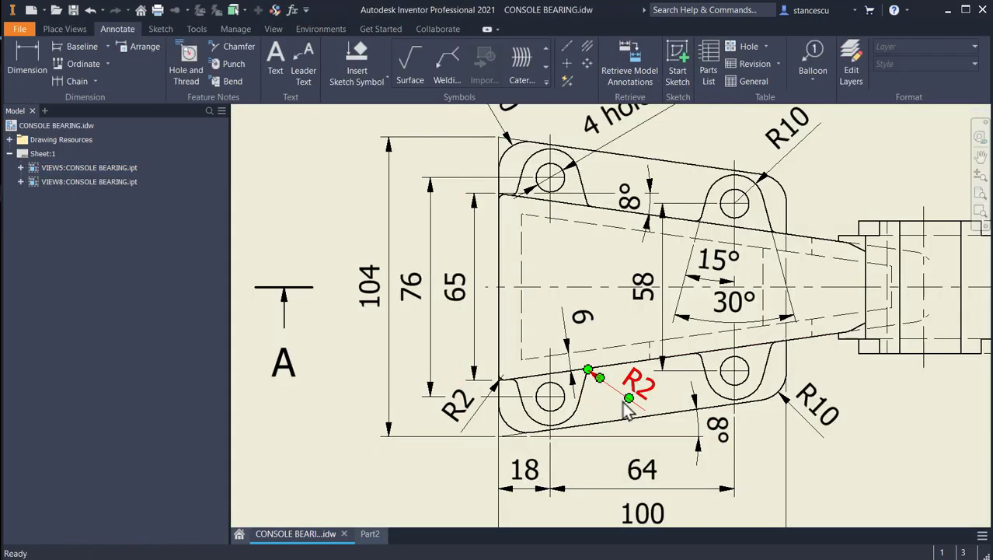
pyautogui.press('Home')
pyautogui.click(359, 533)
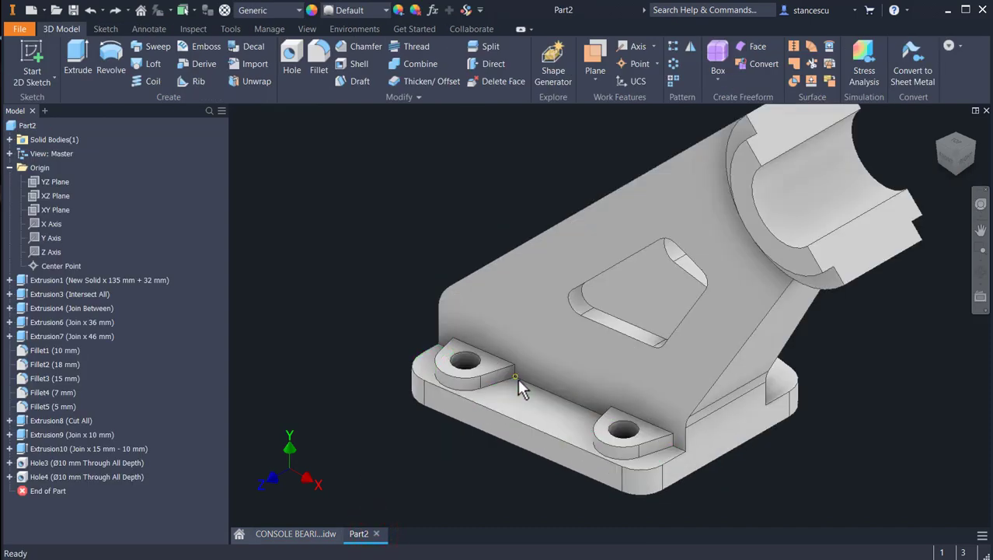
pyautogui.scroll(2, 513, 370)
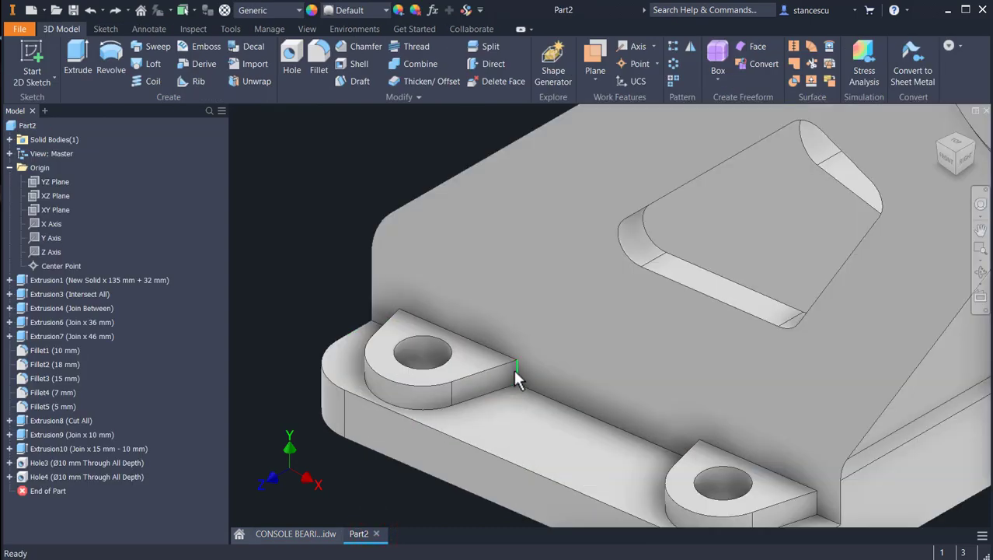
pyautogui.click(514, 368)
pyautogui.click(528, 360)
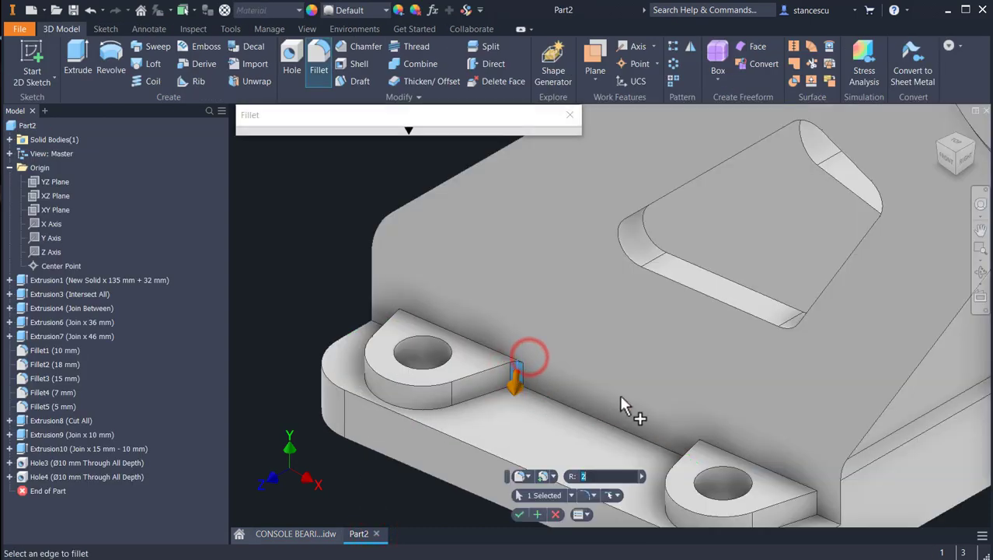
pyautogui.click(815, 507)
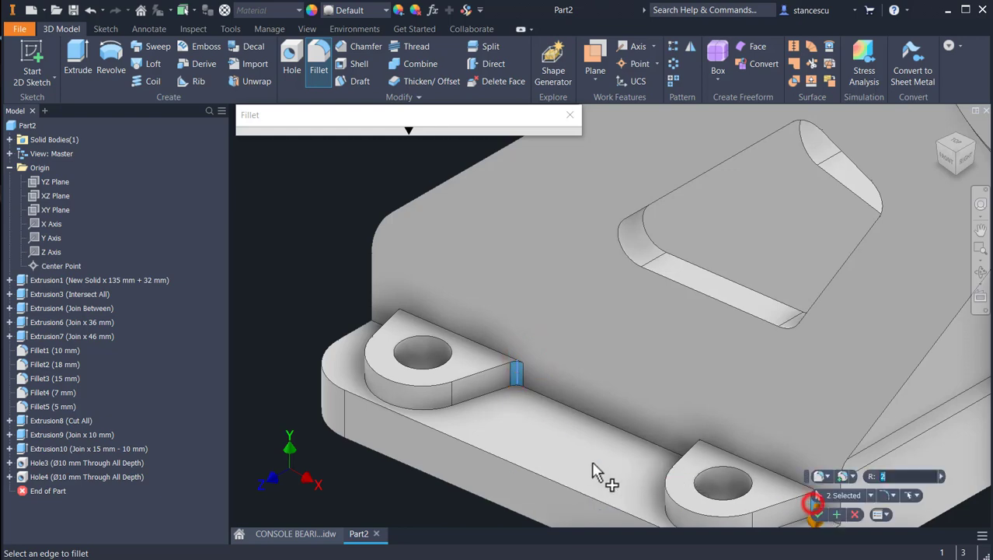
pyautogui.keyDown('shift'); pyautogui.moveTo(594, 471); pyautogui.dragTo(679, 477, button='middle'); pyautogui.keyUp('shift')
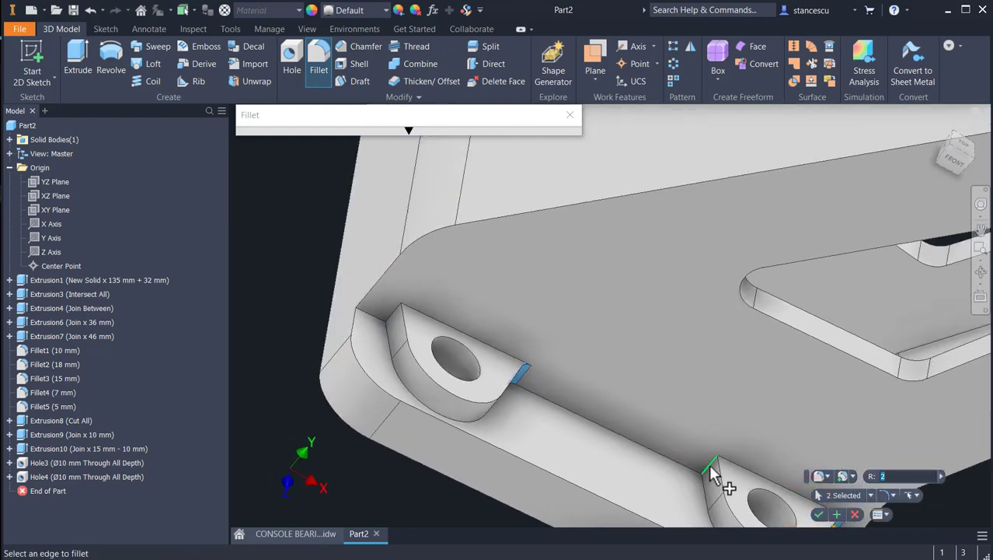
pyautogui.click(712, 469)
pyautogui.click(392, 320)
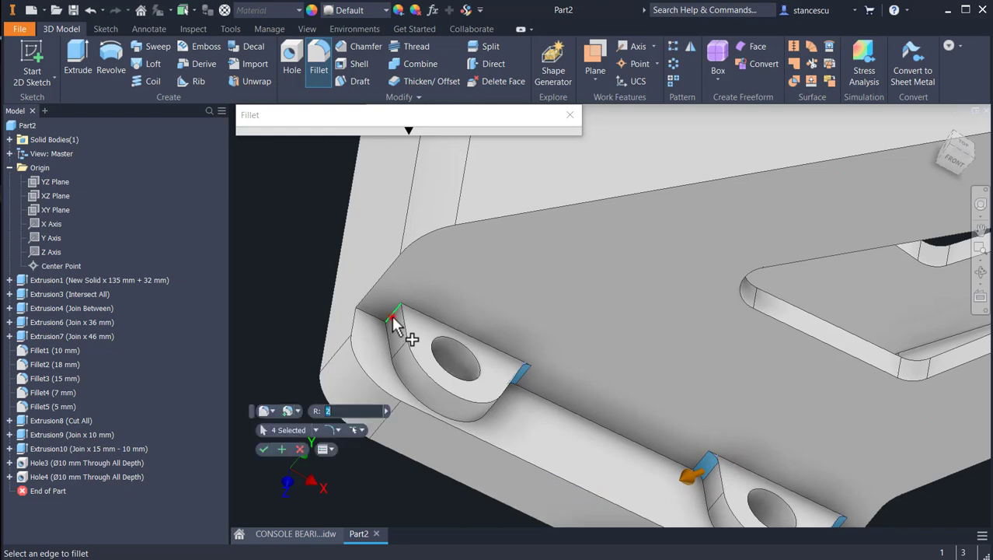
pyautogui.press('Return')
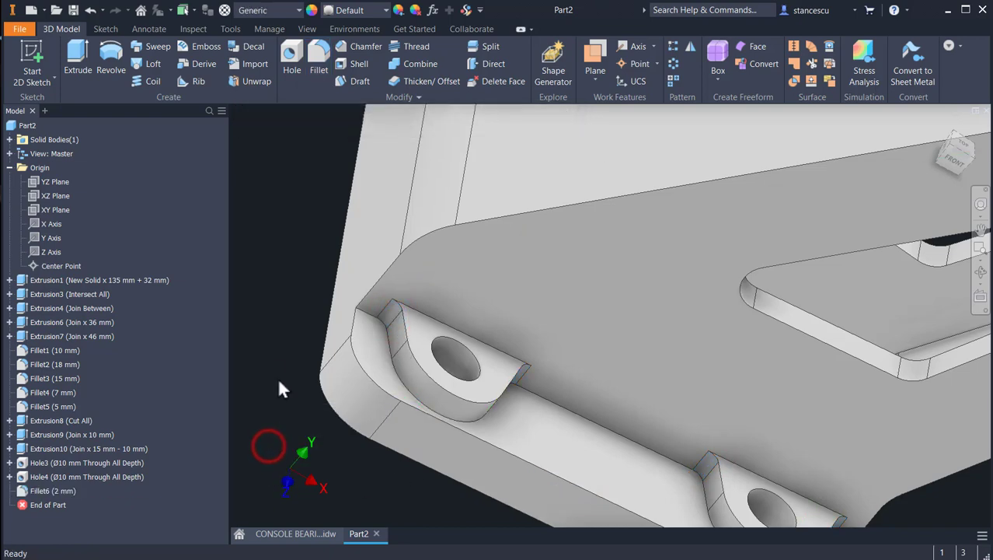
# Mirror the boss extrusion, both 10 mm holes and the 2 mm boss fillet about the XY plane
pyautogui.press('F6')
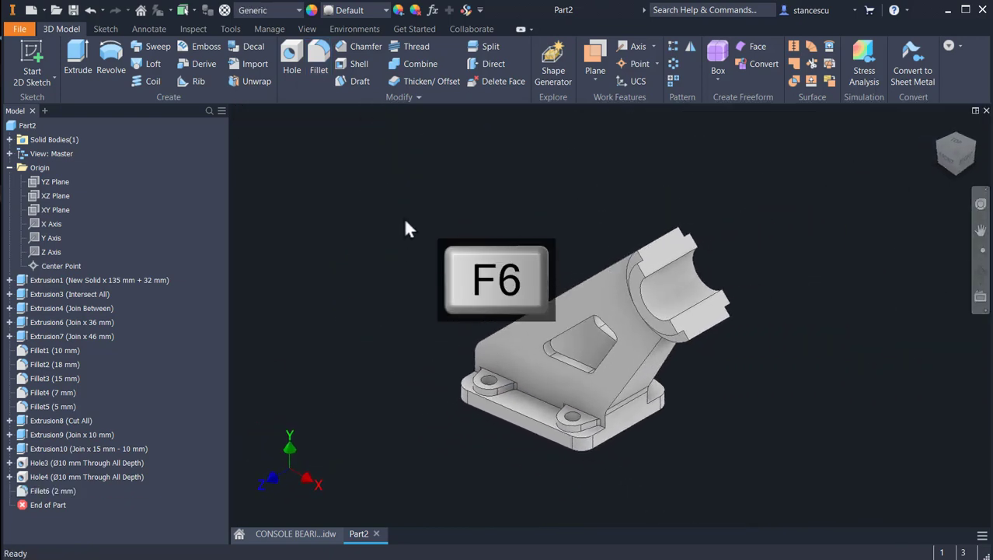
pyautogui.click(691, 46)
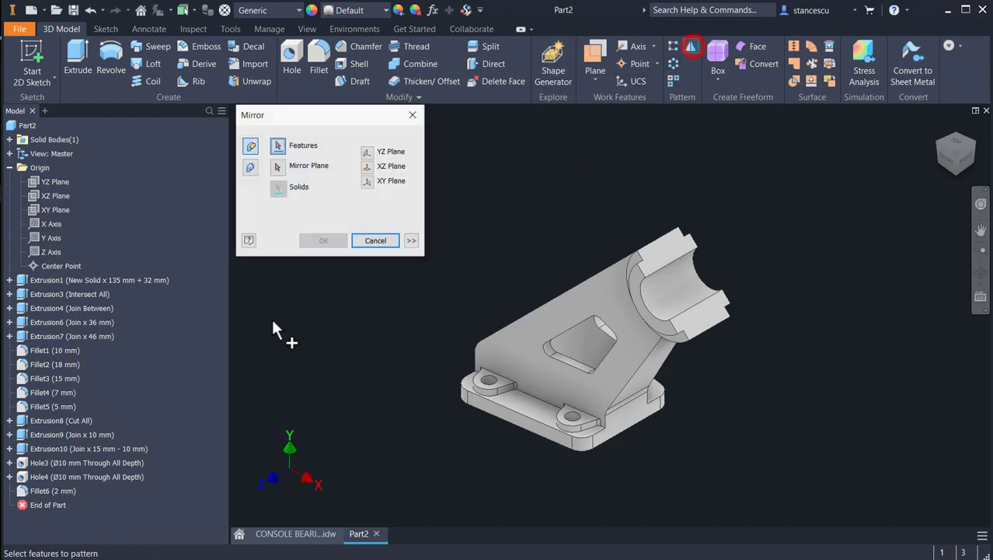
pyautogui.click(48, 450)
pyautogui.click(49, 463)
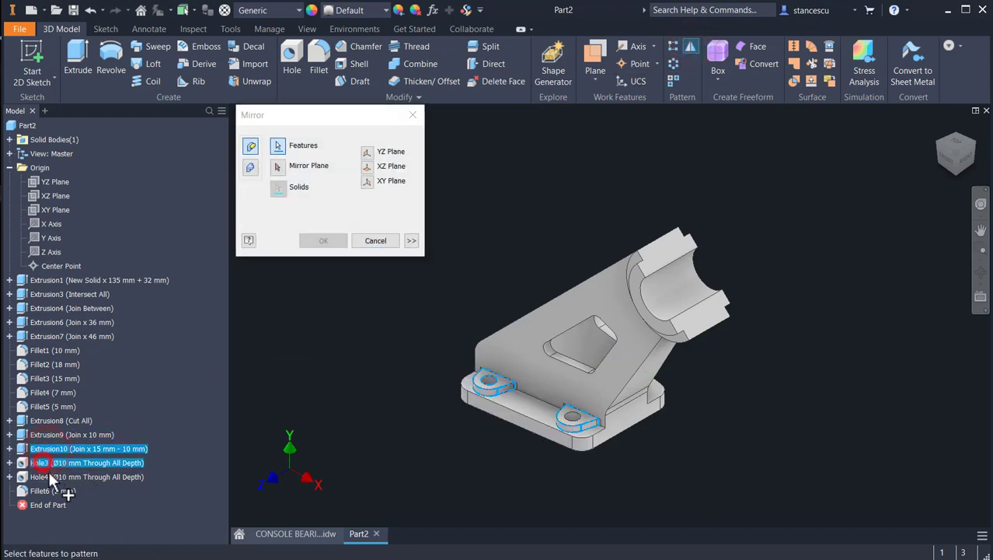
pyautogui.click(49, 475)
pyautogui.click(52, 492)
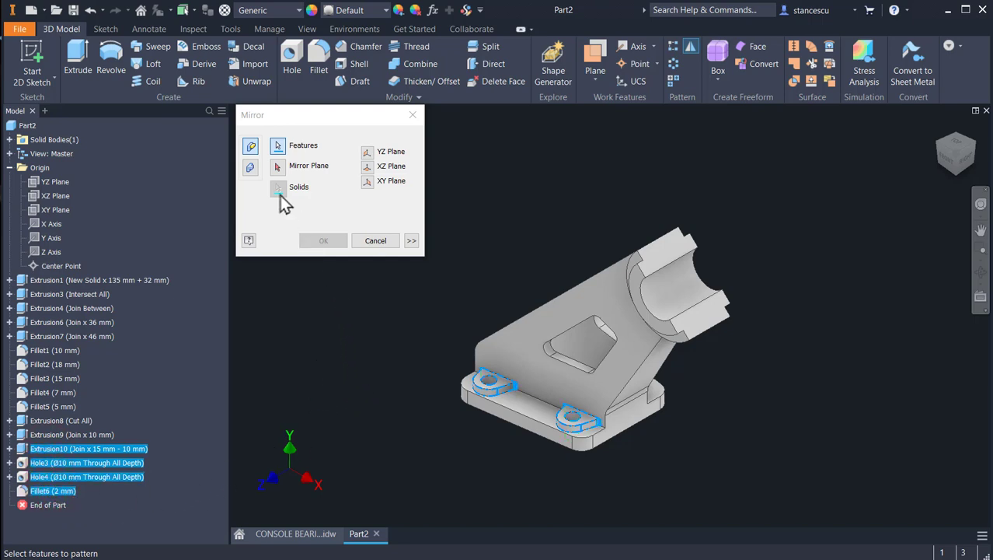
pyautogui.click(277, 165)
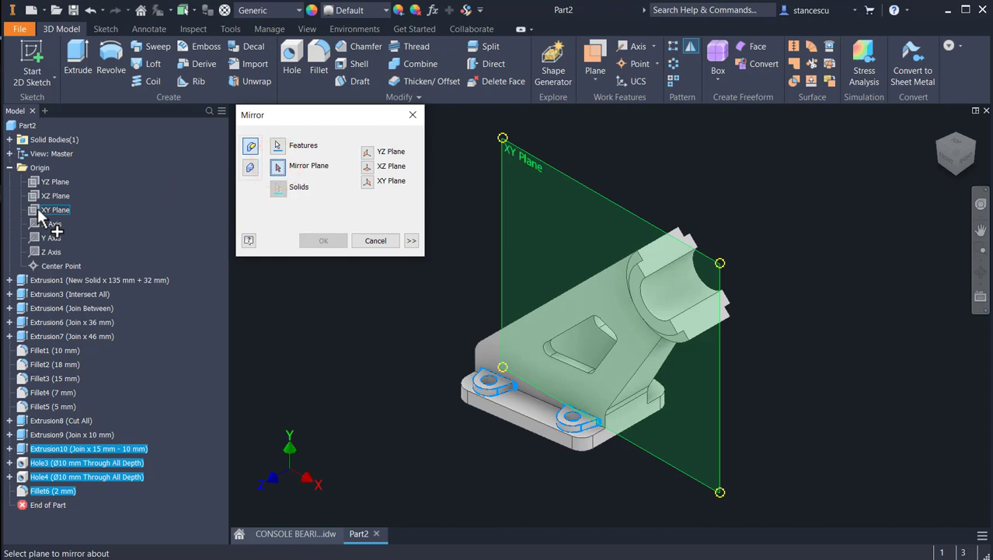
pyautogui.click(41, 211)
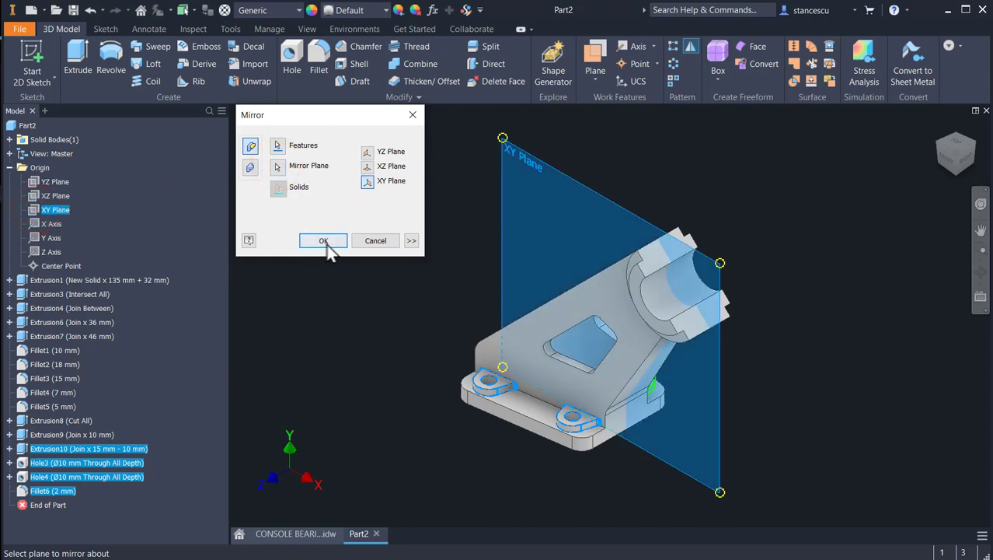
pyautogui.click(324, 242)
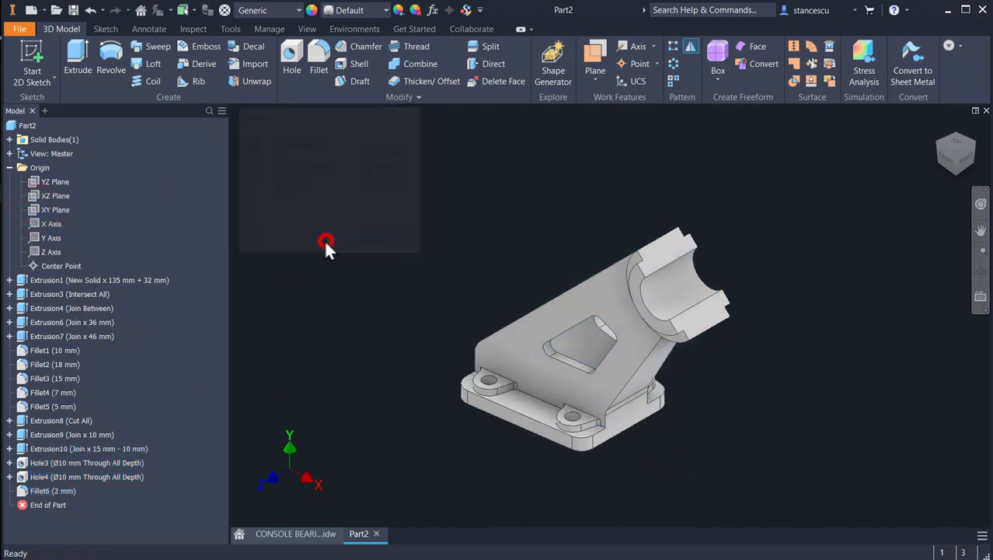
# Consult the drawing's R2 callout and 3D view, and fillet the four long side edges of the inclined body with a 2 mm radius
pyautogui.click(315, 538)
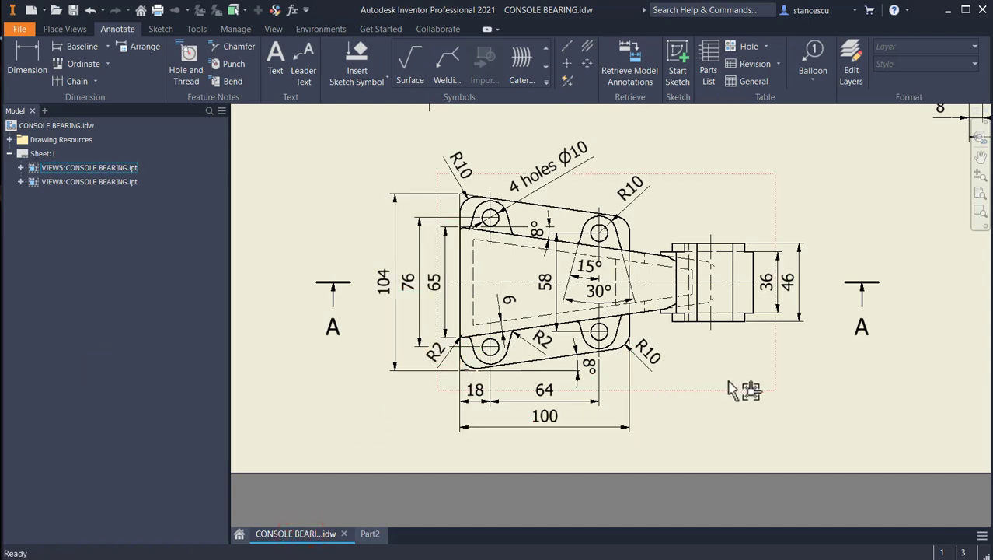
pyautogui.moveTo(731, 388)
pyautogui.mouseDown(button='middle')
pyautogui.moveTo(377, 392)
pyautogui.moveTo(410, 406)
pyautogui.mouseUp(button='middle')
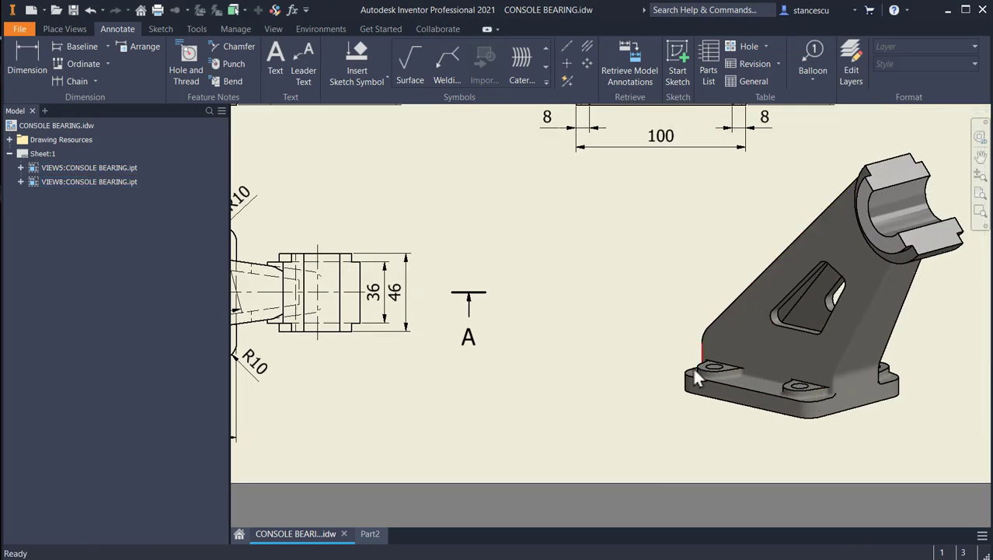
pyautogui.click(369, 533)
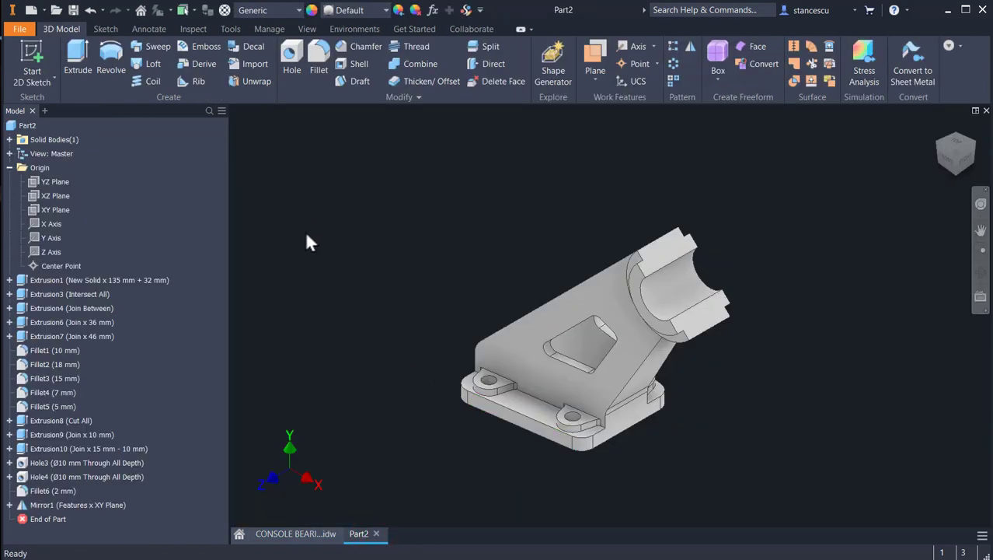
pyautogui.click(514, 319)
pyautogui.click(528, 311)
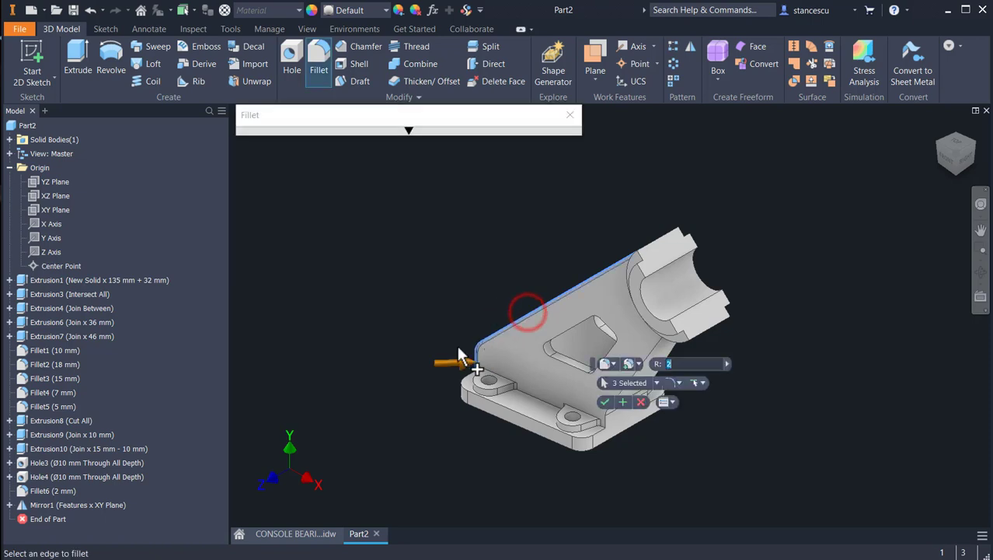
pyautogui.scroll(3, 621, 446)
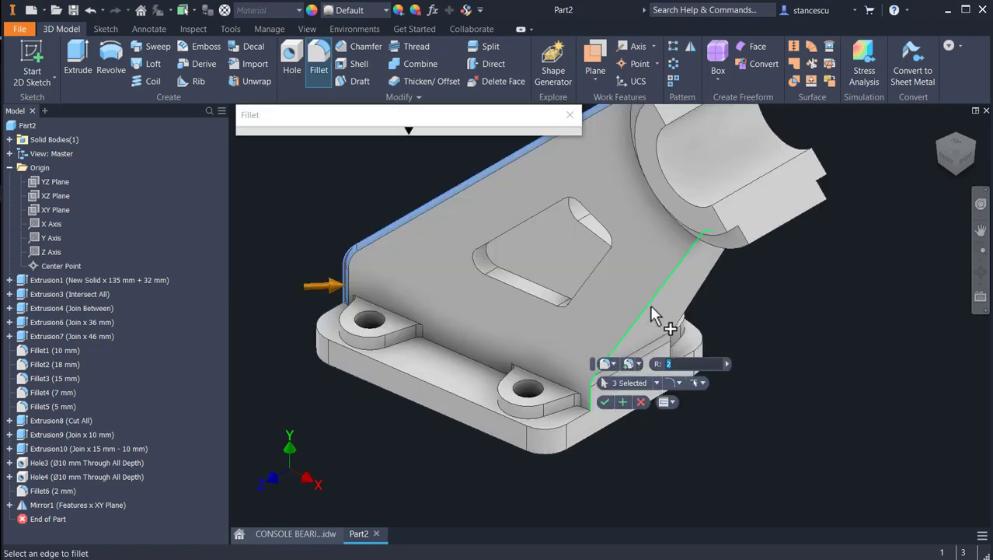
pyautogui.click(652, 311)
pyautogui.click(652, 311)
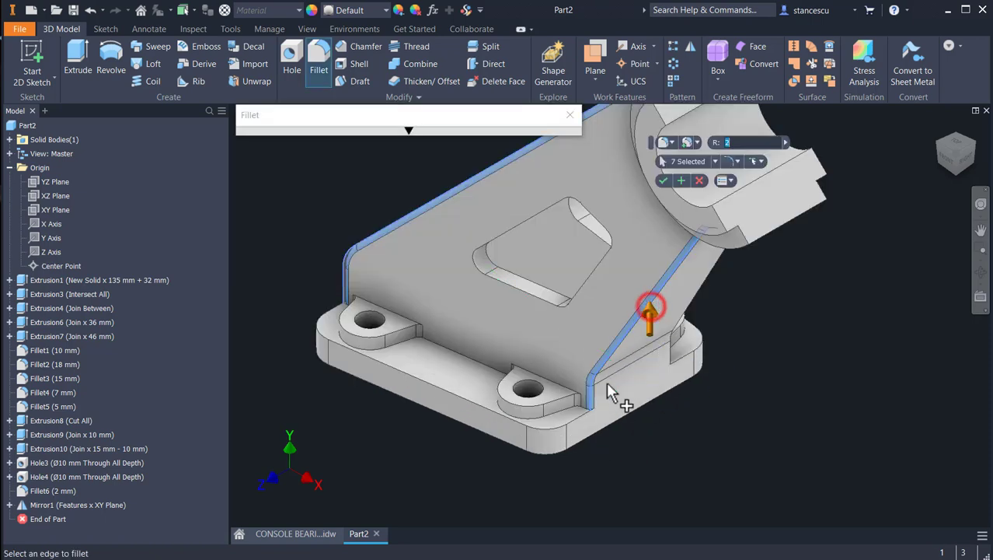
pyautogui.click(694, 294)
pyautogui.keyDown('shift'); pyautogui.moveTo(519, 278); pyautogui.dragTo(544, 339, button='middle'); pyautogui.keyUp('shift')
pyautogui.moveTo(636, 252); pyautogui.dragTo(559, 466, button='middle')
pyautogui.keyDown('shift'); pyautogui.moveTo(588, 321); pyautogui.dragTo(557, 354, button='middle'); pyautogui.keyUp('shift')
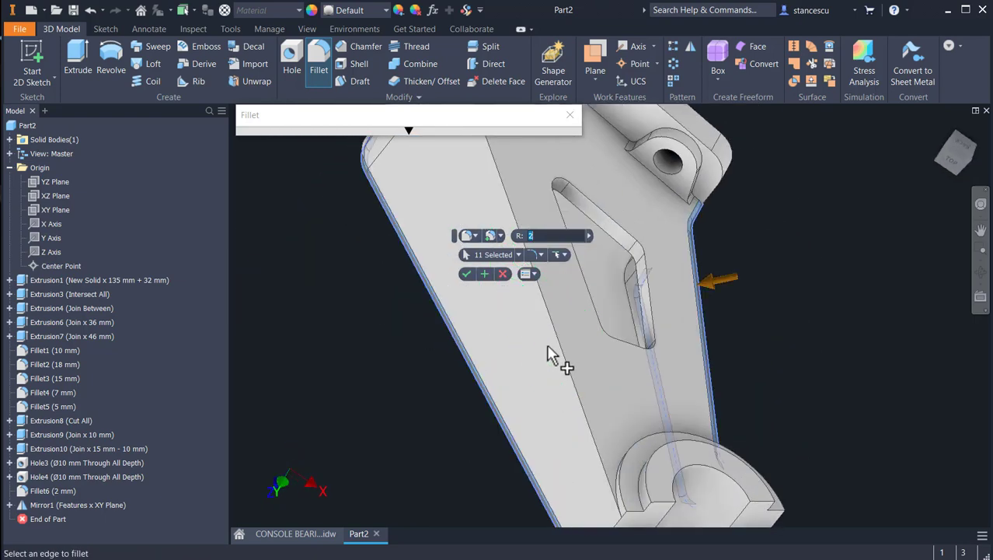
pyautogui.click(561, 342)
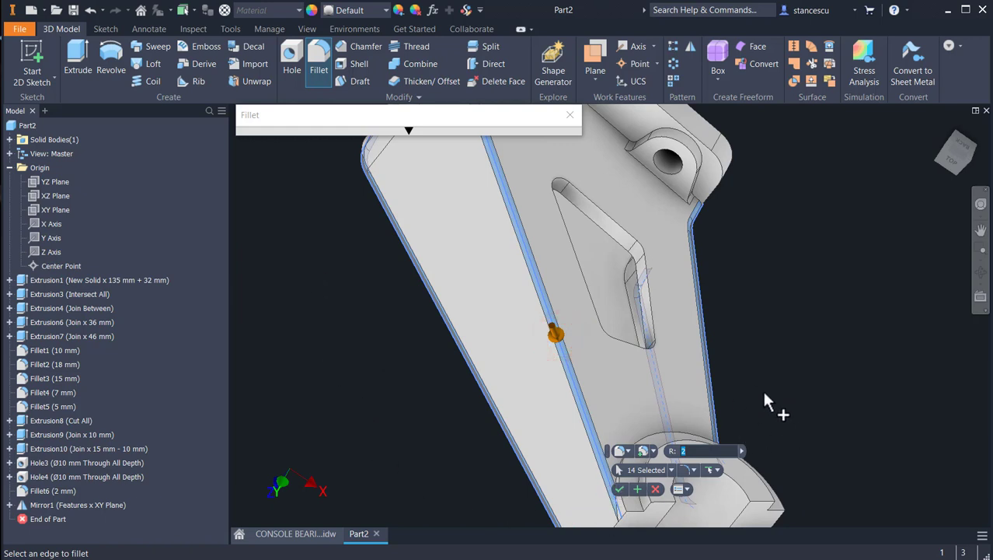
pyautogui.click(618, 488)
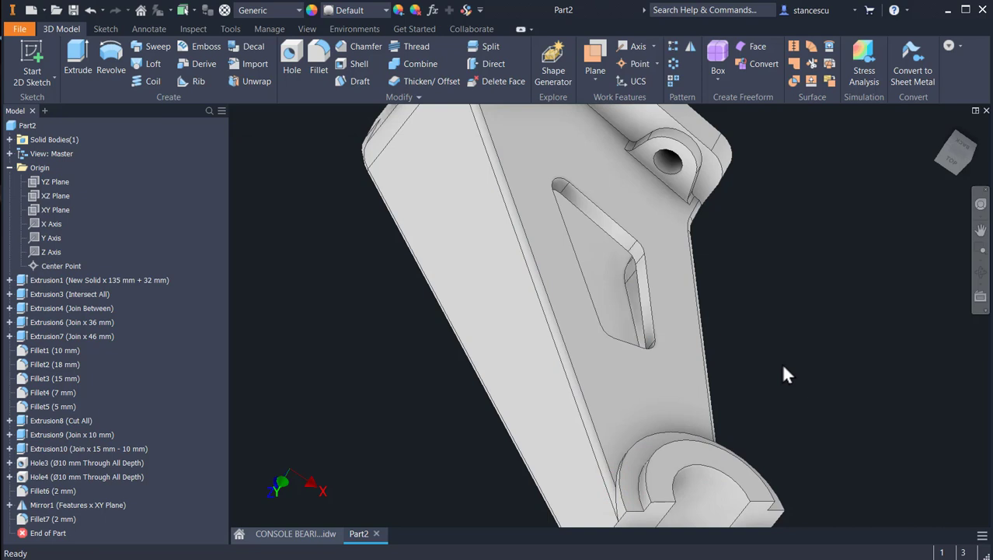
pyautogui.press('F6')
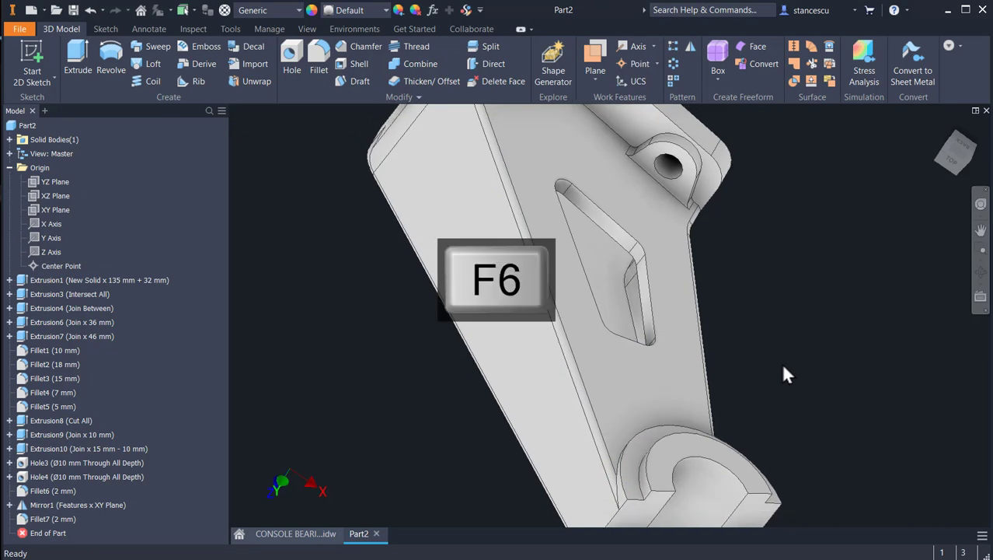
# Assign the Steel, Cast material to the part and set its appearance to Steel - Cast
pyautogui.click(292, 15)
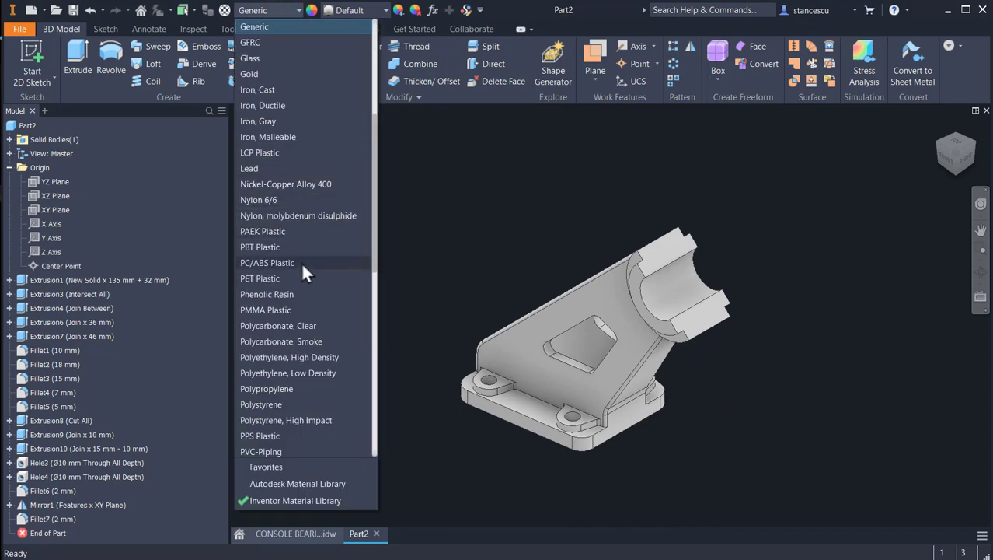
pyautogui.scroll(-5, 301, 263)
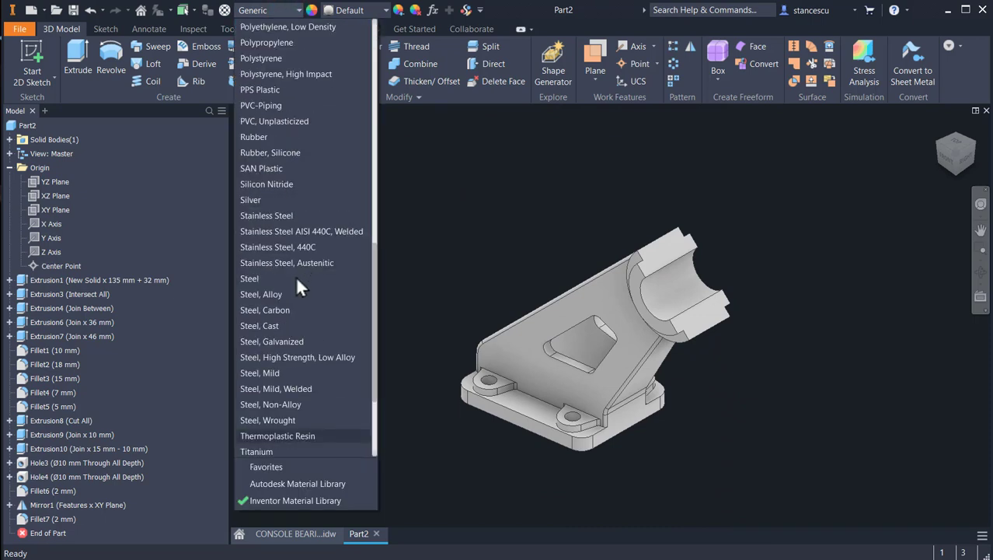
pyautogui.click(276, 327)
pyautogui.click(355, 10)
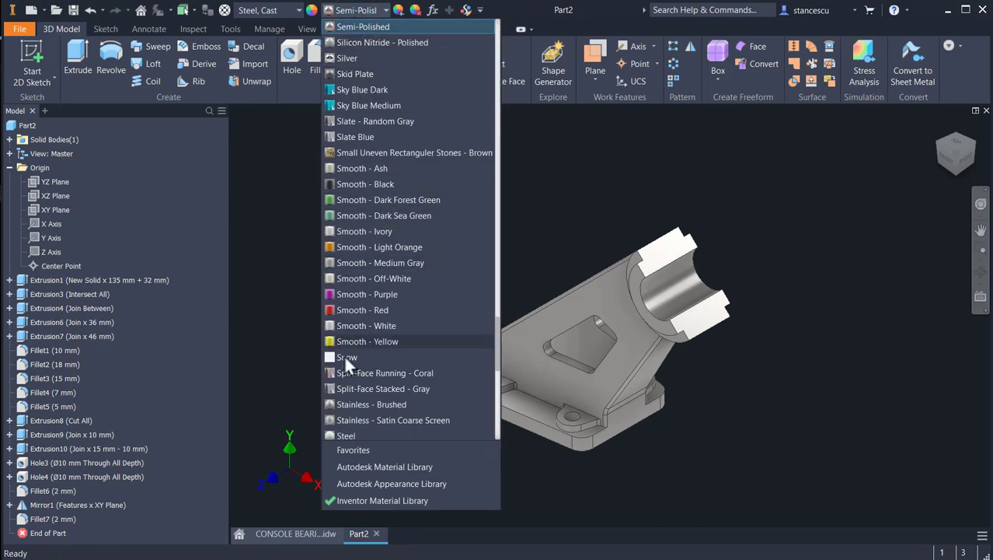
pyautogui.scroll(-3, 344, 359)
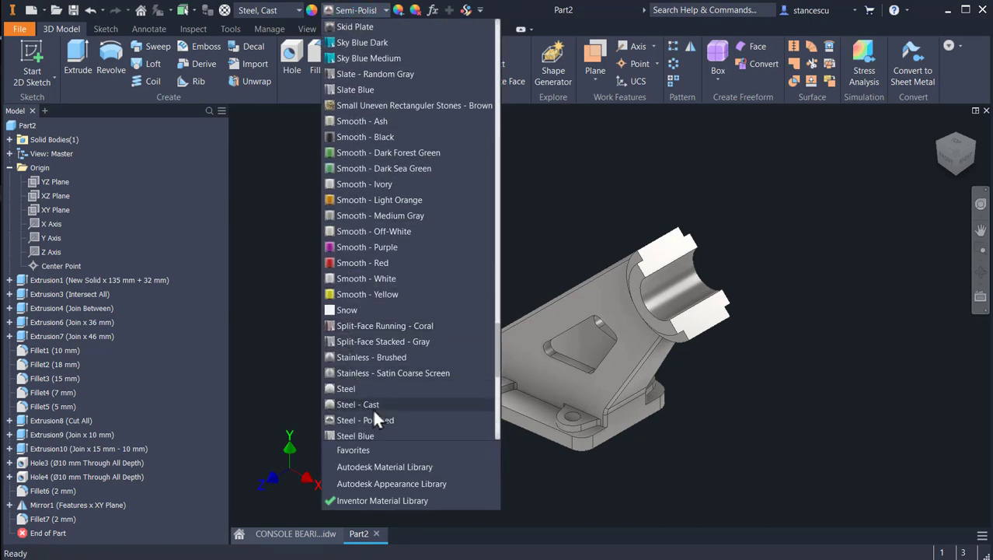
pyautogui.click(372, 406)
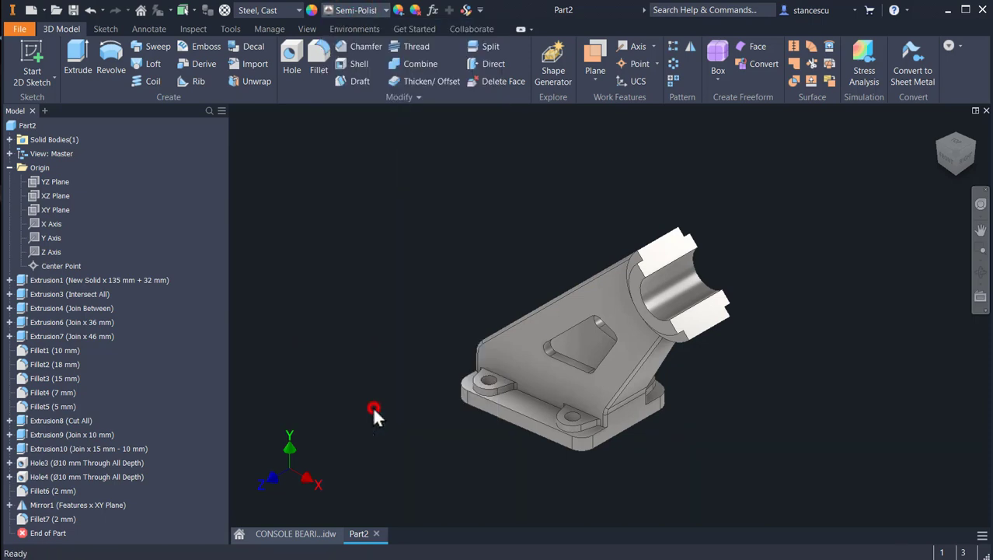
# Apply the Steel - Polished appearance to the half-bearing's split, bore and side faces and to the underside of the base
pyautogui.click(668, 255)
pyautogui.click(675, 288)
pyautogui.click(702, 325)
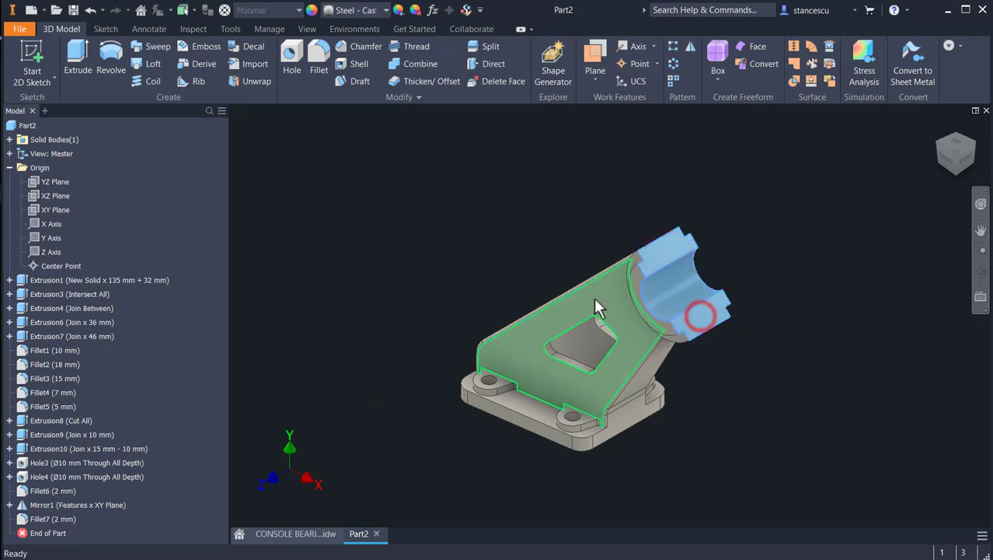
pyautogui.scroll(3, 598, 304)
pyautogui.keyDown('shift'); pyautogui.moveTo(626, 282); pyautogui.dragTo(735, 234, button='middle'); pyautogui.keyUp('shift')
pyautogui.scroll(2, 731, 230)
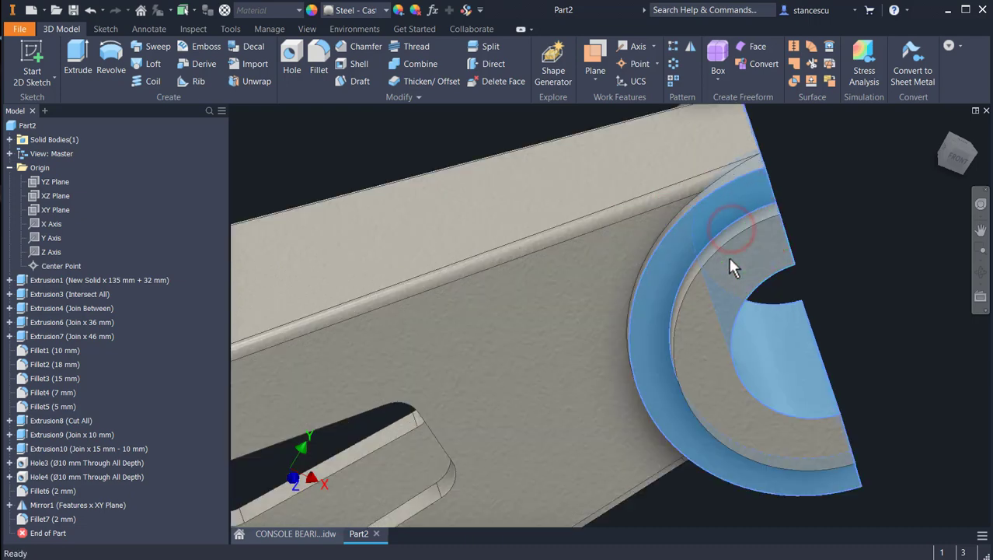
pyautogui.keyDown('shift'); pyautogui.moveTo(740, 227); pyautogui.dragTo(666, 328, button='middle'); pyautogui.keyUp('shift')
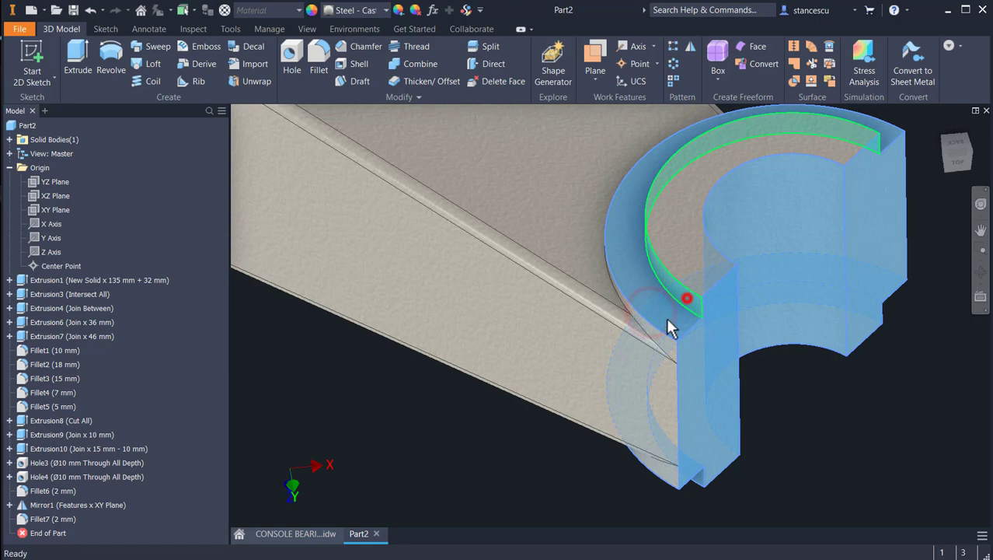
pyautogui.scroll(-5, 552, 349)
pyautogui.keyDown('shift'); pyautogui.moveTo(500, 405); pyautogui.dragTo(554, 266, button='middle'); pyautogui.keyUp('shift')
pyautogui.scroll(3, 467, 365)
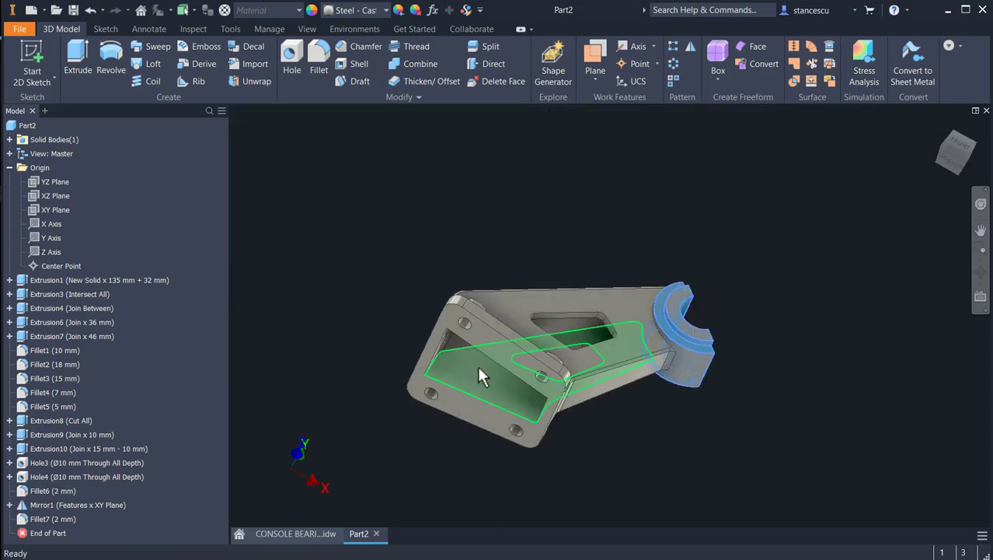
pyautogui.click(501, 356)
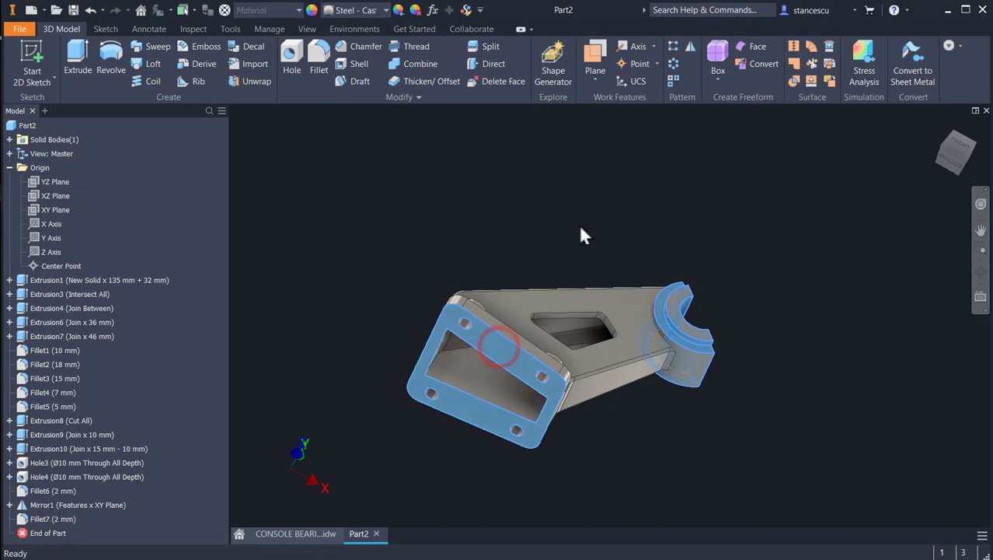
pyautogui.click(354, 11)
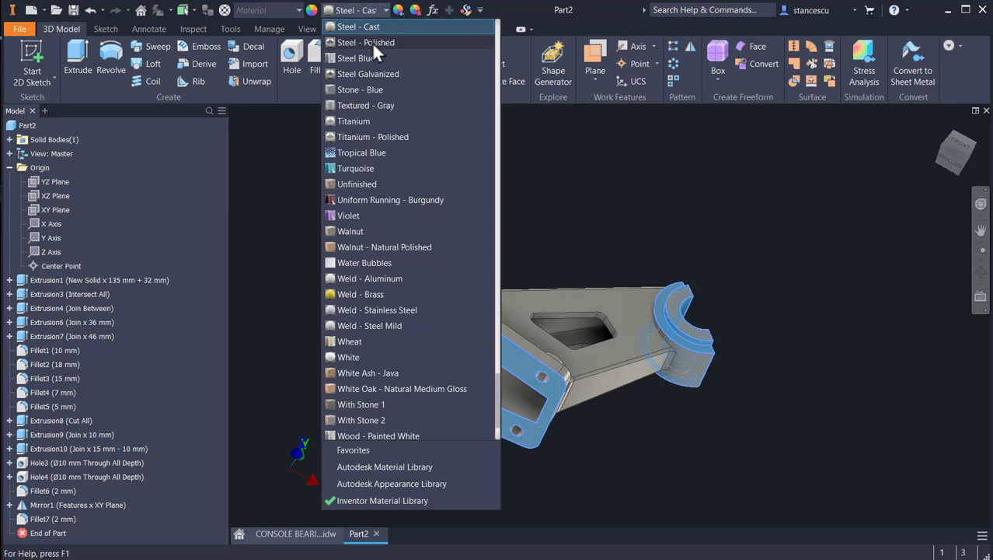
pyautogui.click(372, 42)
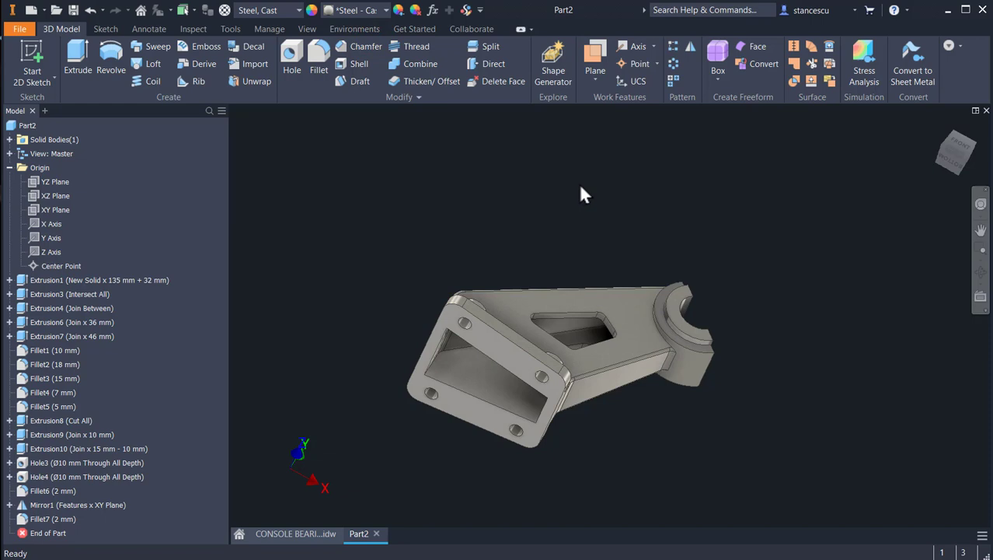
pyautogui.press('F6')
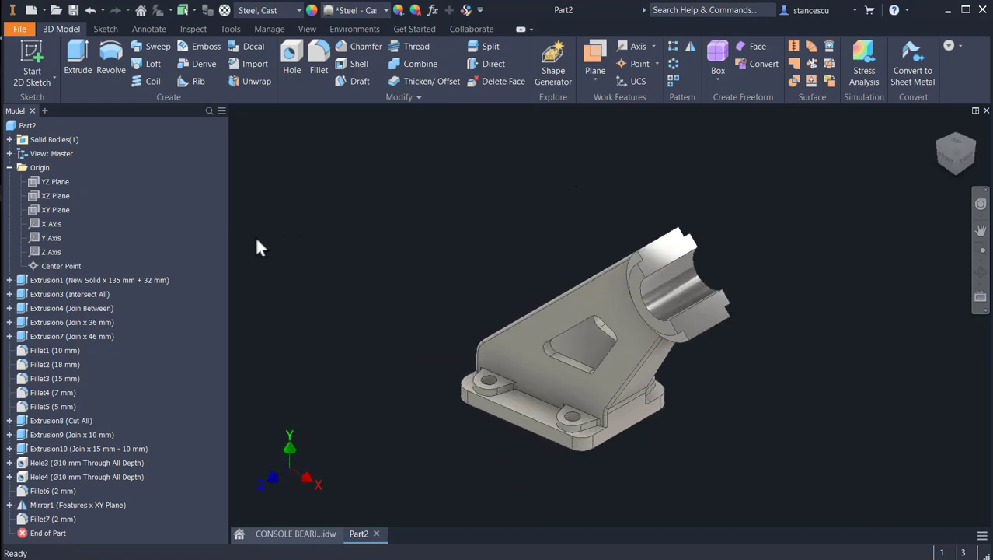
# Update and examine the part's mass, area and volume in the physical iProperties
pyautogui.rightClick(28, 127)
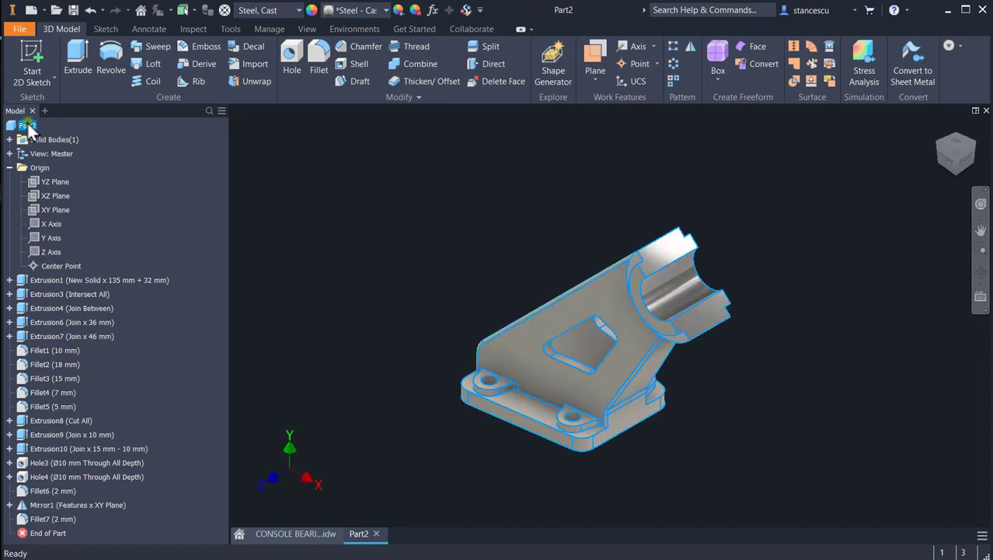
pyautogui.click(76, 262)
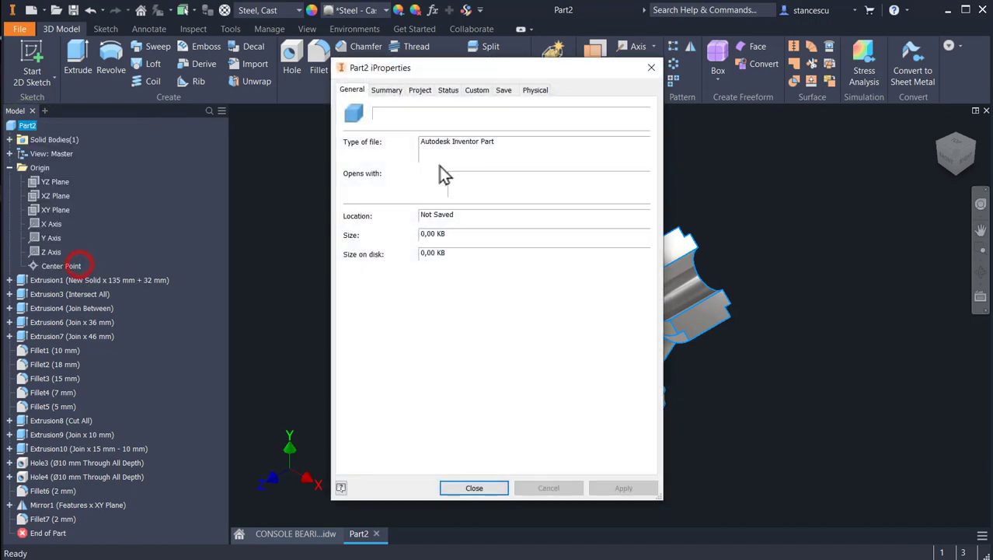
pyautogui.click(536, 90)
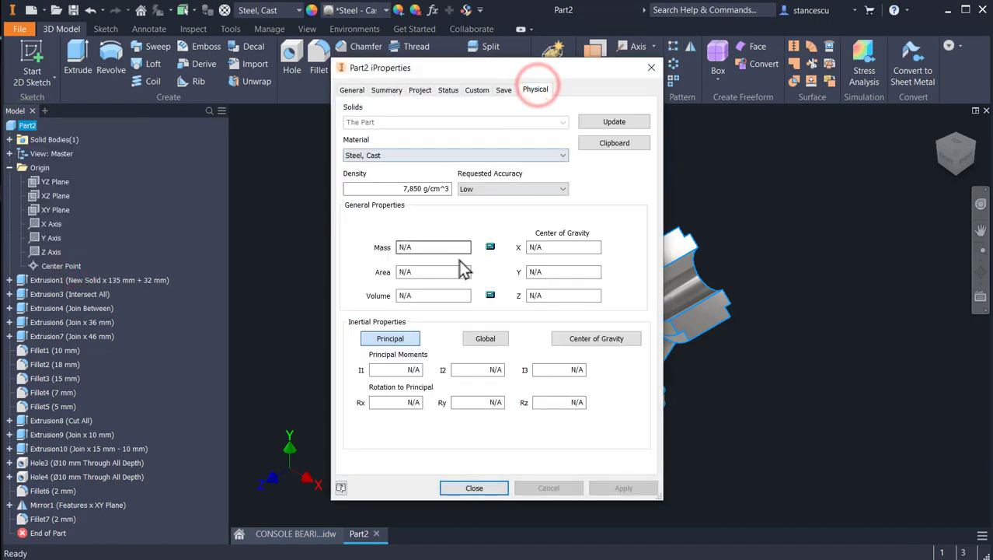
pyautogui.click(613, 123)
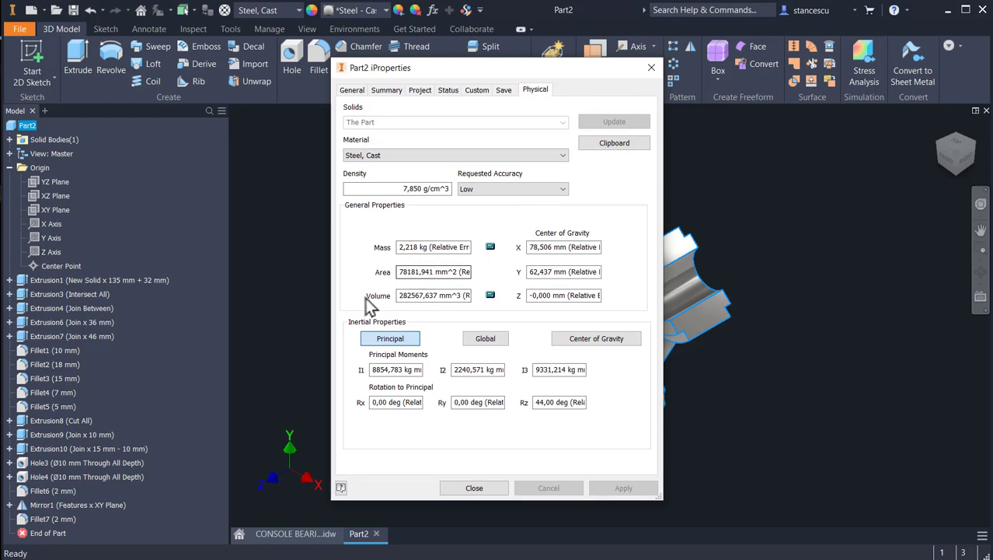
pyautogui.click(474, 488)
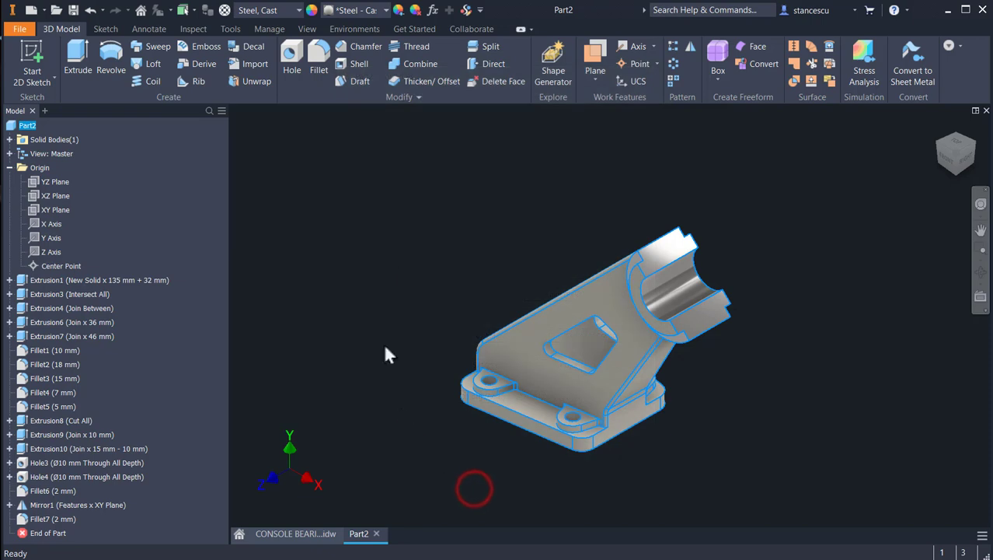